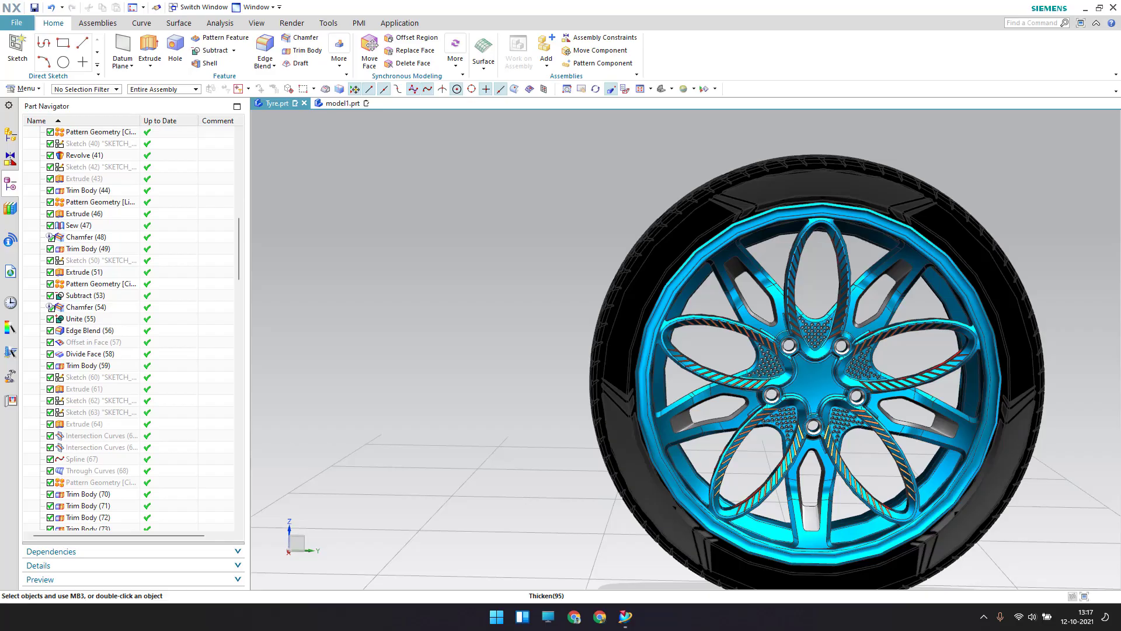
- Examine the spokes and petal-shaped rings of the finished wheel in Tyre.prt
shift+middle_drag(481, 323, 395, 280)
scroll(392, 276, up, 3)
scroll(392, 276, down, 3)
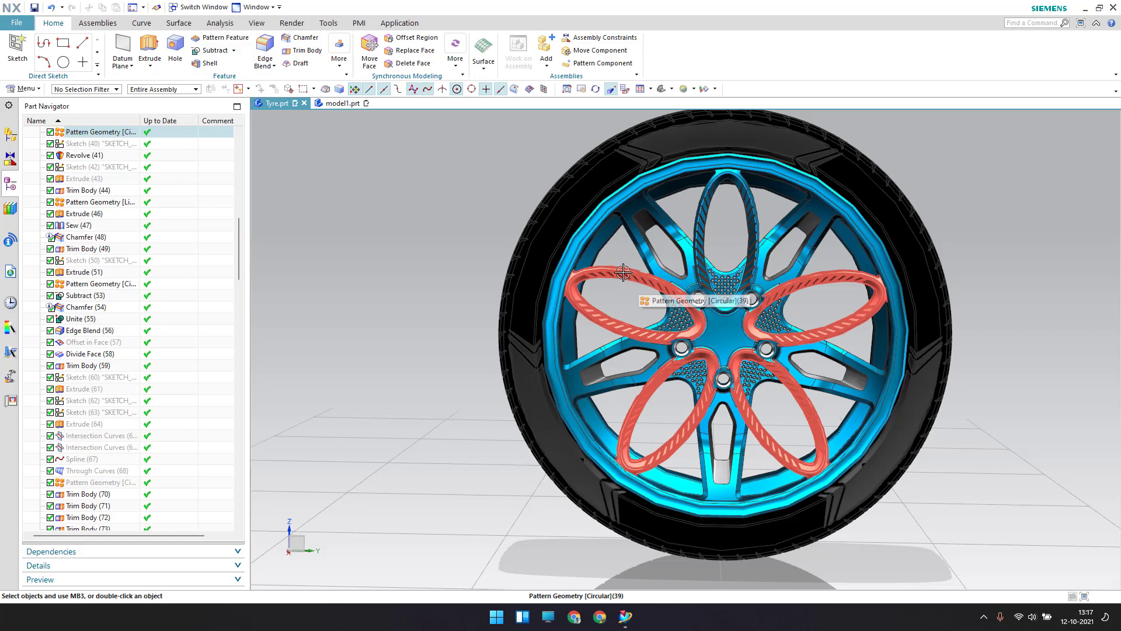
click(614, 321)
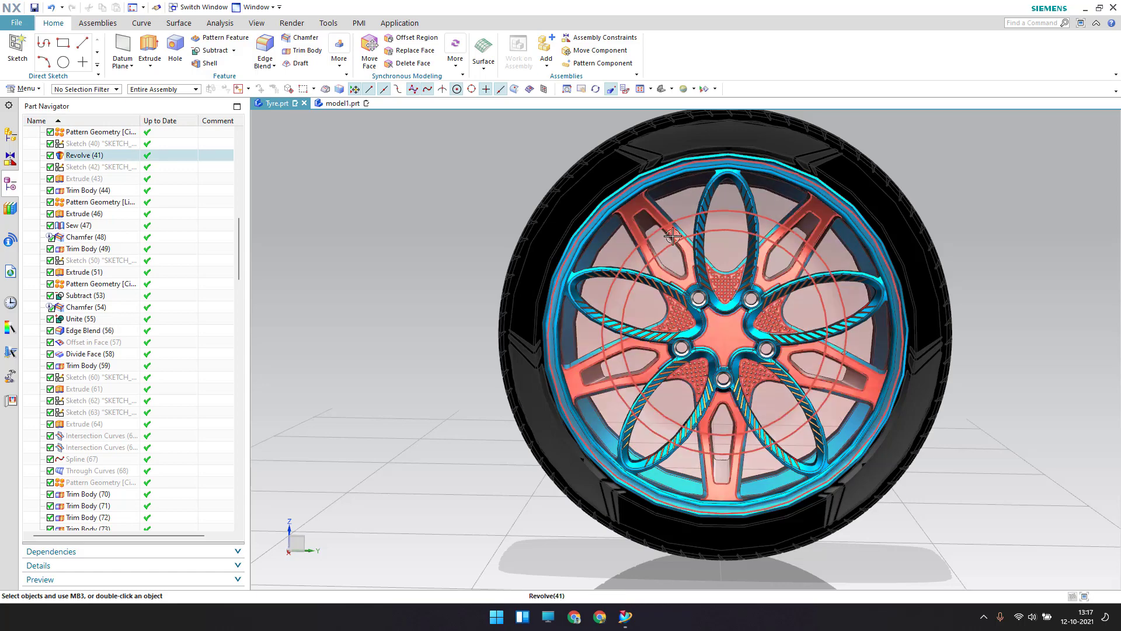
scroll(687, 257, up, 3)
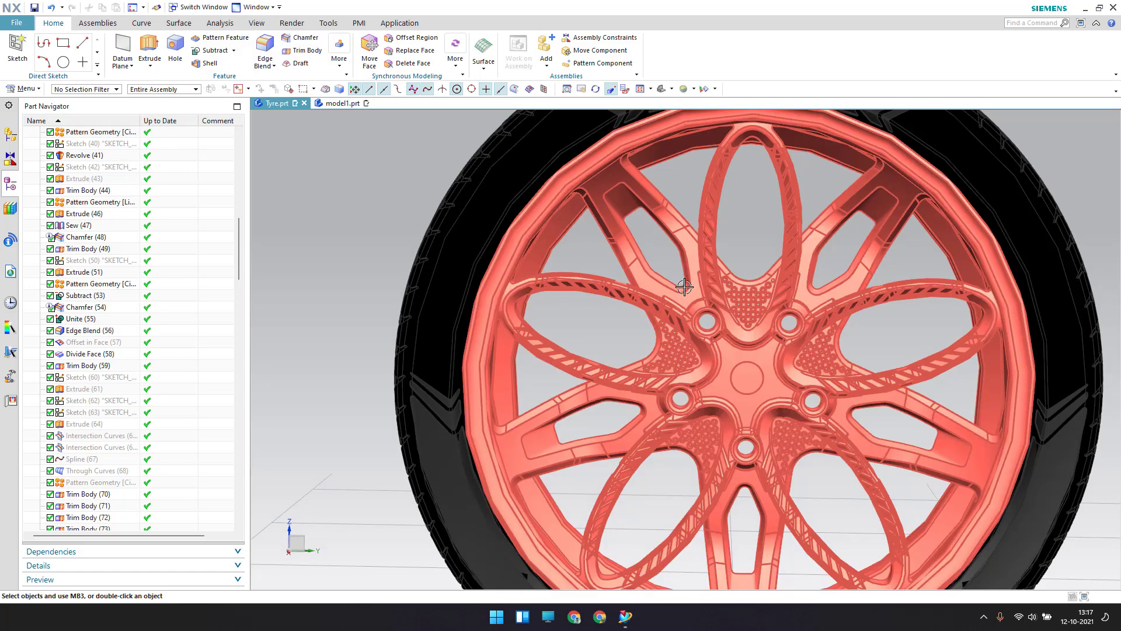
- Switch to the model1.prt part and view its patterned oval rings from the side
click(345, 104)
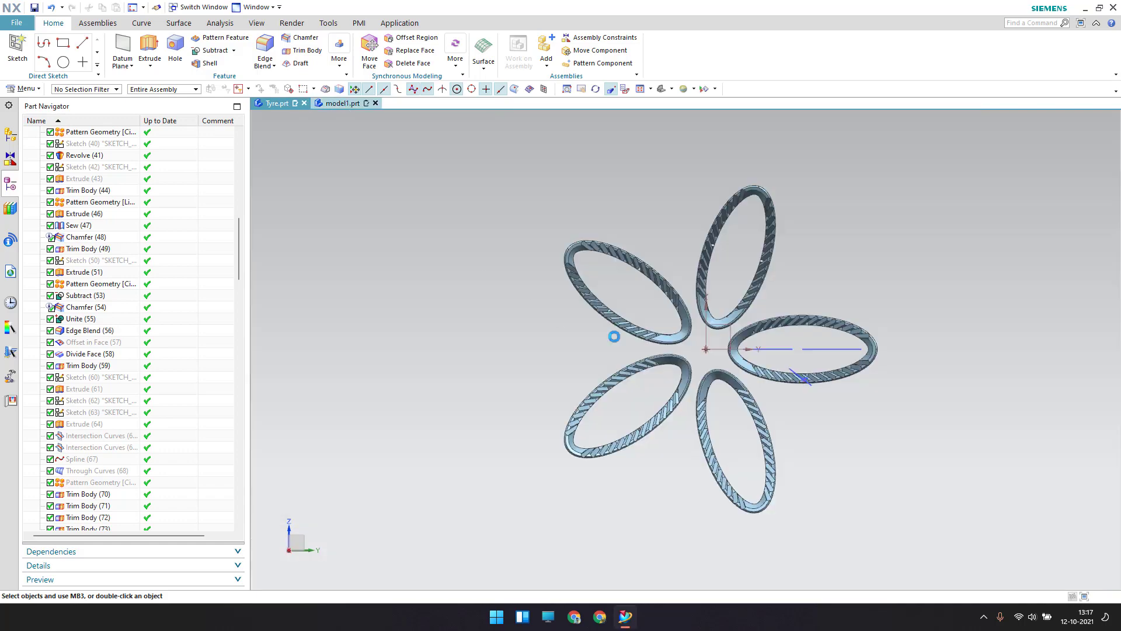
shift+middle_drag(571, 334, 498, 268)
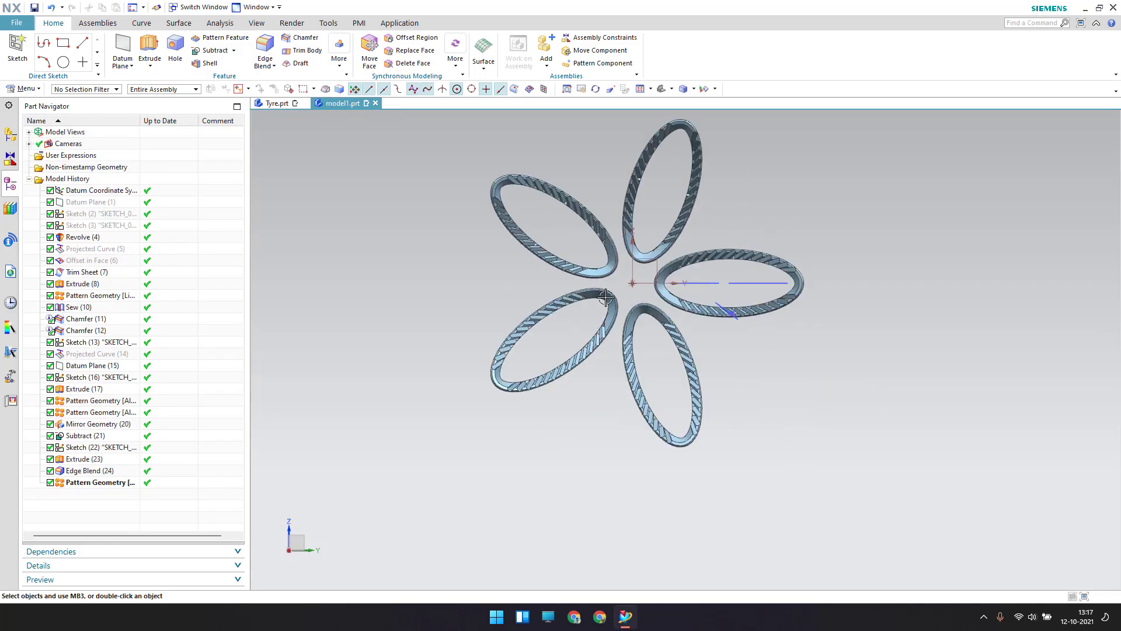
scroll(610, 295, up, 3)
middle_drag(647, 280, 722, 325)
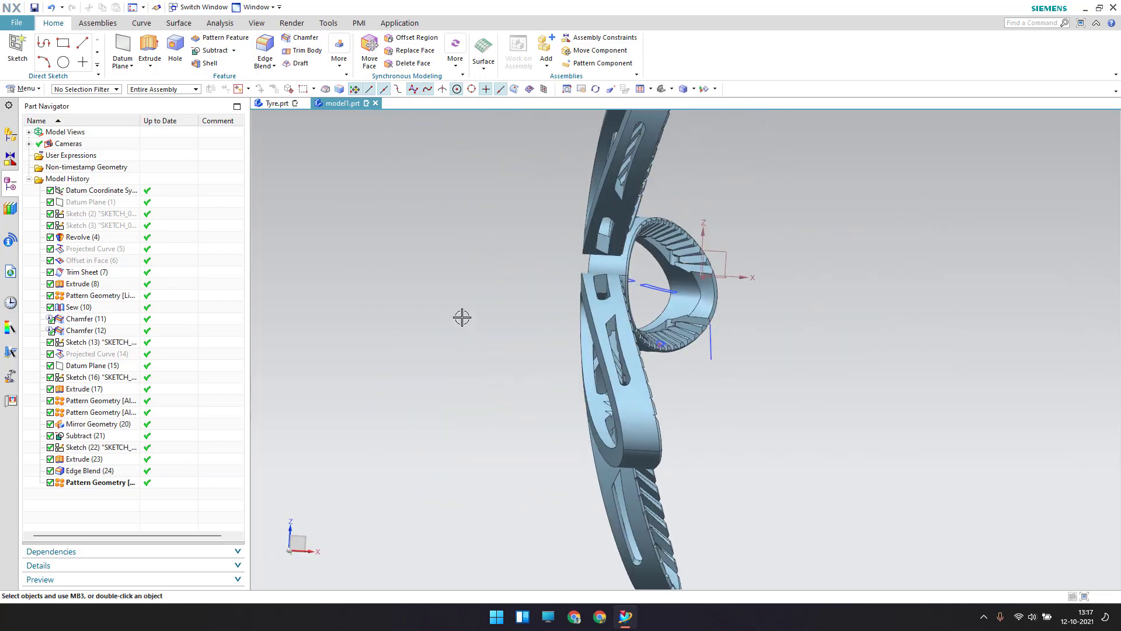
- Create a sketch on the XZ plane with the X axis as horizontal reference, origin at 0,0,0 and the plane normal reversed
click(17, 46)
middle_drag(783, 395, 793, 409)
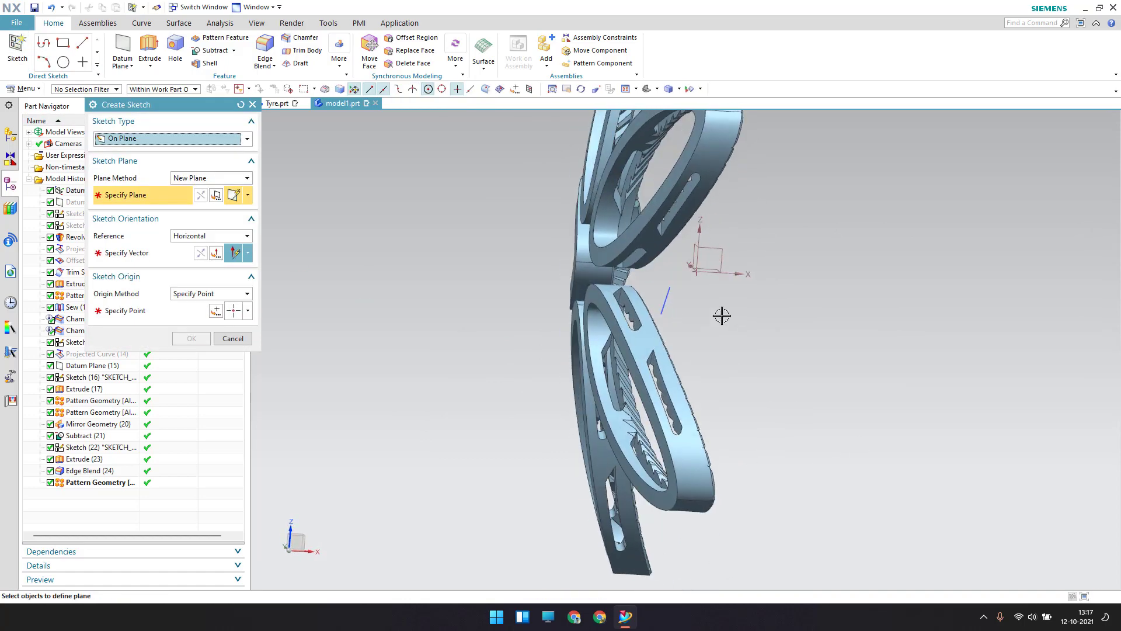
click(717, 251)
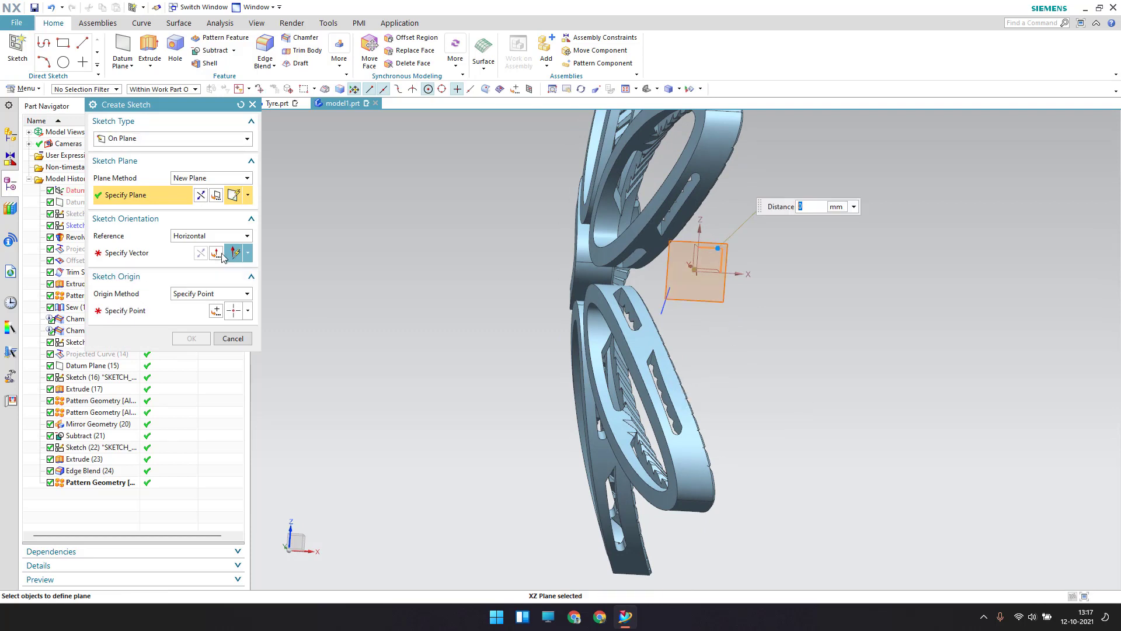
click(163, 253)
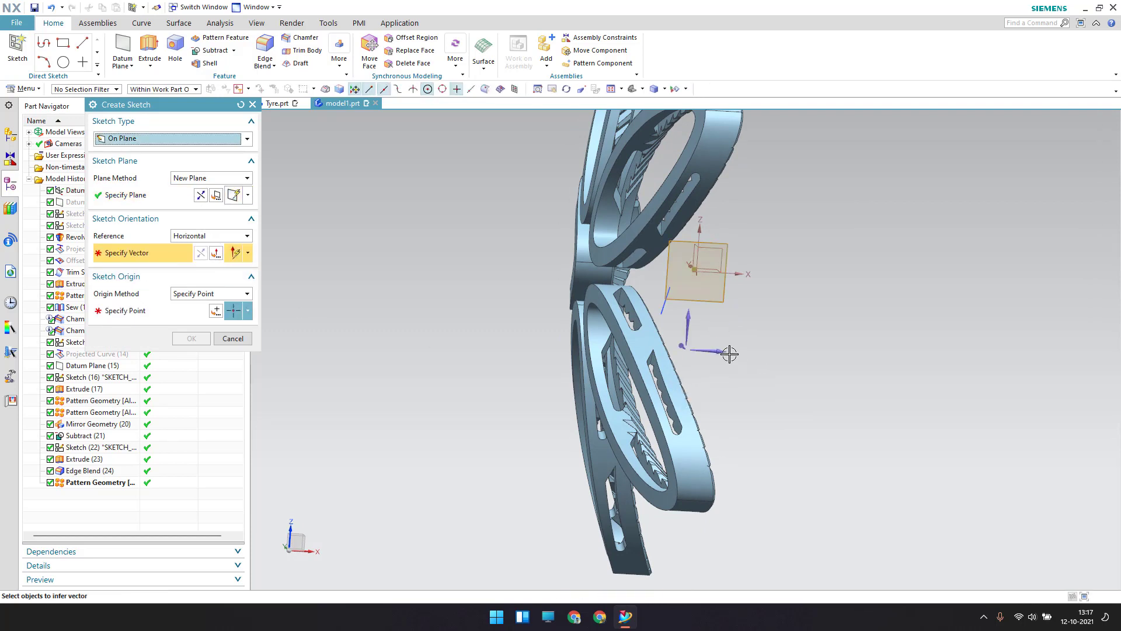
click(726, 351)
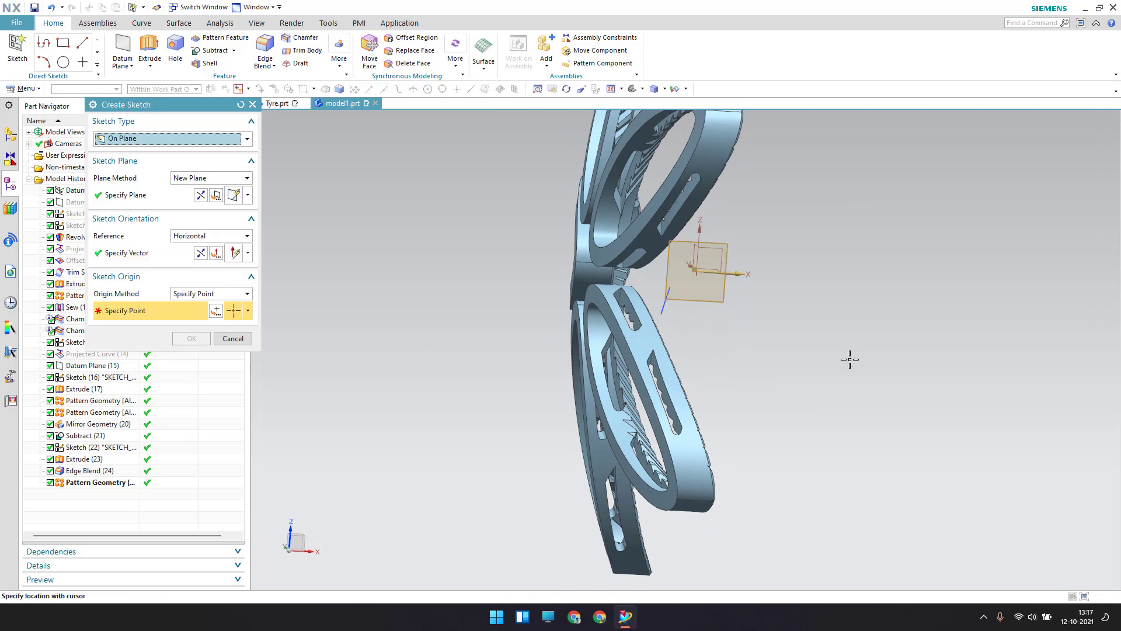
click(219, 313)
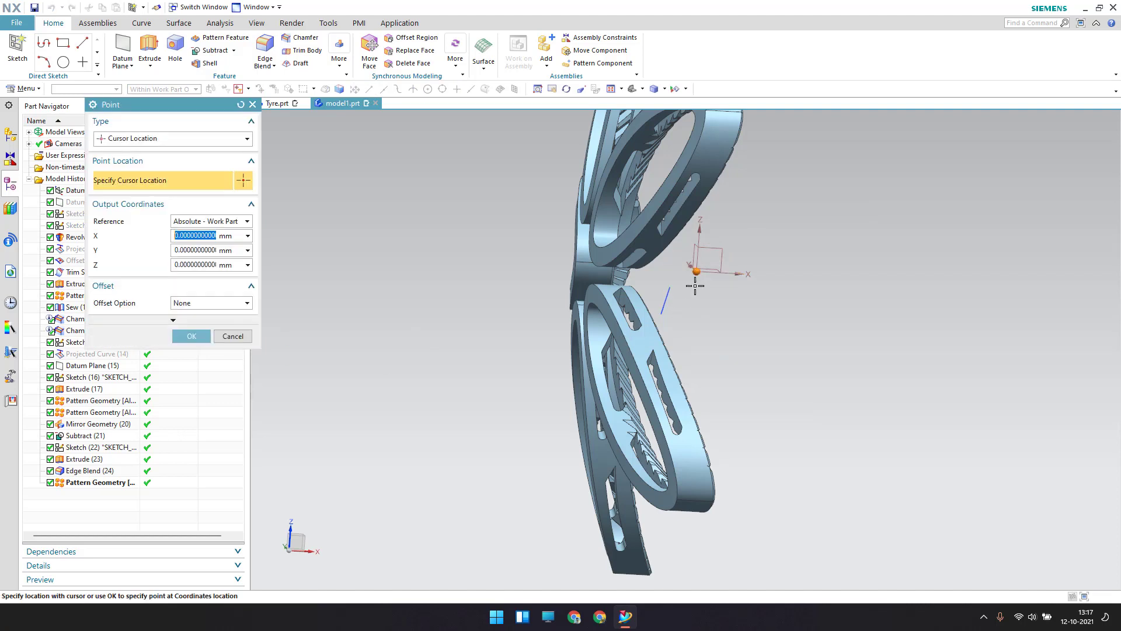
click(204, 337)
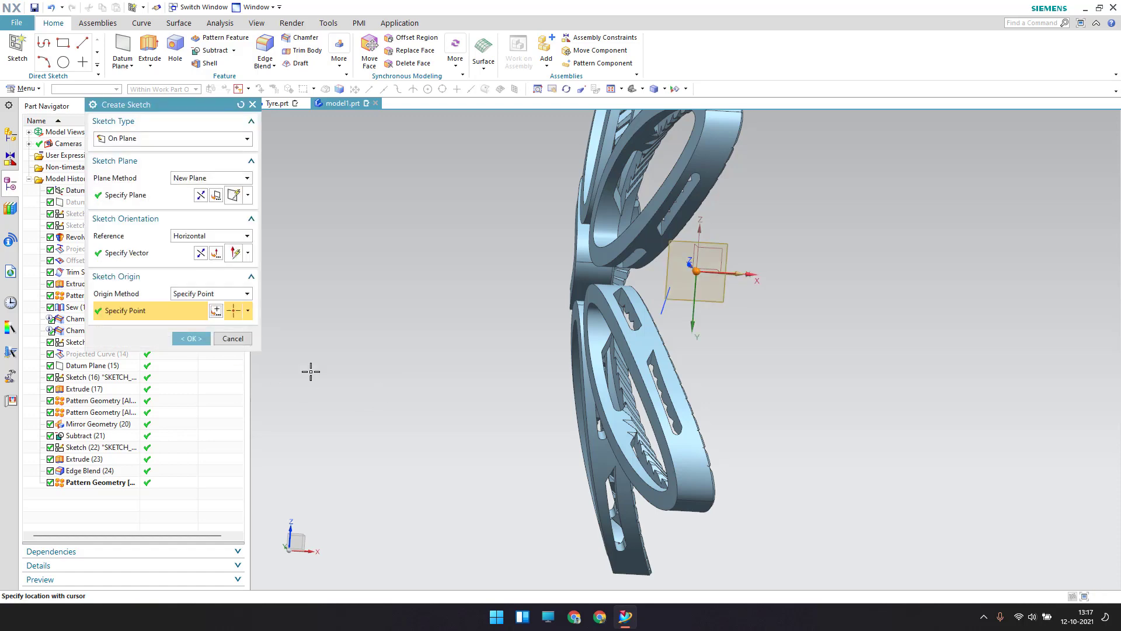
click(200, 198)
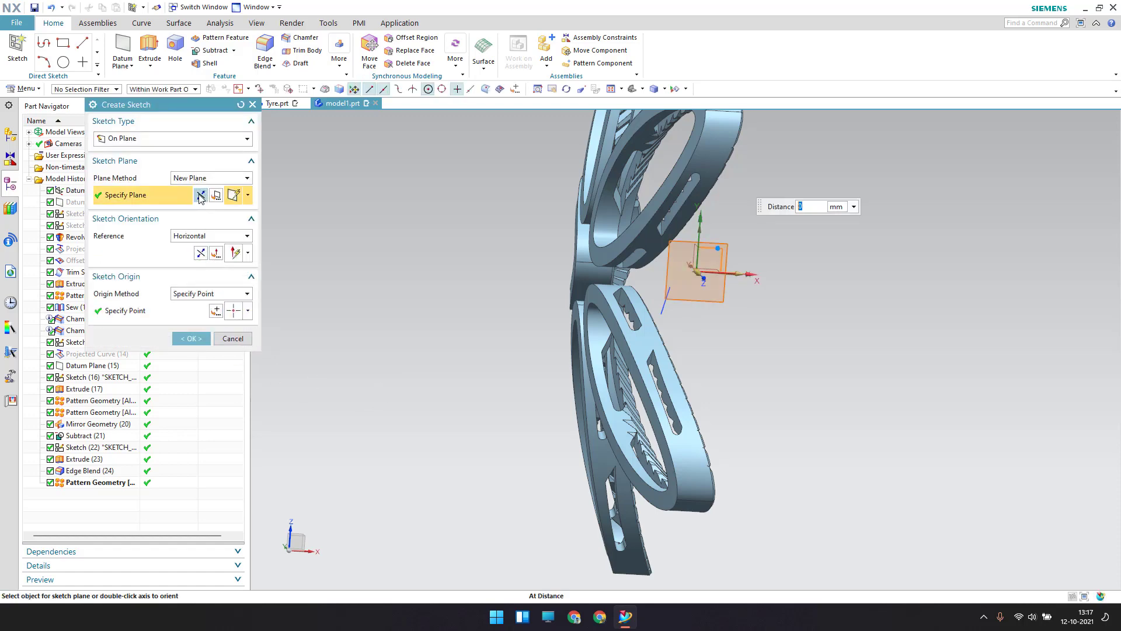
click(191, 338)
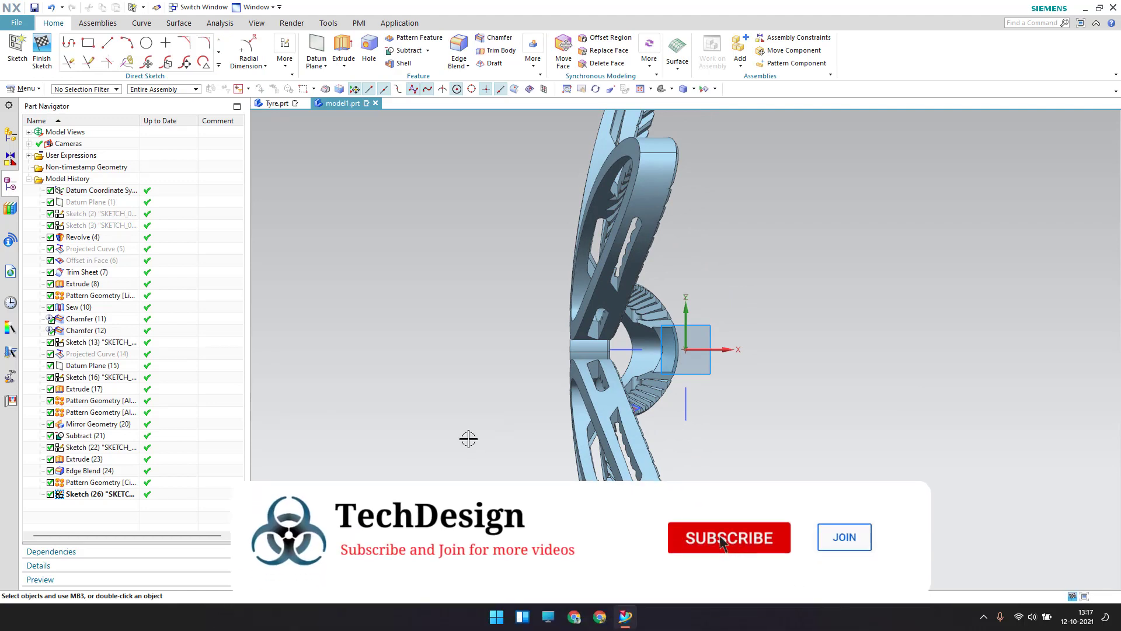
- Hide the circular Pattern Geometry feature and the remaining oval ring body of Extrude (8)
shift+middle_drag(494, 428, 523, 446)
scroll(514, 428, up, 2)
scroll(514, 428, down, 2)
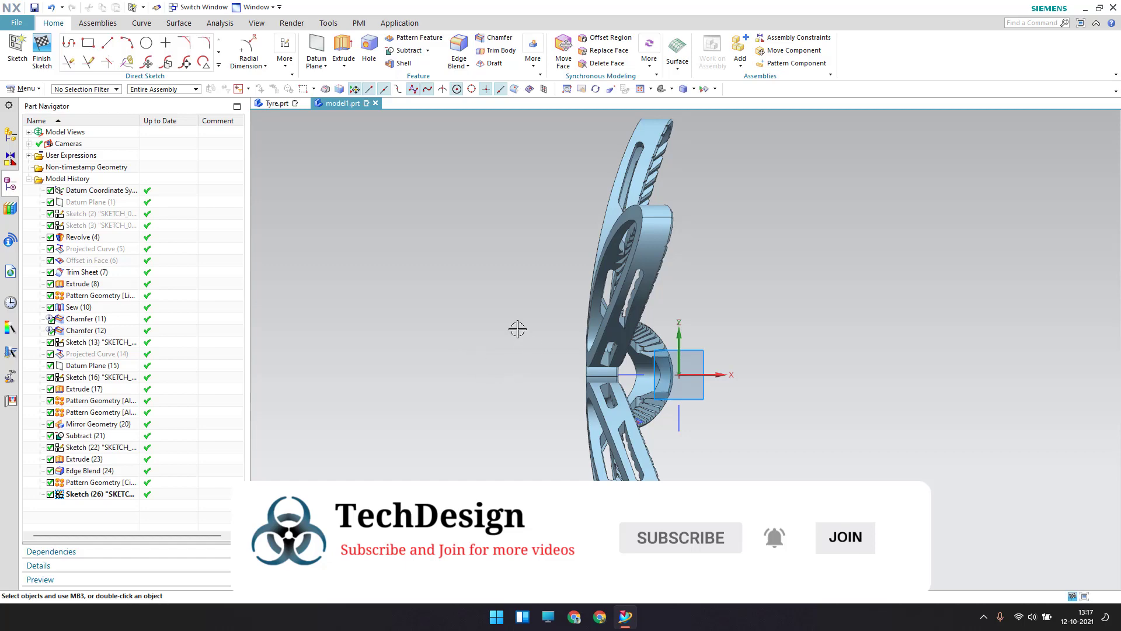
right_click(107, 486)
click(123, 217)
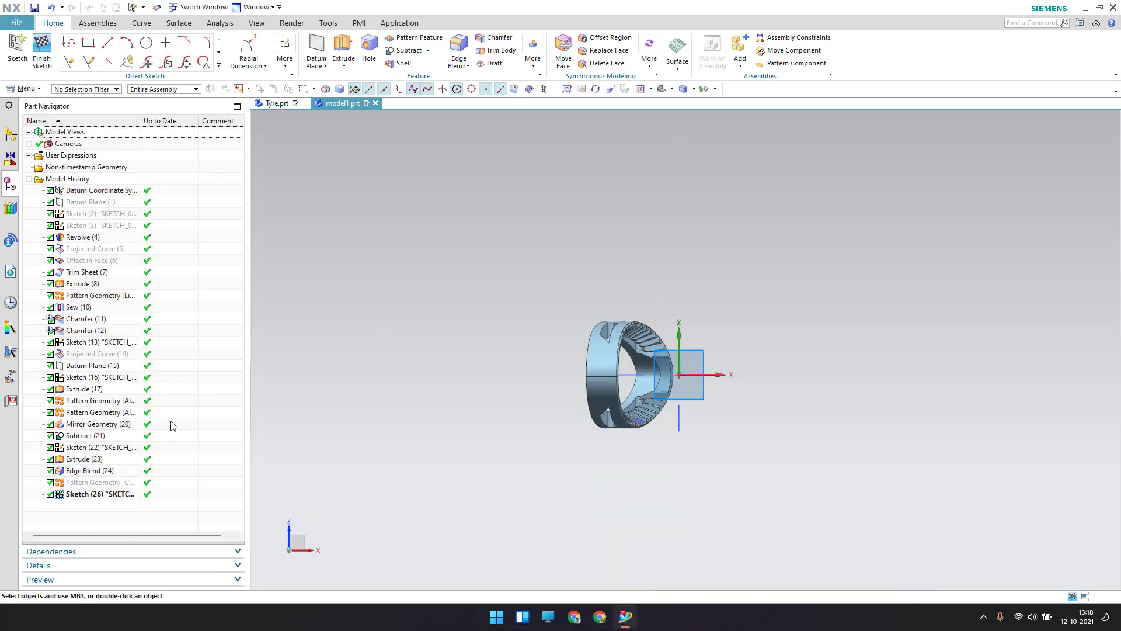
right_click(75, 287)
click(106, 271)
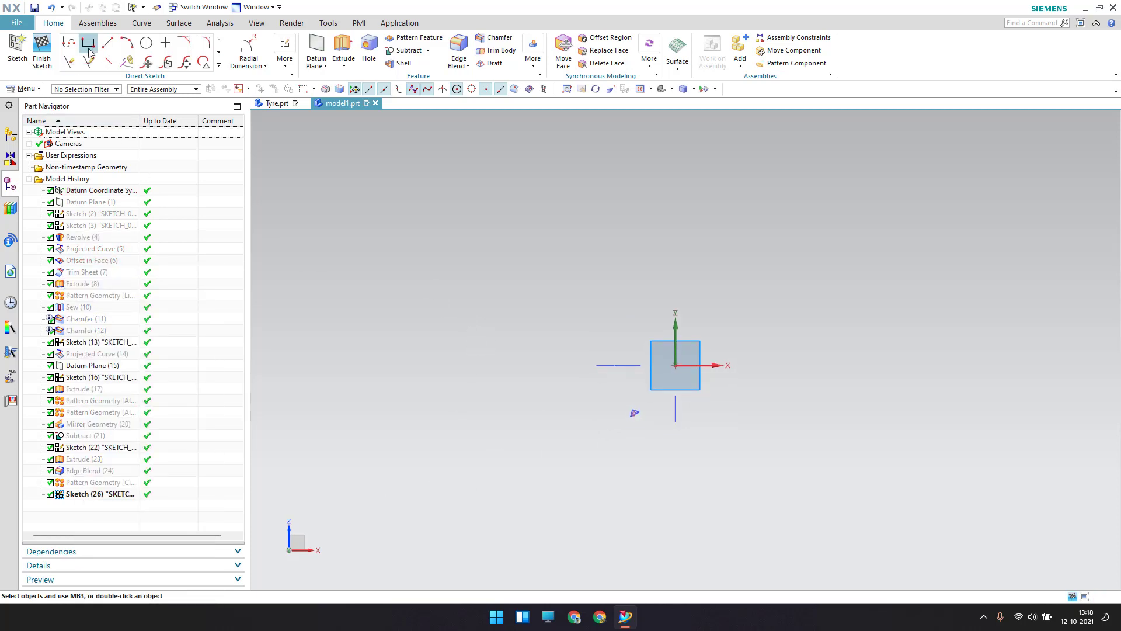
- Sketch a shallow three-point arc from near the X axis at about XC -85 up to about XC -104, YC 117
click(128, 44)
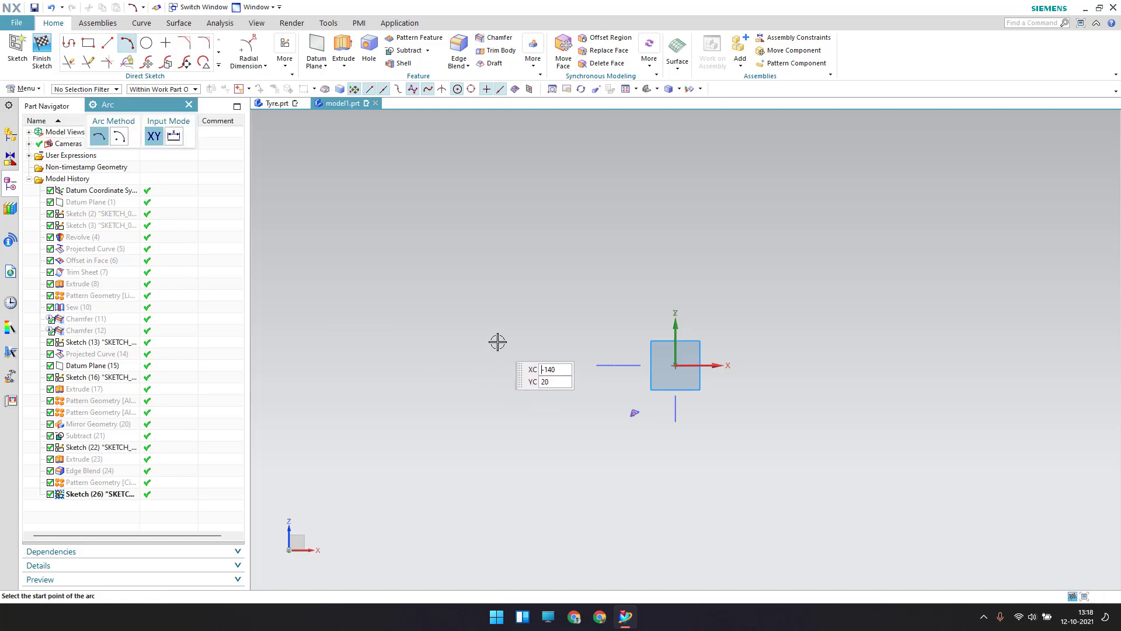
click(567, 362)
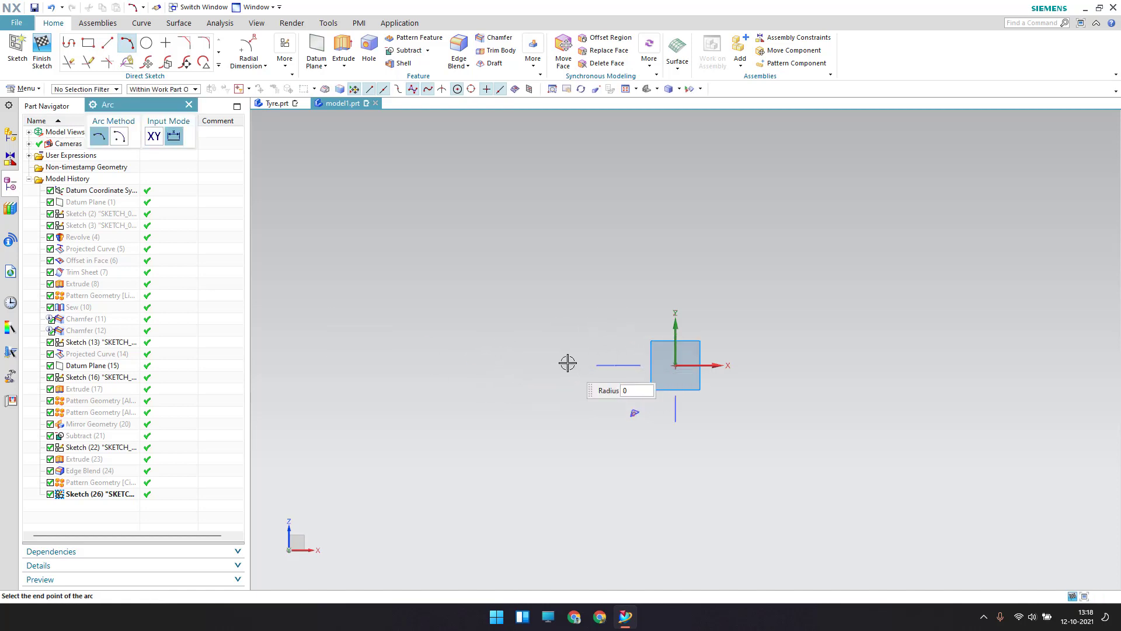
click(543, 218)
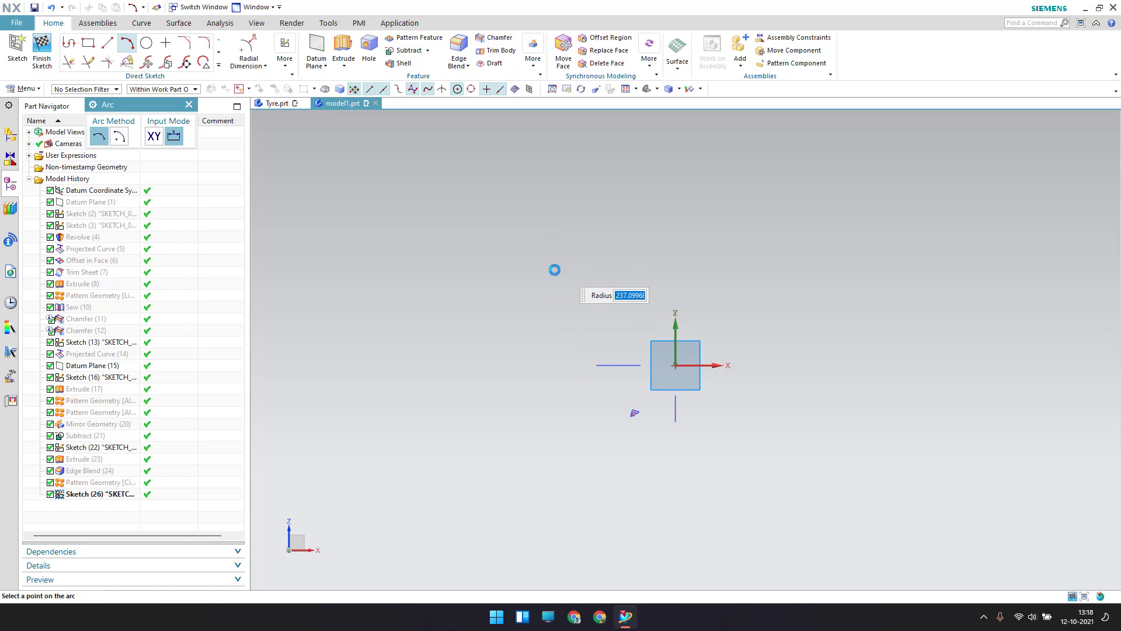
click(554, 267)
scroll(547, 233, up, 5)
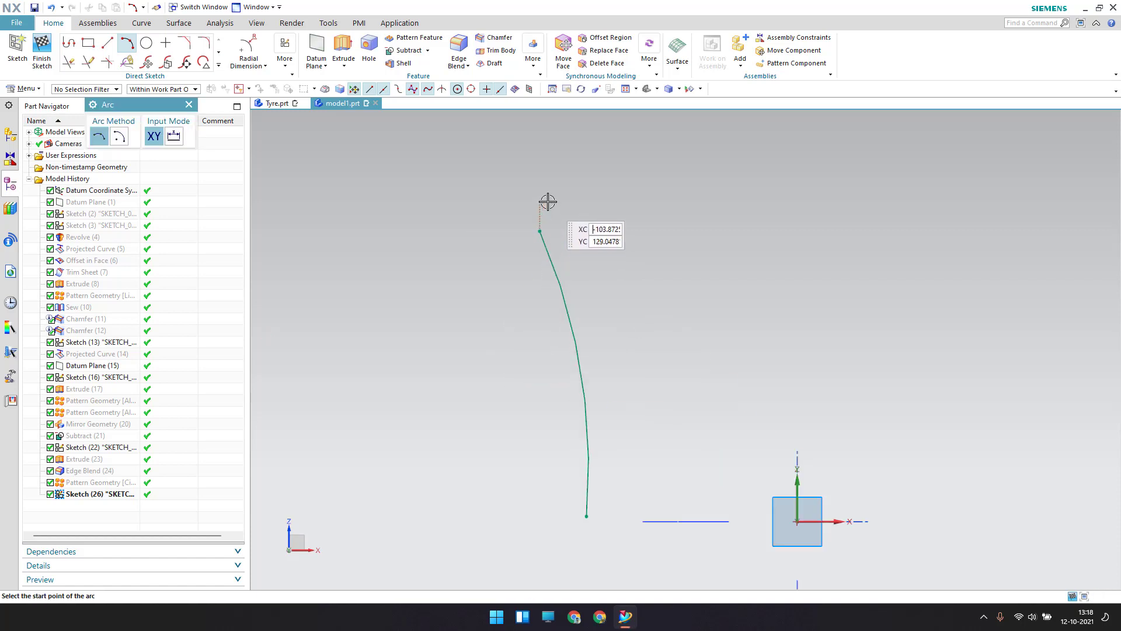
- Continue the profile from the arc's upper end with a short arc about 12 mm high and a larger arc curving up toward the Z axis
click(539, 240)
click(538, 202)
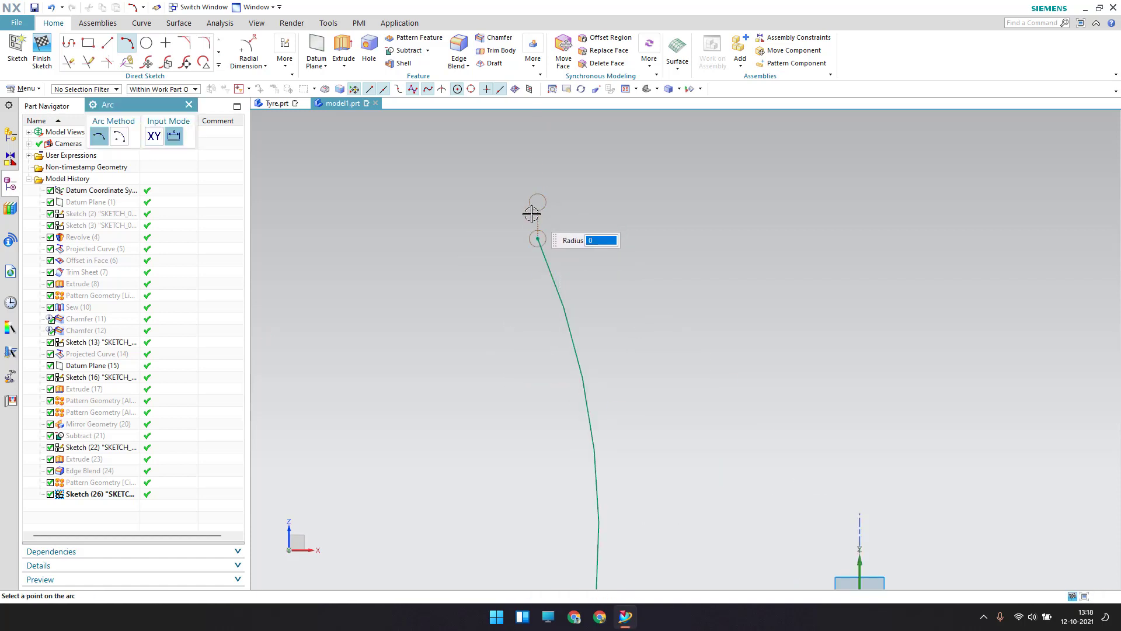
click(535, 217)
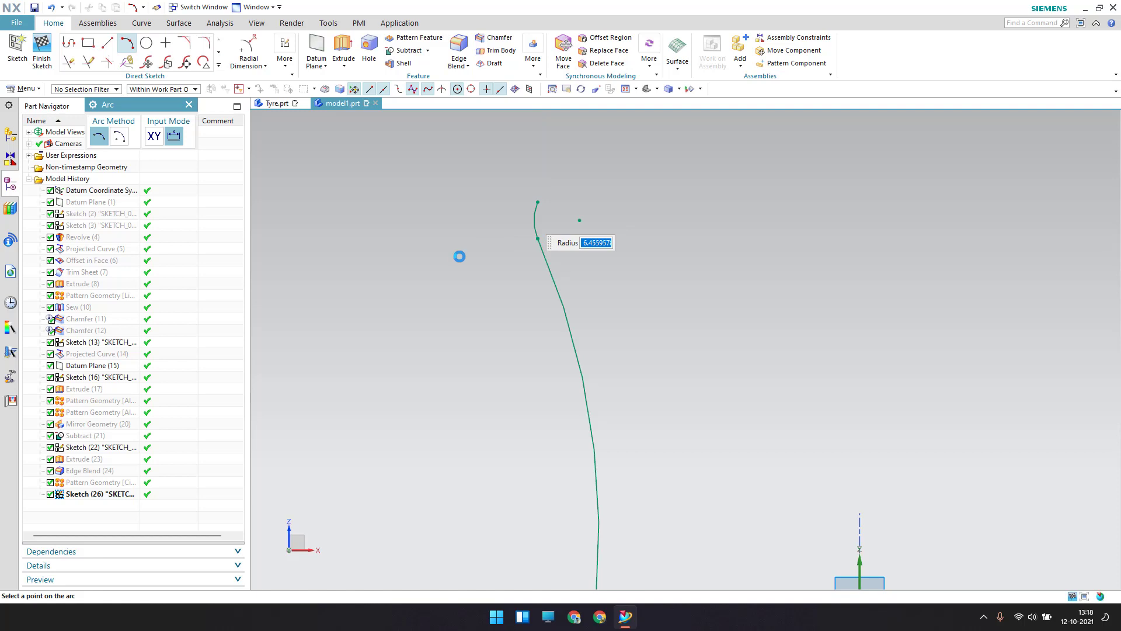
click(542, 201)
scroll(543, 201, down, 3)
click(617, 126)
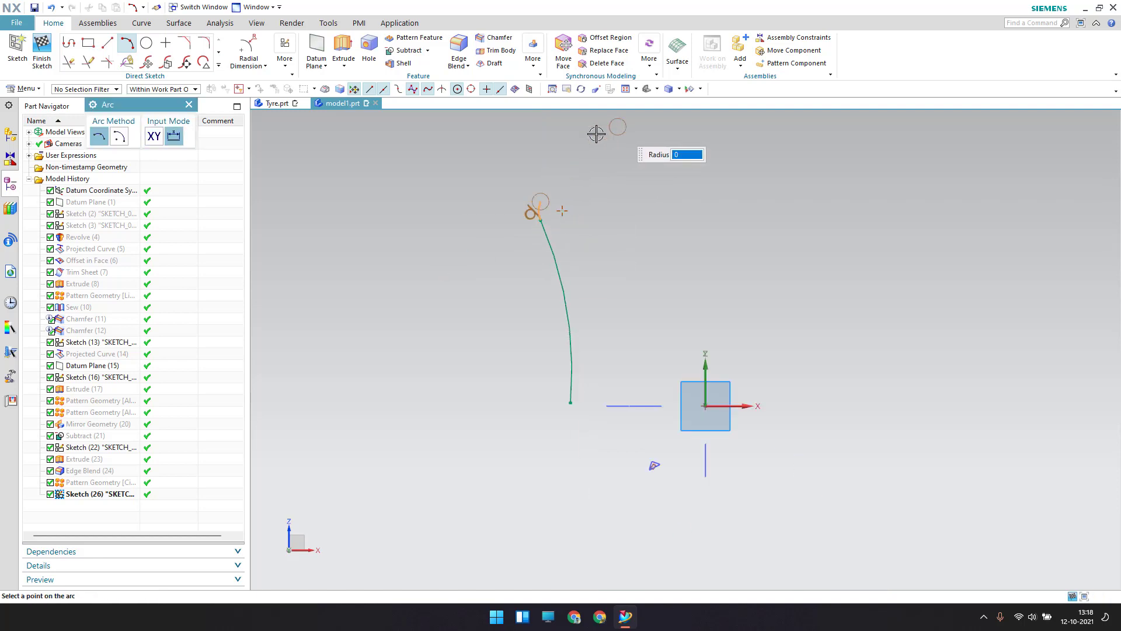
click(589, 140)
key(Escape)
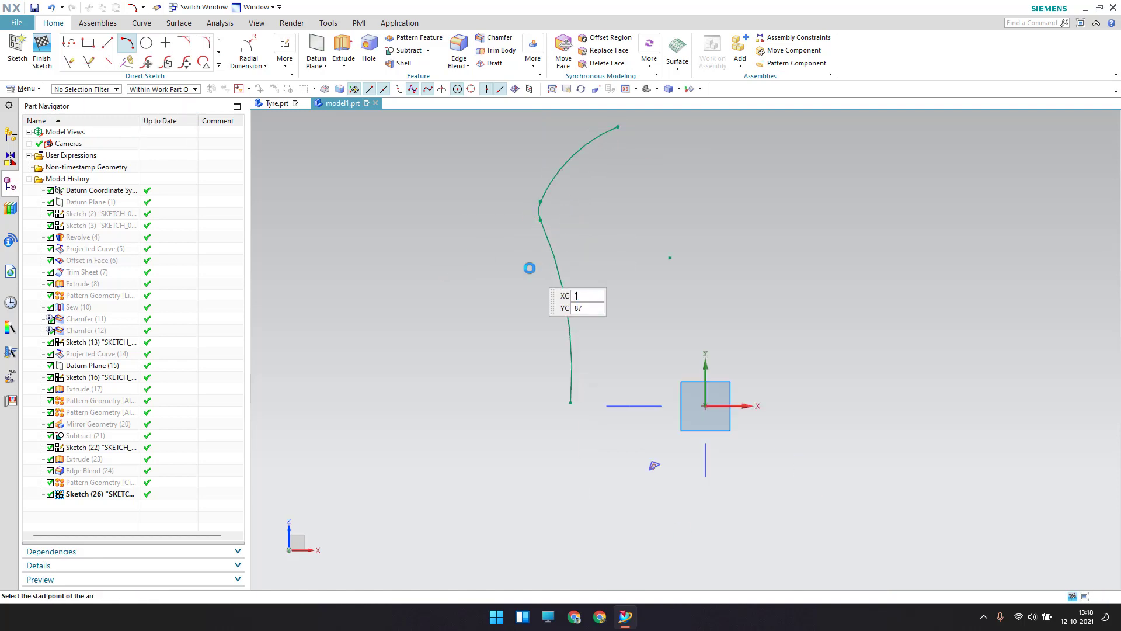
- Dimension the horizontal distance from the lowest arc's start point to the sketch origin as 54.2 mm
scroll(525, 211, up, 5)
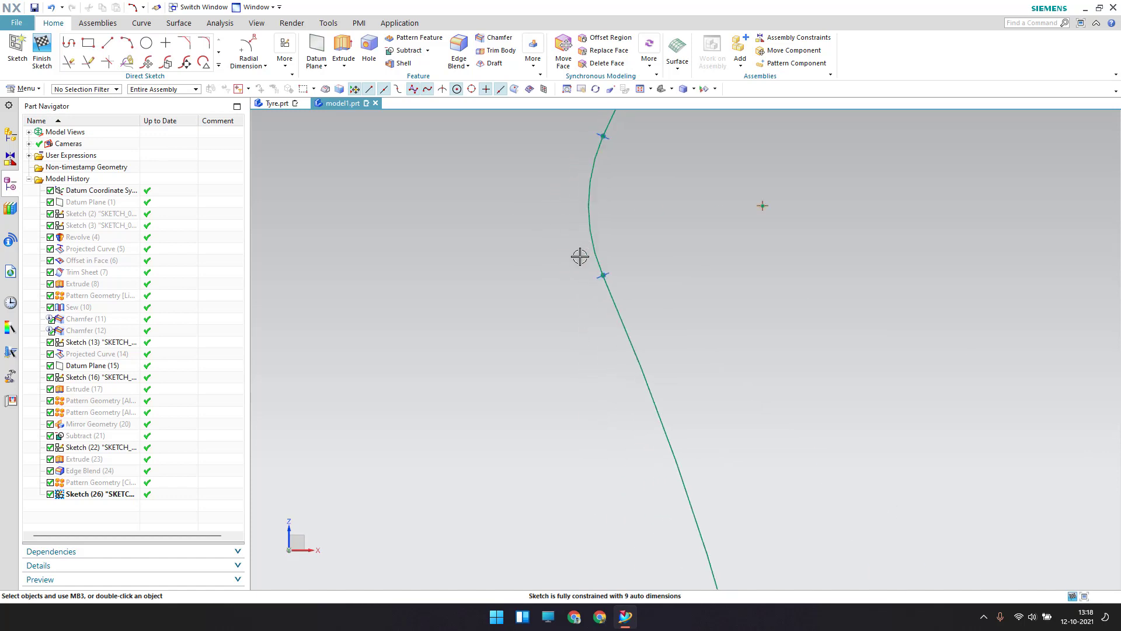
scroll(514, 224, down, 7)
key(d)
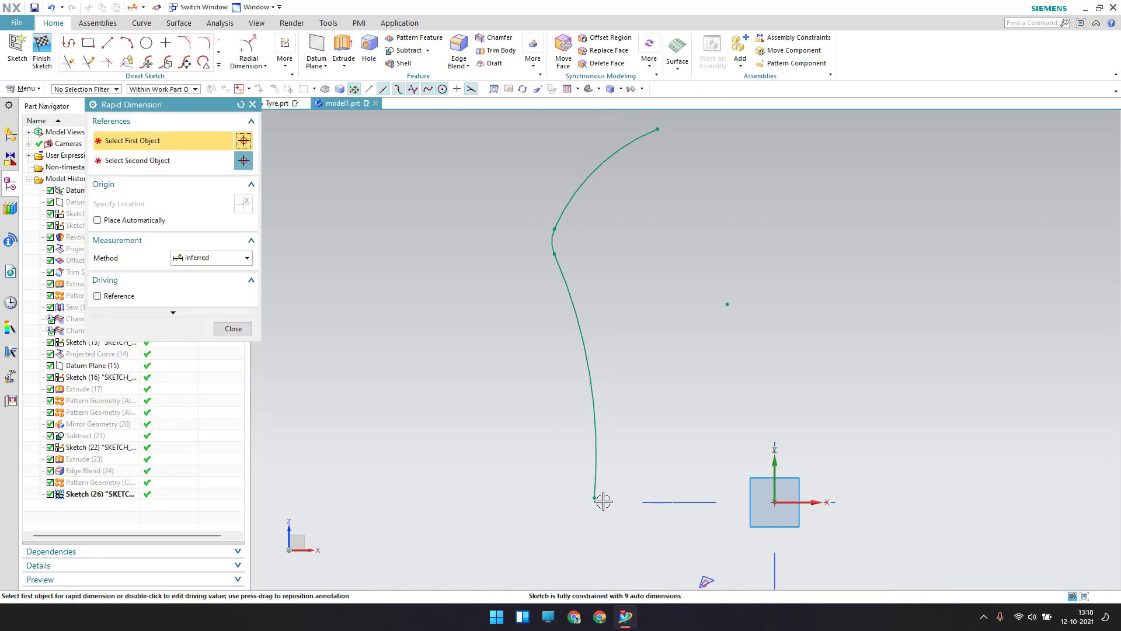
click(589, 374)
click(775, 501)
click(672, 362)
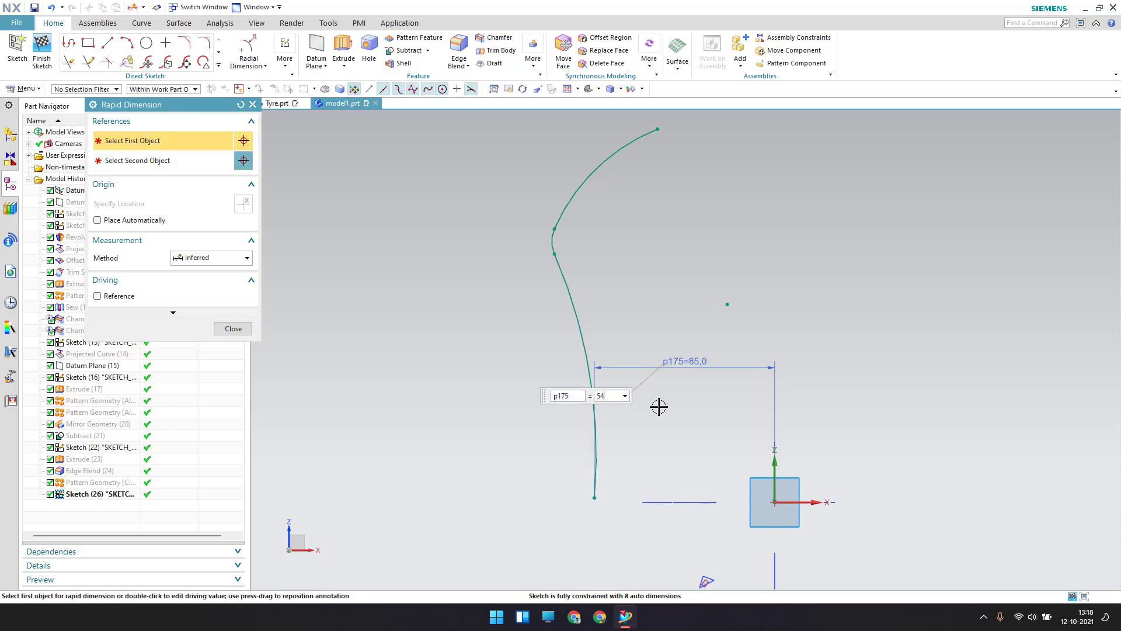
key(Return)
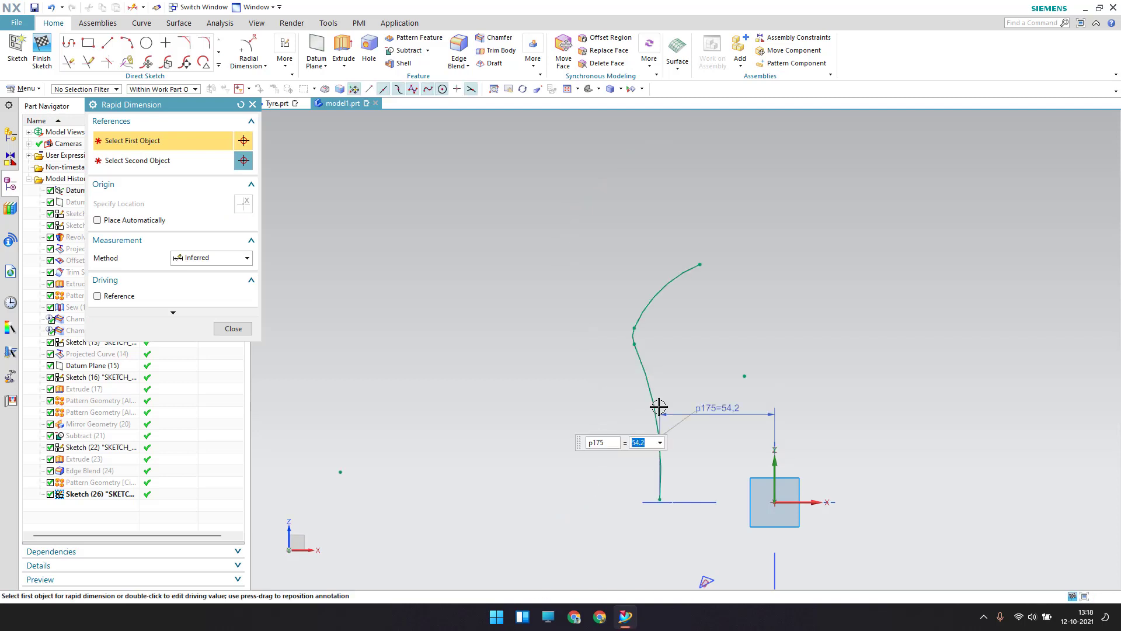
- Dimension the vertical distance from the profile's upper endpoint to the sketch origin as 220.9 mm
click(701, 264)
click(776, 503)
click(943, 447)
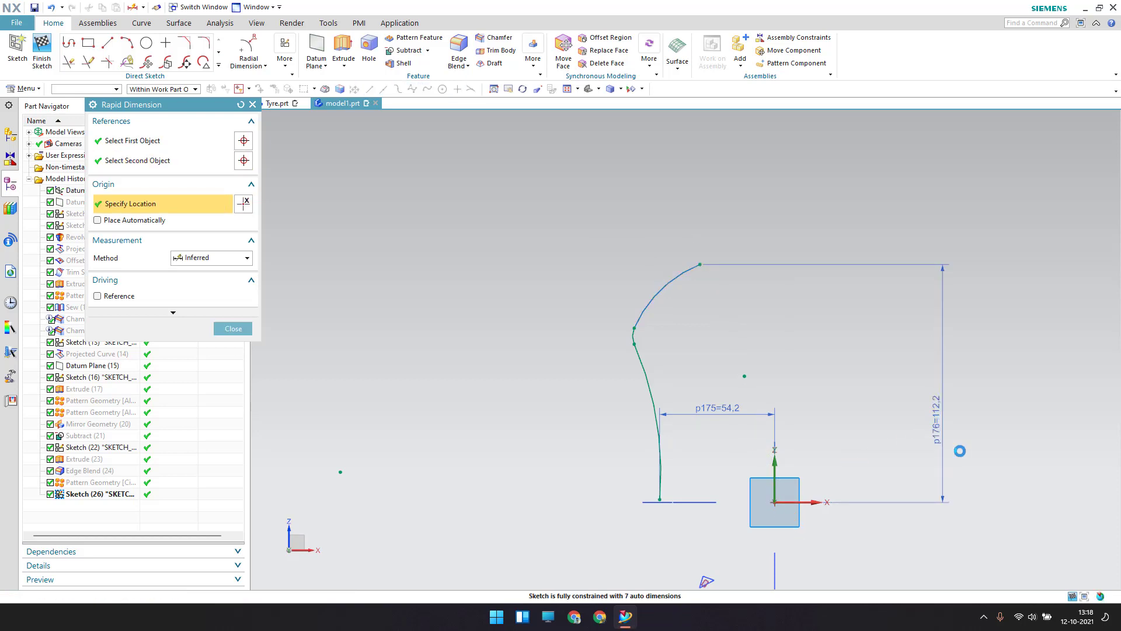
text(220.9)
key(Return)
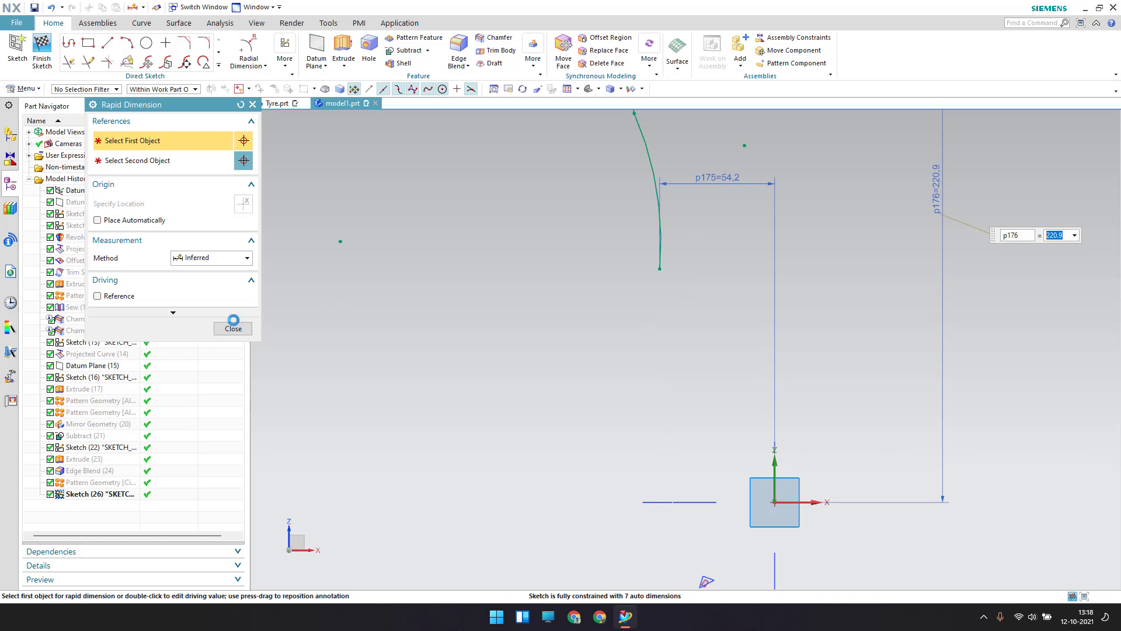
click(233, 324)
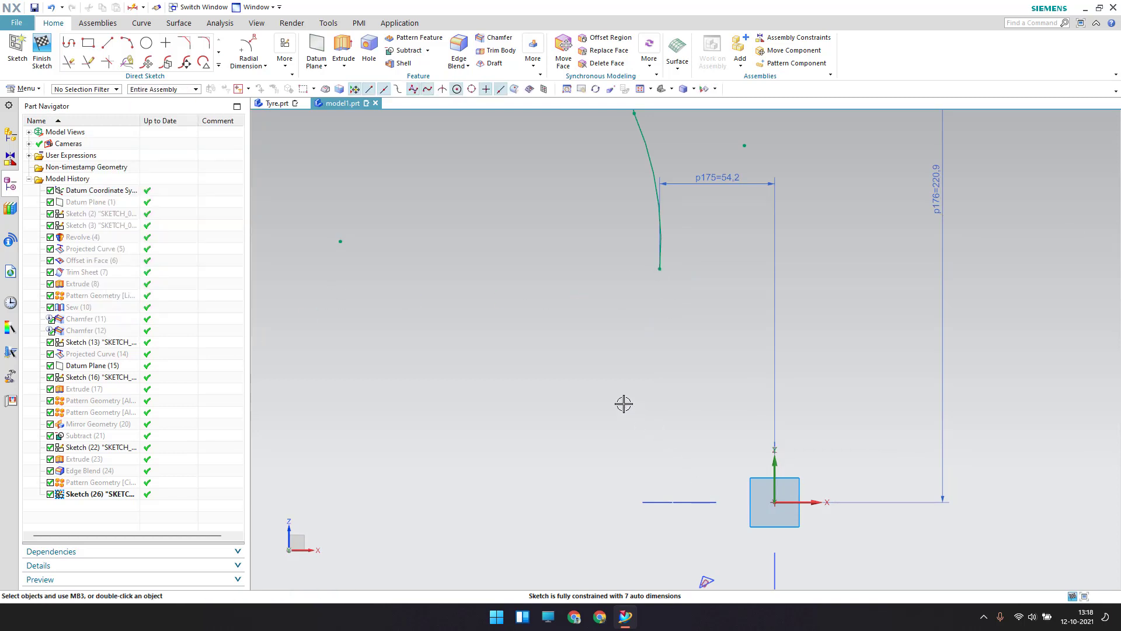
- Constrain the lowest arc's start point onto the X axis with a Point on Curve constraint
key(c)
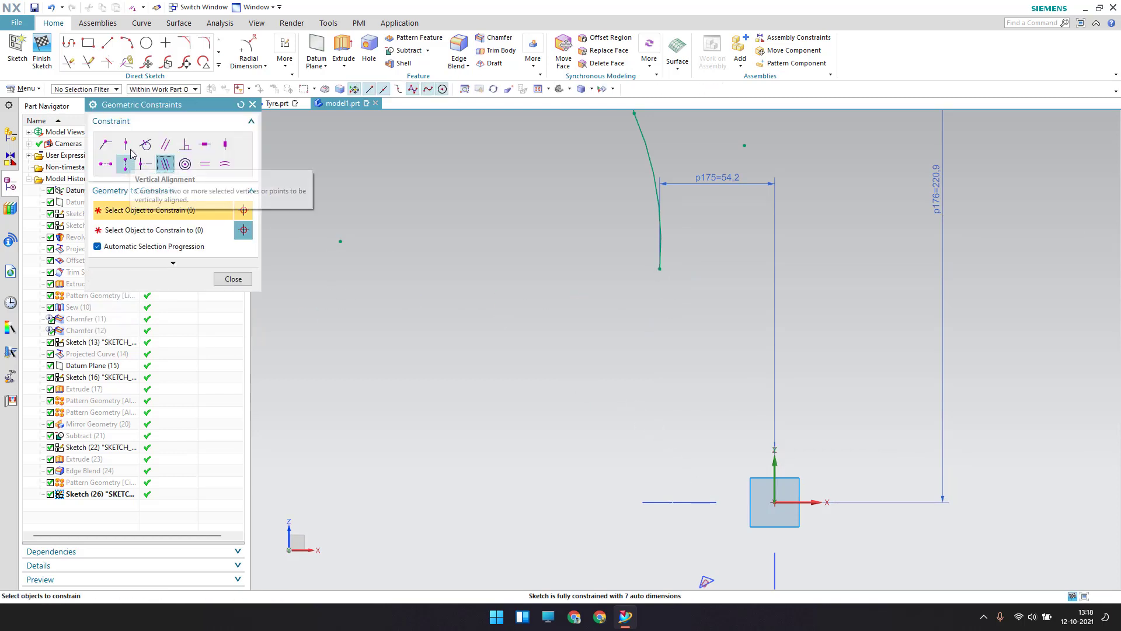
click(659, 269)
click(790, 502)
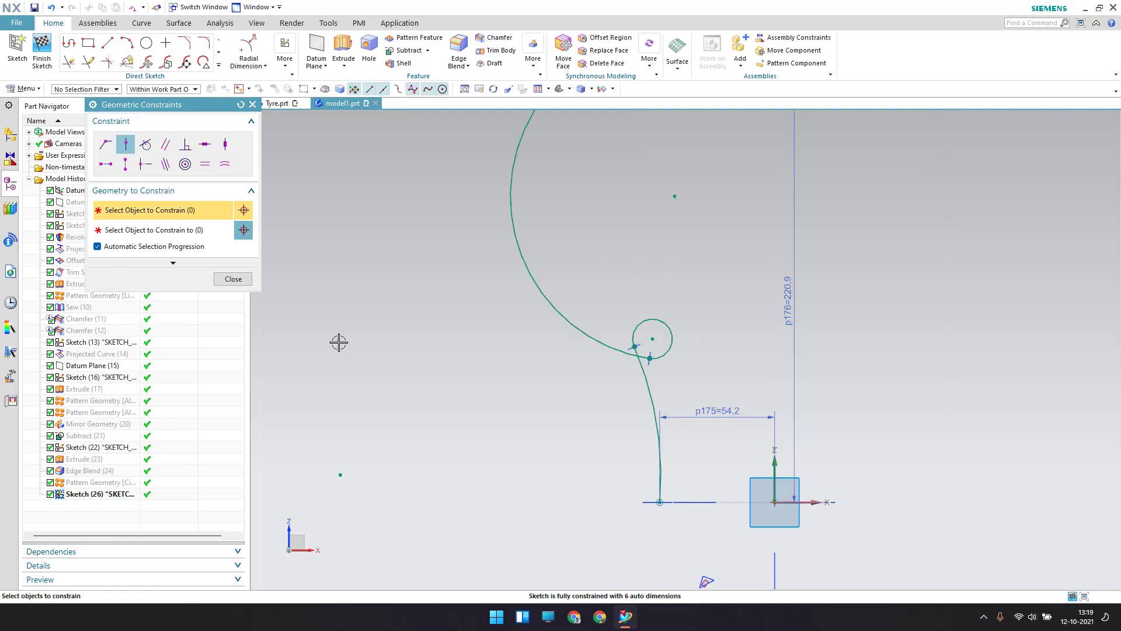
click(244, 279)
scroll(605, 330, down, 4)
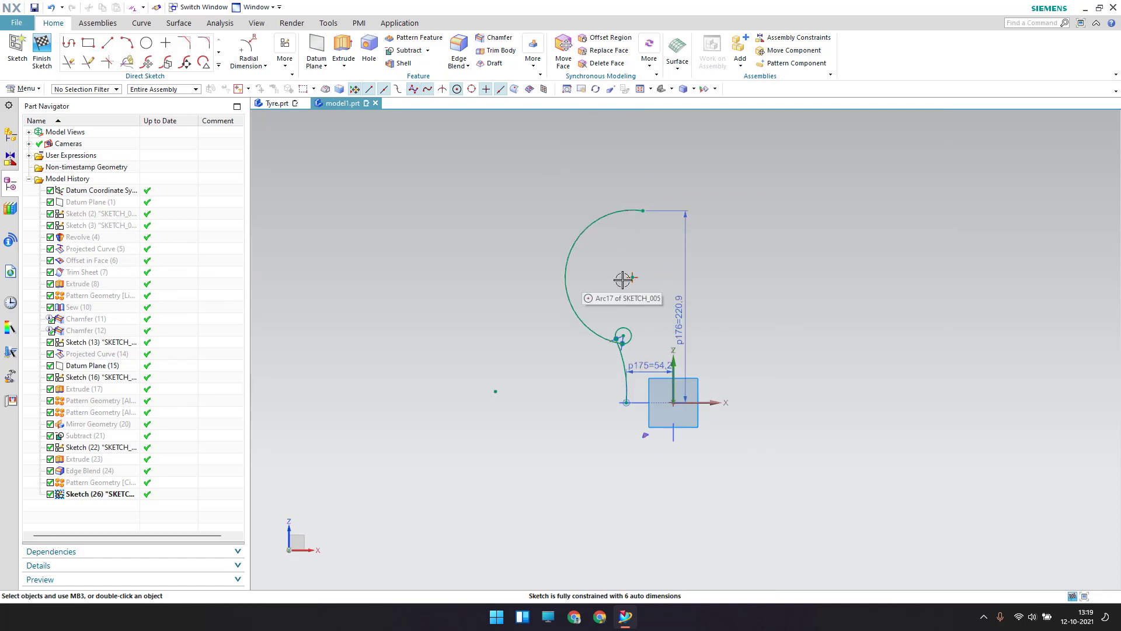
- Delete the small arc that connects the lowest arc to the large upper arc
scroll(631, 273, up, 4)
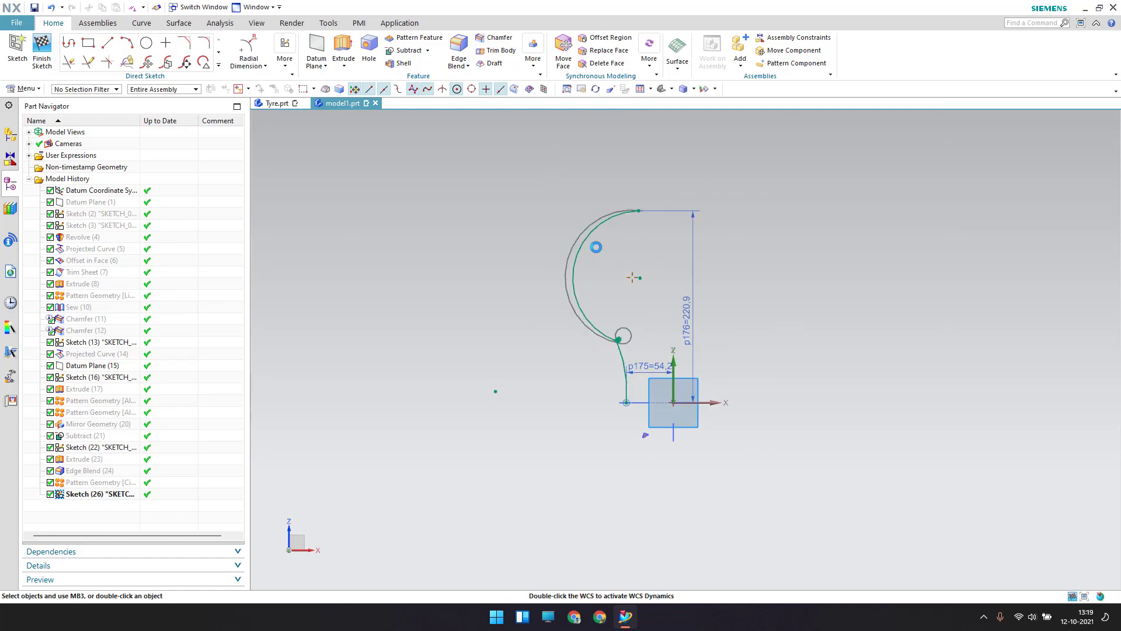
scroll(595, 300, up, 3)
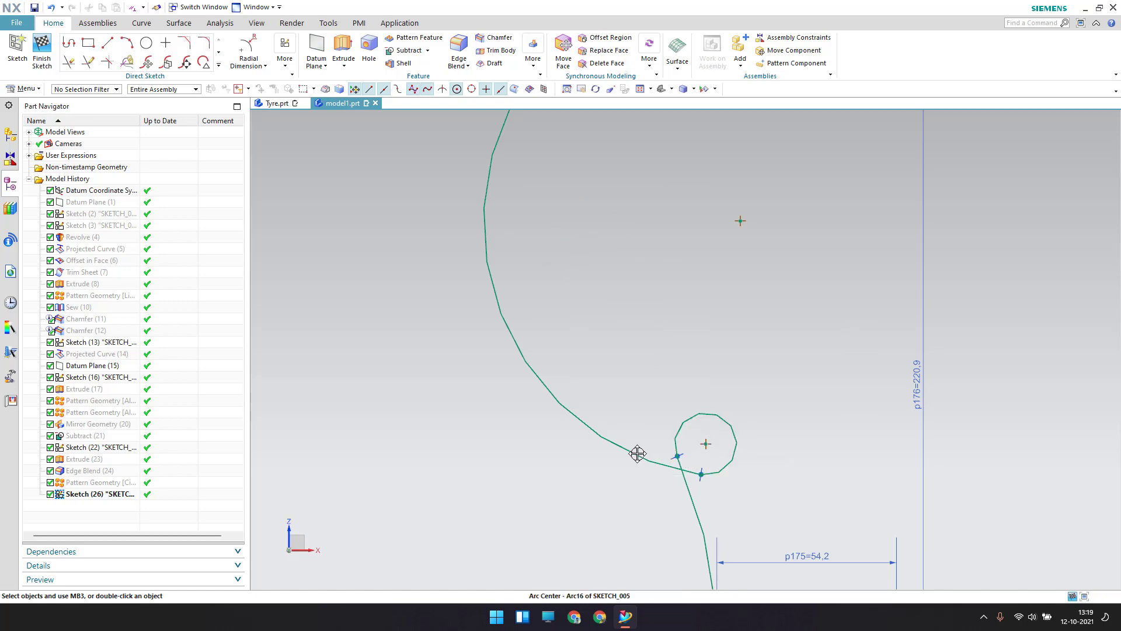
click(679, 459)
key(Delete)
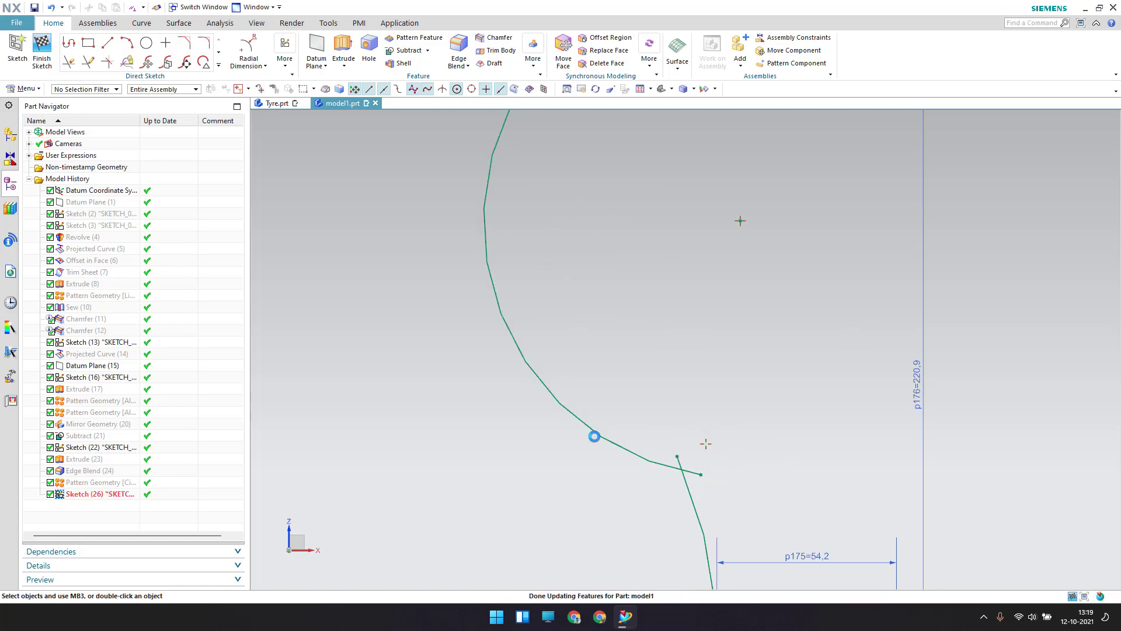
- Dimension the large upper arc's diameter as 253*2 with a Radial Dimension
scroll(676, 462, down, 1)
scroll(676, 463, down, 3)
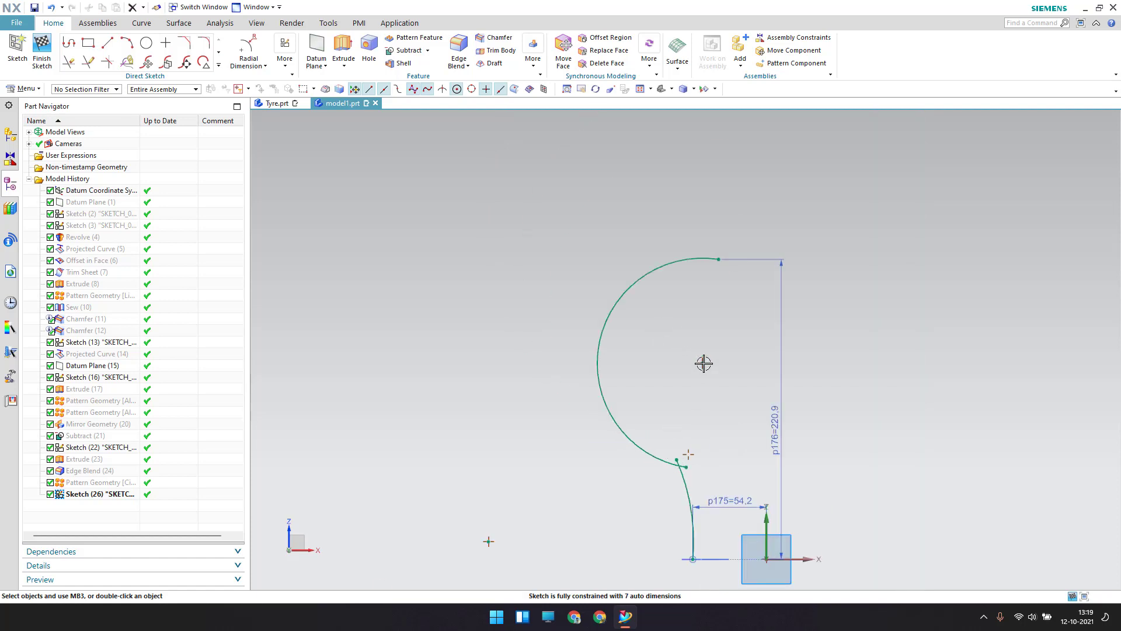
click(249, 49)
click(615, 302)
click(487, 302)
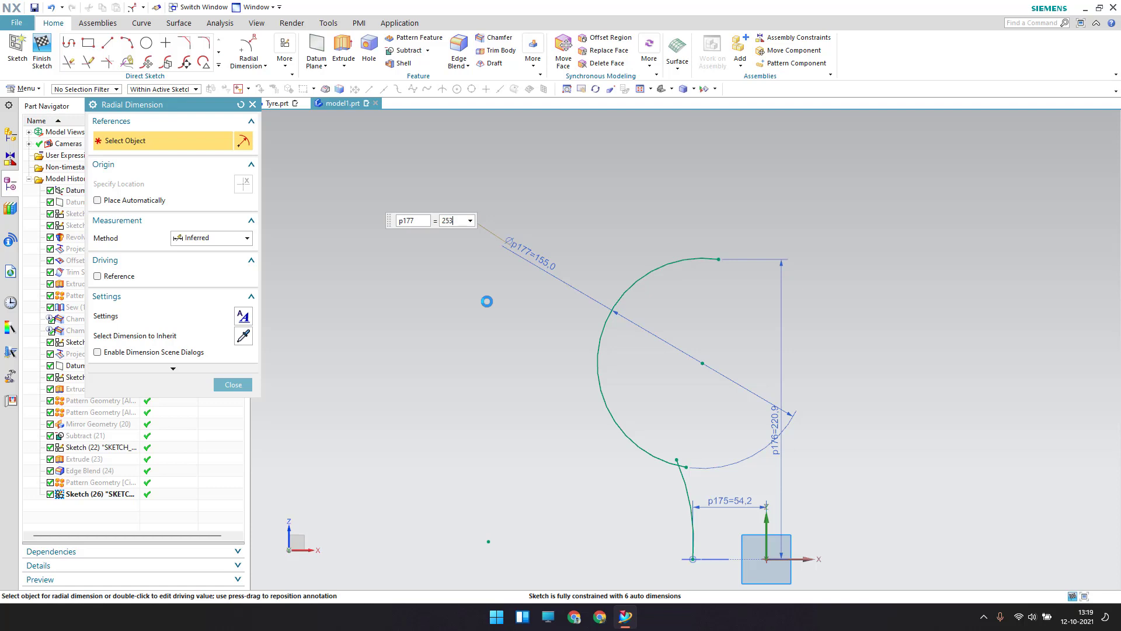
text(253*2)
key(Return)
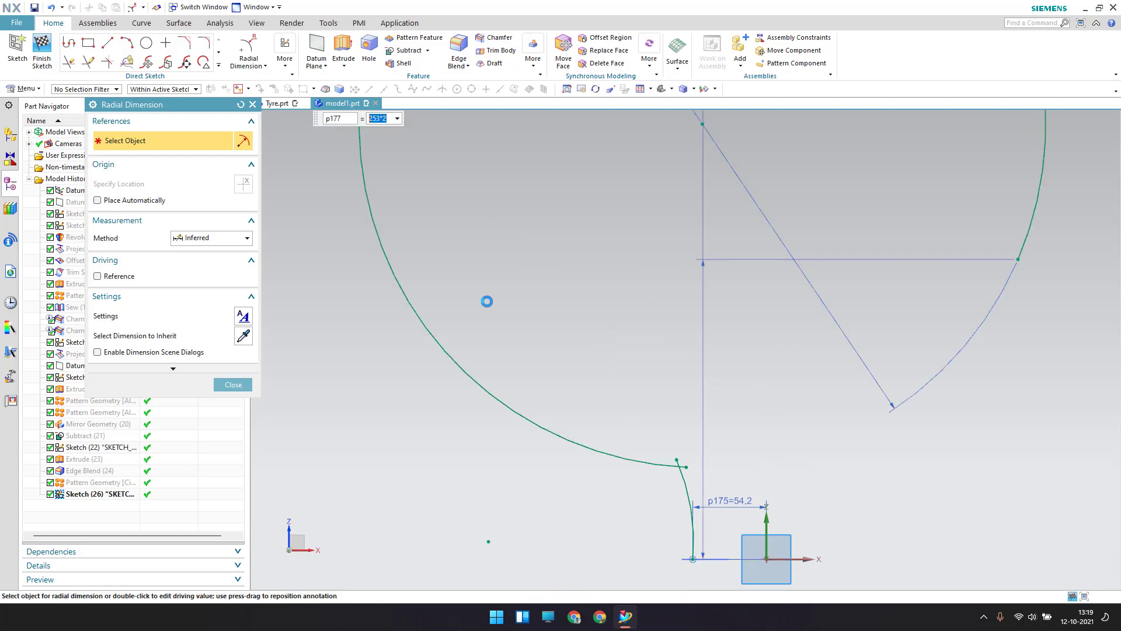
click(248, 385)
- Move the oversized upper arc's centre down toward the X axis and away from the Z axis
scroll(749, 358, down, 4)
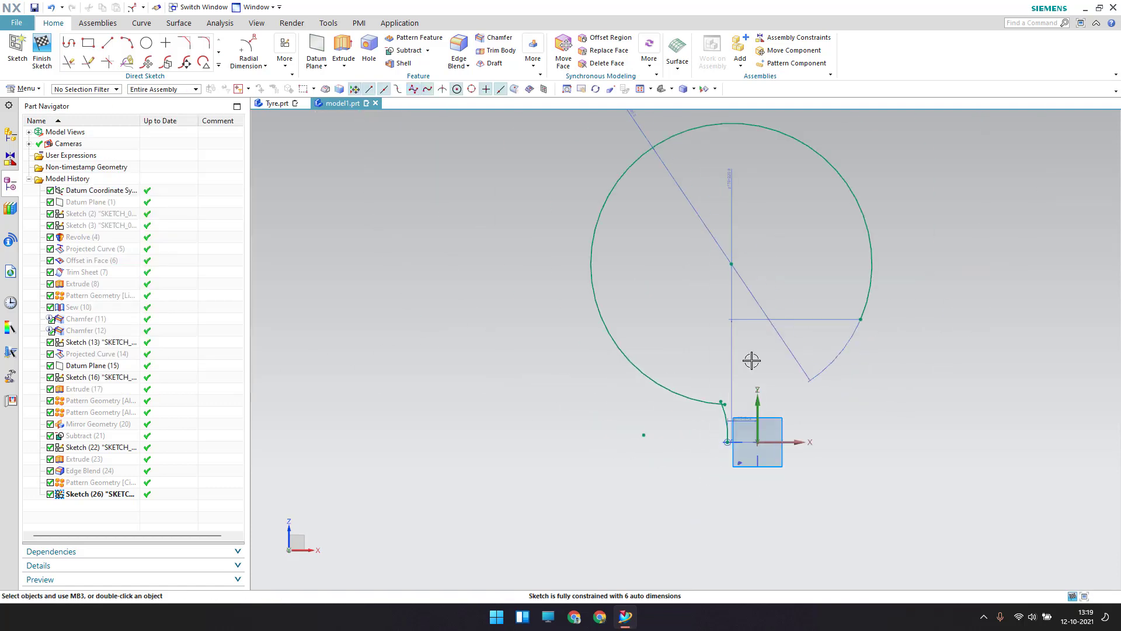
drag(732, 264, 832, 409)
scroll(741, 406, up, 6)
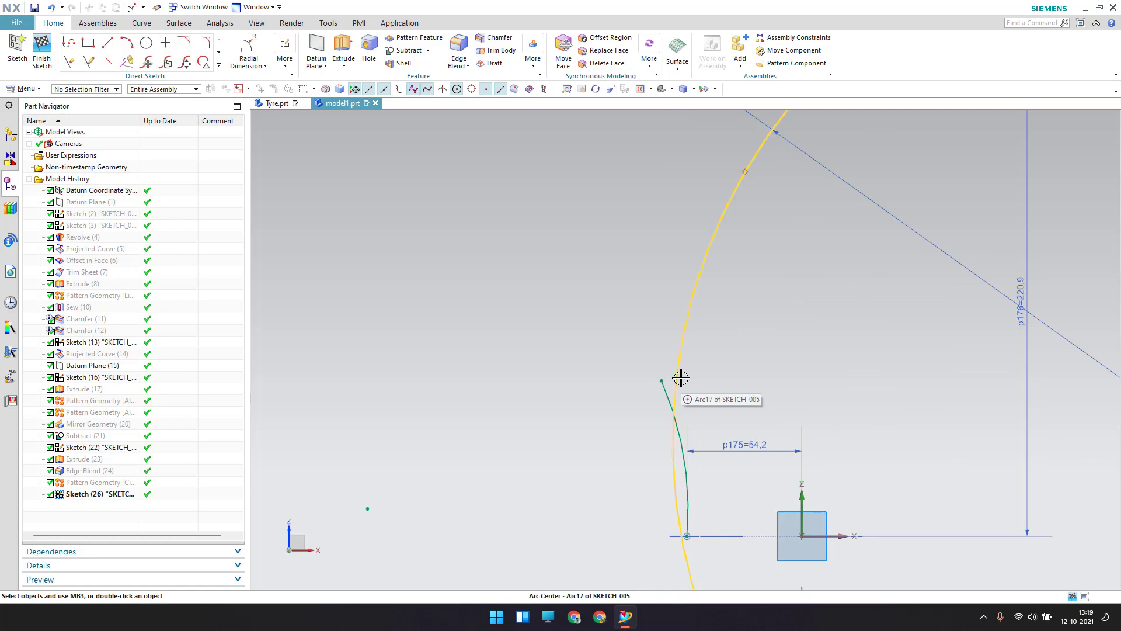
scroll(661, 388, up, 4)
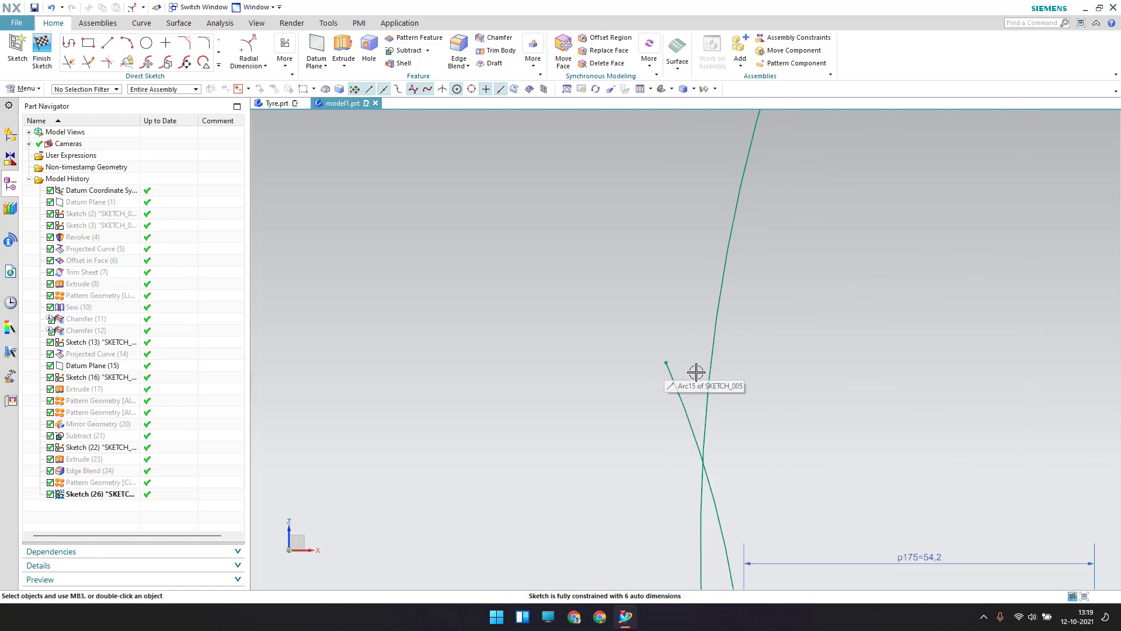
- Delete the oversized upper arc, keeping only the lowest arc of the profile
click(711, 360)
key(Delete)
scroll(657, 359, down, 6)
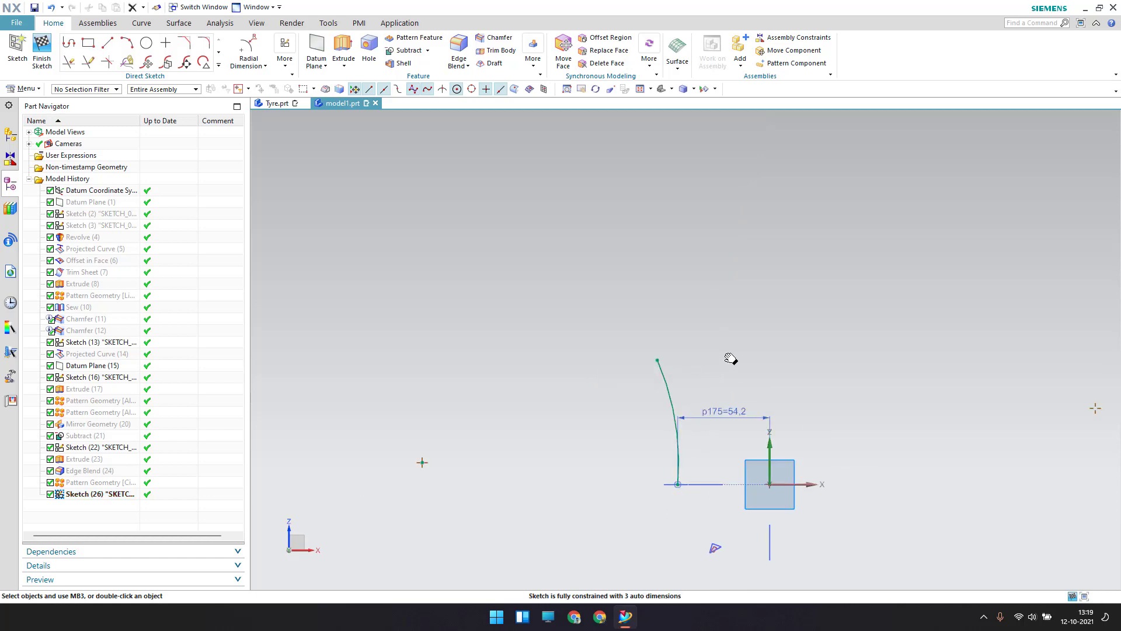
- Dimension the lowest arc's radius as 336.1 with a Rapid Dimension
shift+middle_drag(730, 358, 761, 325)
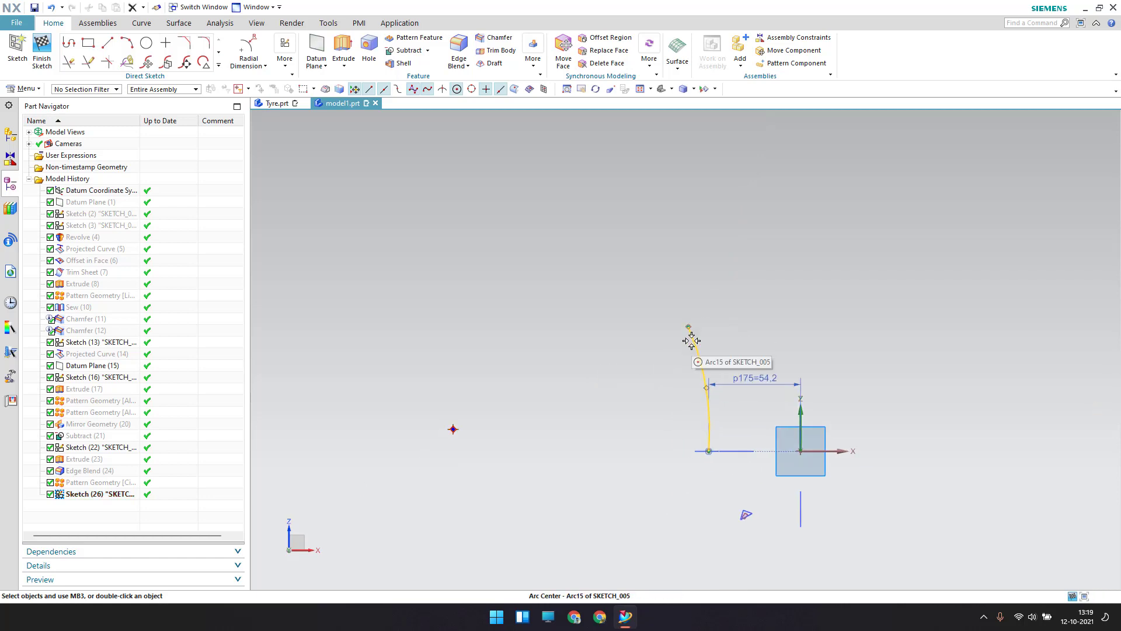
key(d)
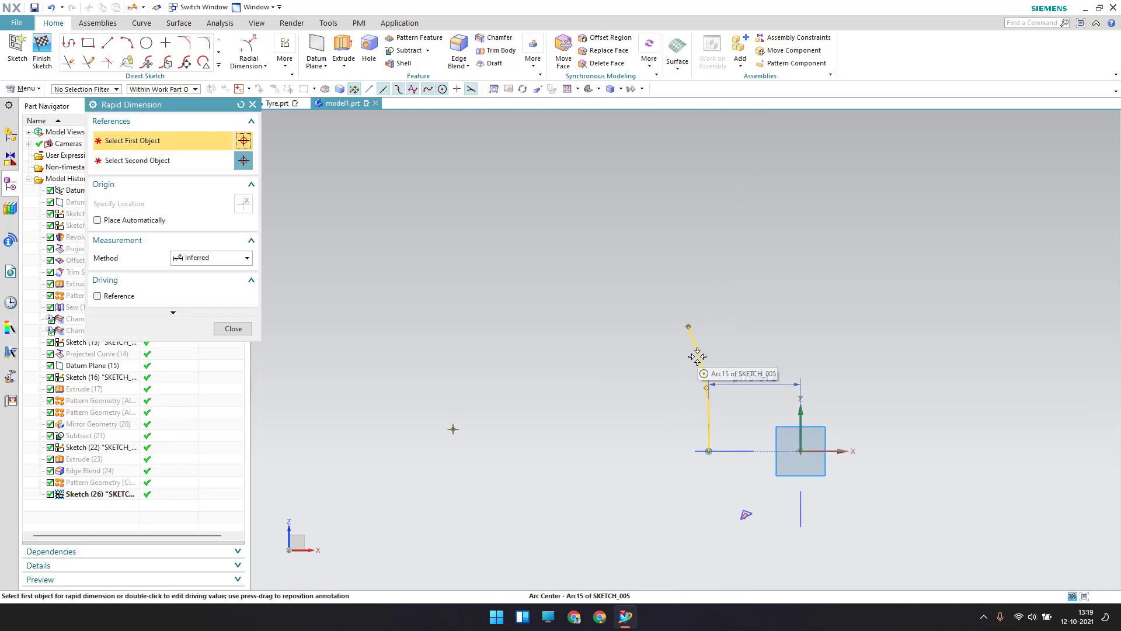
click(691, 351)
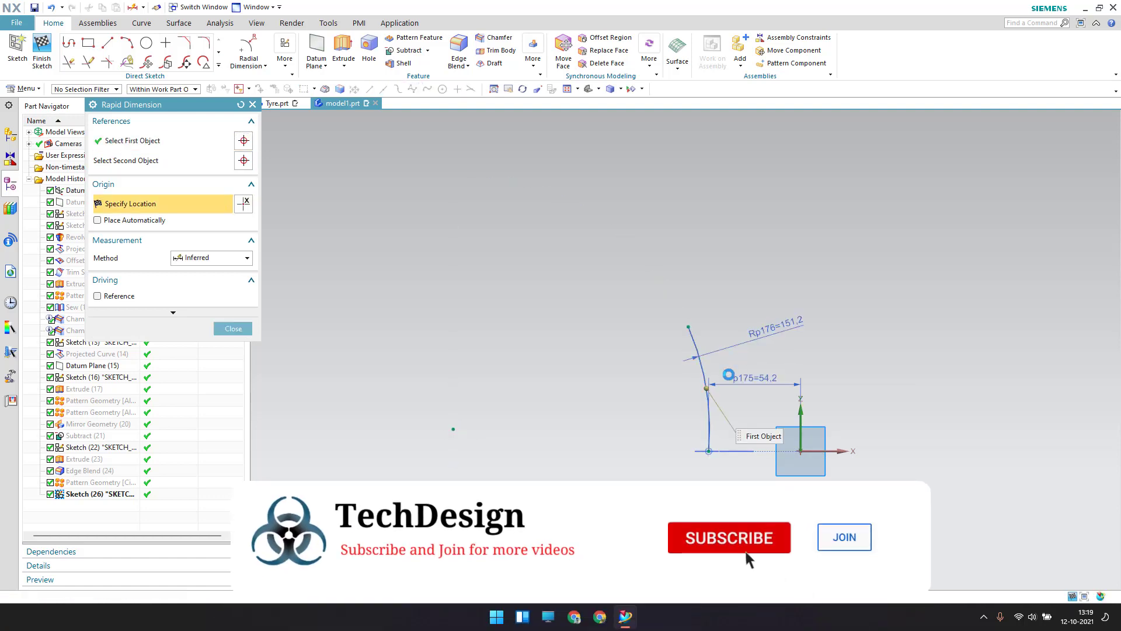
click(774, 327)
text(336)
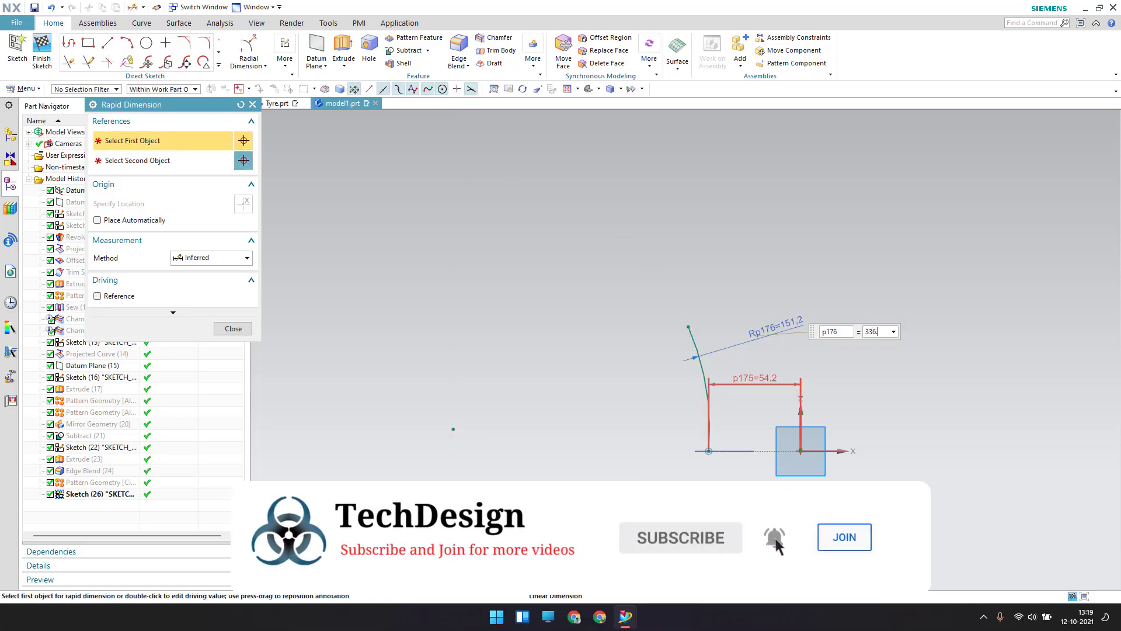
text(.1)
key(Return)
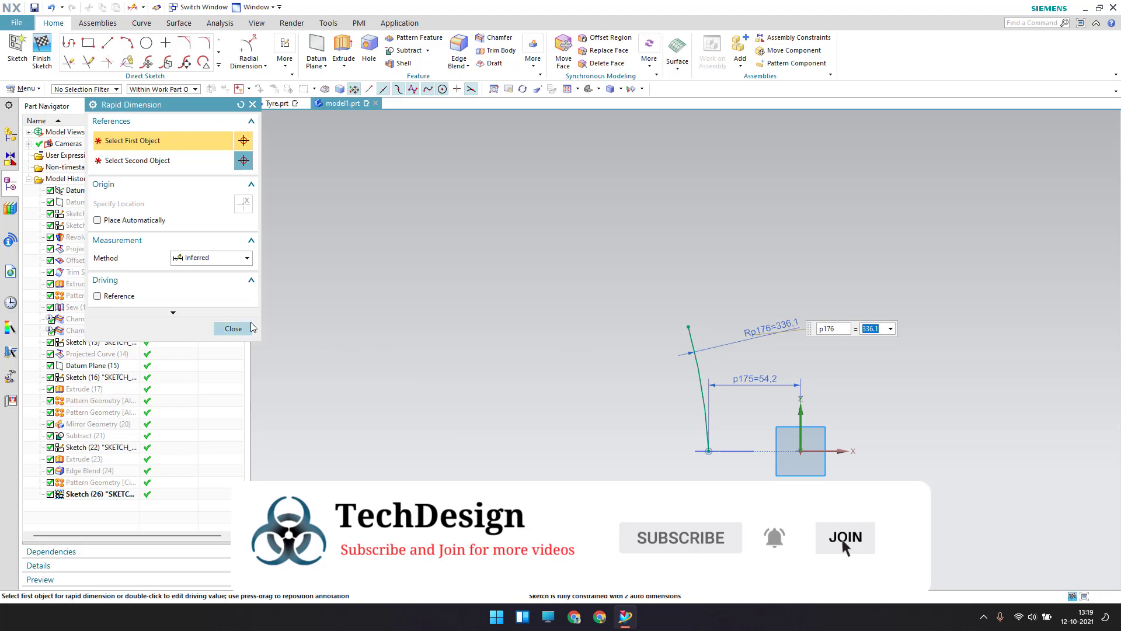
click(233, 328)
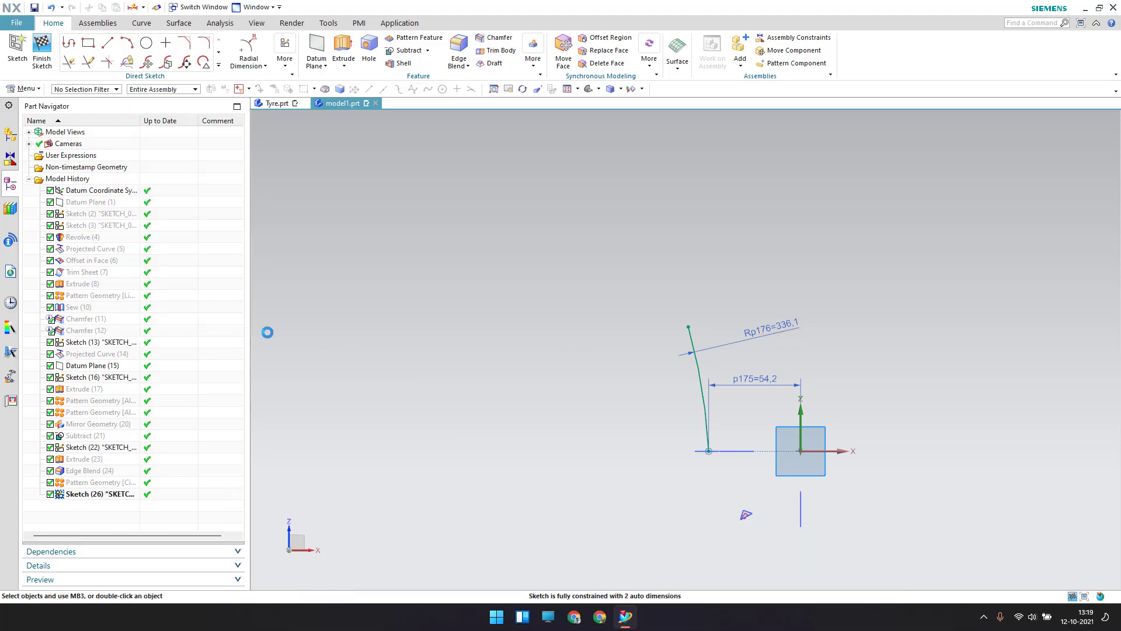
- Draw an arc of radius 253.8 from the lowest arc's upper endpoint, rising toward the Z axis
click(128, 44)
scroll(701, 332, up, 5)
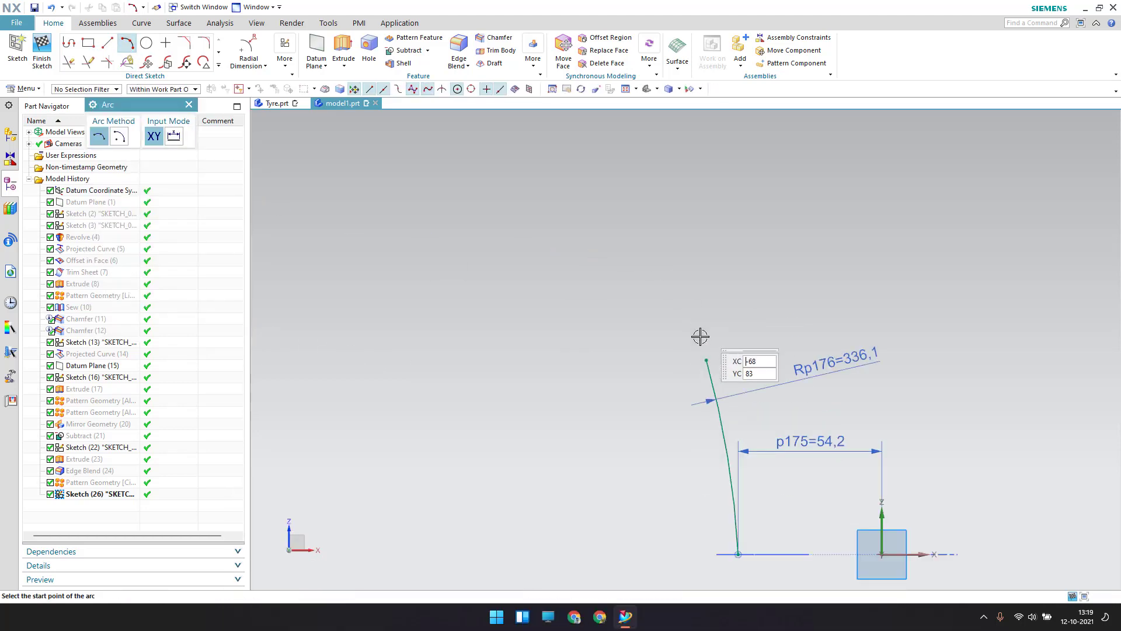
click(707, 376)
click(838, 237)
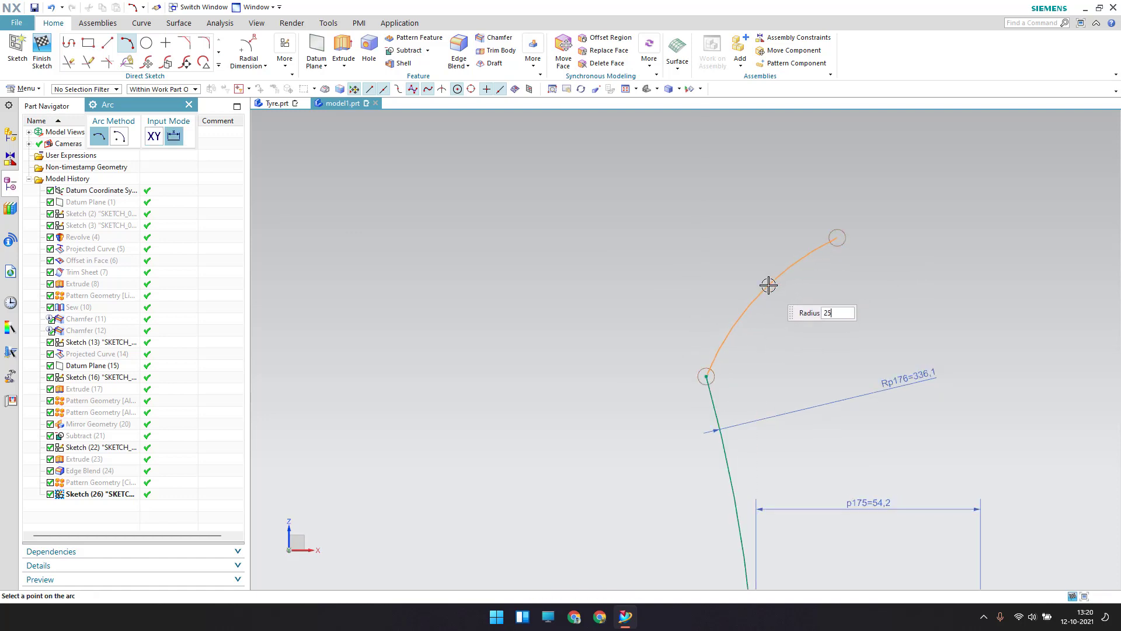
key(Return)
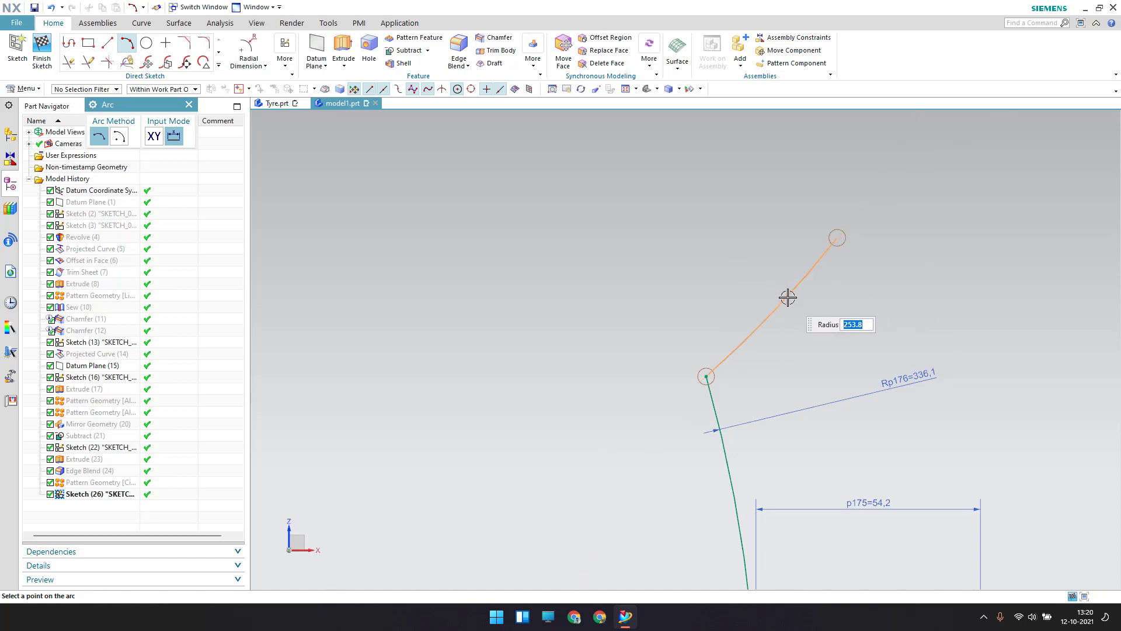
click(780, 298)
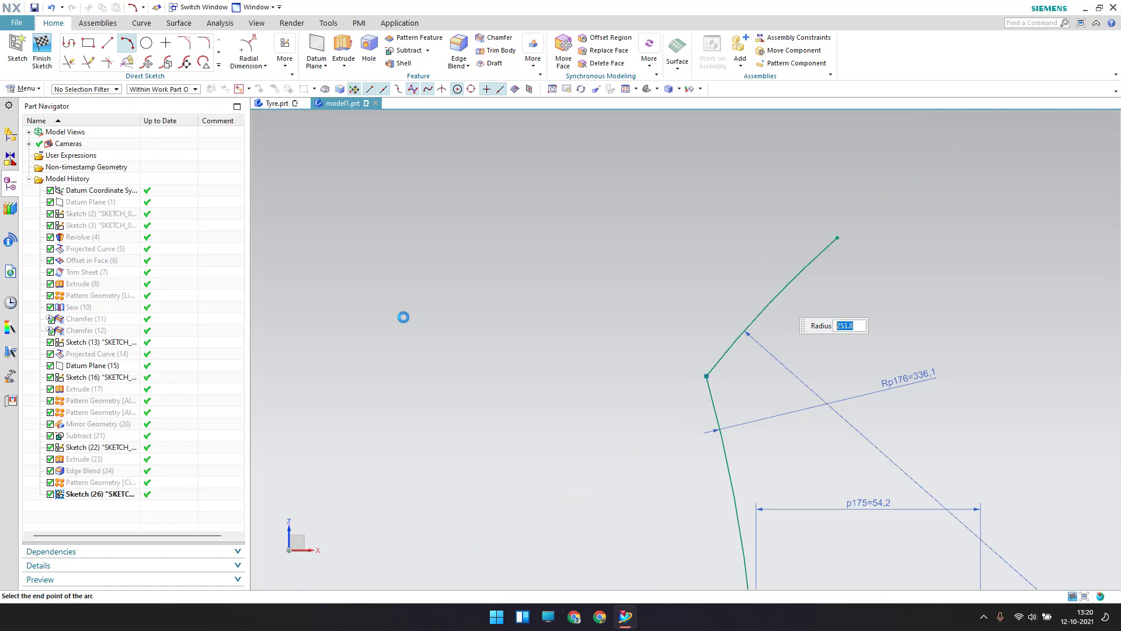
key(Escape)
- Dimension the vertical distance from the new upper arc's free end to the sketch origin as 220.9
scroll(542, 239, up, 2)
scroll(543, 241, down, 3)
key(d)
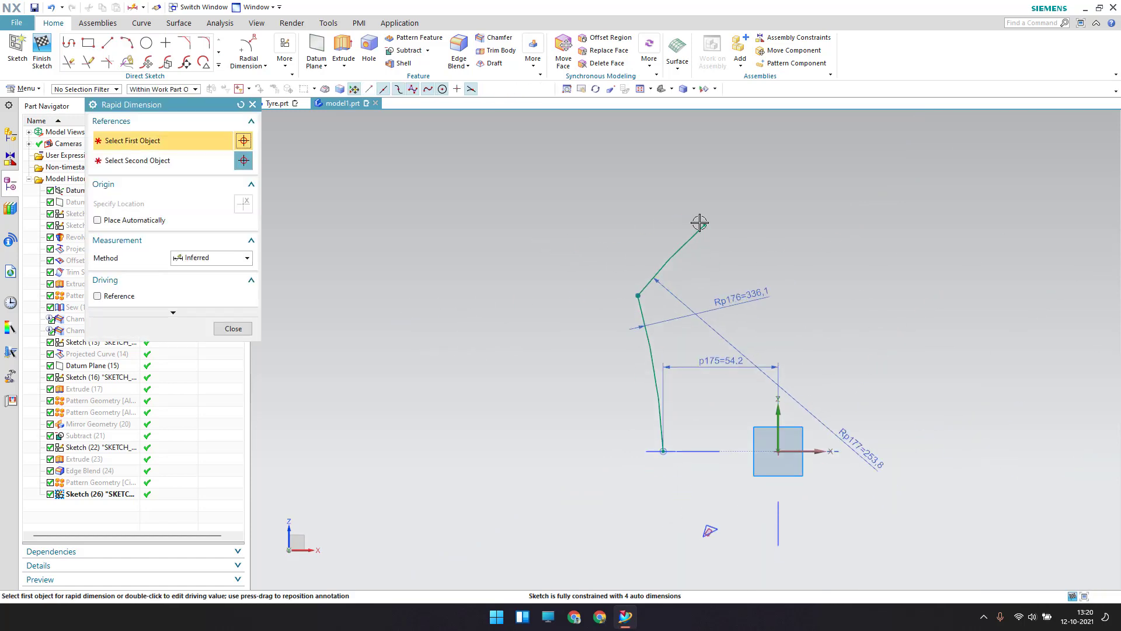
click(670, 257)
click(780, 447)
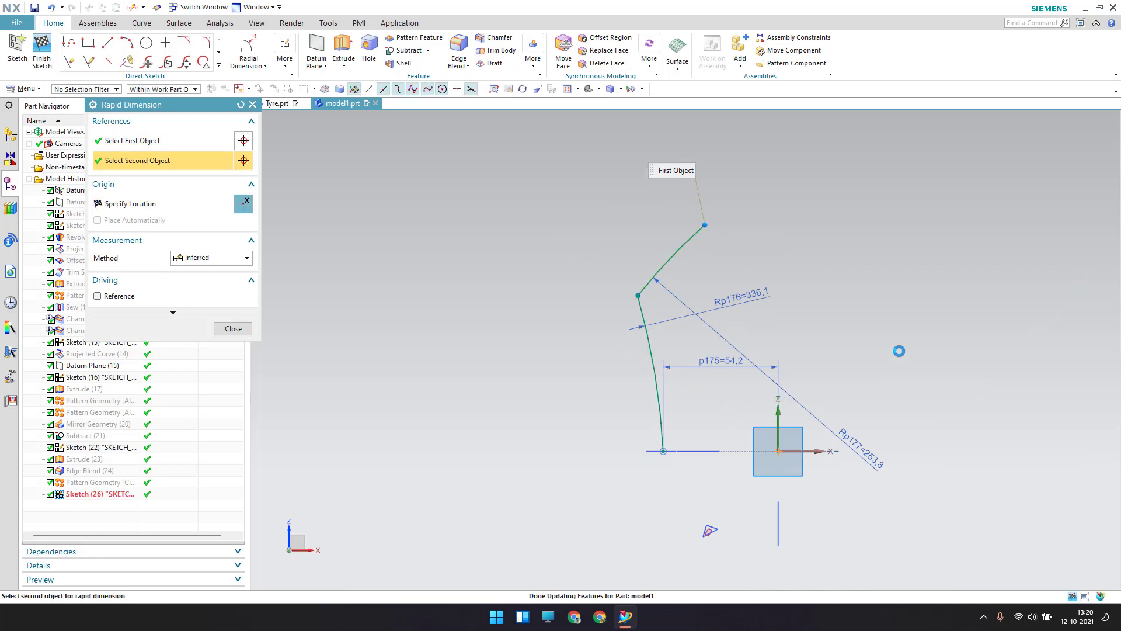
click(923, 334)
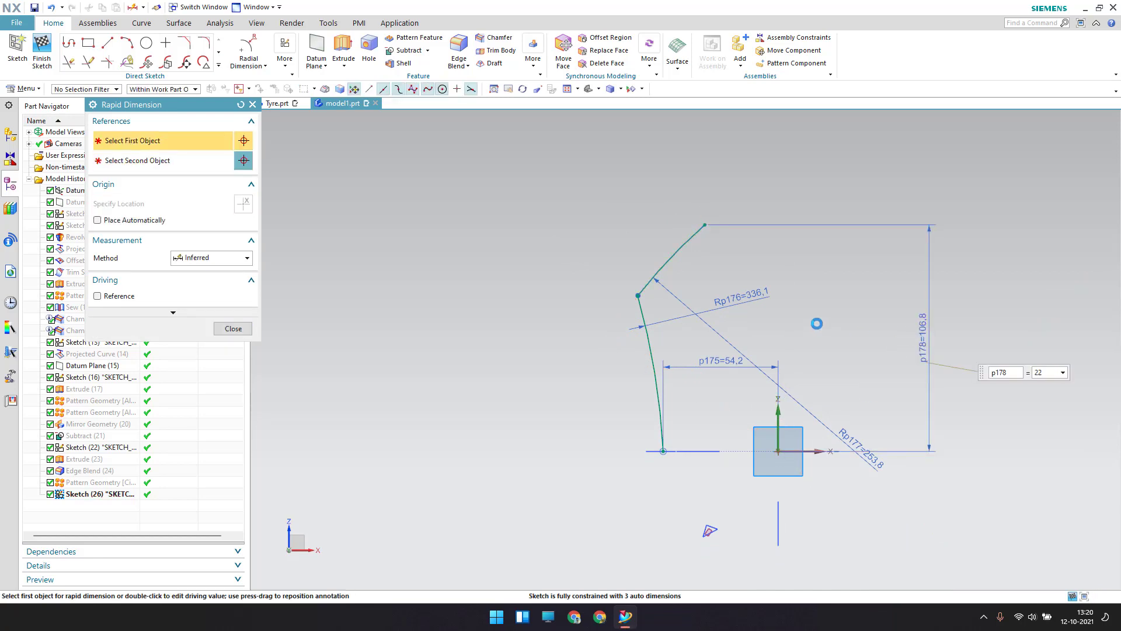
text(220.9)
key(Return)
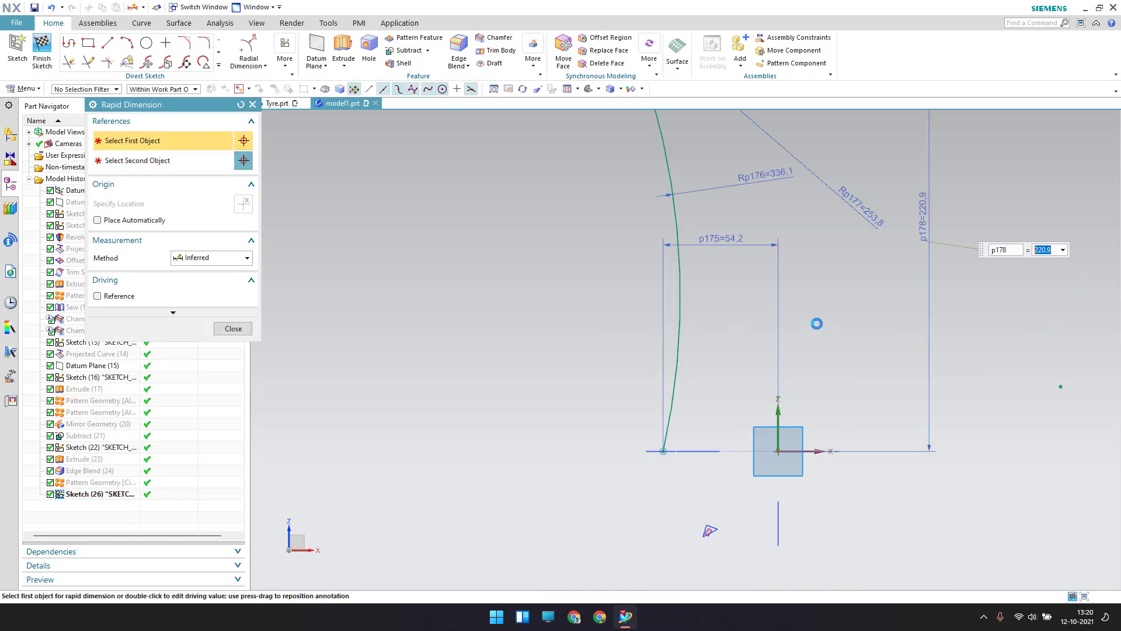
key(Escape)
- Fillet the corner between the lower and upper arcs with a radius of 23
scroll(440, 313, down, 1)
shift+middle_drag(586, 169, 542, 288)
scroll(556, 216, up, 3)
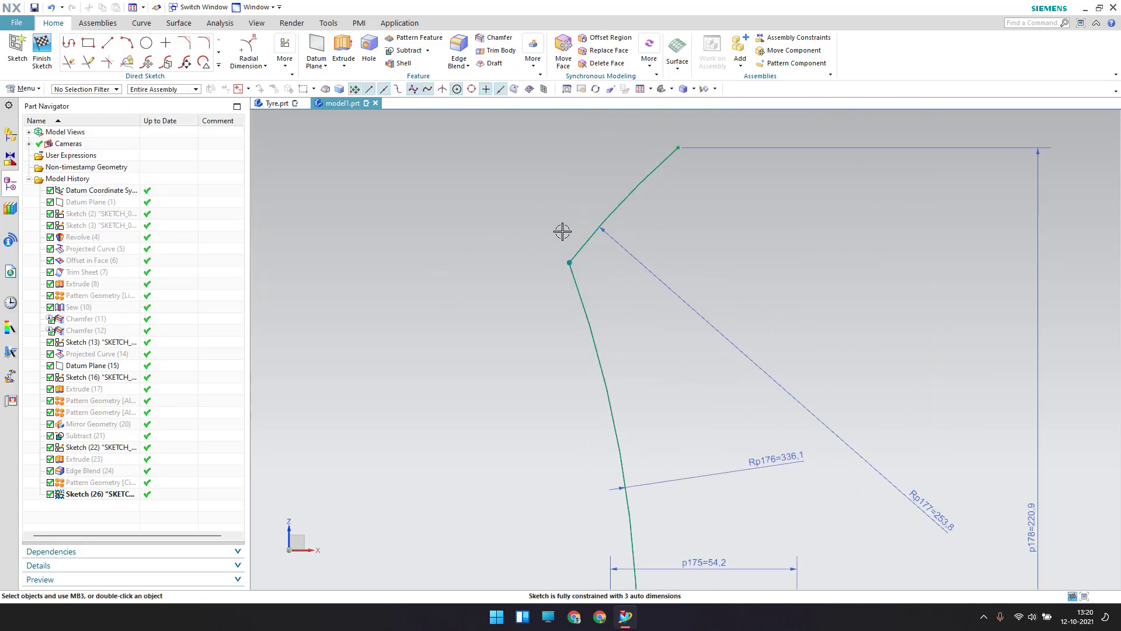
key(f)
scroll(582, 279, up, 5)
click(548, 252)
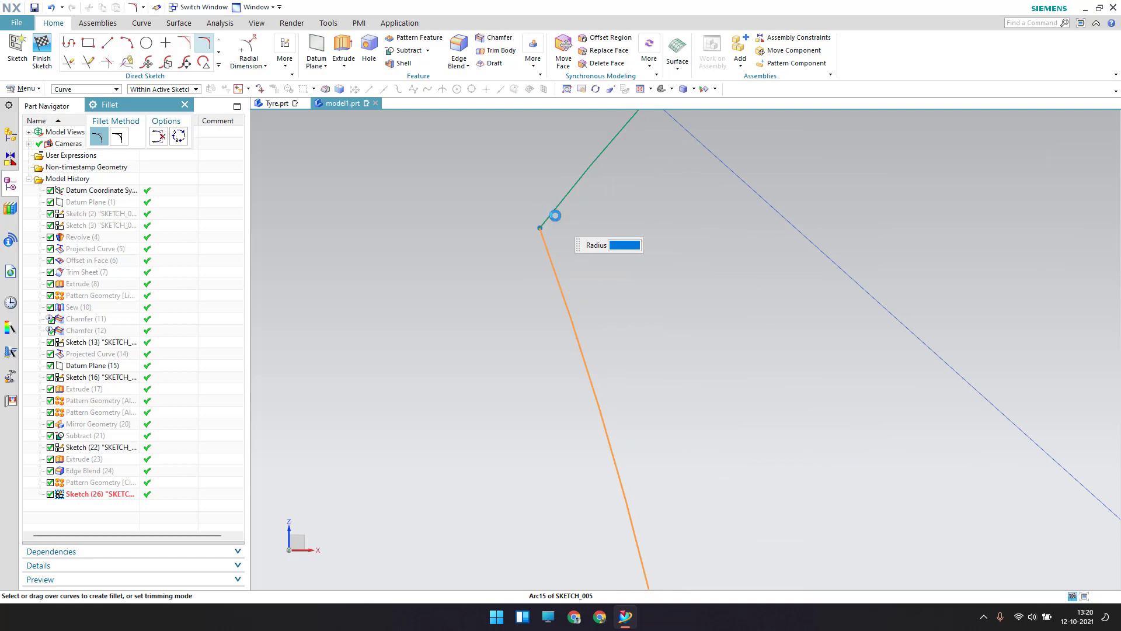
click(556, 216)
key(Return)
key(Escape)
- Reposition the 54.2 horizontal dimension below the X axis, clear of the profile
scroll(463, 266, down, 6)
scroll(464, 266, down, 2)
shift+middle_drag(488, 289, 541, 300)
scroll(542, 301, down, 3)
scroll(542, 305, up, 1)
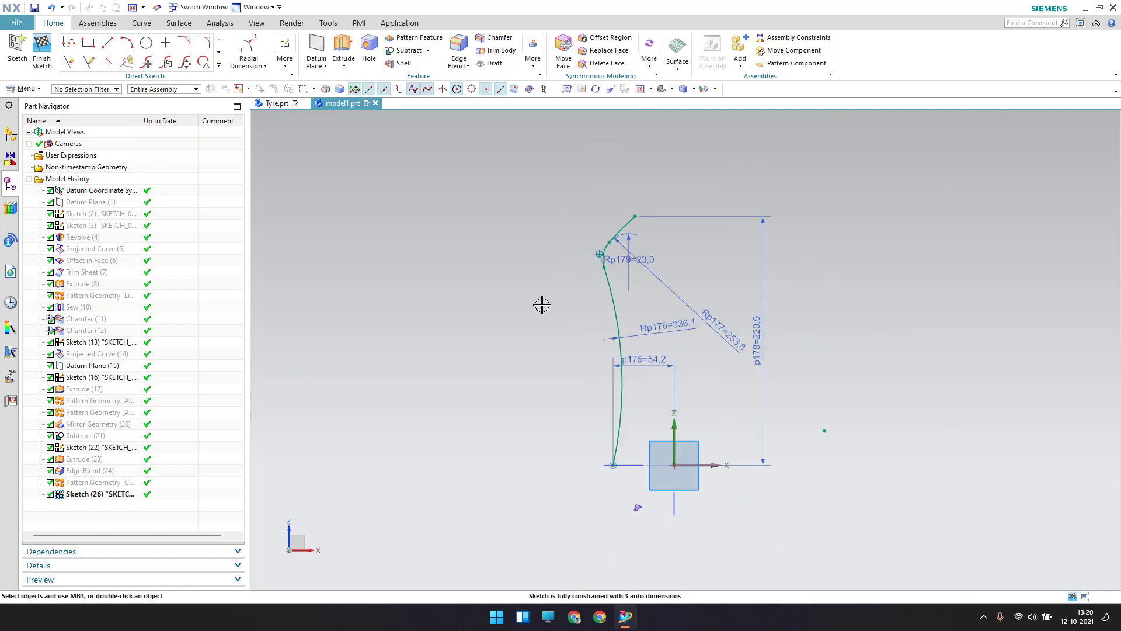
scroll(542, 305, down, 1)
drag(662, 380, 667, 518)
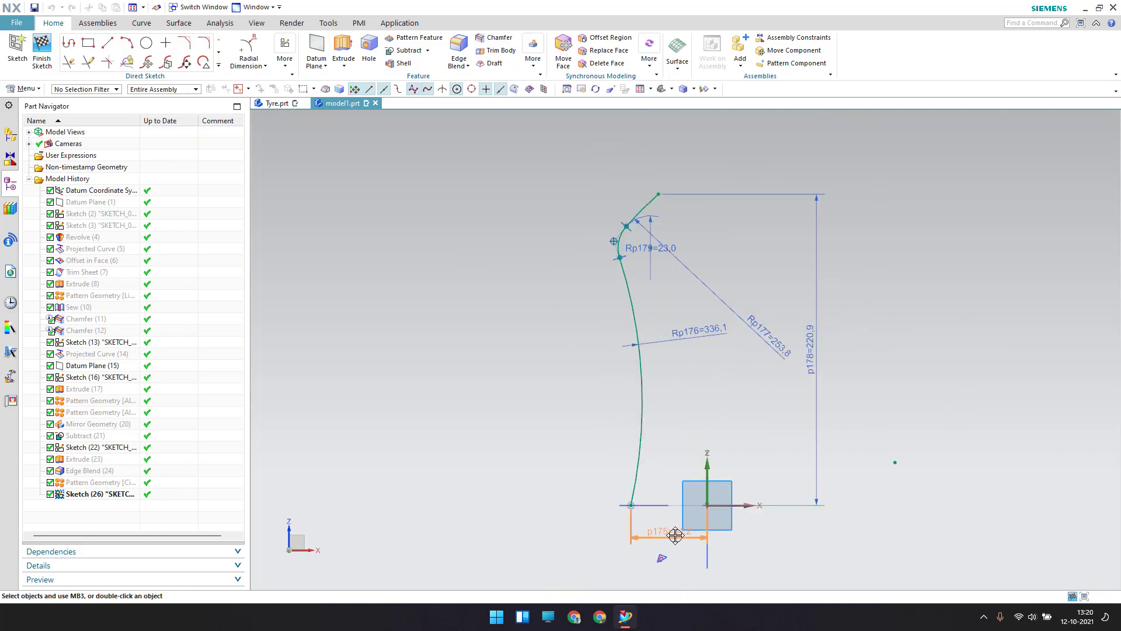
drag(753, 530, 753, 531)
scroll(638, 280, up, 3)
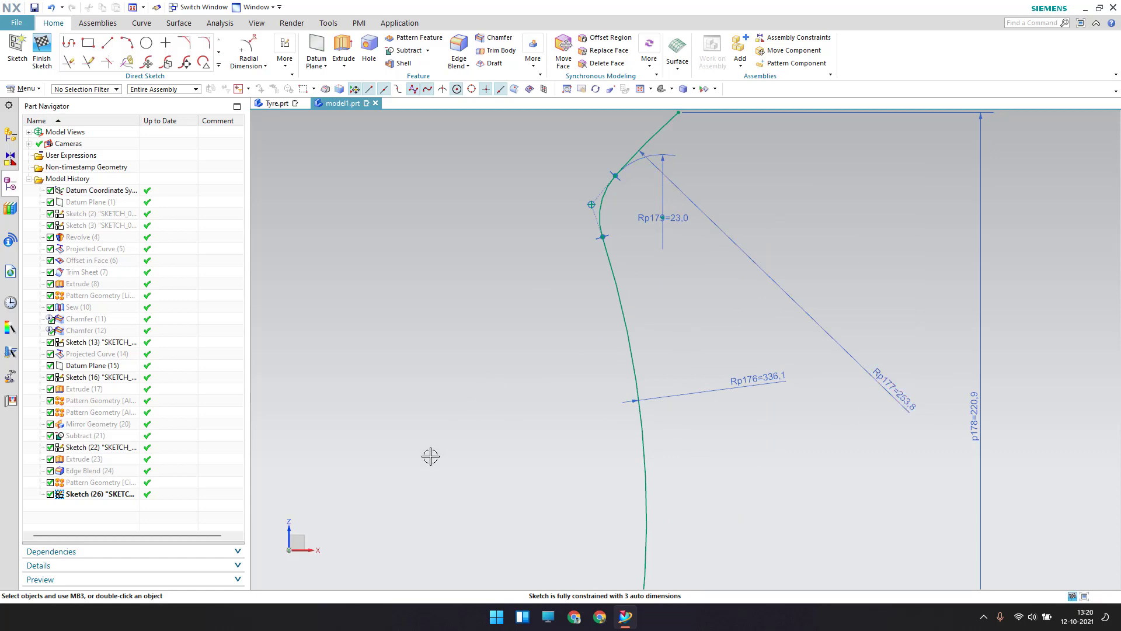
scroll(509, 430, up, 3)
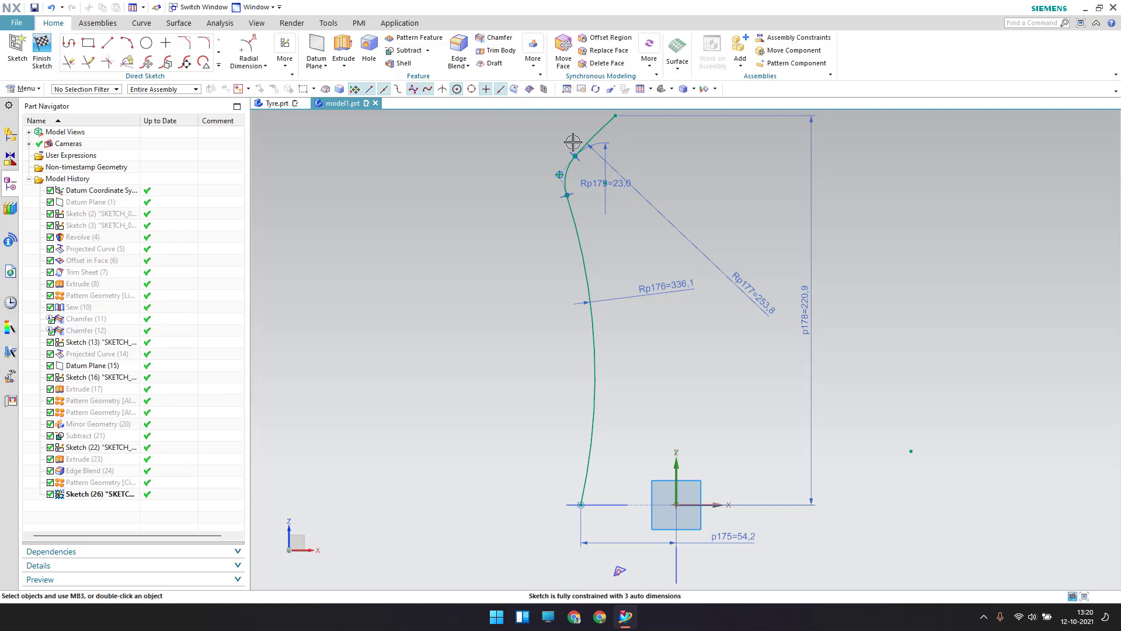
- Shift the upper arc's free end toward the Z axis so the arc above the fillet runs flatter
click(250, 63)
click(357, 244)
scroll(565, 299, down, 2)
drag(598, 182, 633, 145)
scroll(619, 195, up, 3)
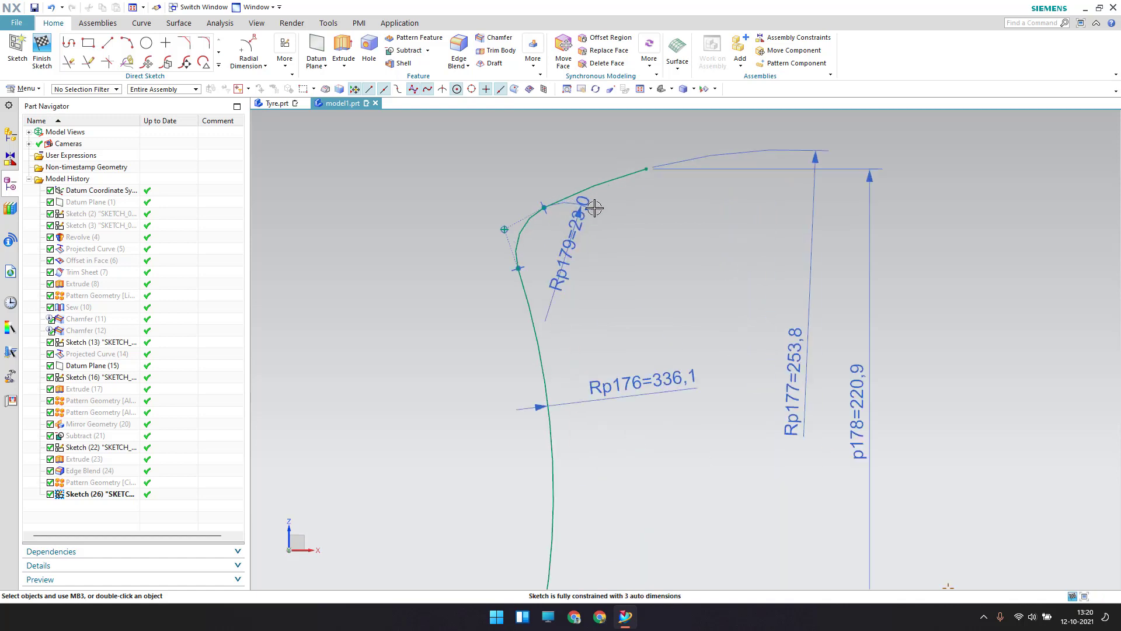
- Dimension the horizontal distance between the Z axis and the upper arc's free end as -7.9 with a Rapid Dimension
click(253, 57)
click(256, 65)
click(254, 63)
click(261, 80)
click(649, 170)
scroll(644, 268, down, 3)
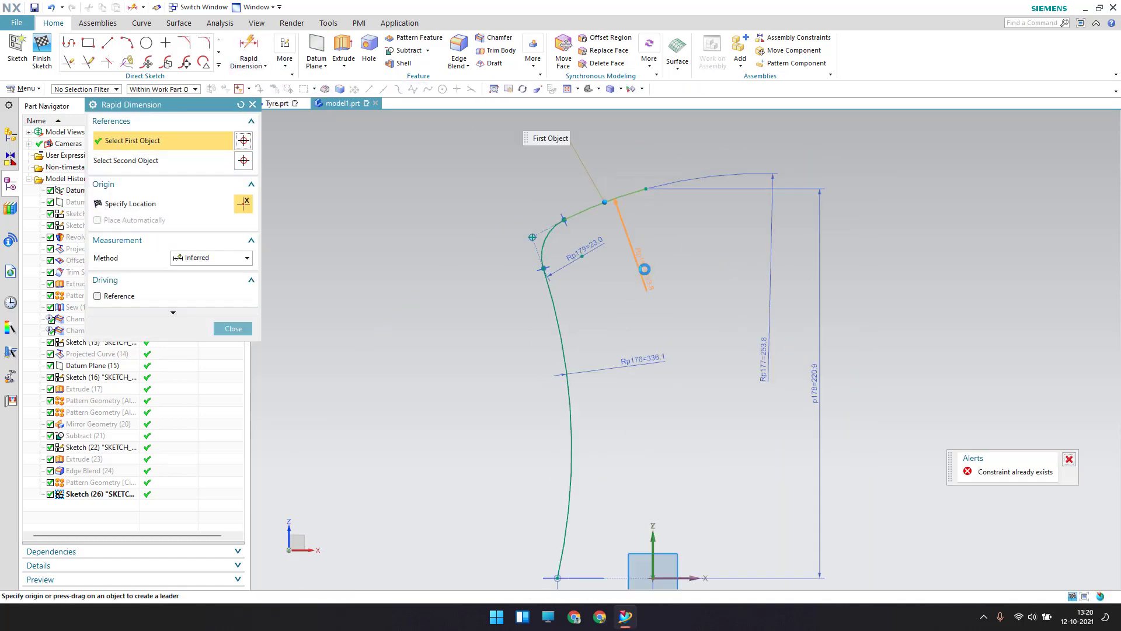
click(642, 434)
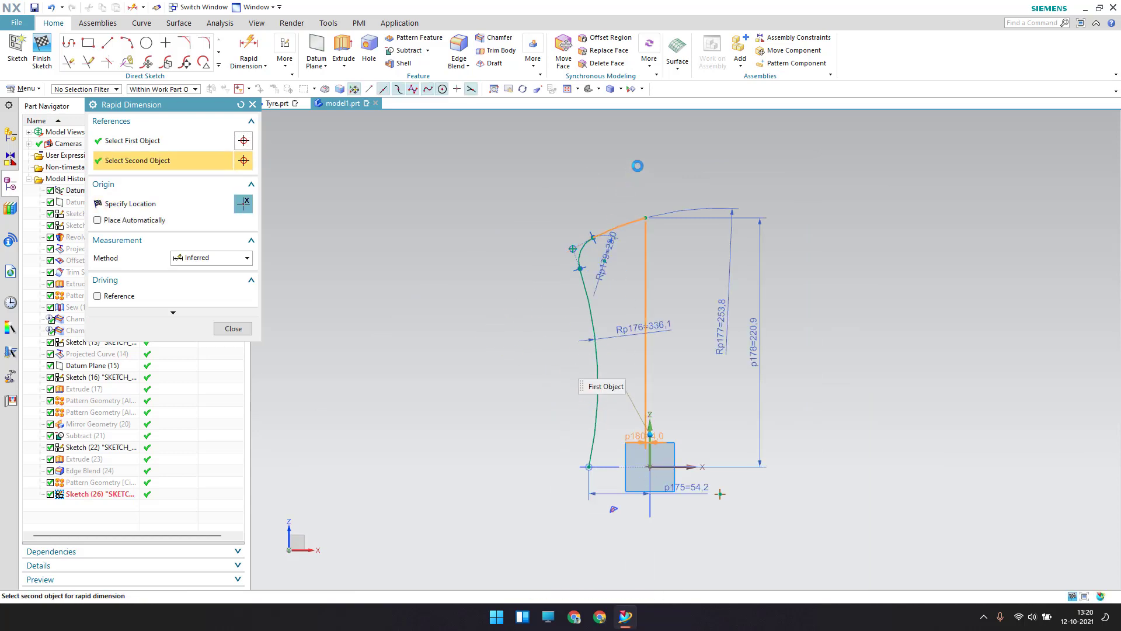
click(657, 170)
scroll(656, 170, up, 4)
click(672, 173)
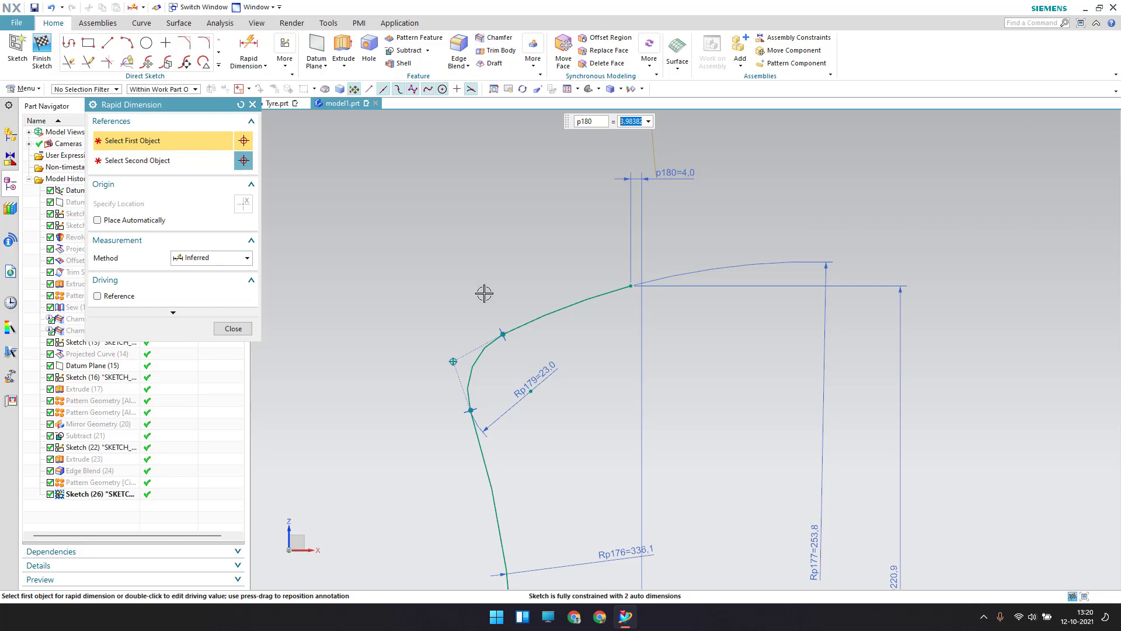
key(Return)
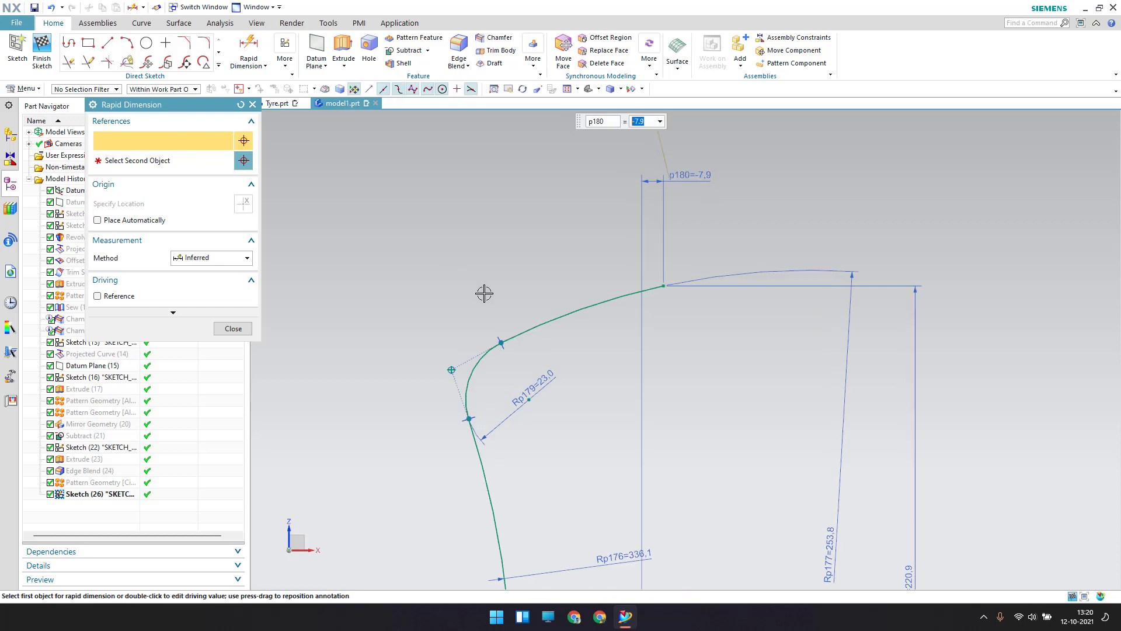
click(251, 329)
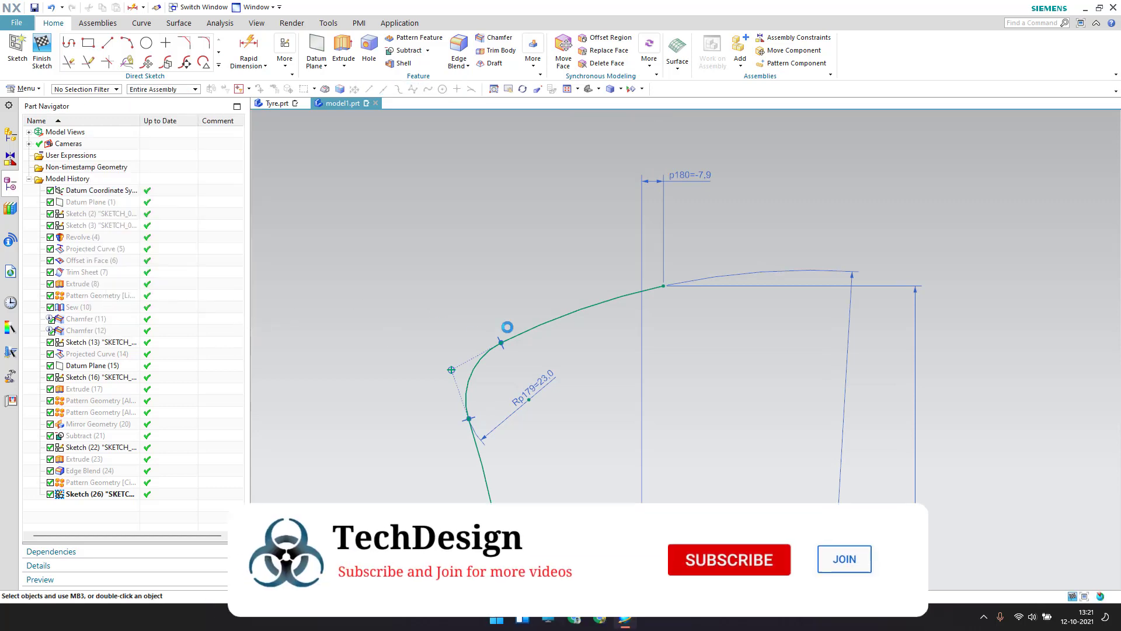
scroll(657, 281, up, 3)
scroll(671, 353, down, 2)
shift+middle_drag(376, 349, 403, 292)
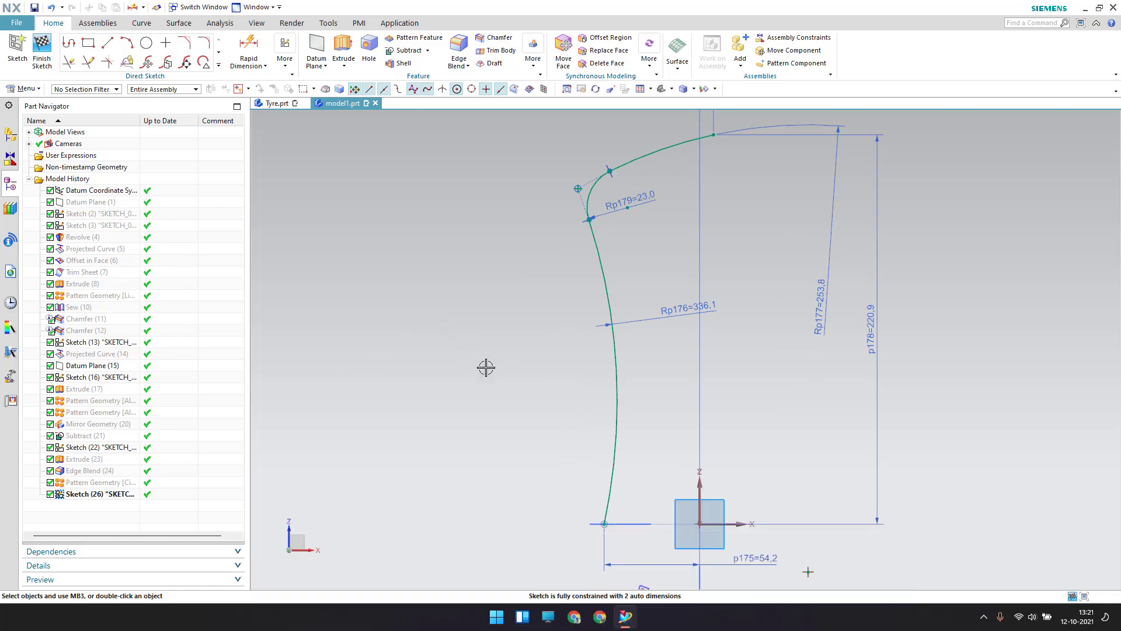
scroll(486, 367, up, 1)
mouse_move(565, 256)
mouse_down()
mouse_move(573, 245)
mouse_move(568, 257)
mouse_up()
key(ctrl+z)
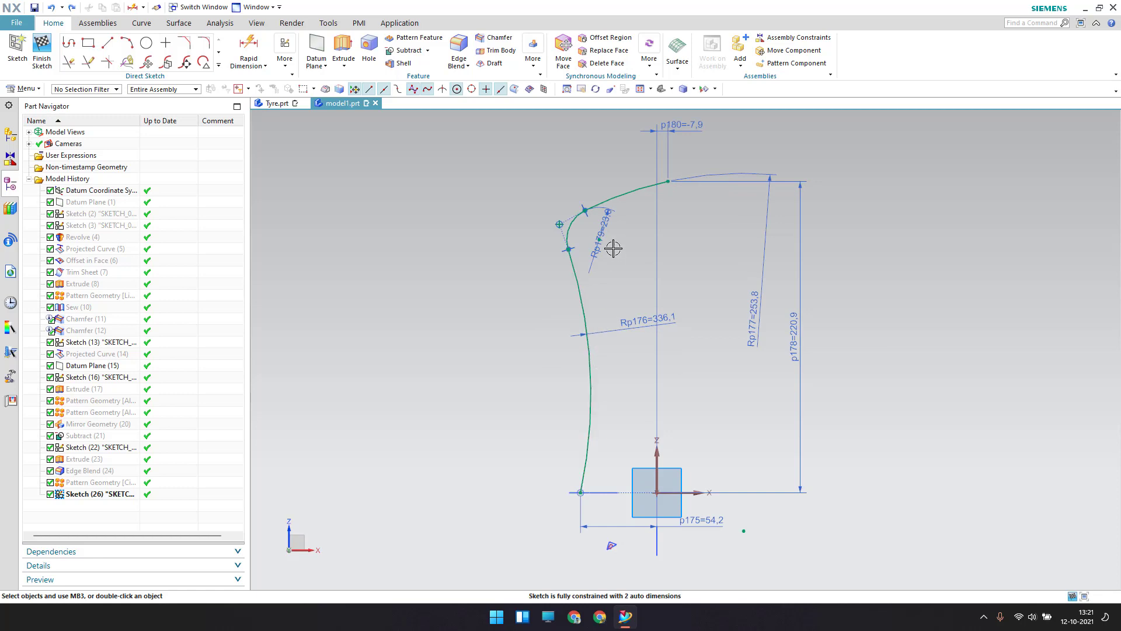
- Dimension the fillet centre's horizontal distance from the Z axis as 61.3, and move that and the lower arc's radius dimension clear of the profile
click(251, 50)
click(601, 238)
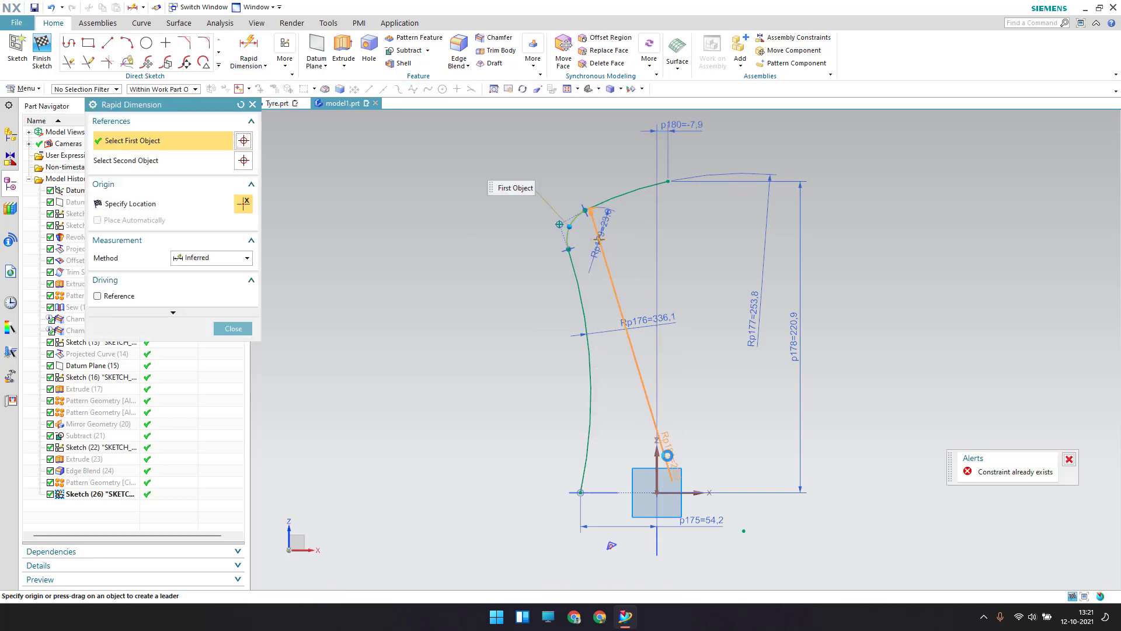
click(660, 455)
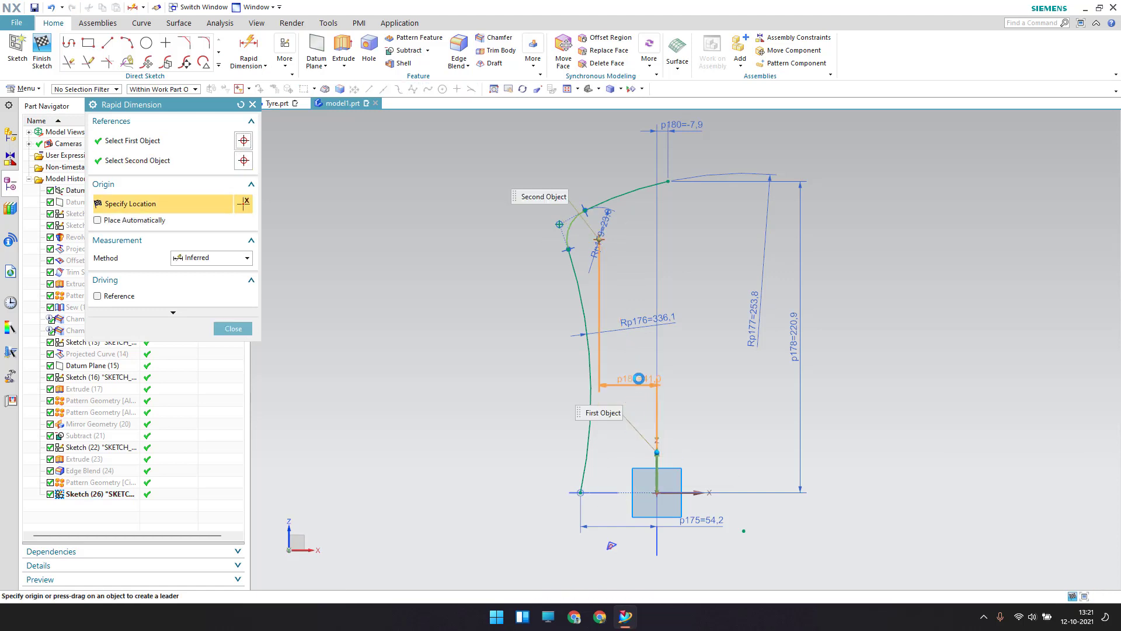
click(639, 379)
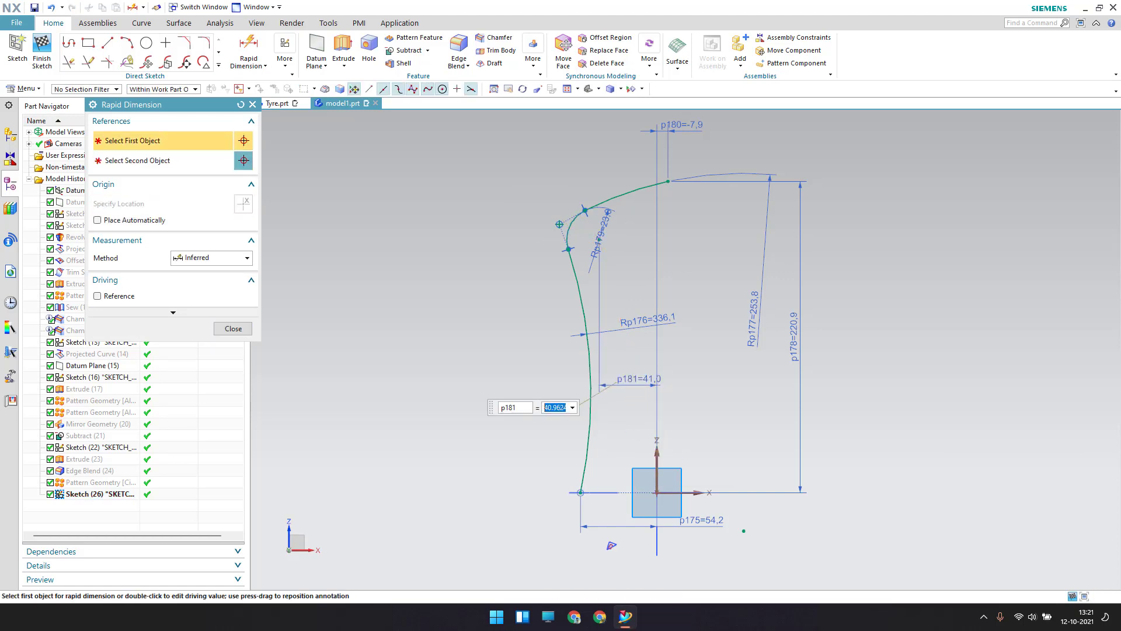
text(61.3)
key(Return)
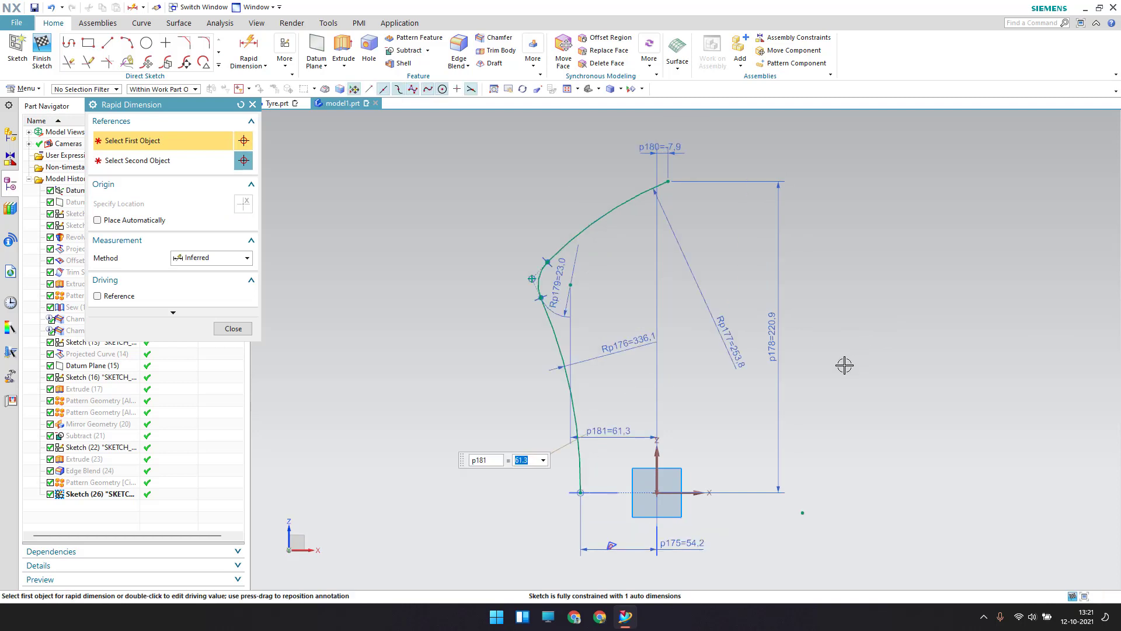
click(243, 330)
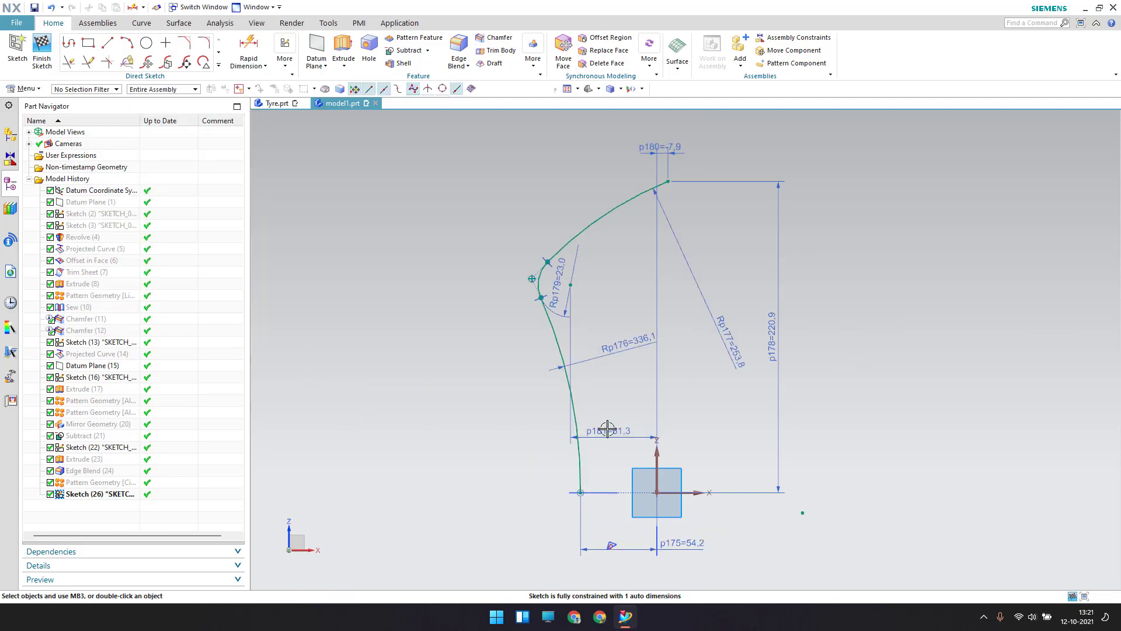
drag(610, 430, 605, 565)
drag(617, 353, 518, 366)
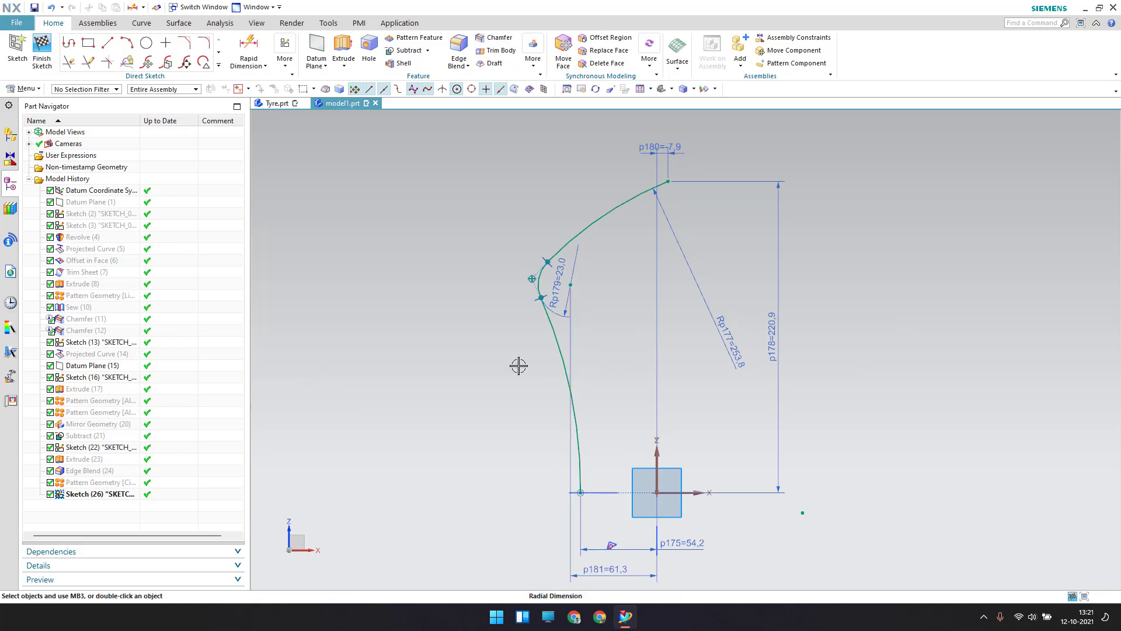
- Sketch a vertical line running down across the X axis, just beside the lower arc's end point
shift+middle_drag(517, 418, 519, 326)
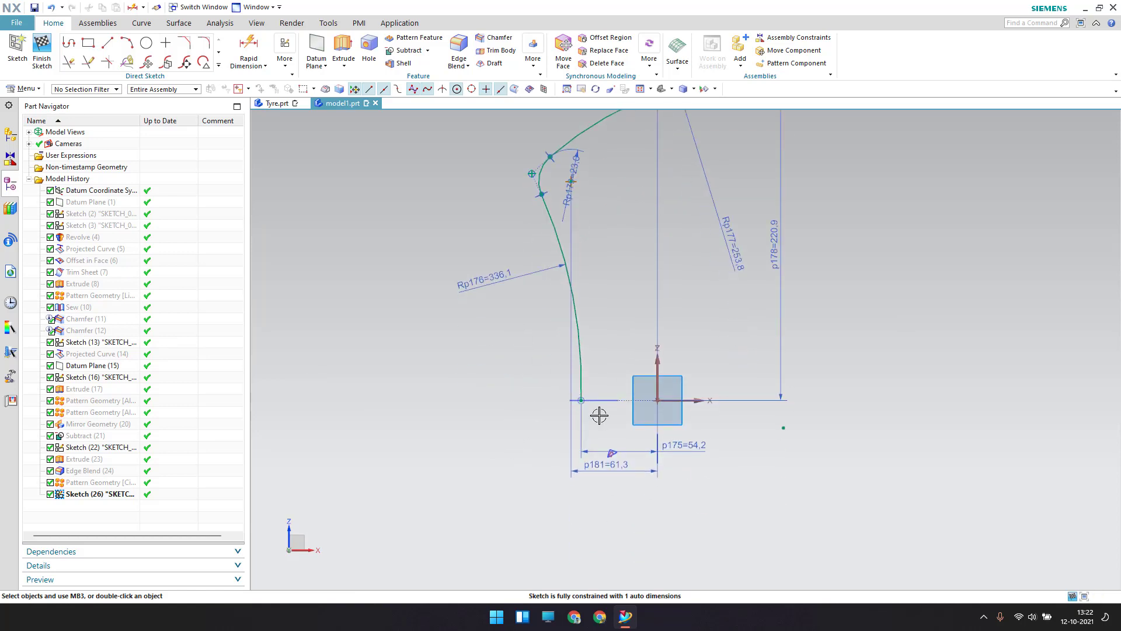
scroll(598, 415, up, 3)
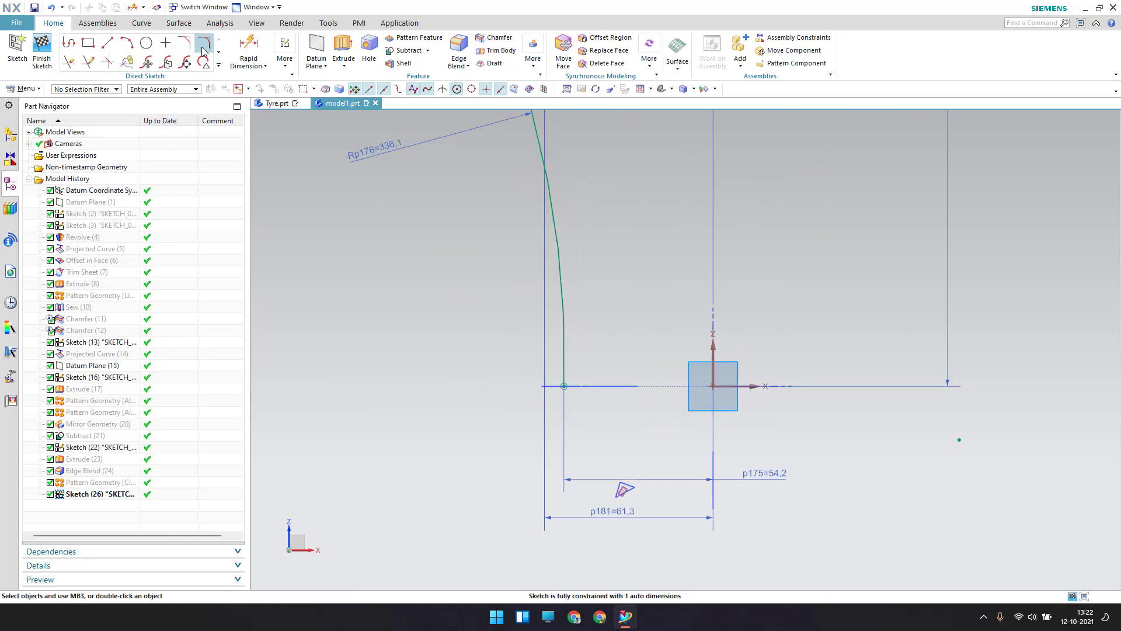
click(107, 45)
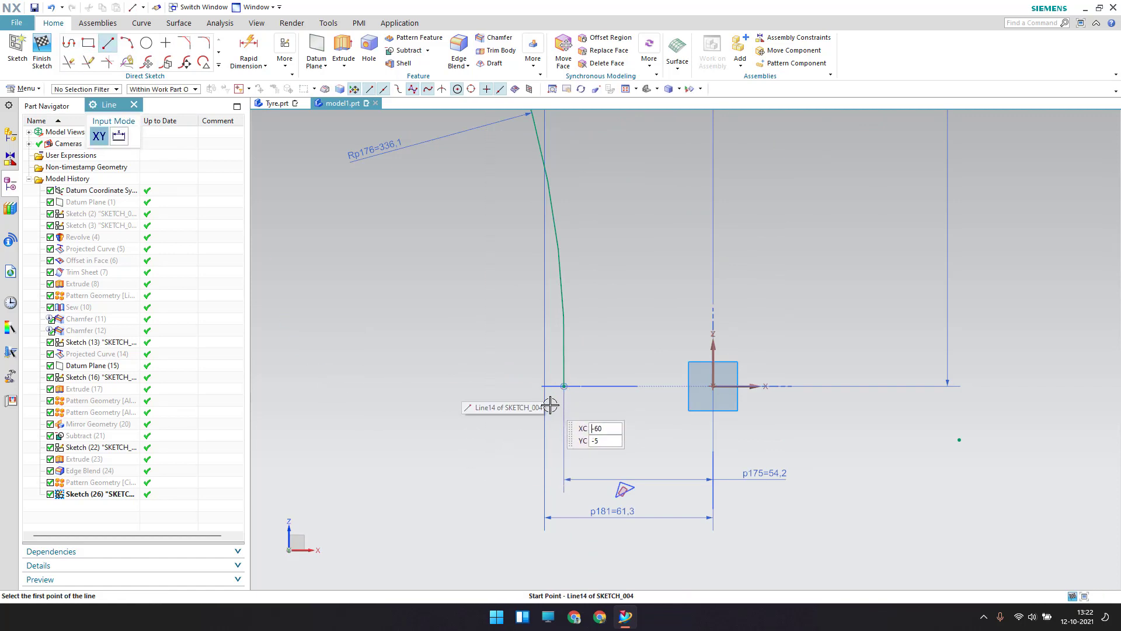
click(581, 380)
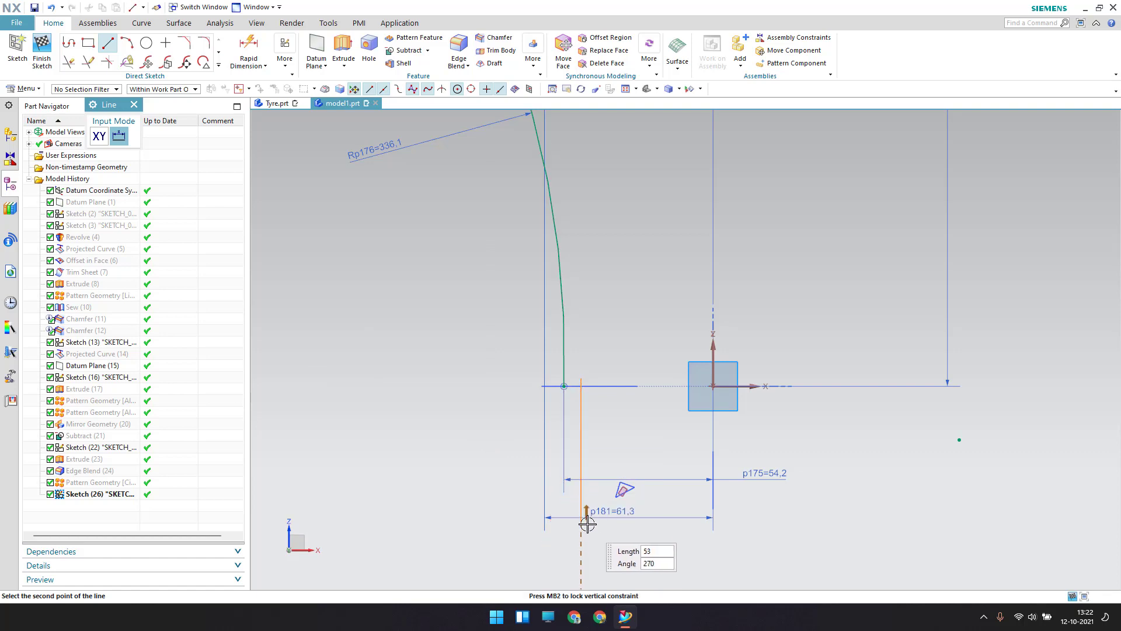
click(581, 524)
key(Escape)
- Make the vertical line's upper end point coincident with the lower arc's end point on the X axis
key(c)
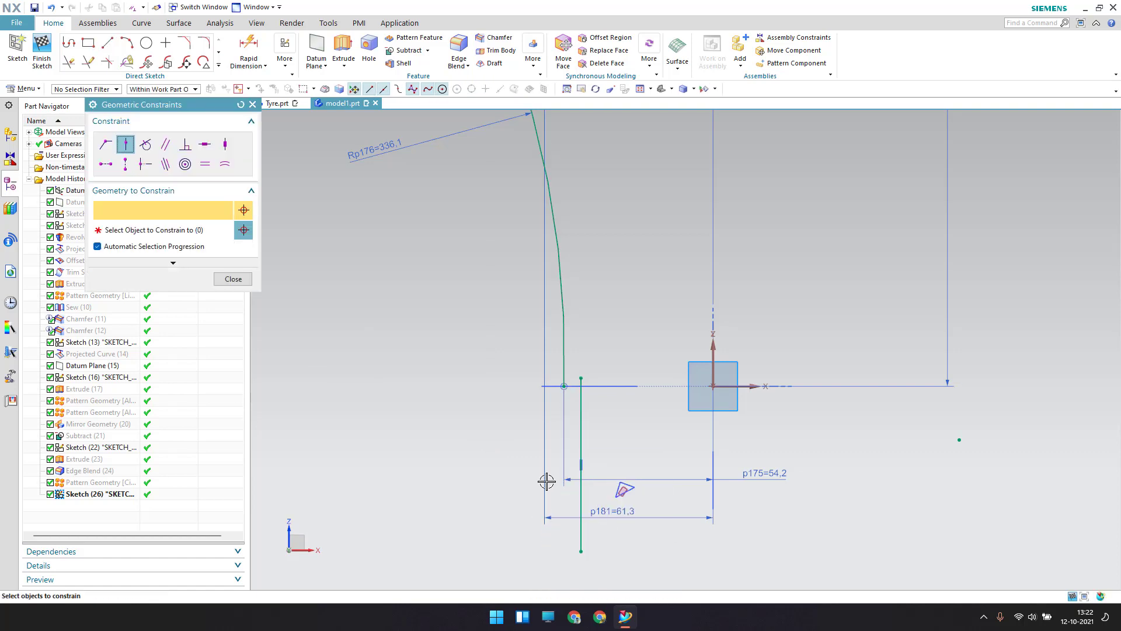
click(106, 146)
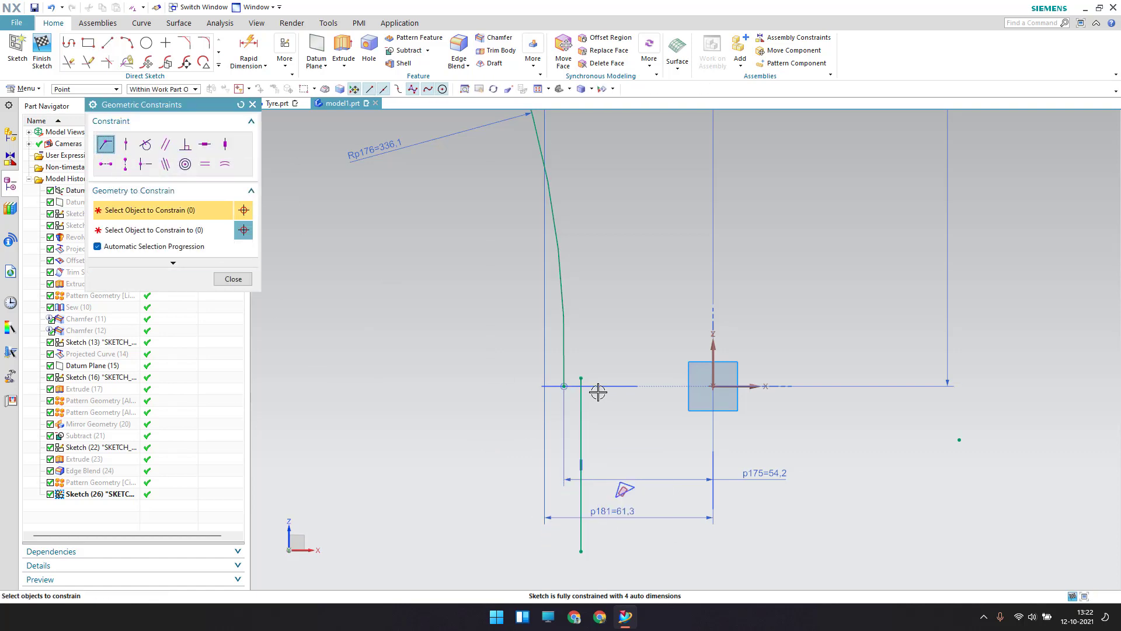
click(580, 379)
click(564, 386)
- Constrain the vertical line and the lower arc tangent to each other
click(165, 165)
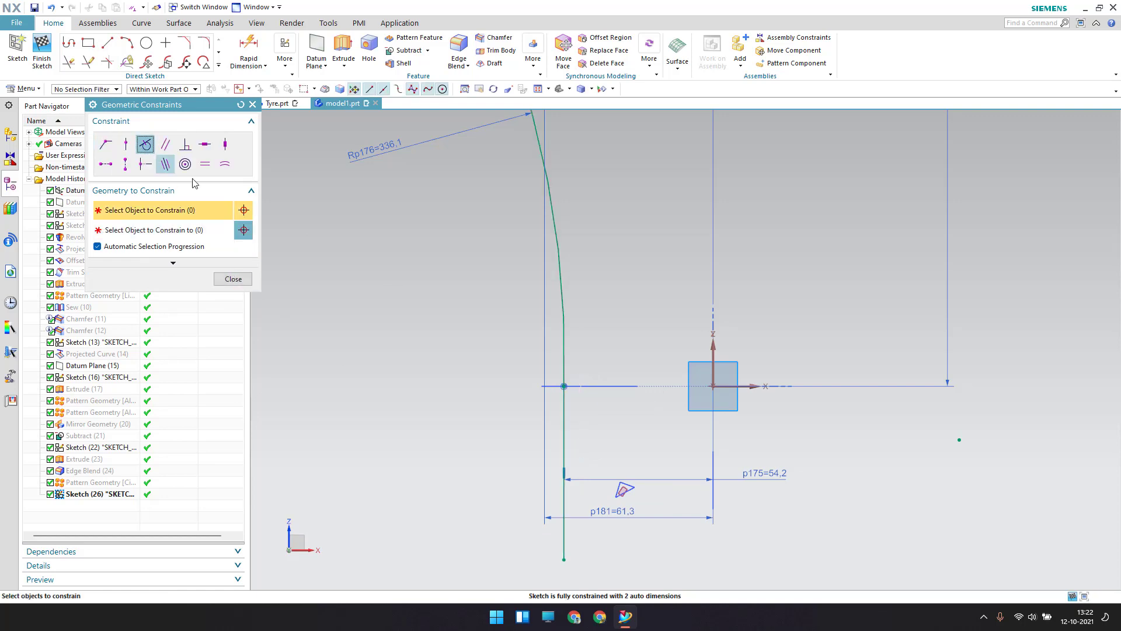
click(561, 410)
click(566, 350)
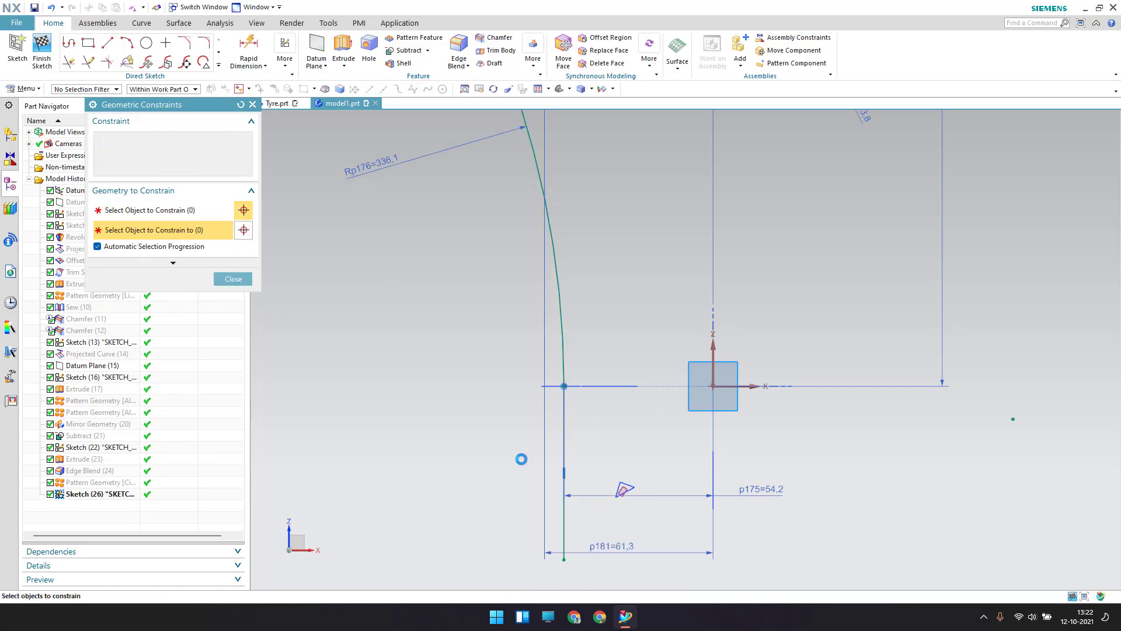
click(250, 276)
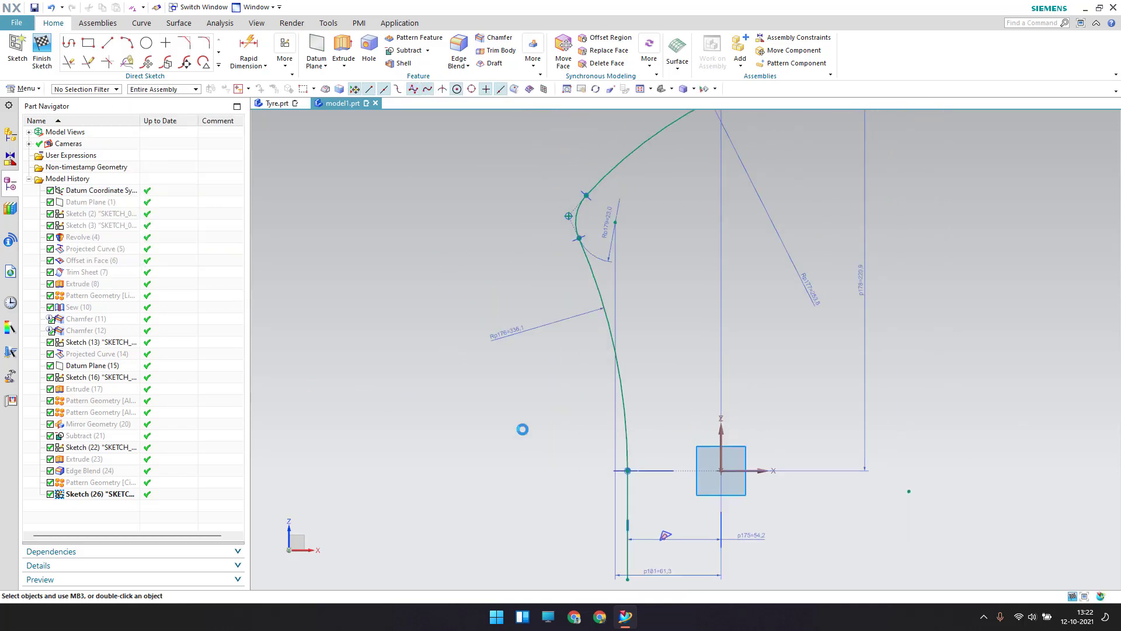
- Convert the vertical line to reference geometry and finish the sketch
scroll(523, 428, down, 3)
right_click(641, 509)
click(688, 524)
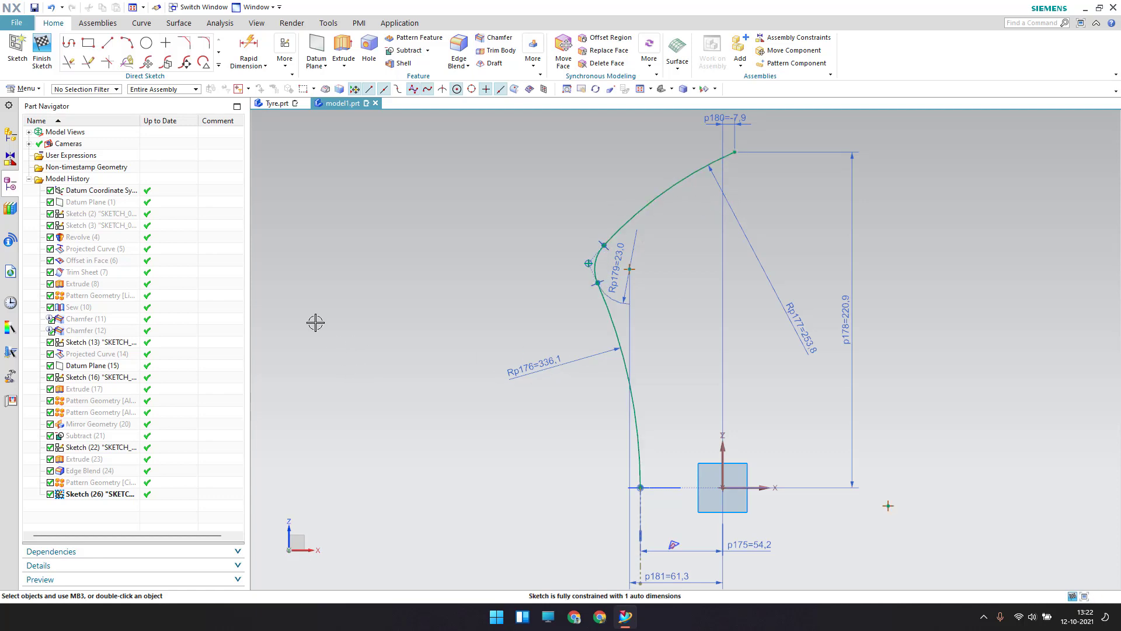
click(41, 50)
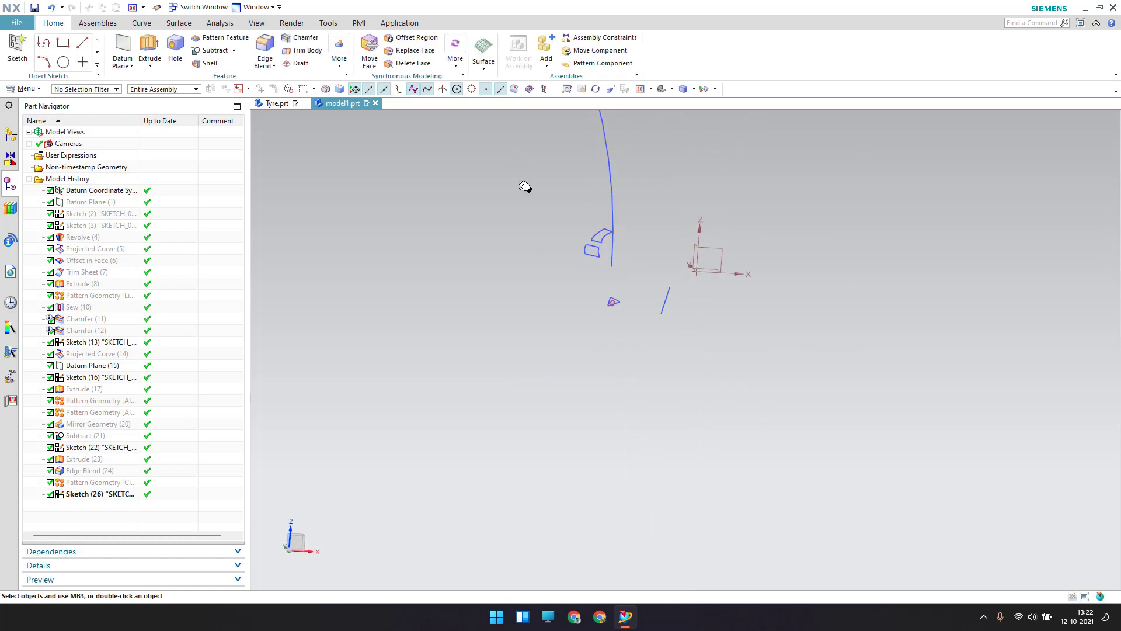
- Revolve the three-curve arc profile 360° about the datum X axis with the body type set to Sheet
mouse_move(540, 317)
middle_down()
mouse_move(514, 296)
mouse_move(519, 323)
middle_up()
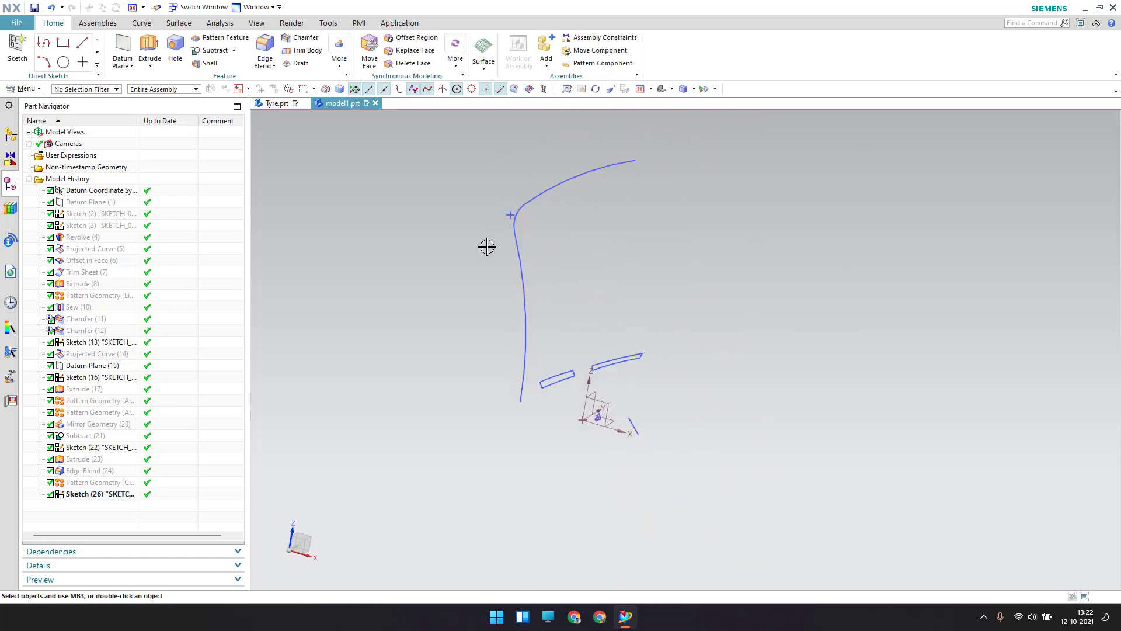
click(150, 66)
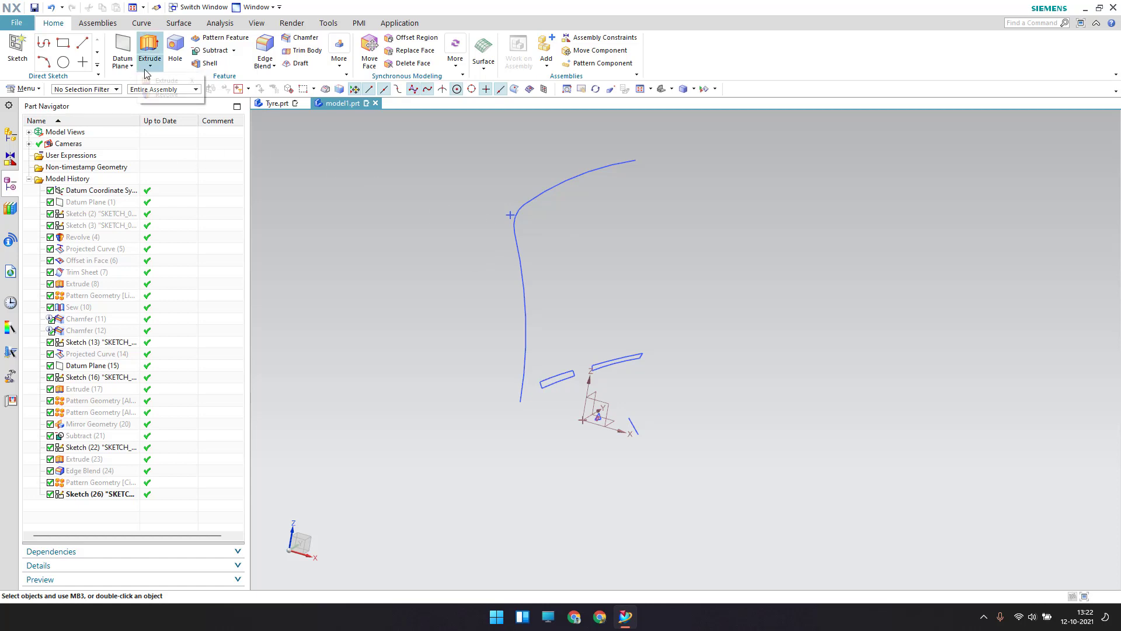
click(166, 93)
click(537, 196)
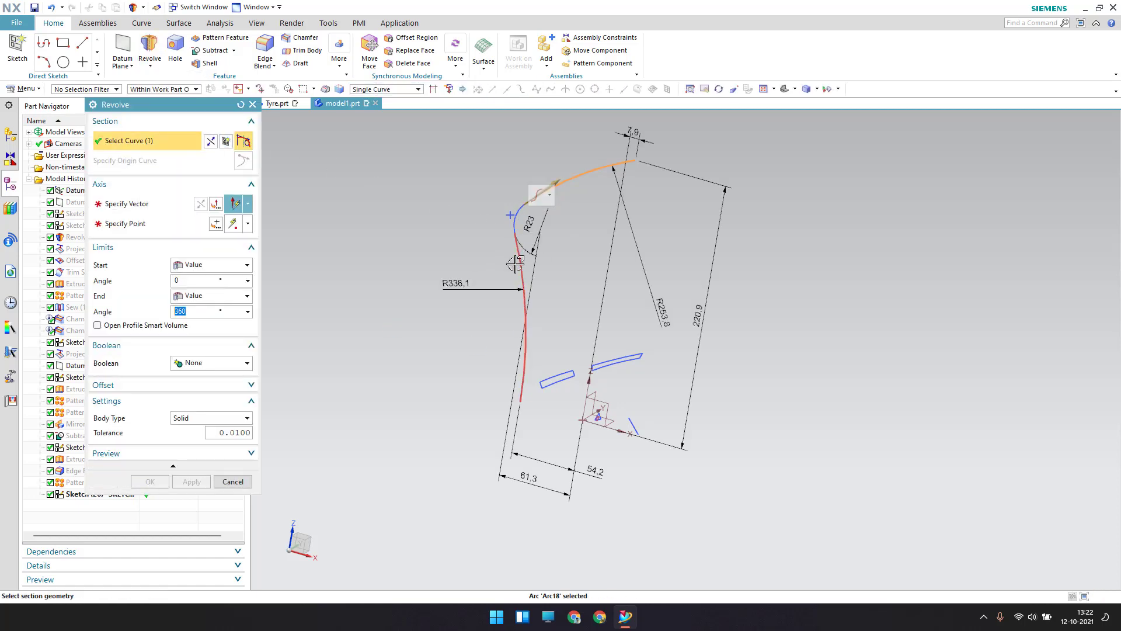
click(513, 242)
middle_click(254, 298)
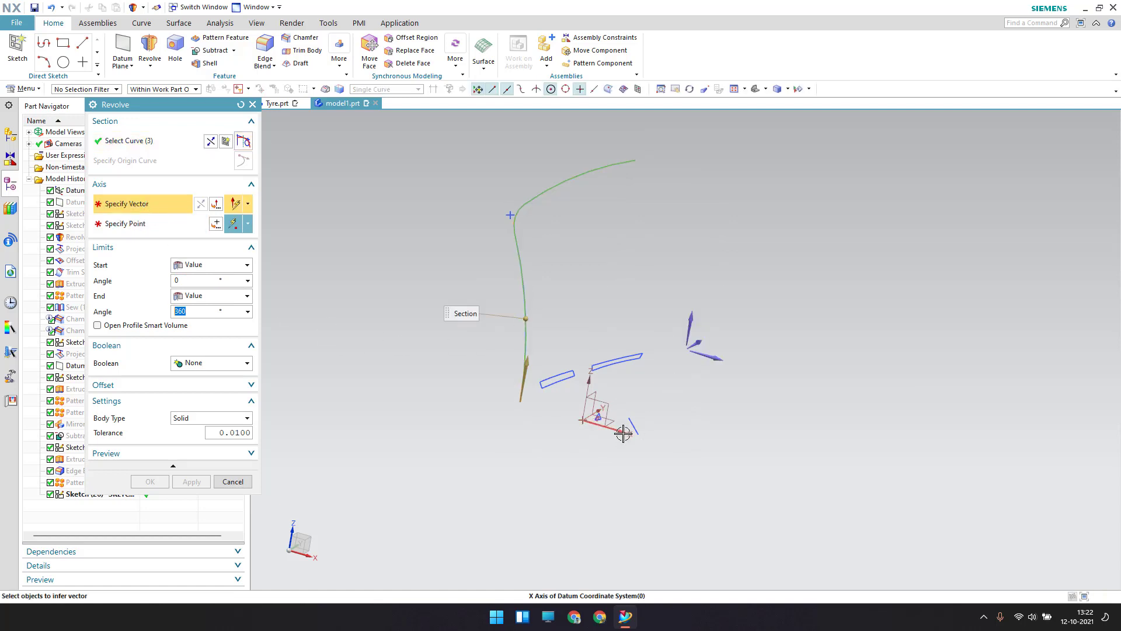
click(623, 433)
click(194, 419)
click(195, 440)
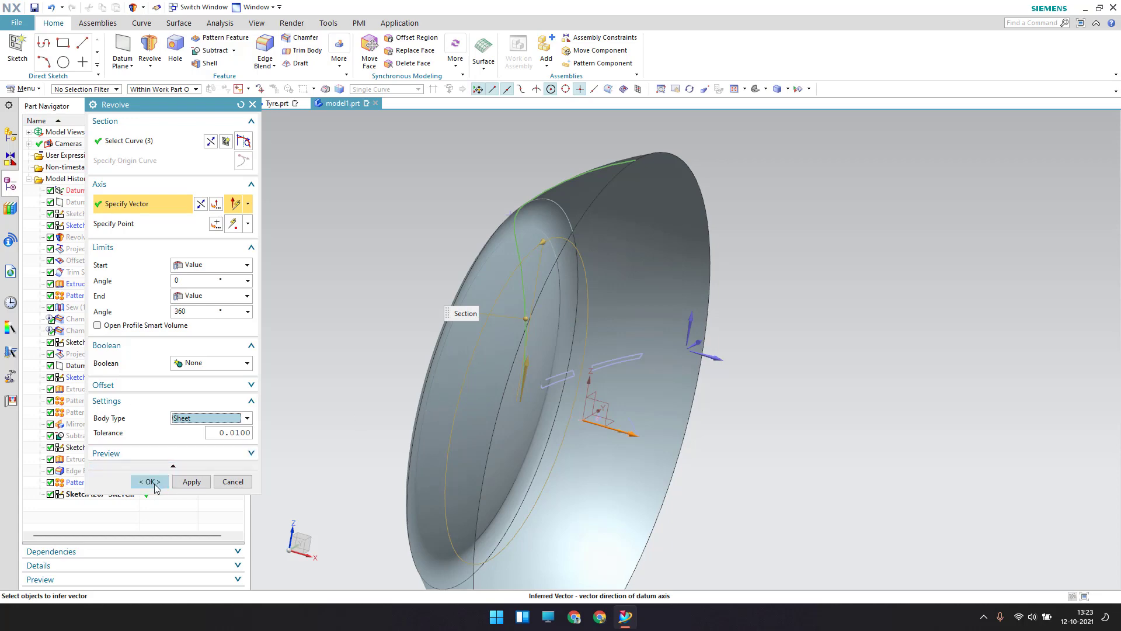
click(155, 488)
- Show the hidden ribbed oval ring body of Extrude (17) and its circular Pattern Geometry copies alongside the revolved sheet
middle_drag(484, 452, 486, 414)
shift+middle_drag(486, 415, 549, 360)
scroll(536, 355, up, 1)
scroll(535, 355, down, 2)
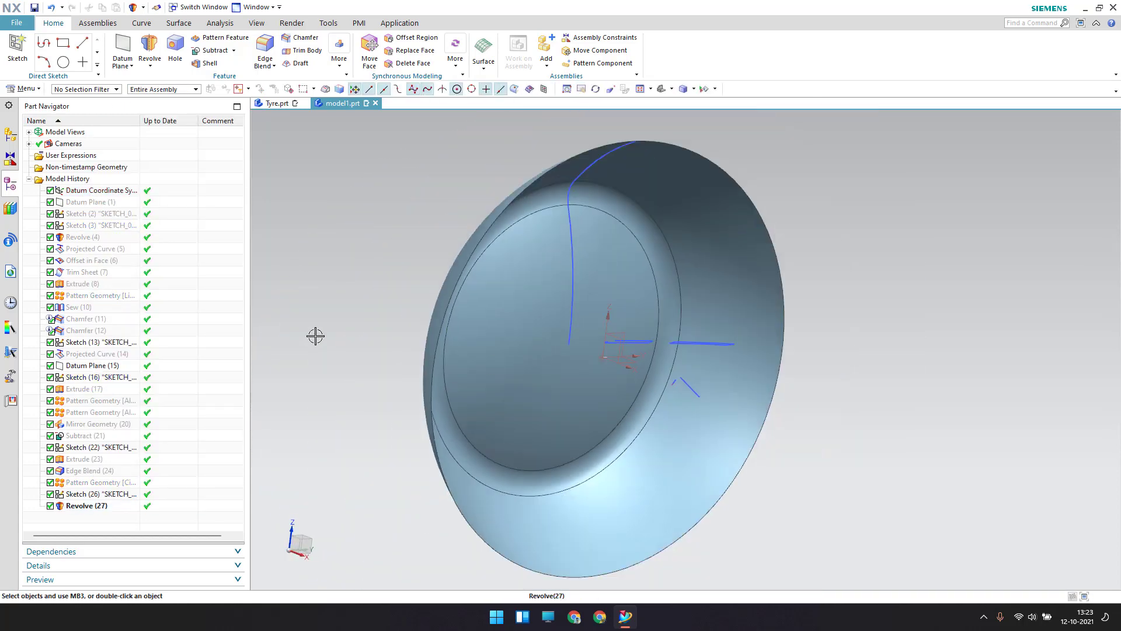
right_click(89, 390)
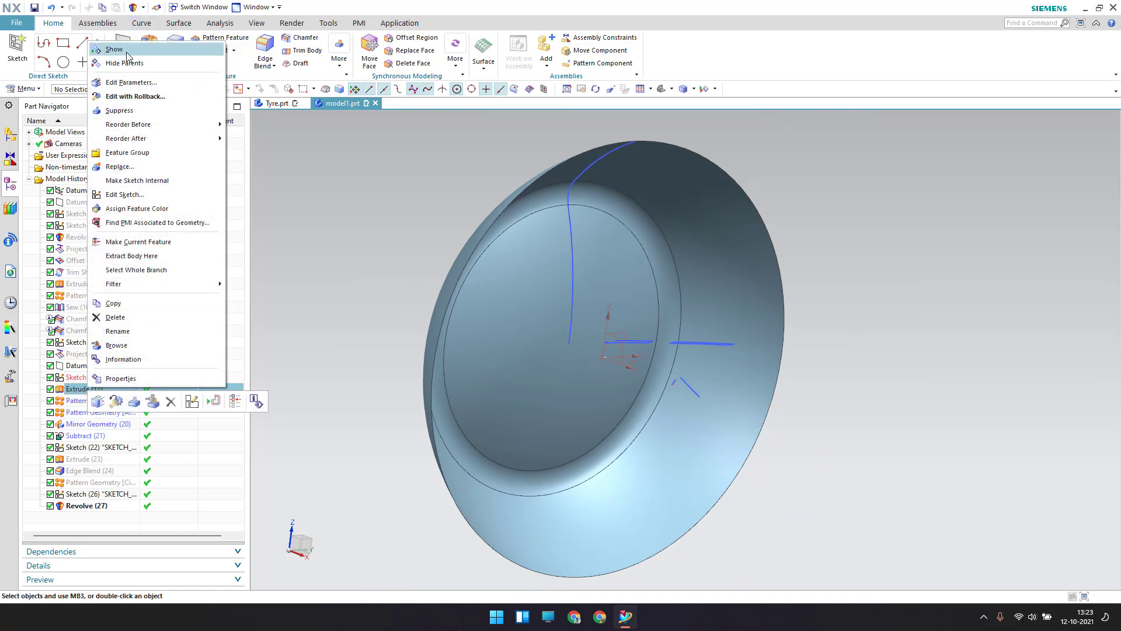
click(105, 44)
right_click(111, 413)
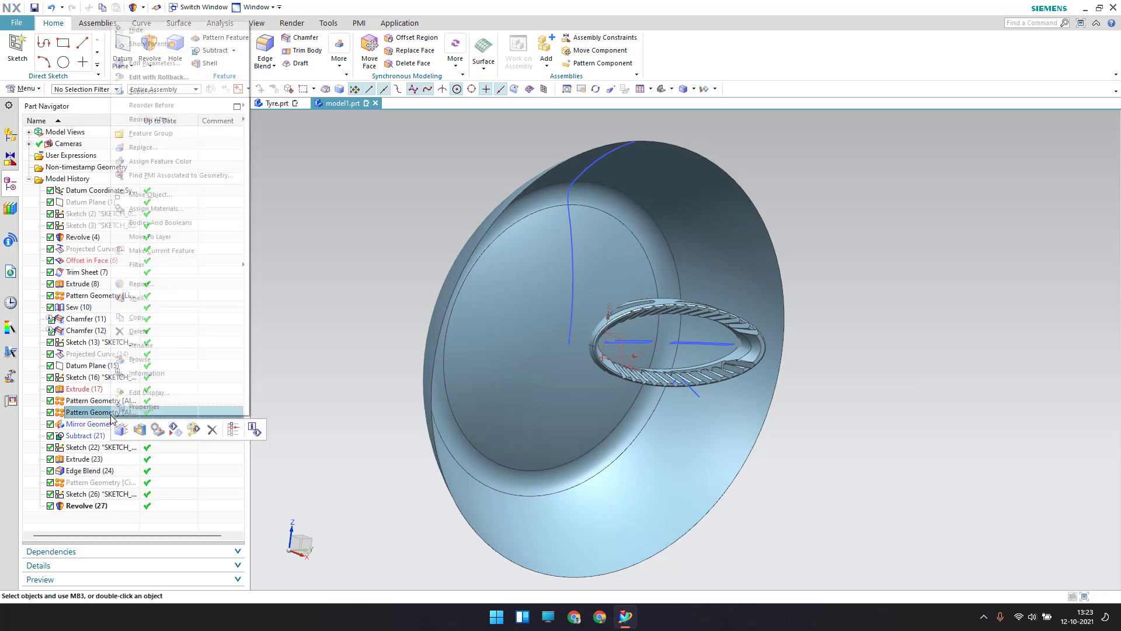
click(101, 483)
right_click(155, 482)
click(157, 134)
middle_drag(405, 342, 363, 341)
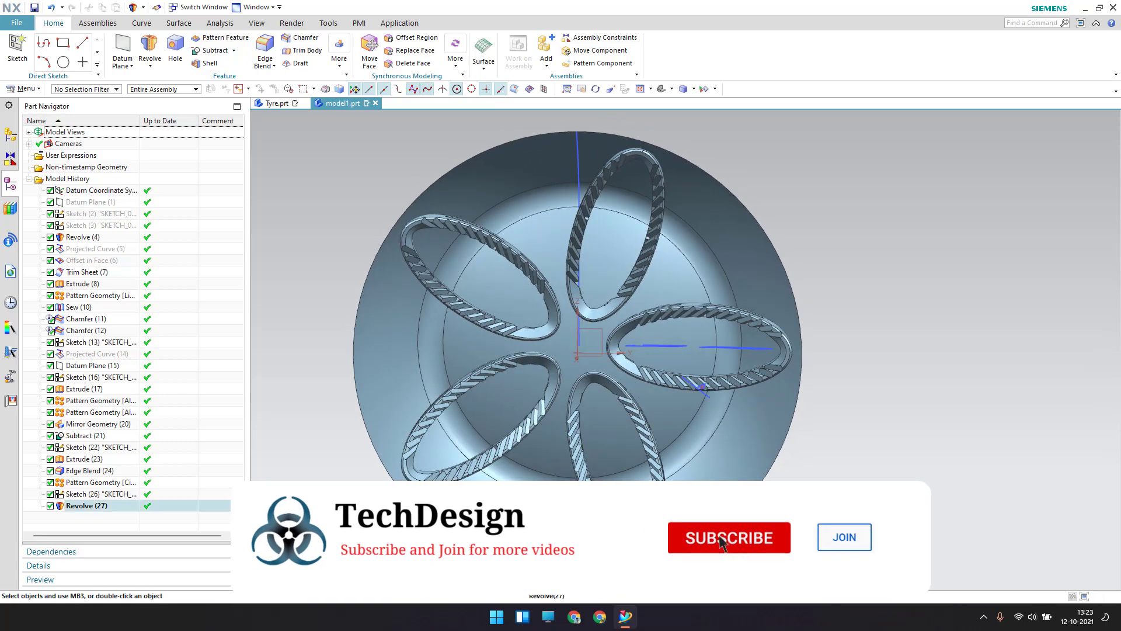
middle_drag(319, 278, 361, 304)
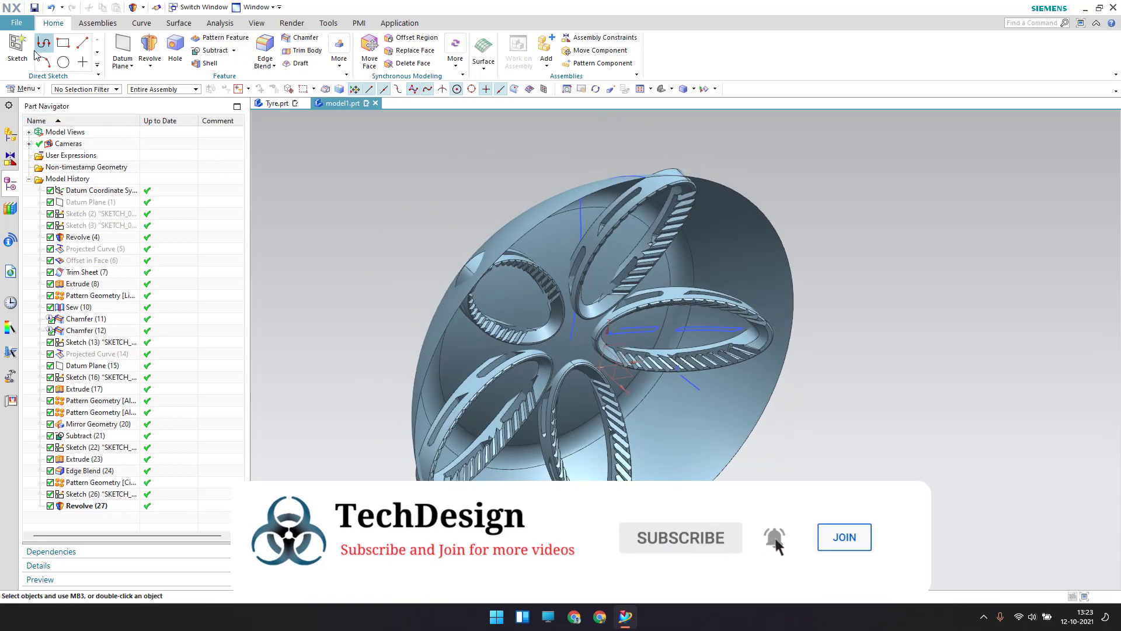
click(18, 48)
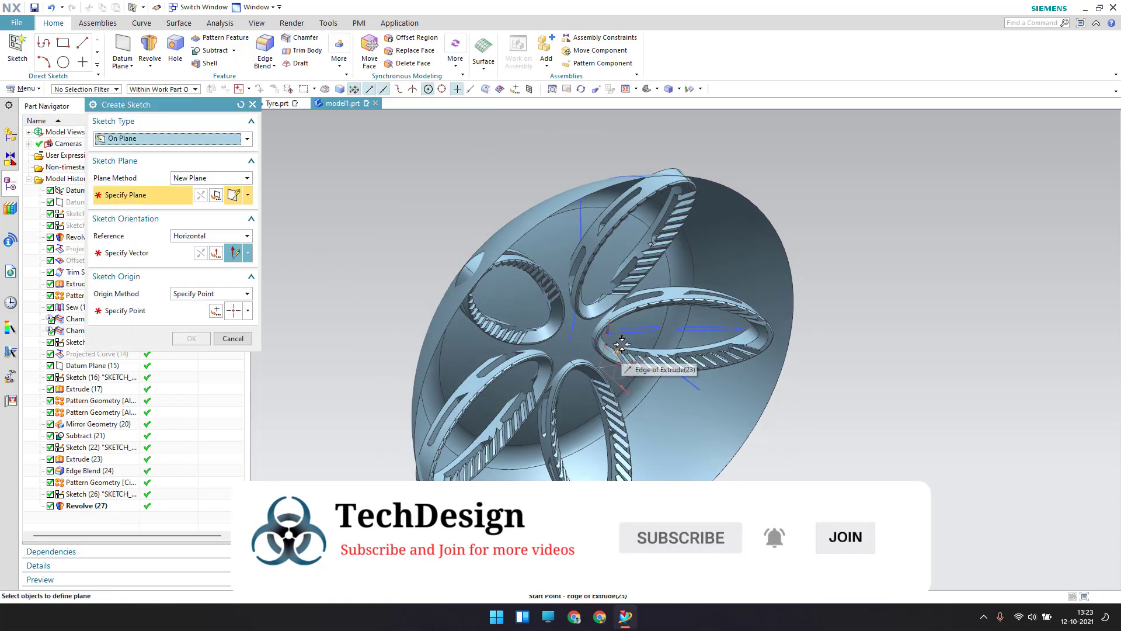
click(621, 345)
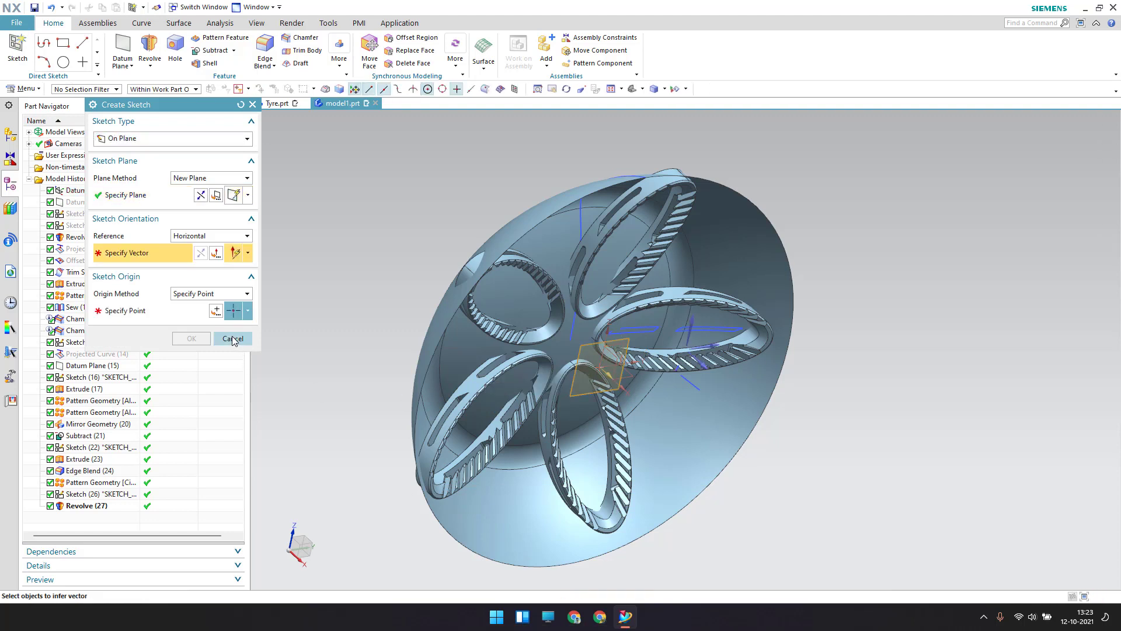
click(194, 145)
click(175, 154)
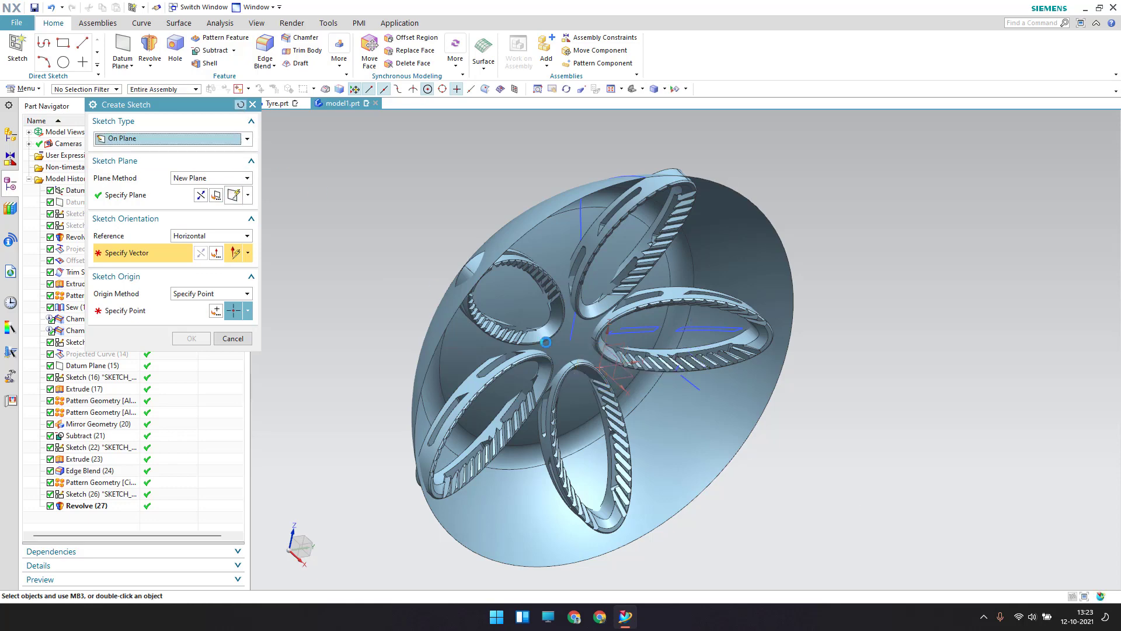
- Reset the sketch settings to an inferred plane and start a new sketch on the YZ plane
click(241, 105)
middle_click(274, 349)
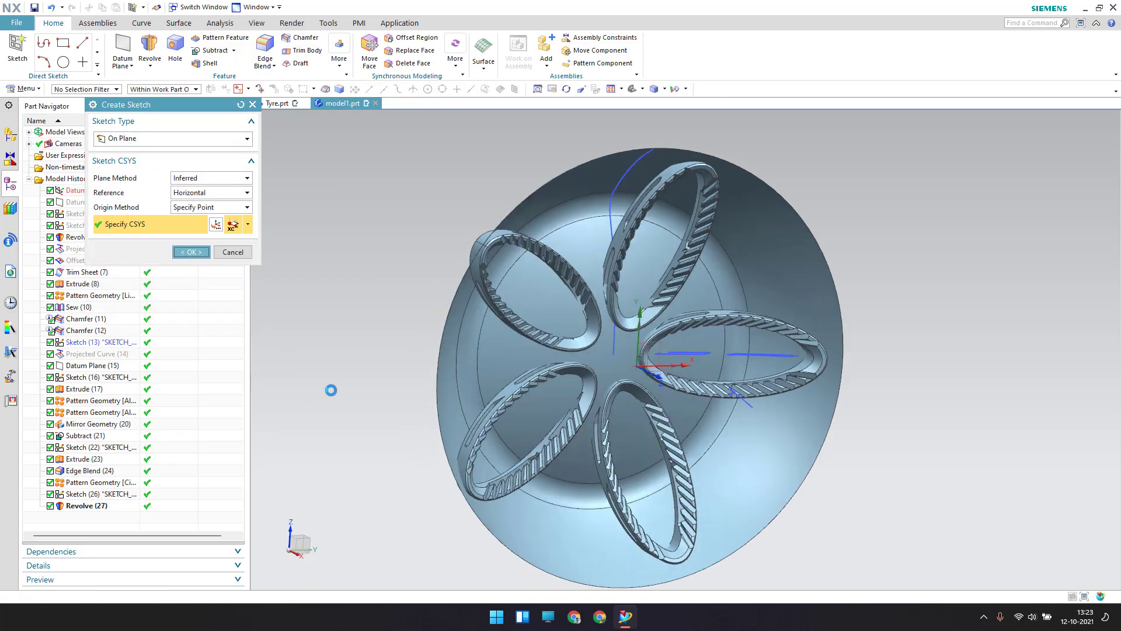
scroll(700, 443, up, 5)
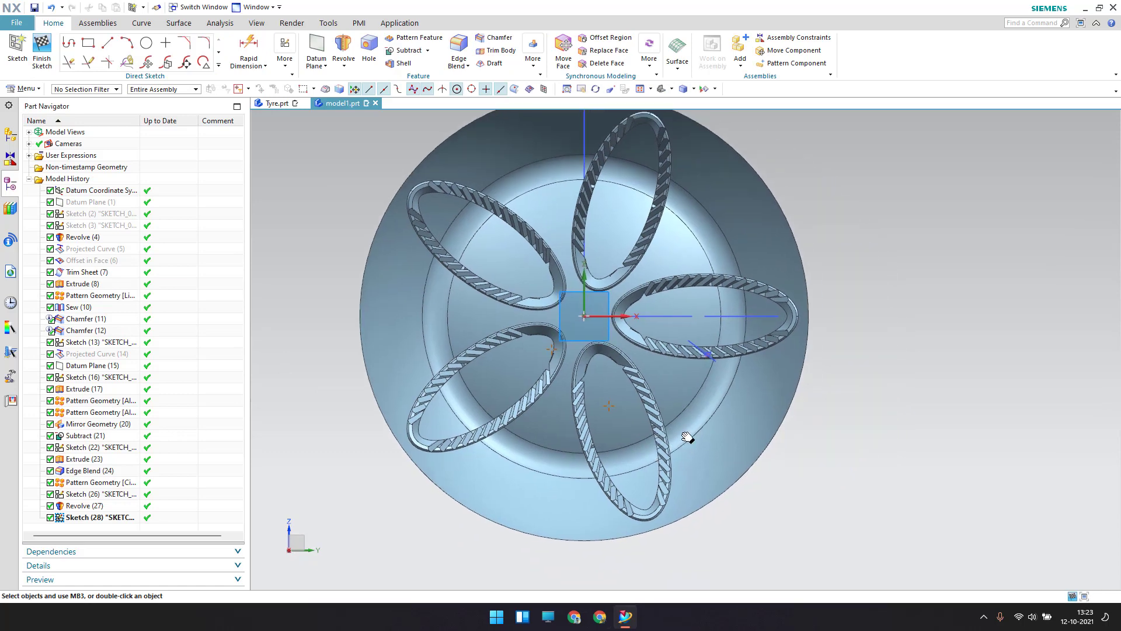
- Sketch two lines forming a V that opens outward from about XC 77, YC 0, inside the oval ring along the horizontal axis
scroll(698, 445, down, 2)
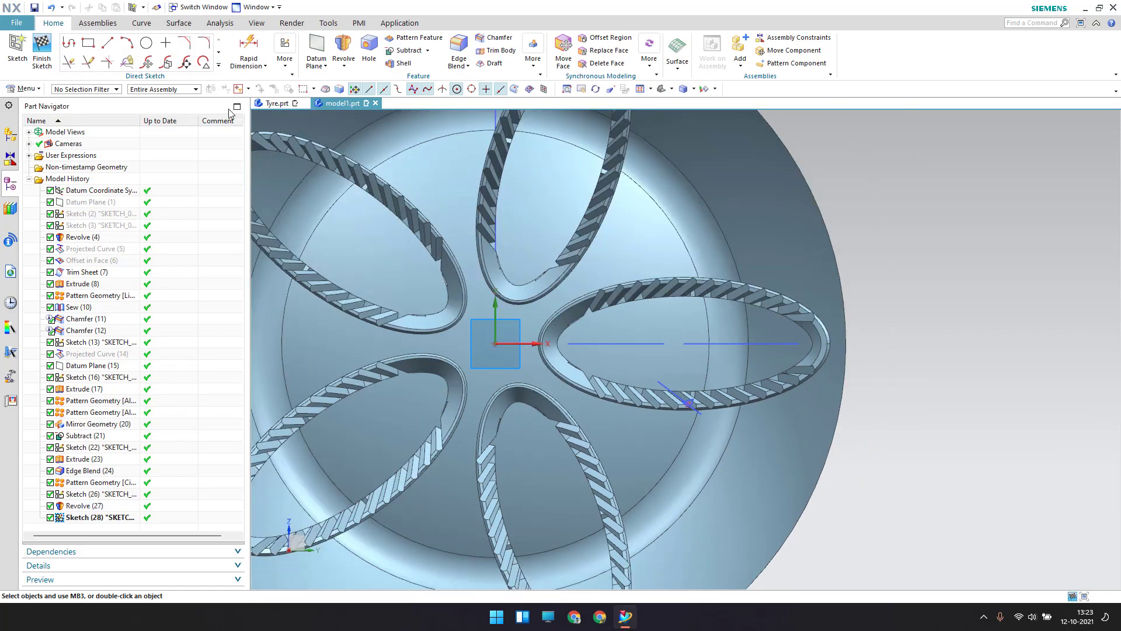
click(109, 47)
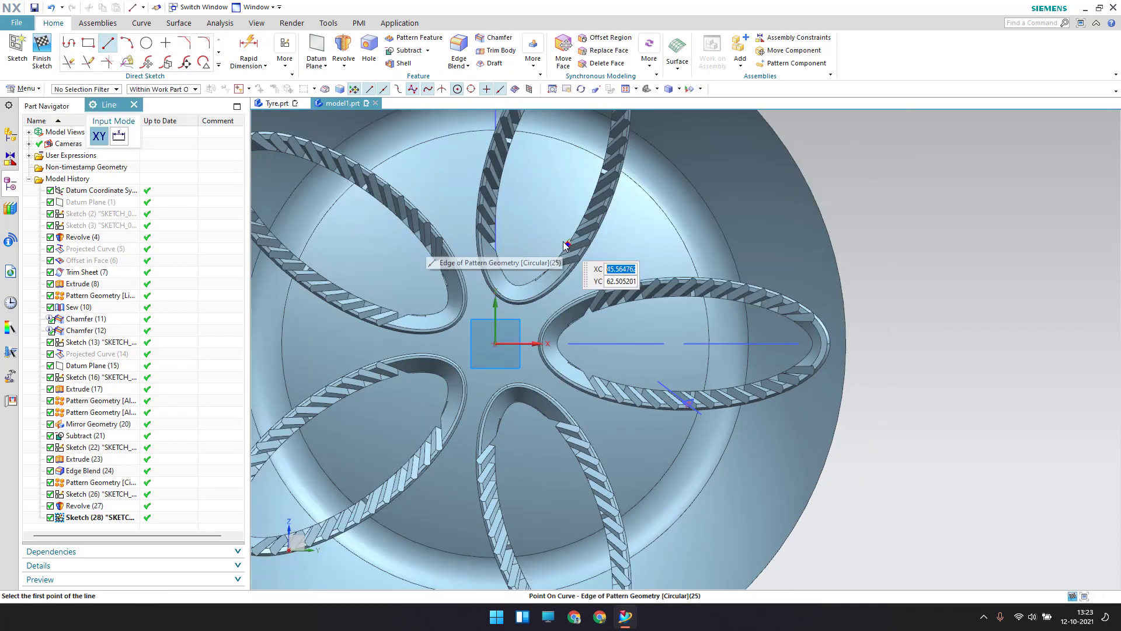
click(621, 343)
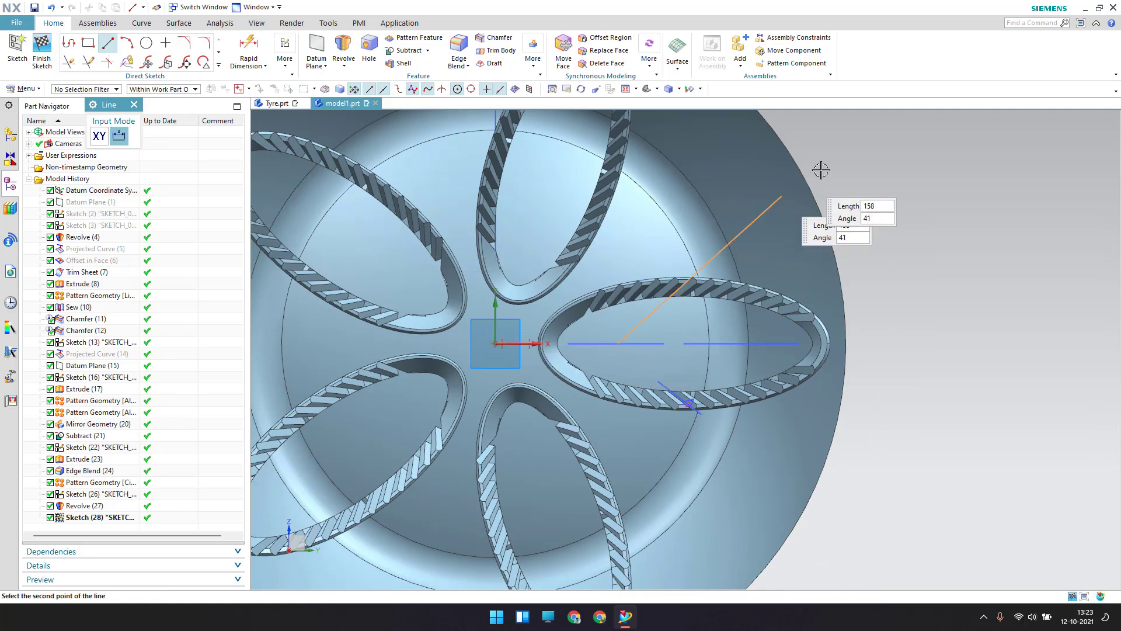
click(845, 153)
click(619, 343)
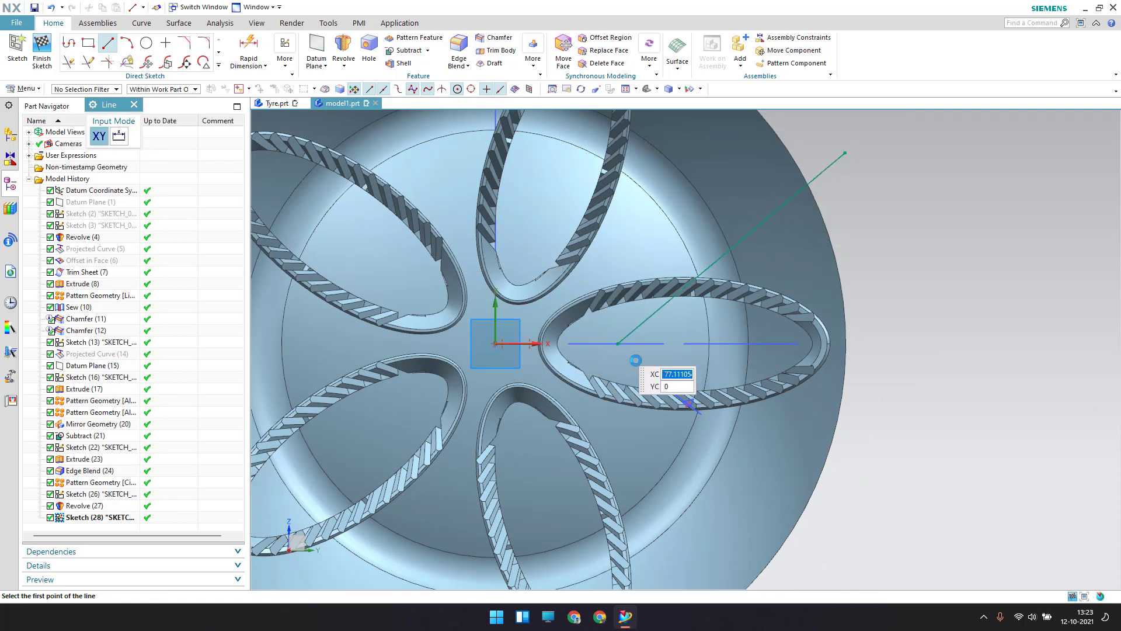
key(Return)
key(Escape)
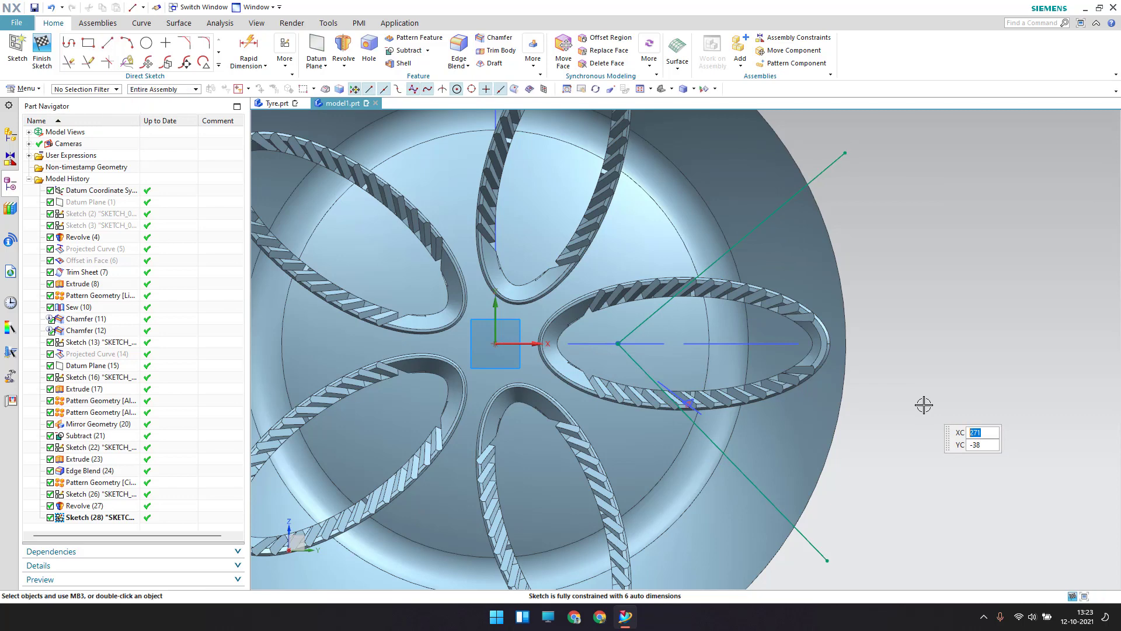
- Constrain the outer endpoints of the V's two lines to be vertically aligned
key(c)
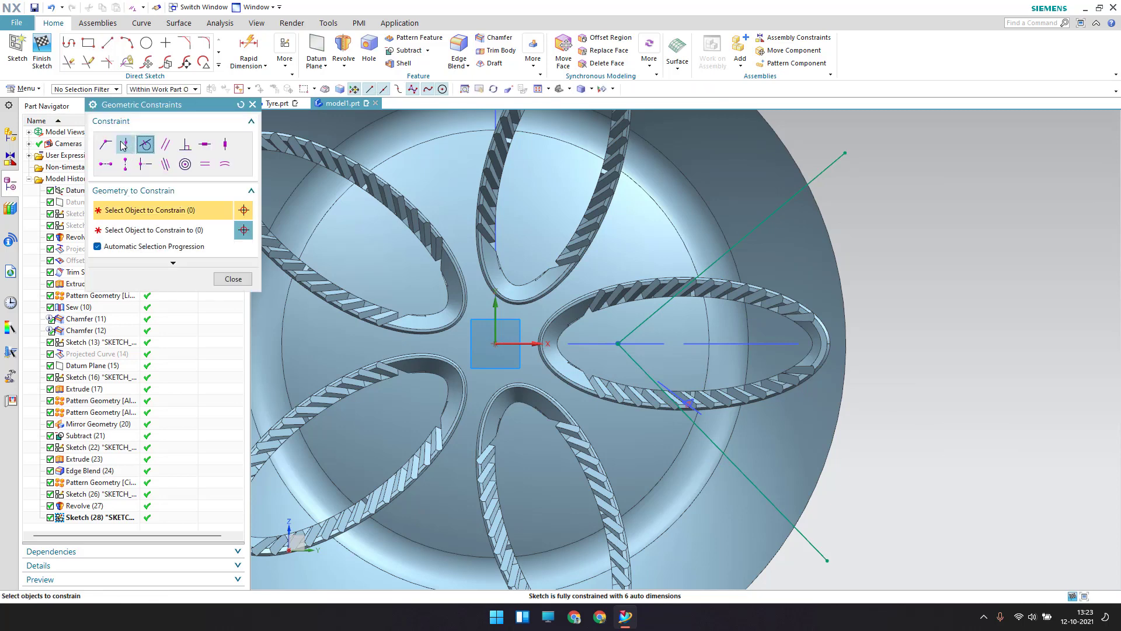
click(845, 155)
click(828, 560)
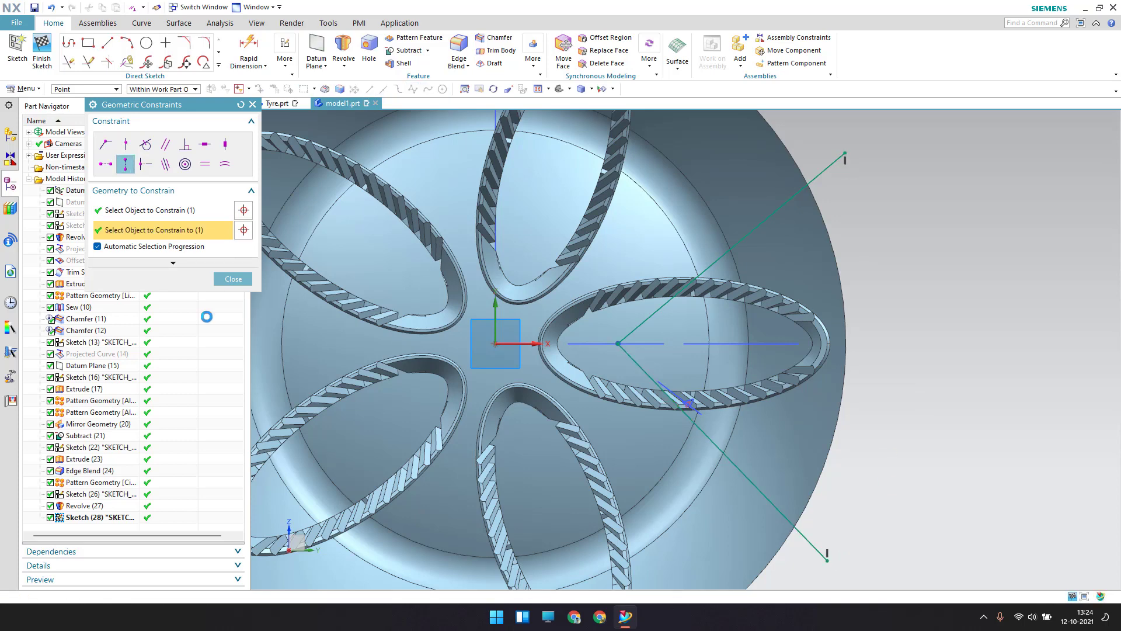
click(233, 279)
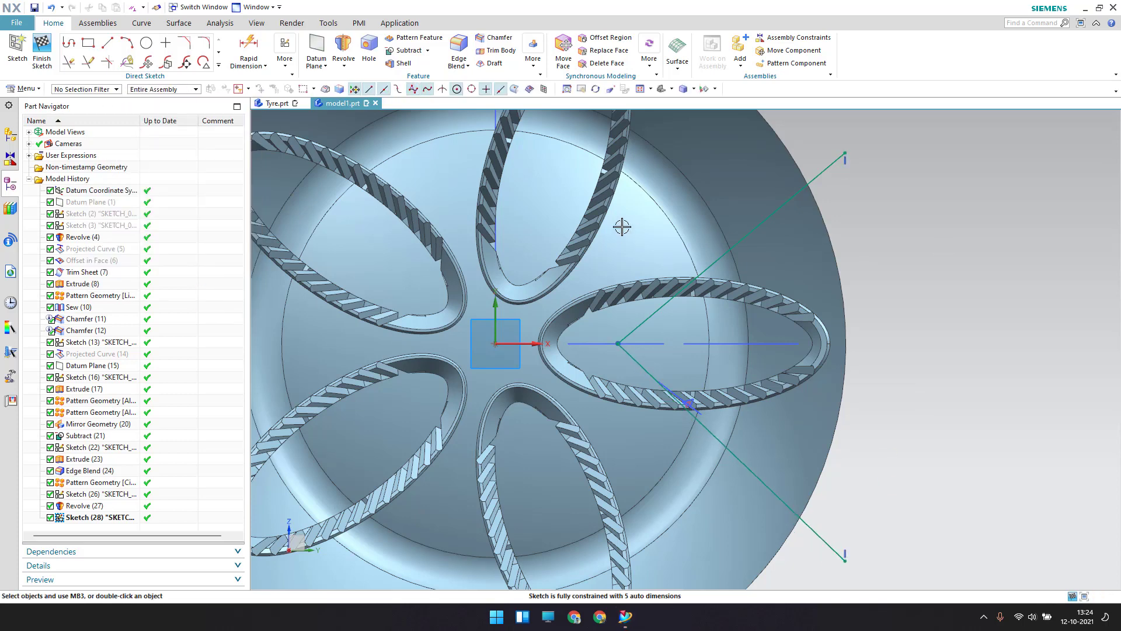
- Dimension the vertical distance between the V's two outer endpoints and set it to 261.8
click(248, 47)
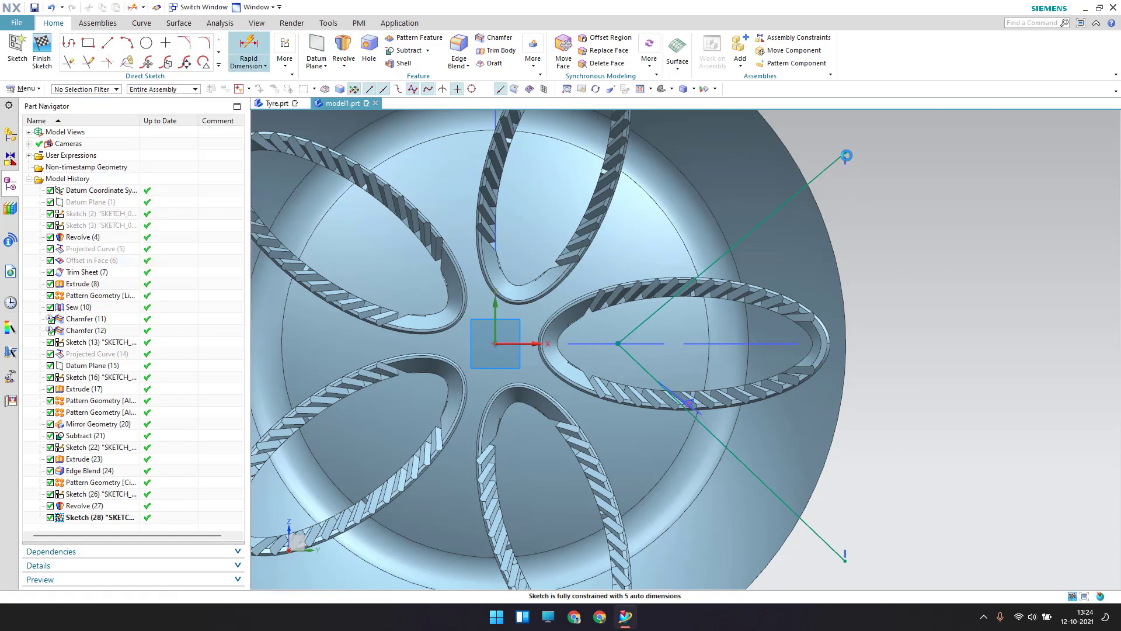
click(846, 153)
click(845, 561)
click(932, 408)
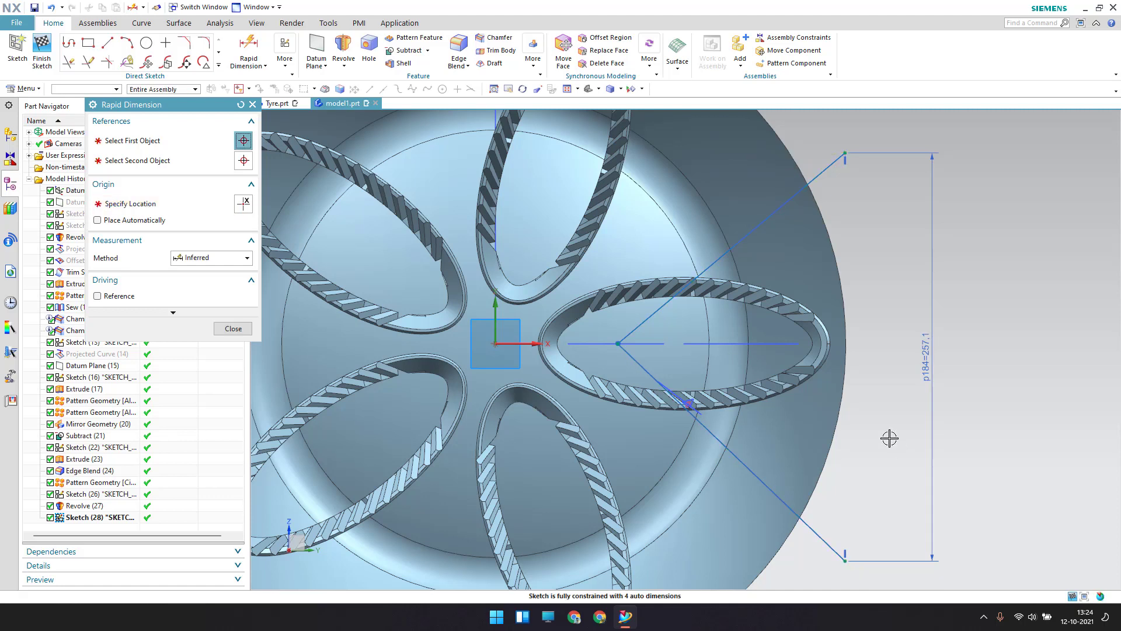
text(261.8)
key(Return)
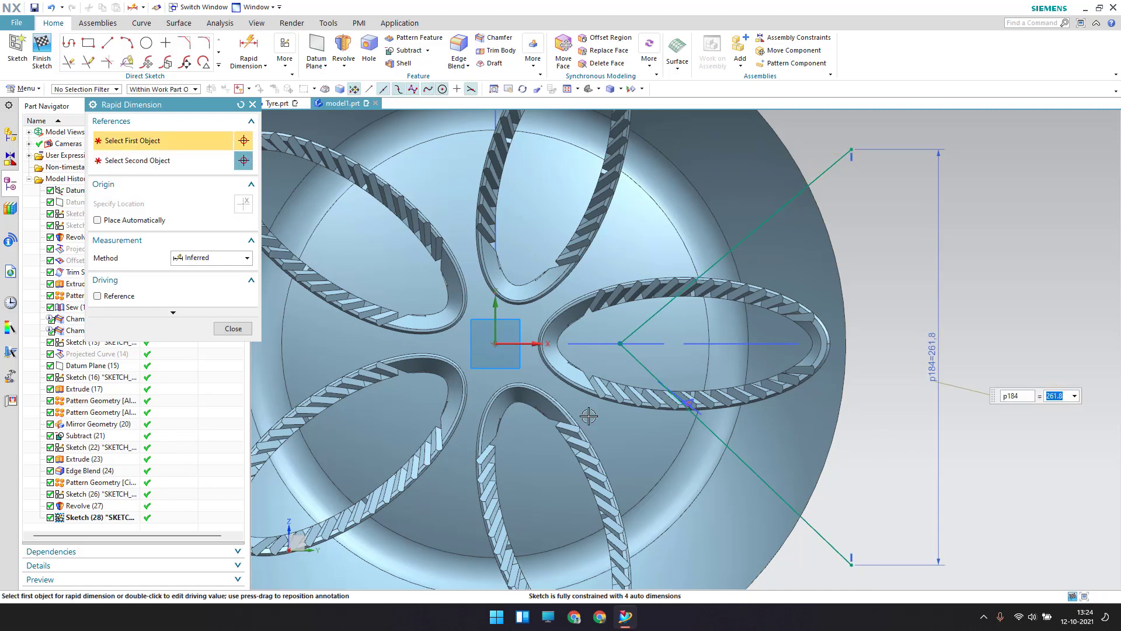
click(233, 329)
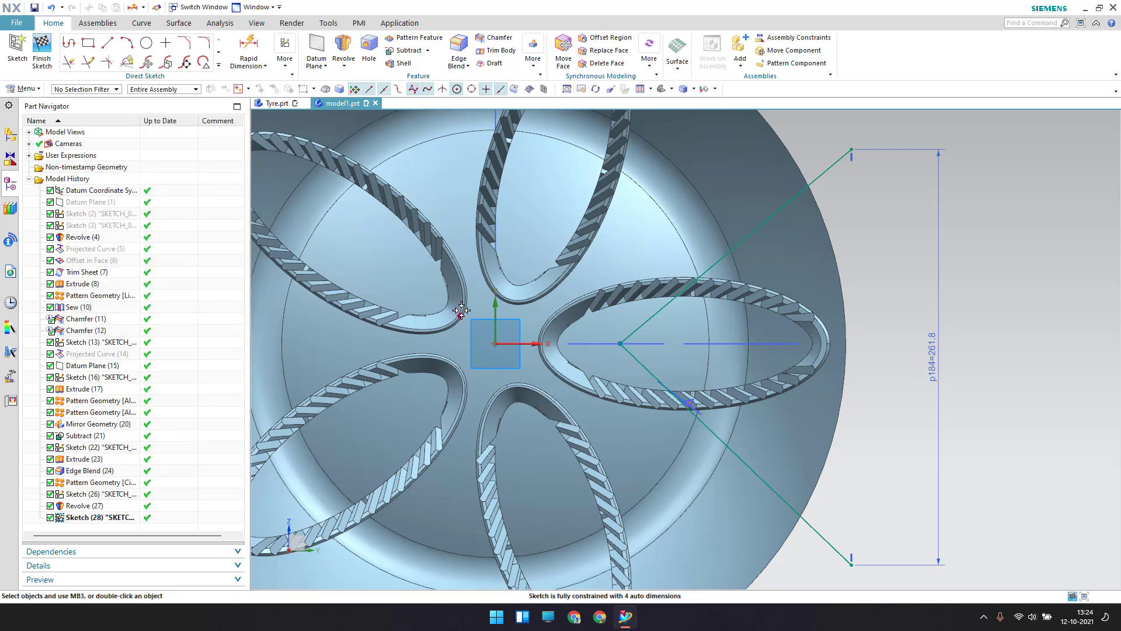
- Add an angular dimension between the V's two lines and set it to 87.2 degrees
click(254, 64)
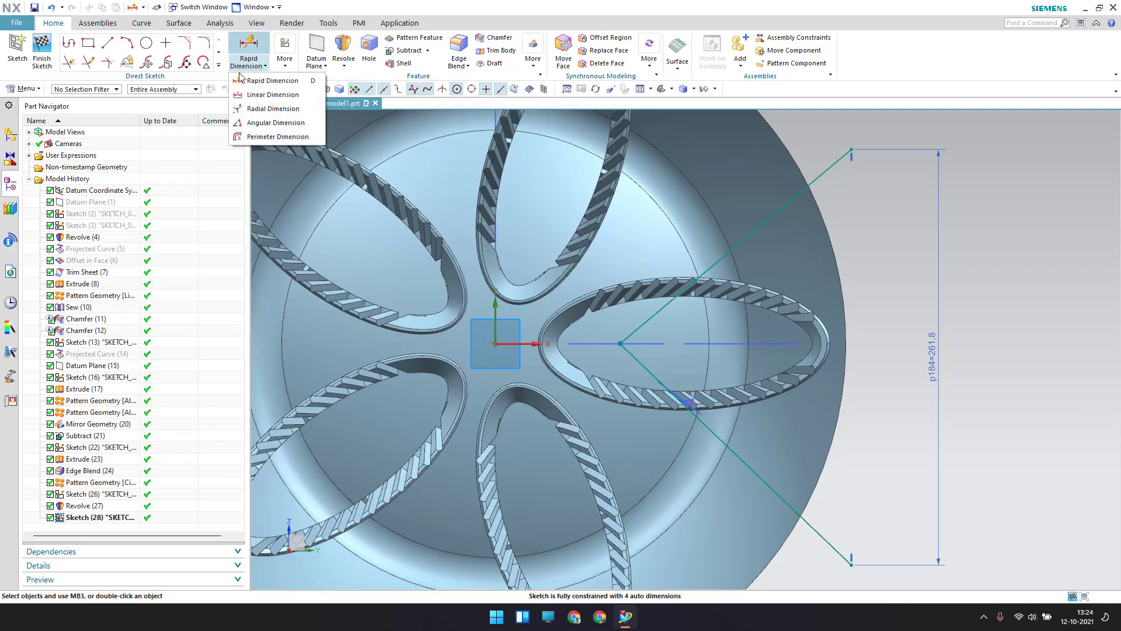
click(257, 122)
click(735, 453)
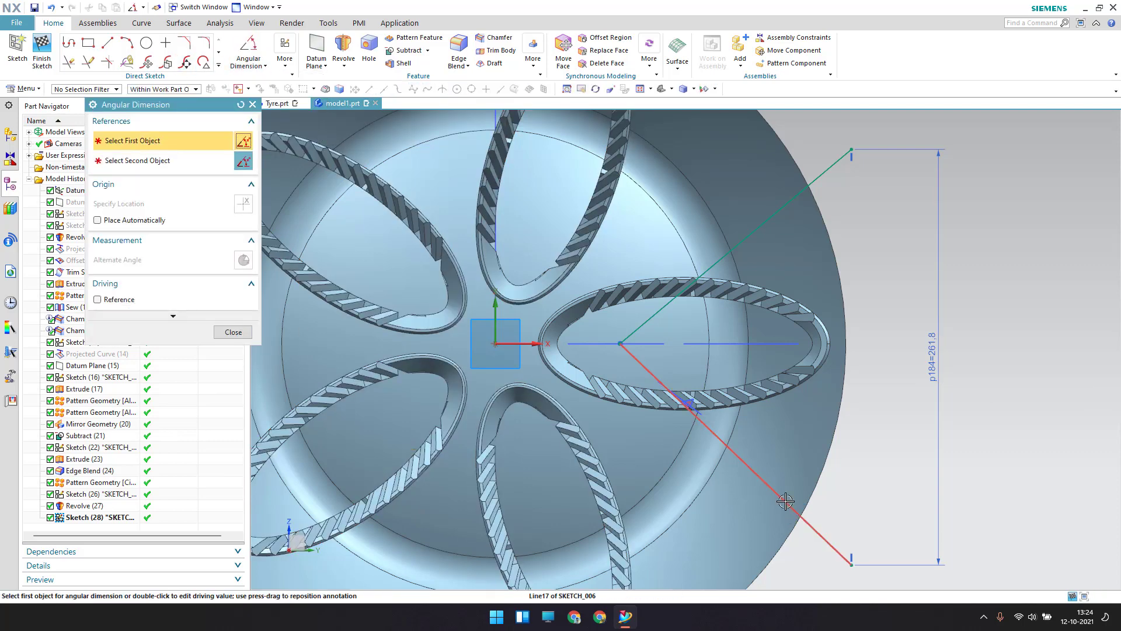
click(788, 203)
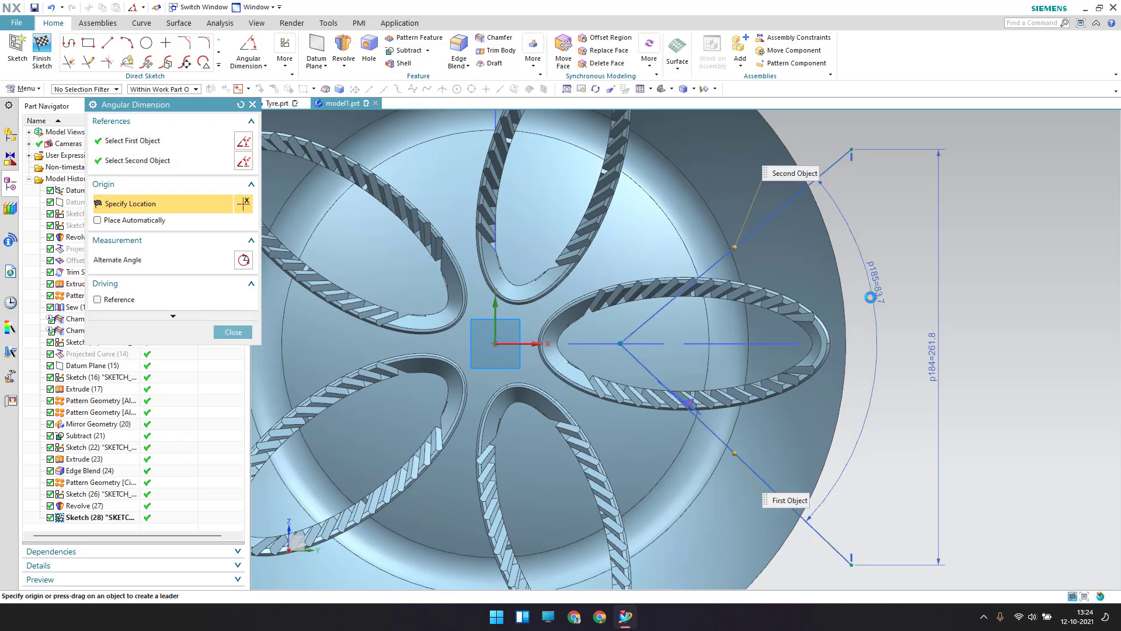
click(866, 332)
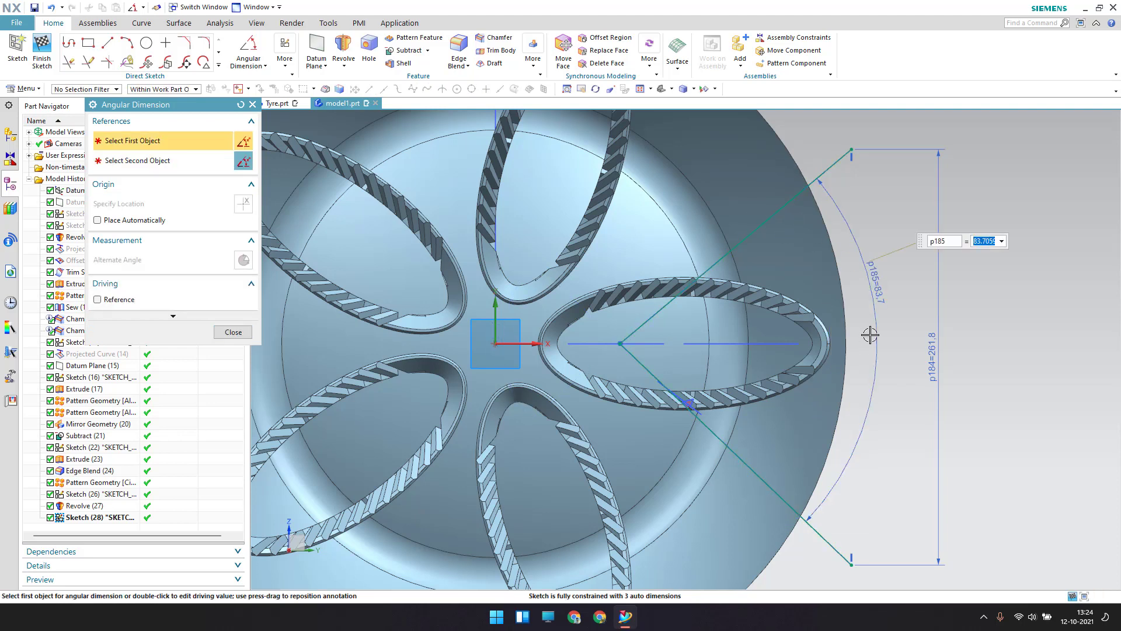
text(87.2)
key(Return)
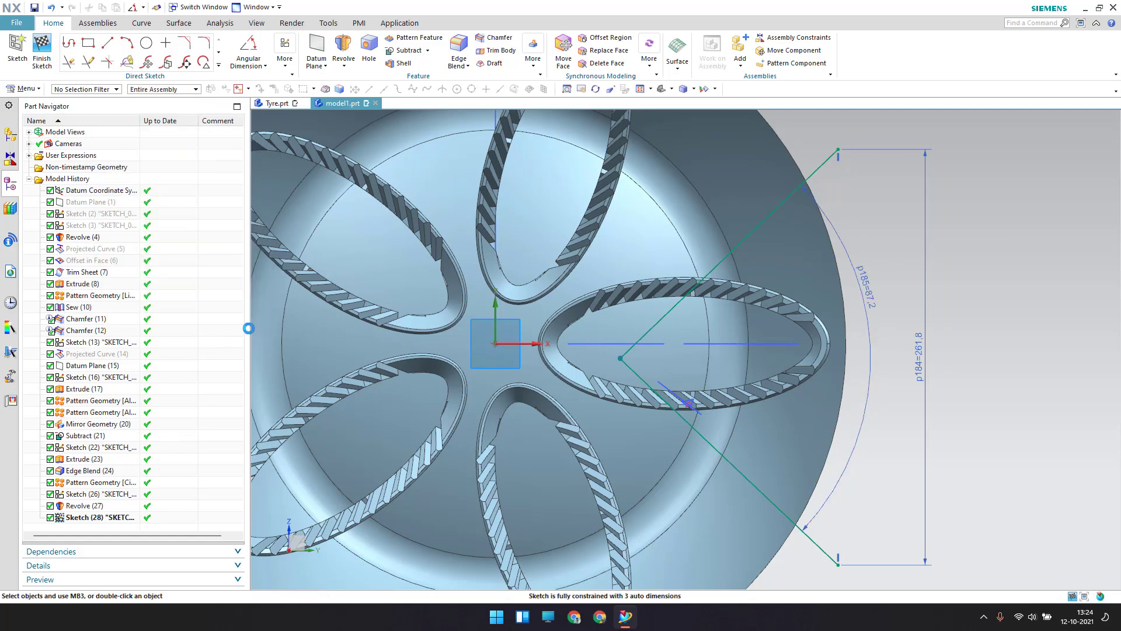
click(233, 332)
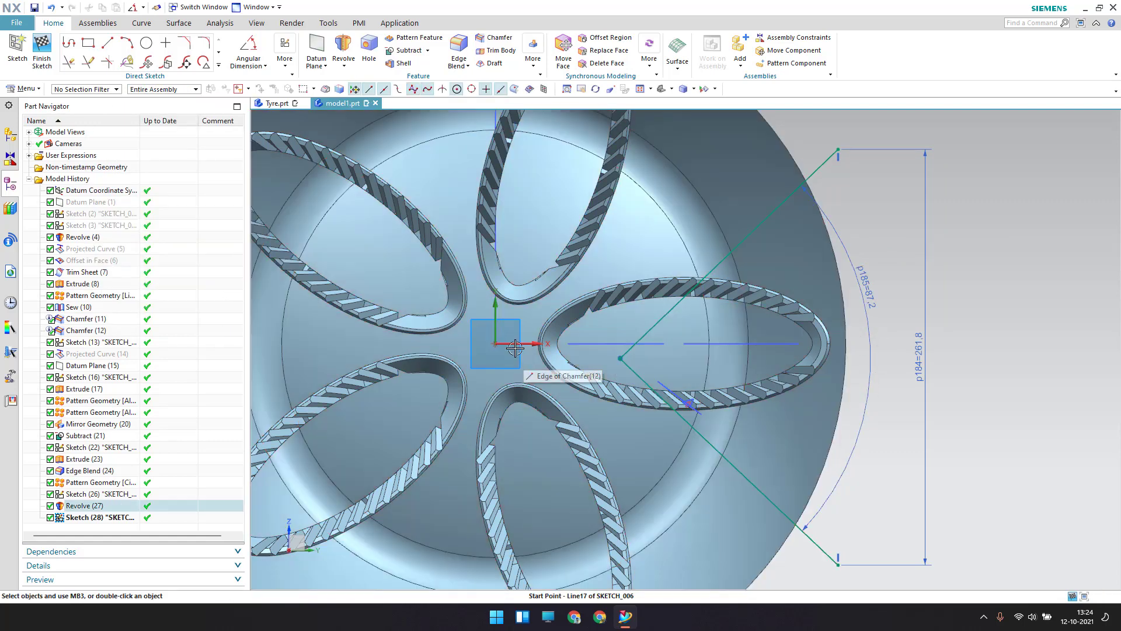
- Constrain the V's vertex to lie on the sketch's horizontal axis with a Point on Curve constraint
key(c)
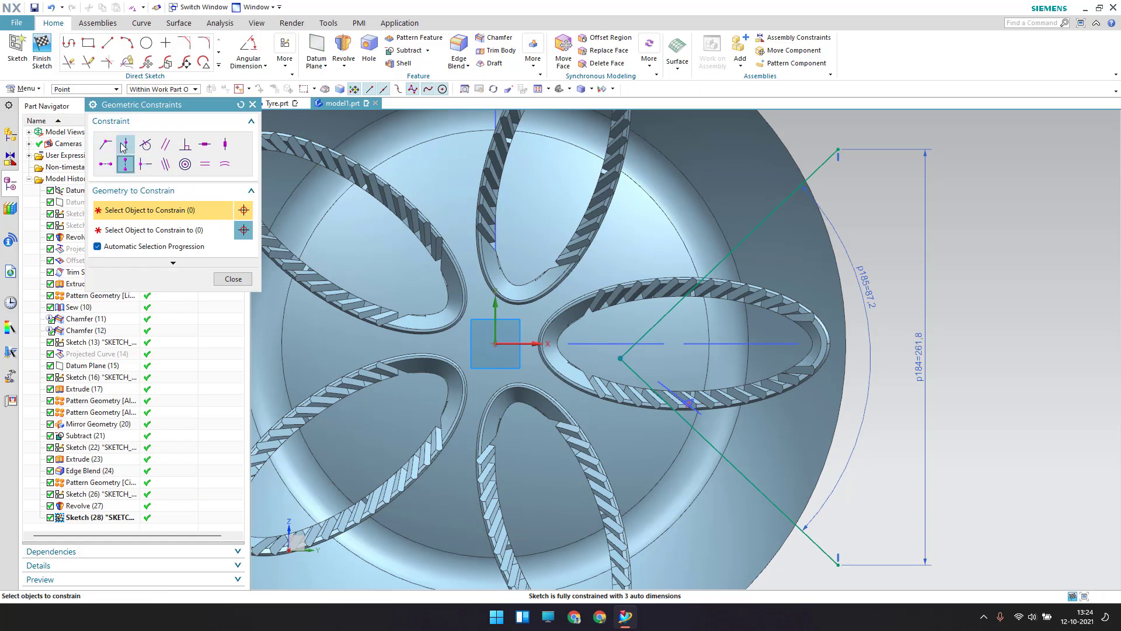
click(620, 360)
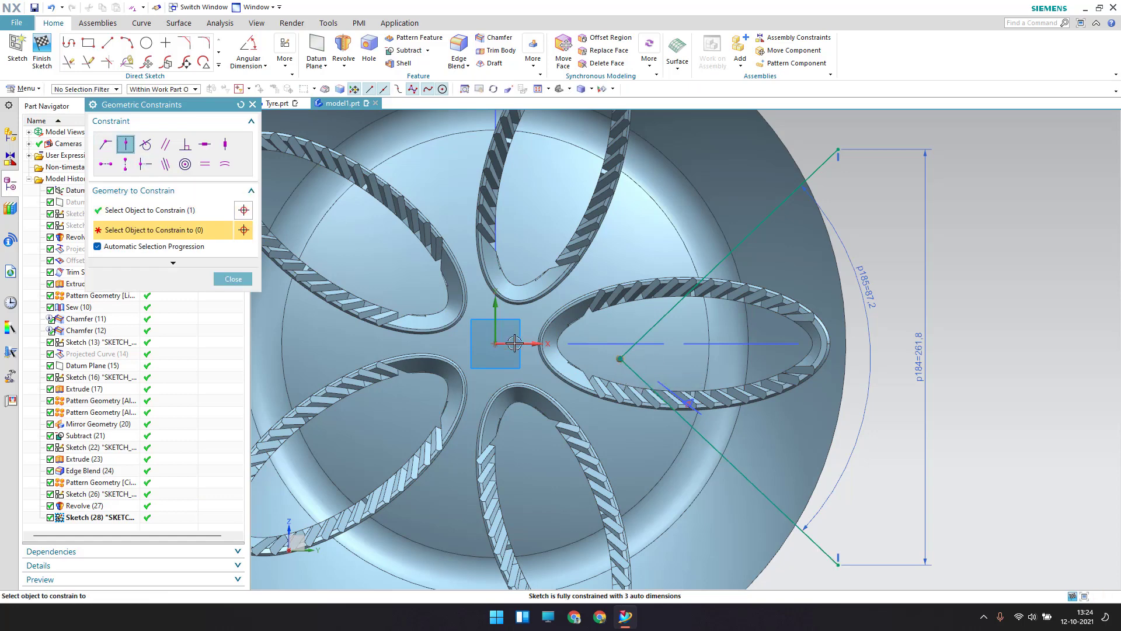
click(518, 344)
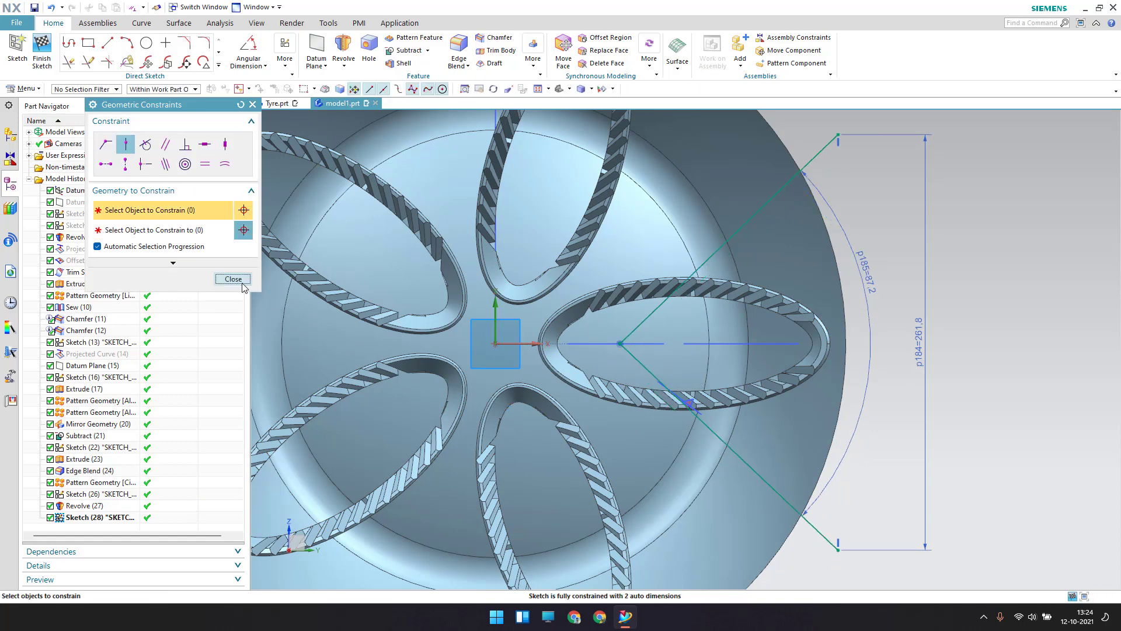
click(233, 280)
- Dimension the horizontal distance from the sketch origin to the V's vertex and set it to 69.8
click(264, 66)
click(257, 79)
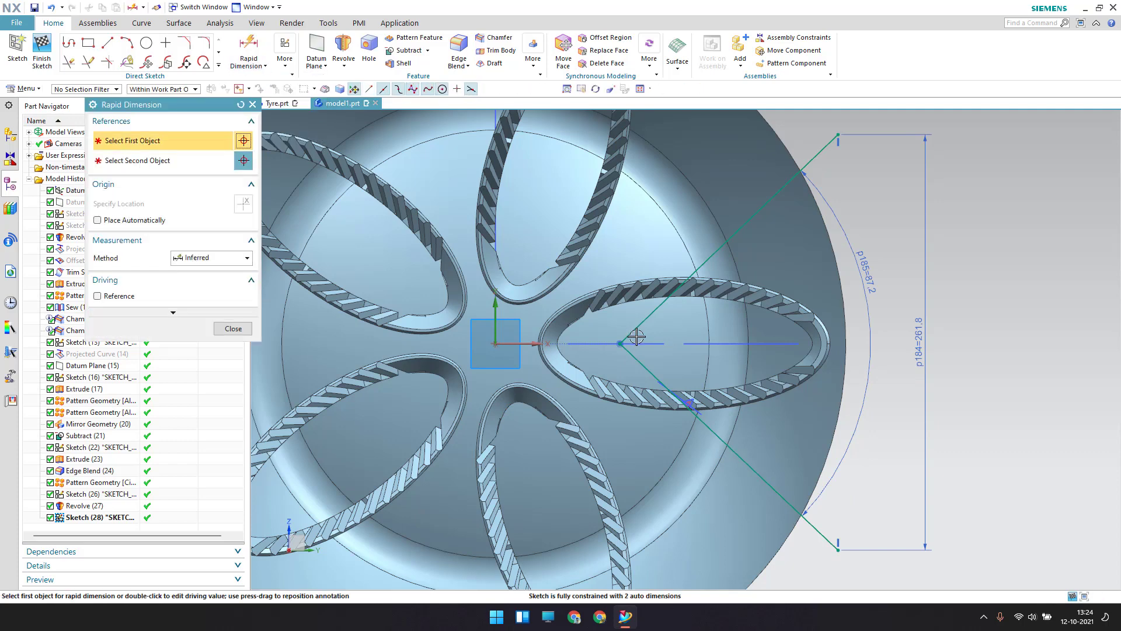
click(619, 345)
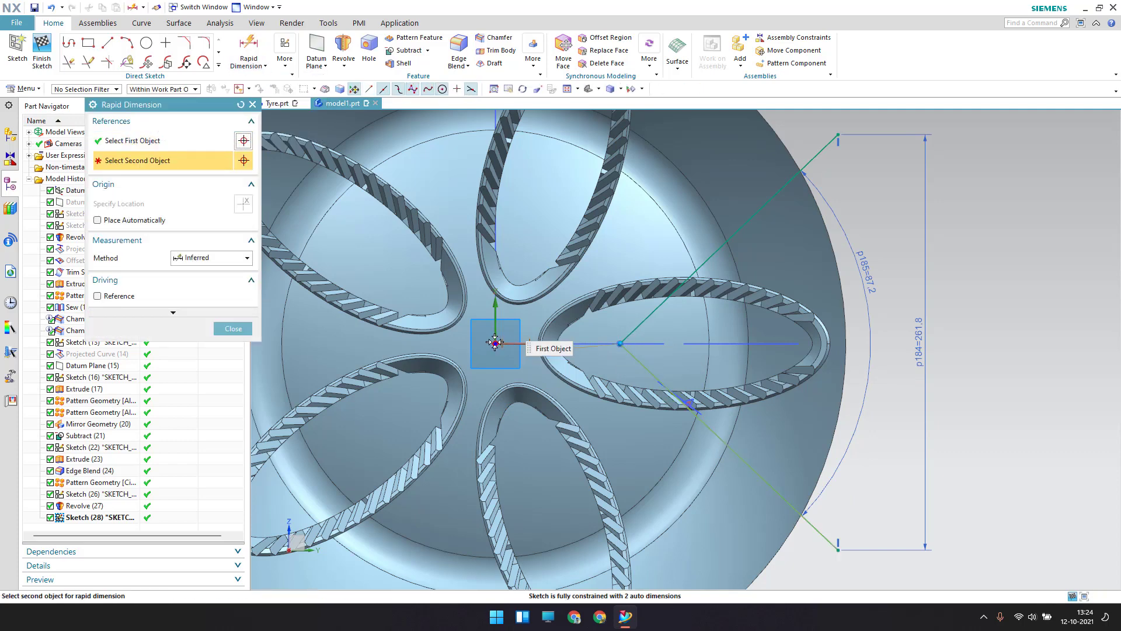
click(496, 342)
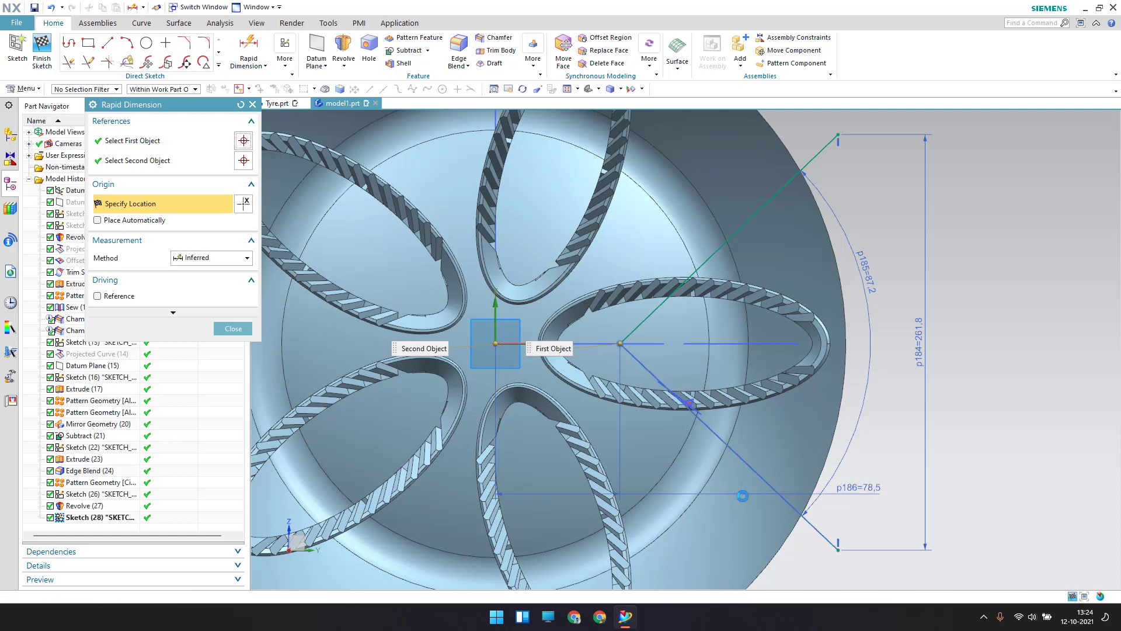
click(753, 493)
text(69.8)
key(Return)
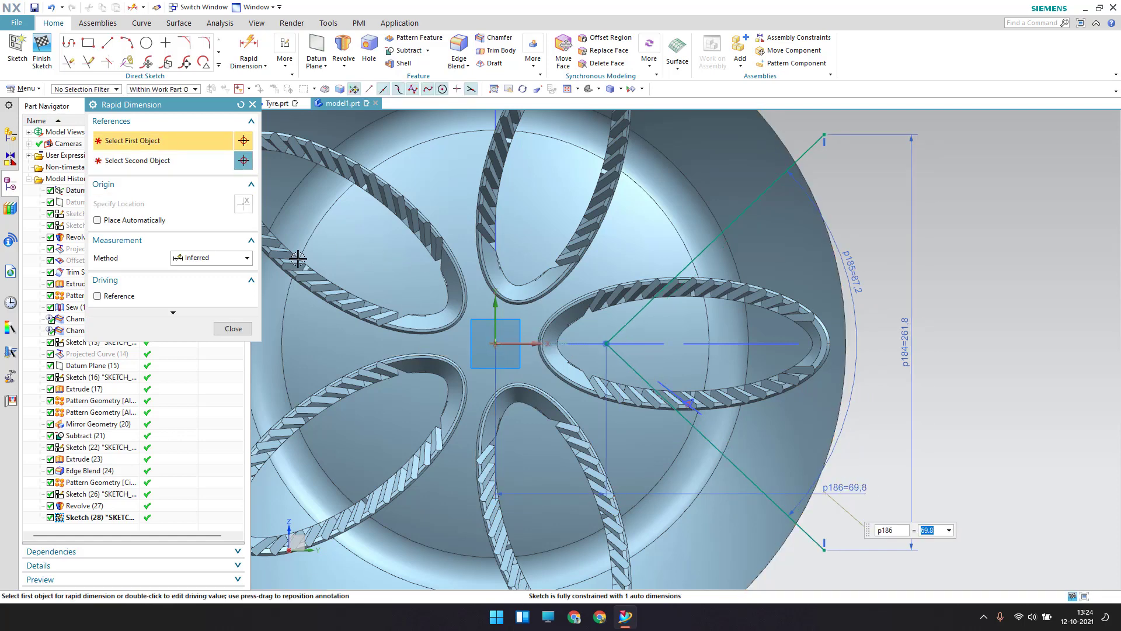
click(234, 328)
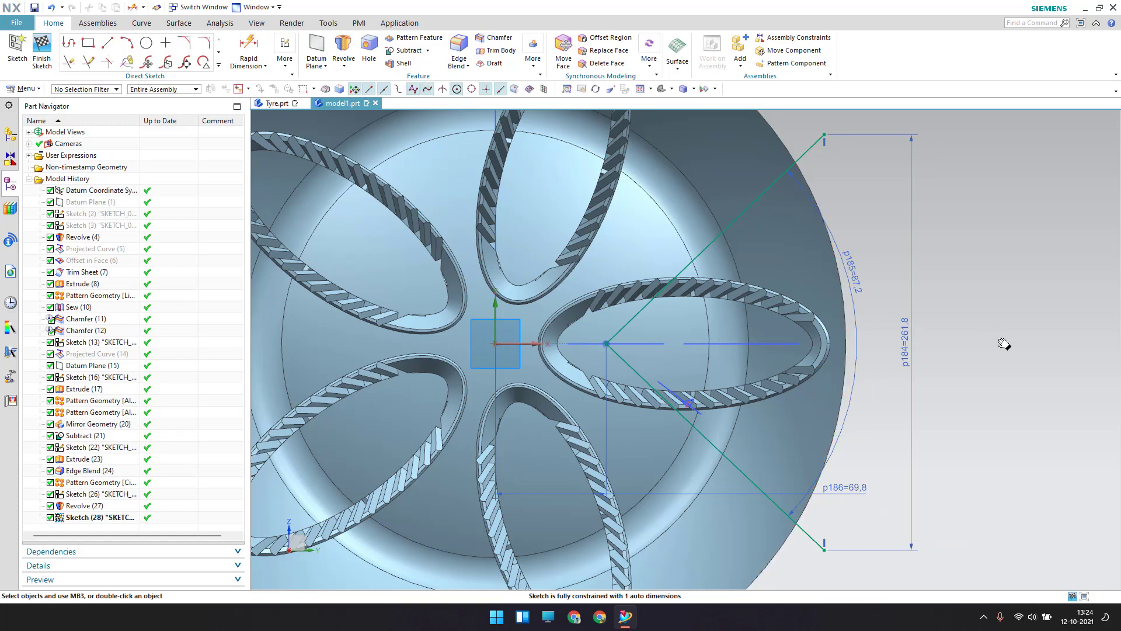
- Pull the V's upper outer endpoint vertically to test the sketch's remaining freedom of movement
shift+middle_drag(1004, 343, 997, 304)
scroll(964, 316, down, 2)
scroll(985, 294, up, 1)
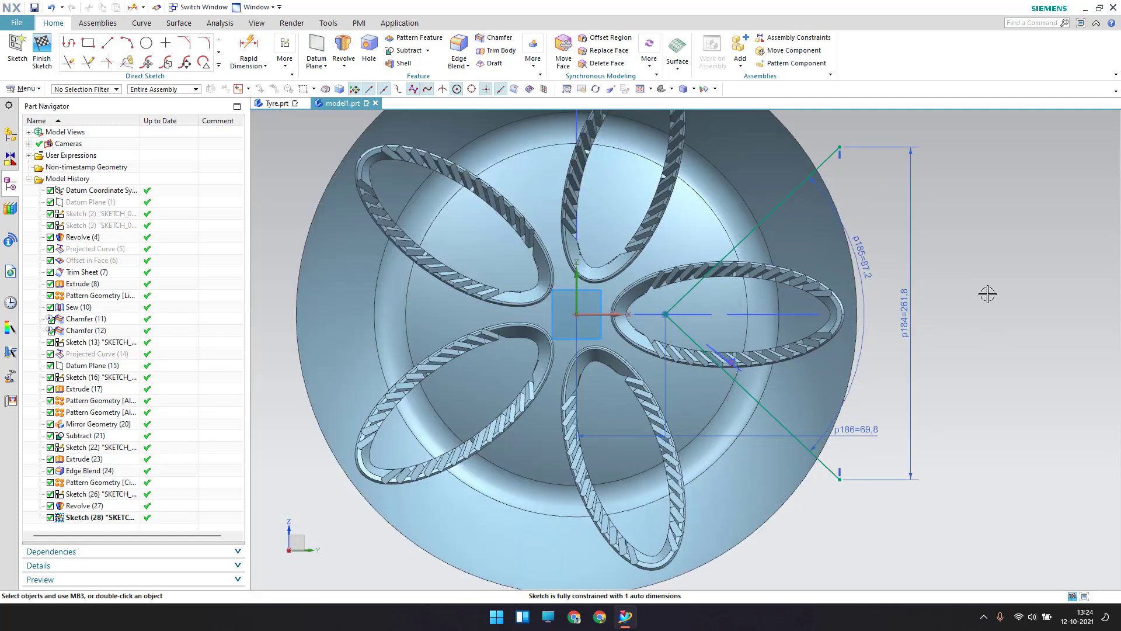
drag(835, 150, 839, 148)
drag(857, 187, 858, 183)
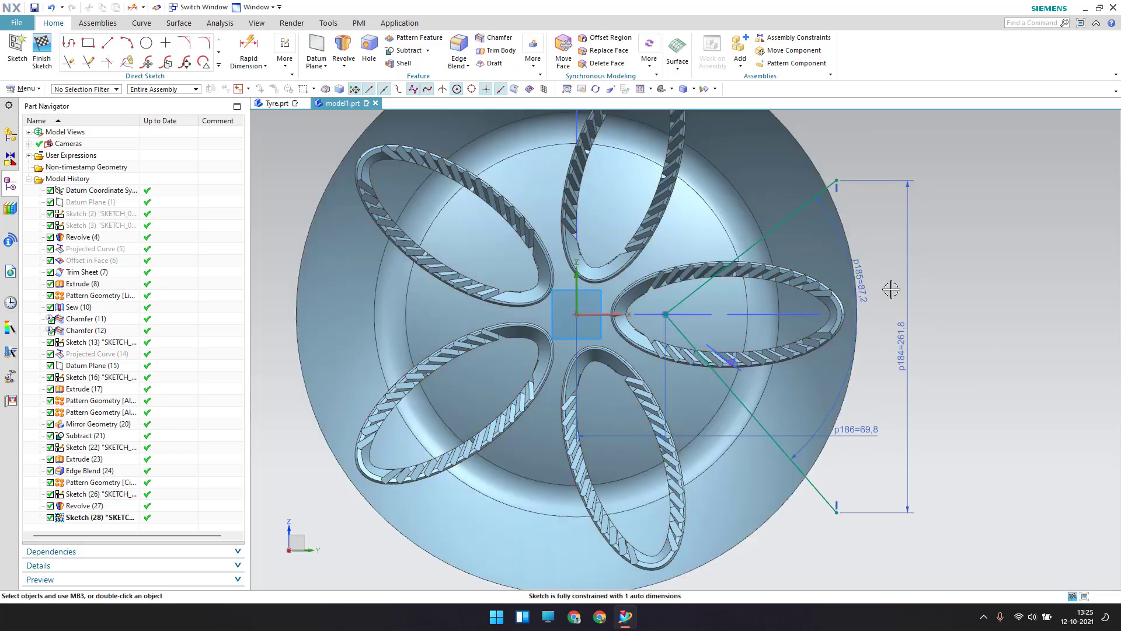
- Reposition the 87.2 angular dimension farther outward, clear of the rim's outer edge
scroll(916, 351, up, 2)
scroll(929, 350, up, 1)
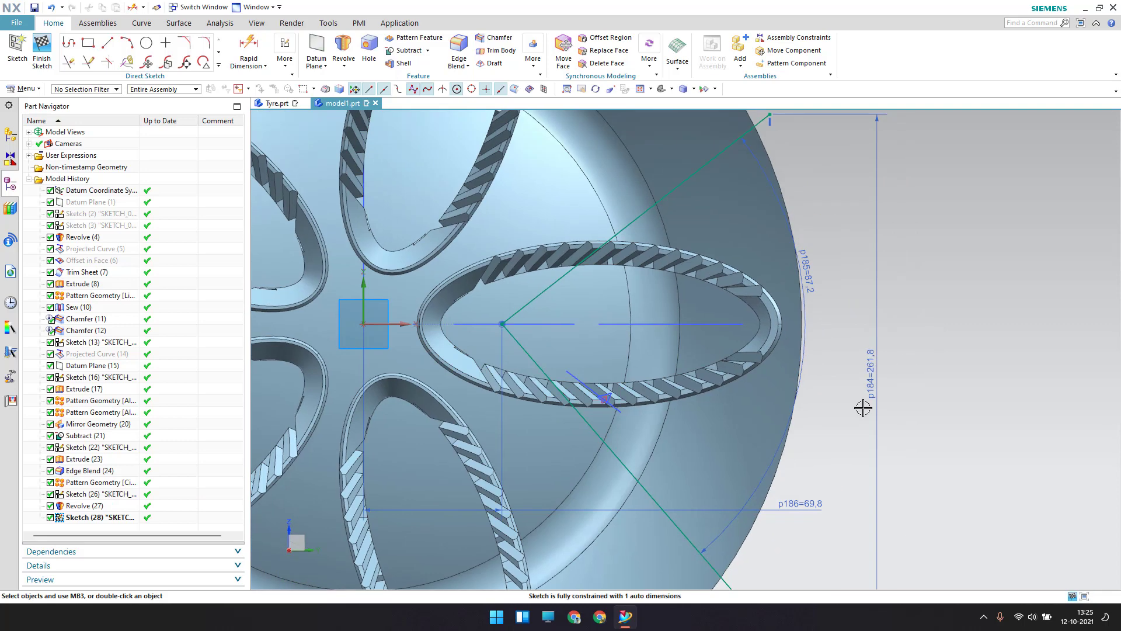
mouse_move(809, 285)
mouse_down()
mouse_move(841, 343)
mouse_move(829, 333)
mouse_move(832, 355)
mouse_up()
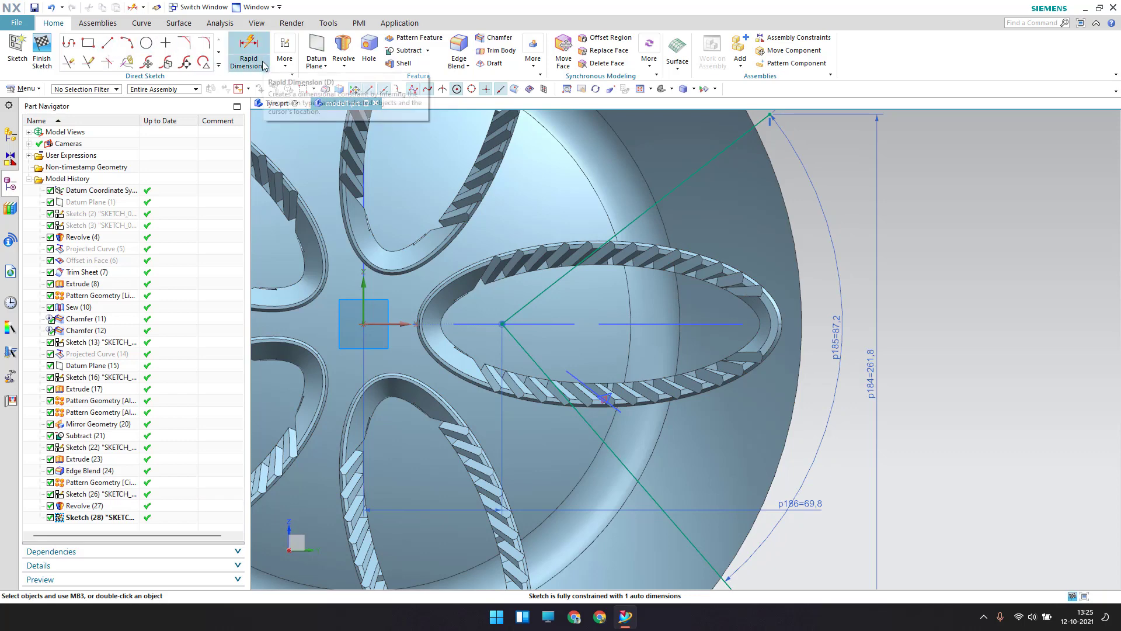
- Make the V's two lines symmetric about the sketch's horizontal axis
click(285, 56)
click(476, 93)
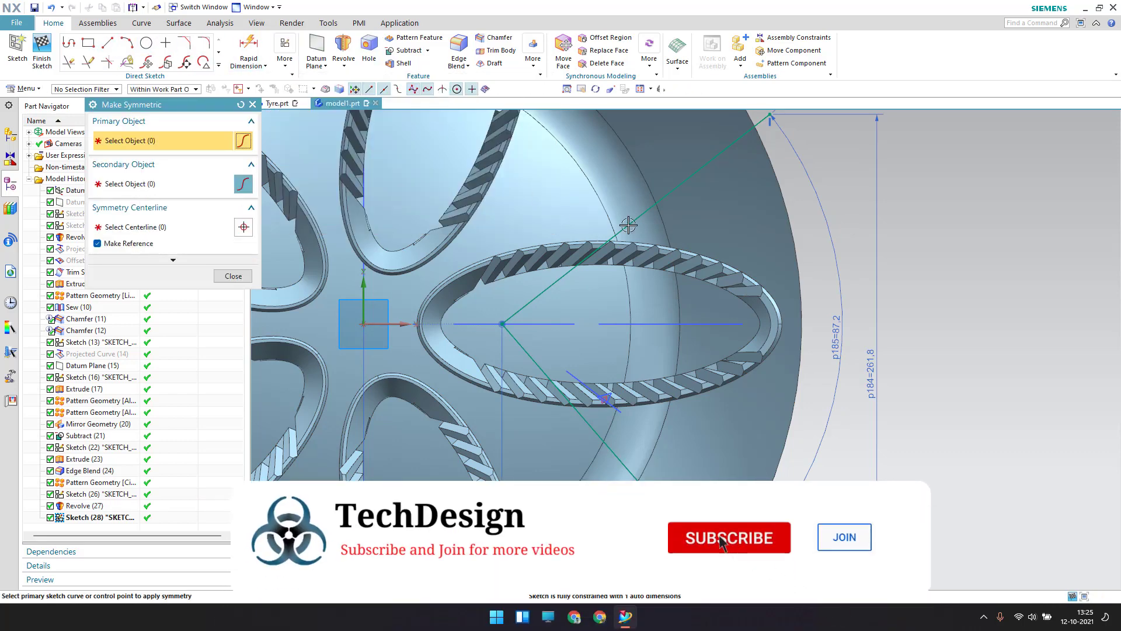
click(729, 145)
scroll(777, 261, down, 2)
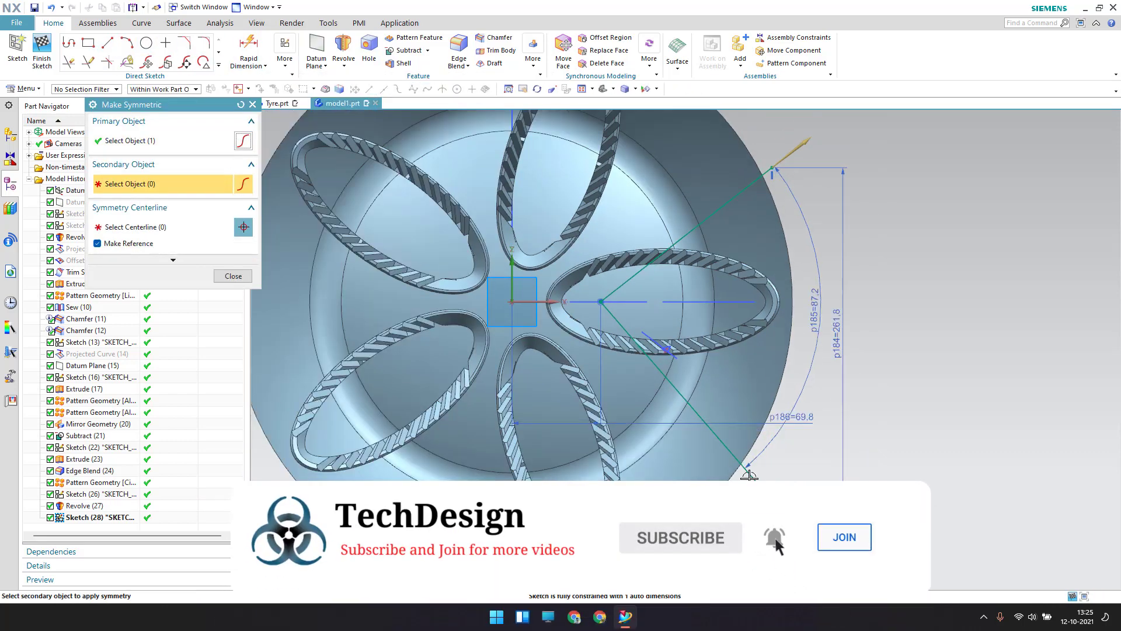
click(747, 471)
click(552, 302)
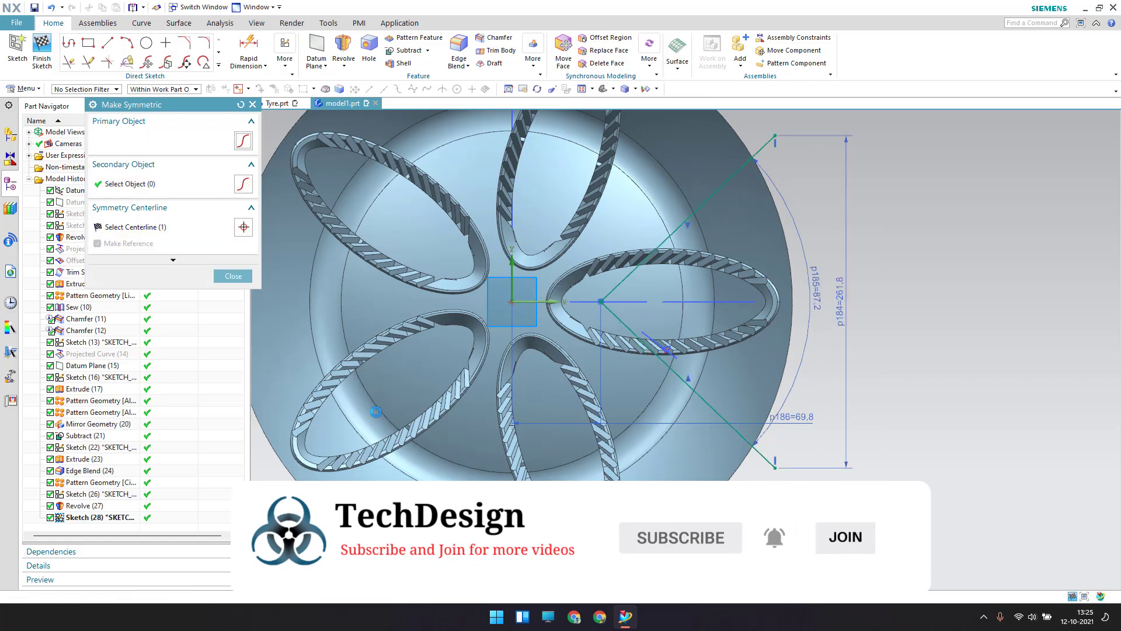
click(236, 274)
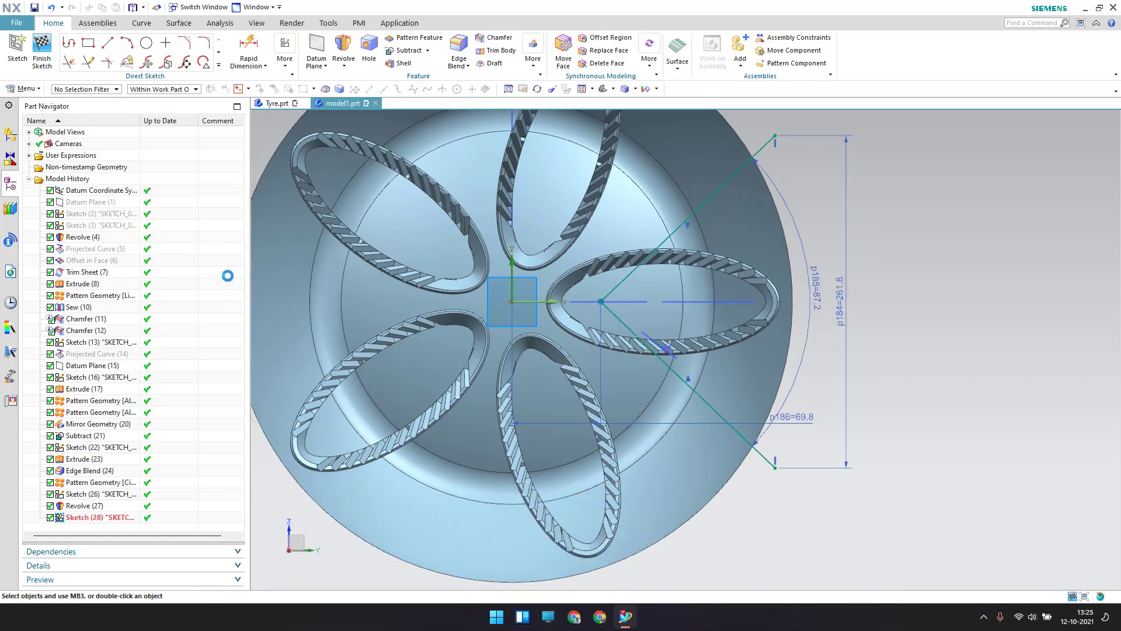
scroll(608, 307, up, 2)
scroll(608, 306, up, 4)
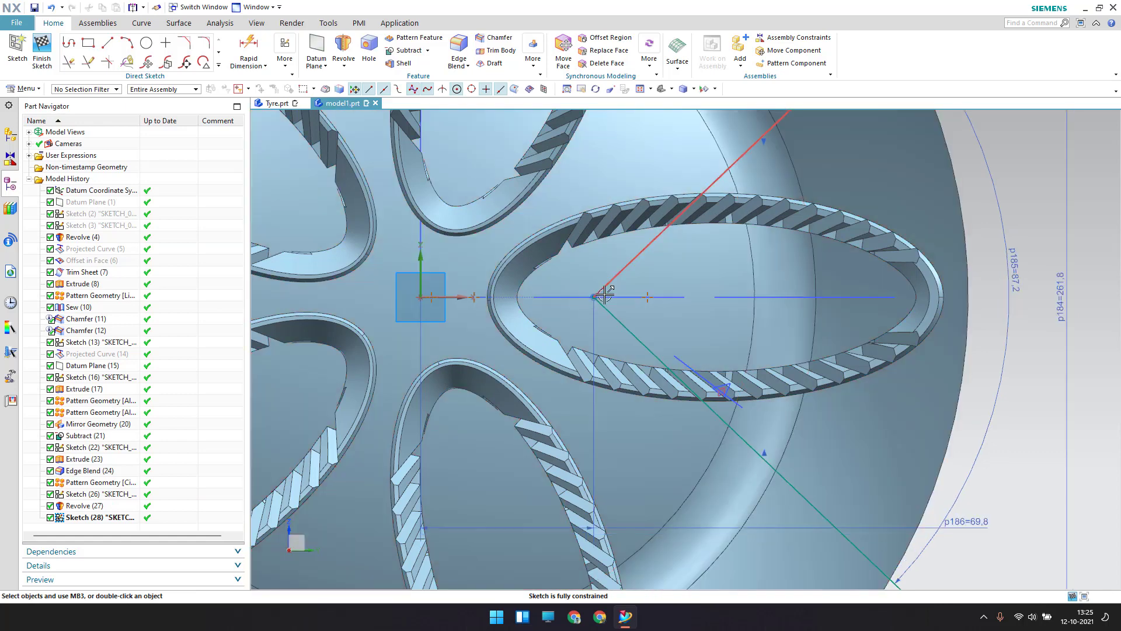
- Fillet the vertex of the V profile between its two lines with a 20 mm radius
key(f)
click(622, 267)
click(608, 315)
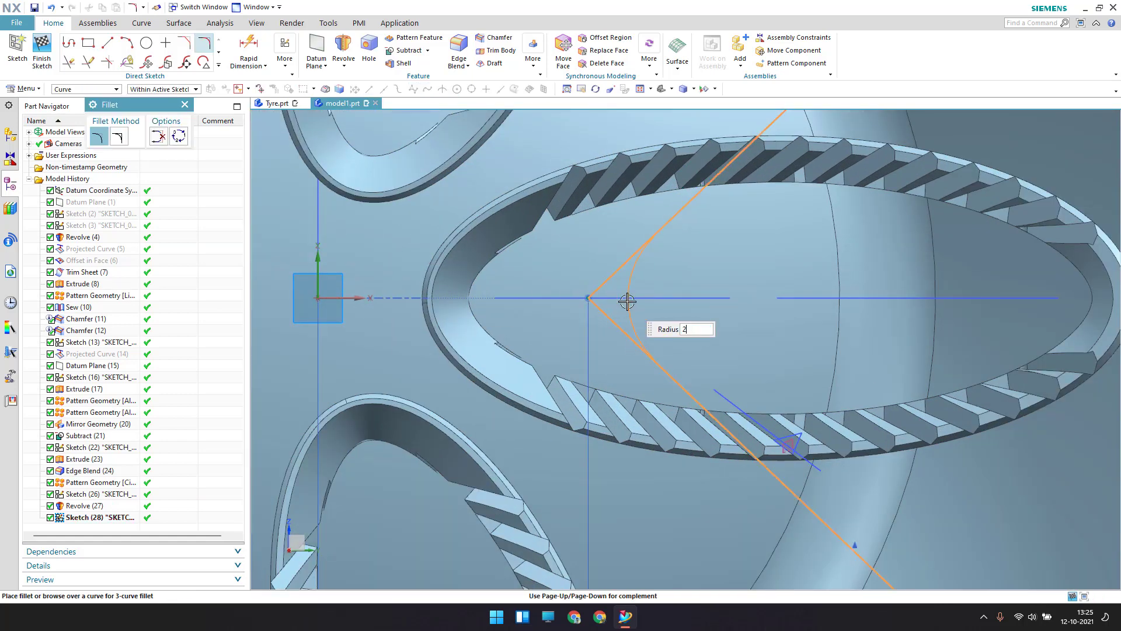
key(Return)
key(Escape)
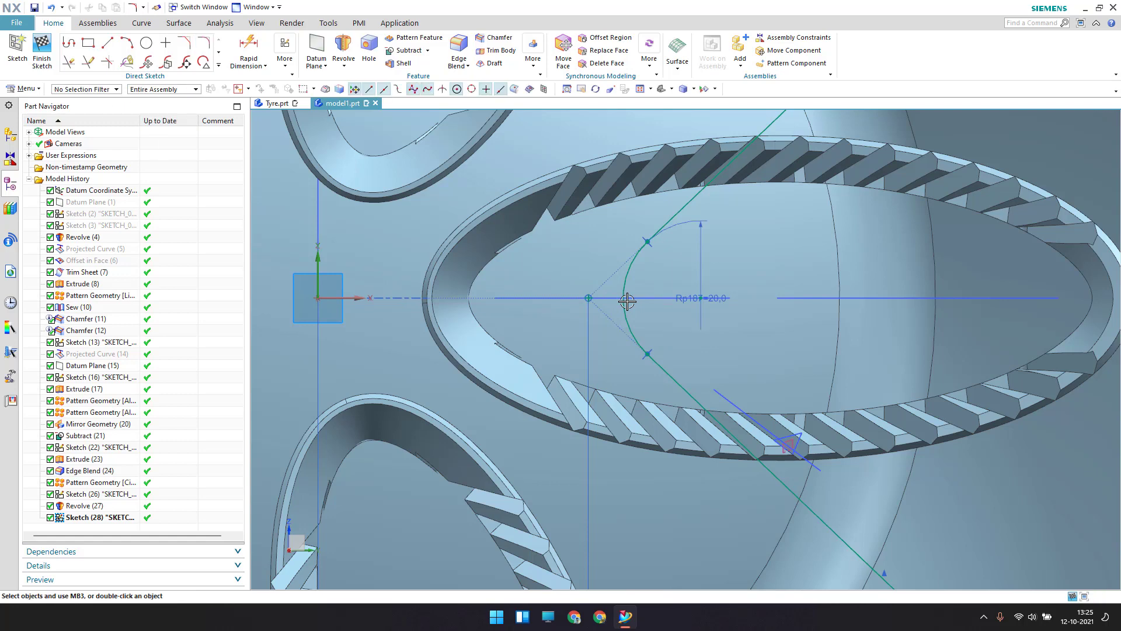
scroll(627, 301, down, 5)
shift+middle_drag(866, 226, 861, 261)
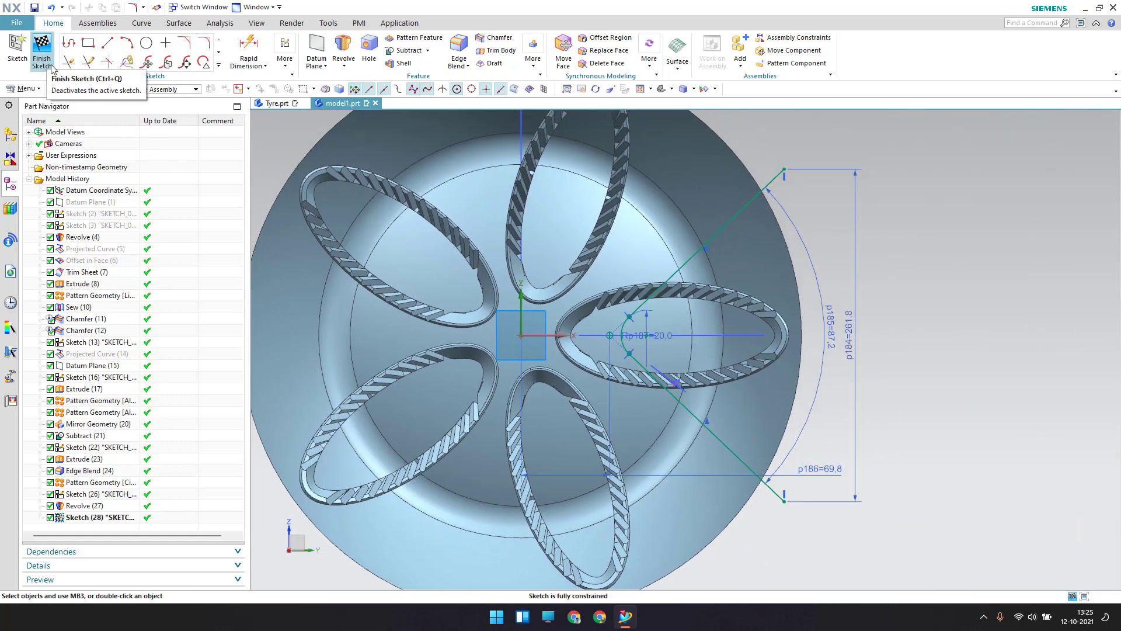
shift+middle_drag(865, 255, 887, 274)
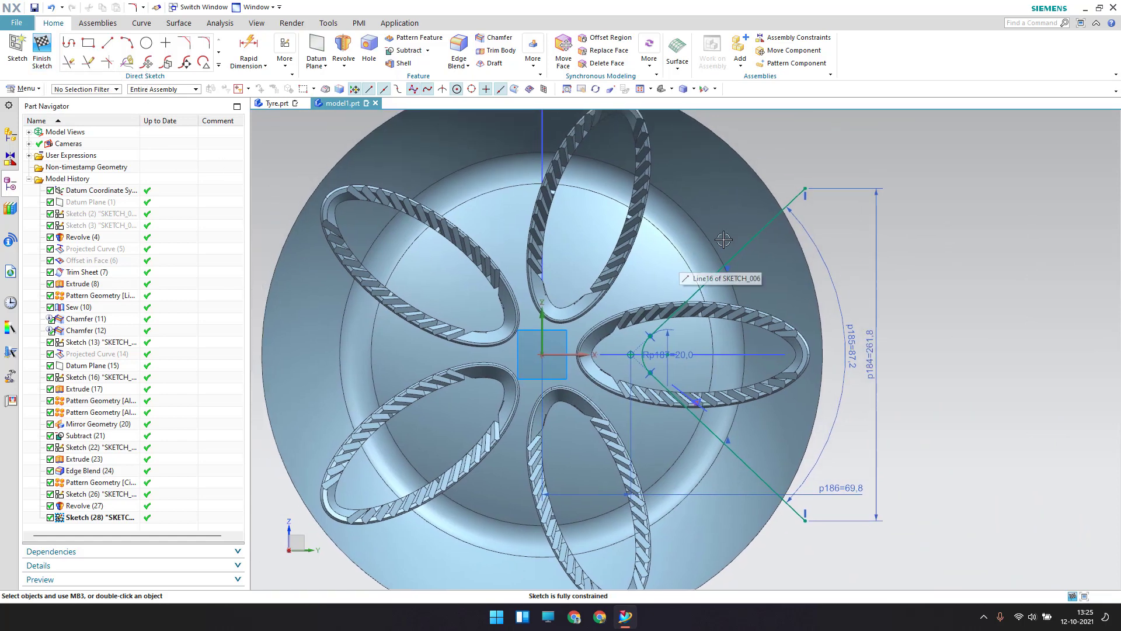
- Pattern the V's two lines and fillet arc circularly around the sketch origin with count 5 and a 72° pitch angle
click(220, 68)
click(167, 139)
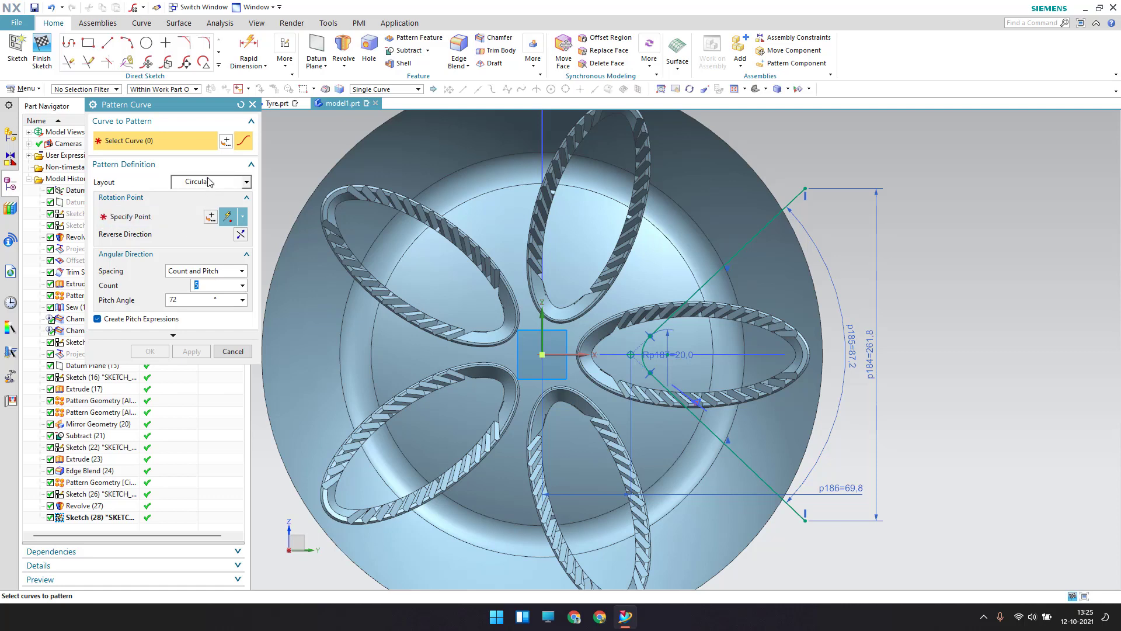
click(772, 219)
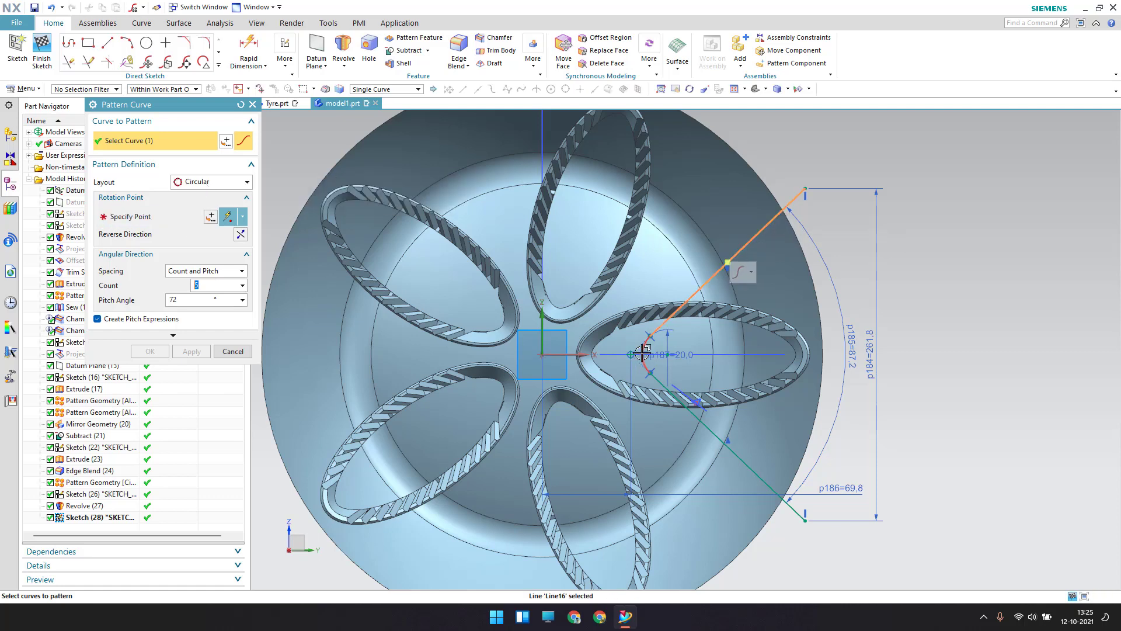
click(665, 387)
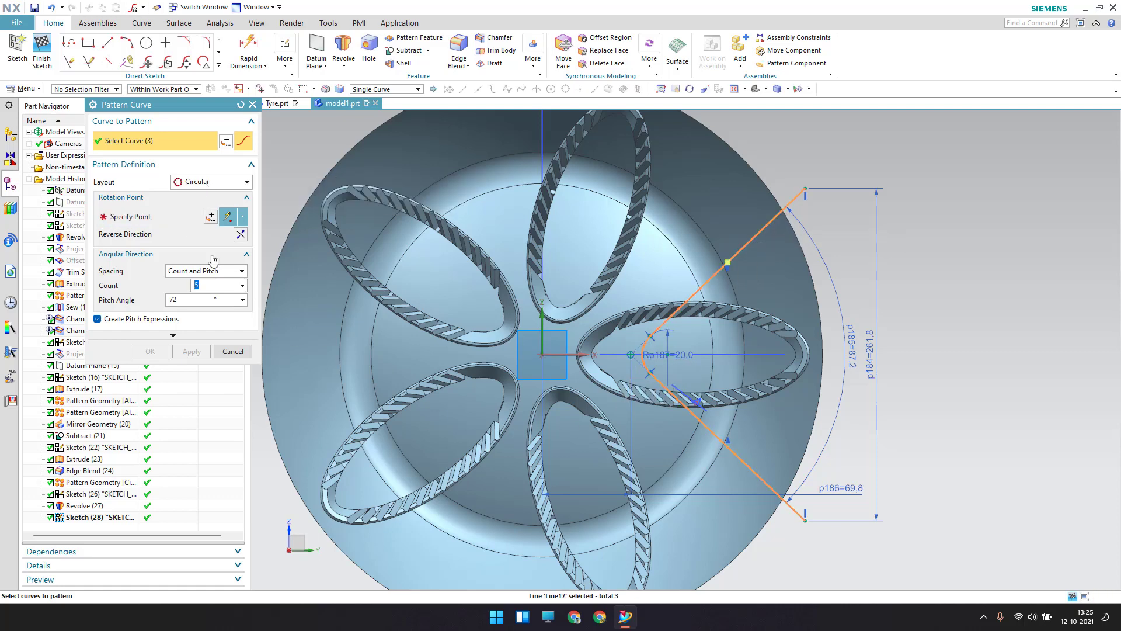
click(153, 216)
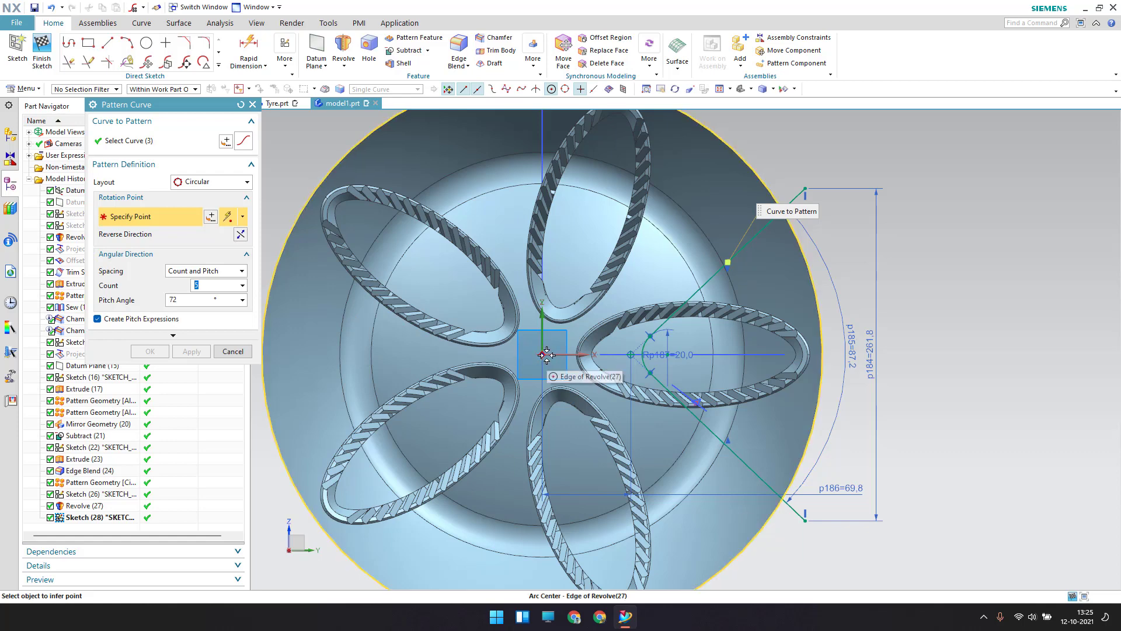
scroll(522, 412, down, 2)
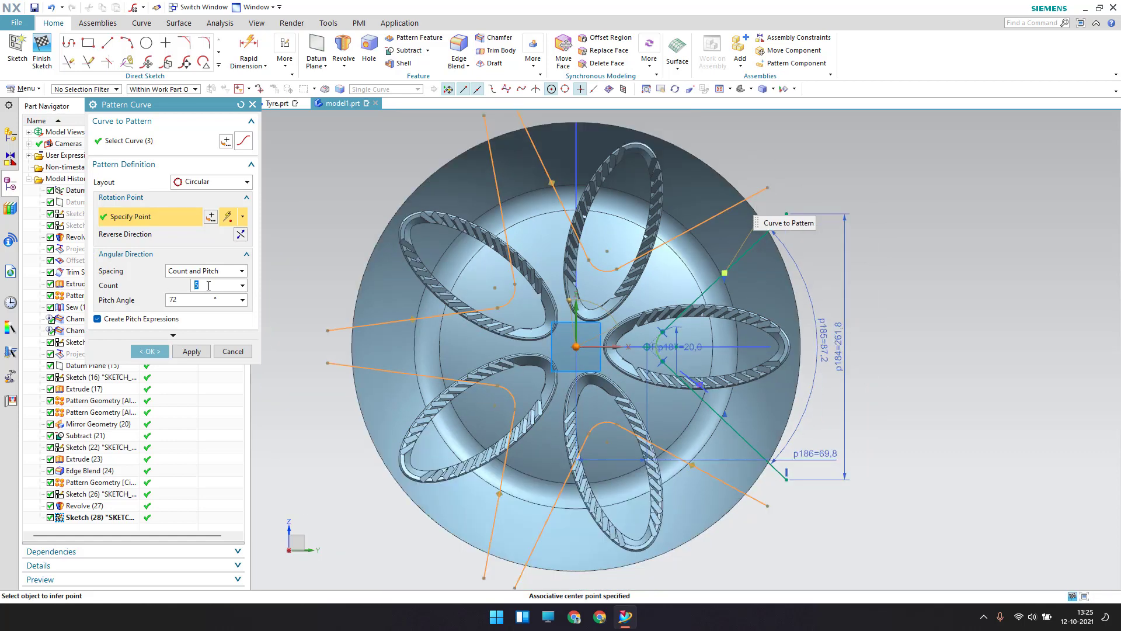
click(184, 299)
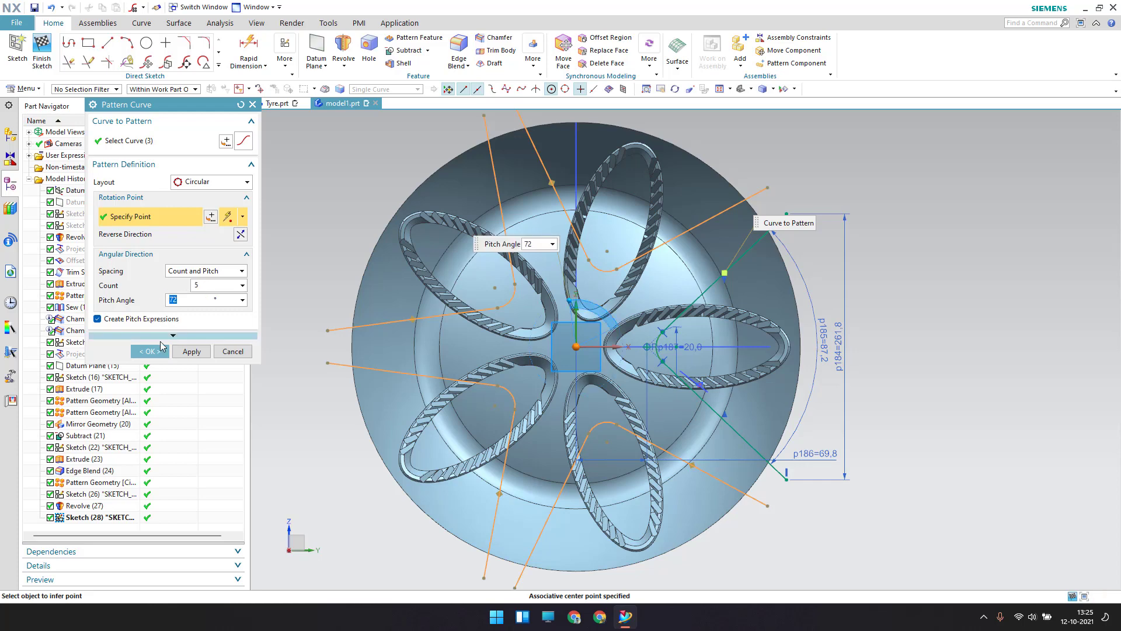
click(151, 352)
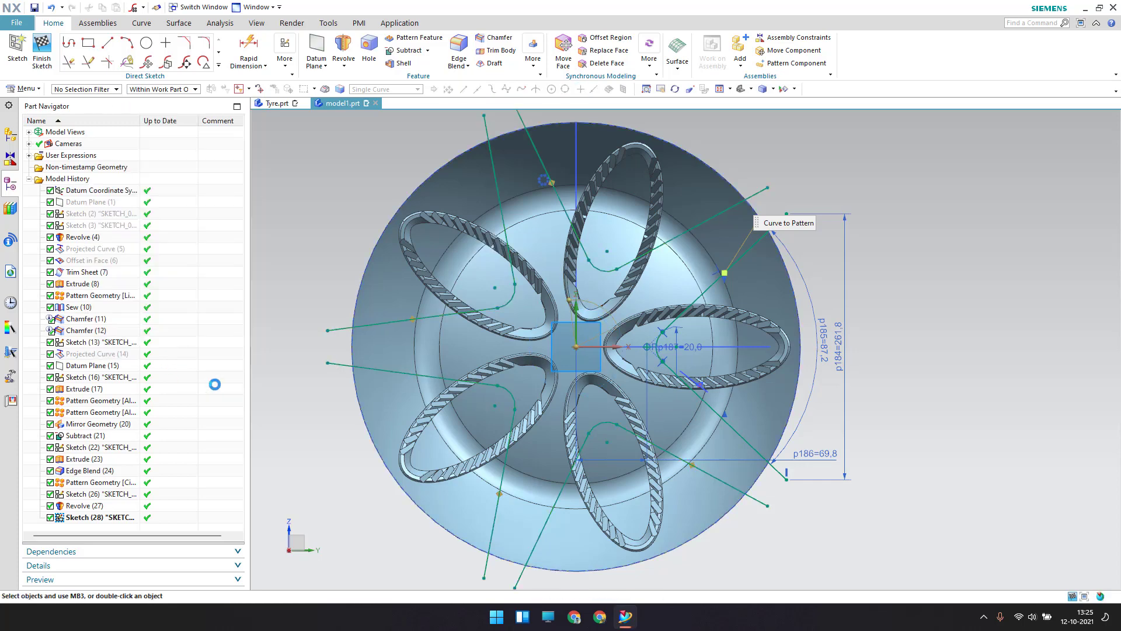
- Draw a line joining the outer endpoints of the original V's upper line and the neighbouring V
scroll(321, 370, down, 1)
scroll(697, 271, up, 4)
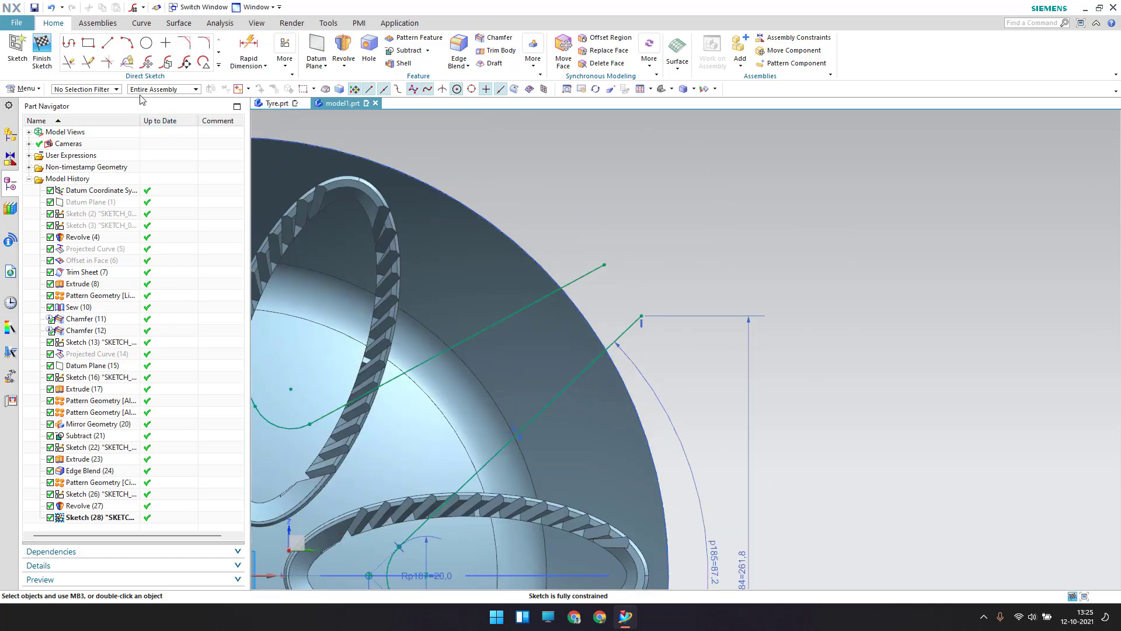
click(108, 47)
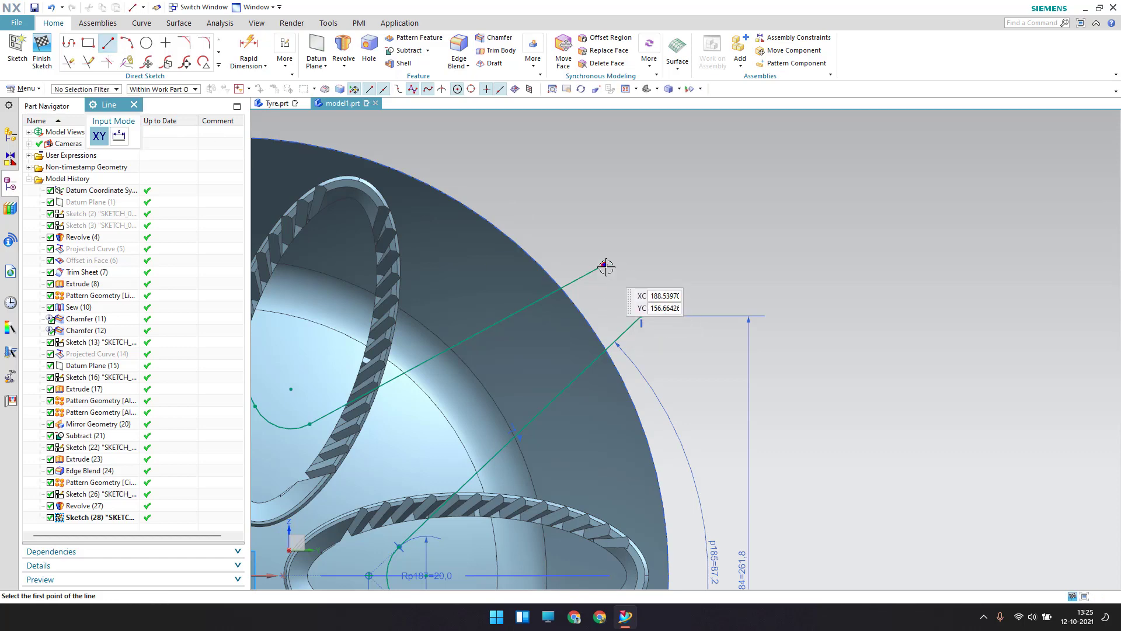
click(604, 264)
click(642, 316)
scroll(723, 233, down, 2)
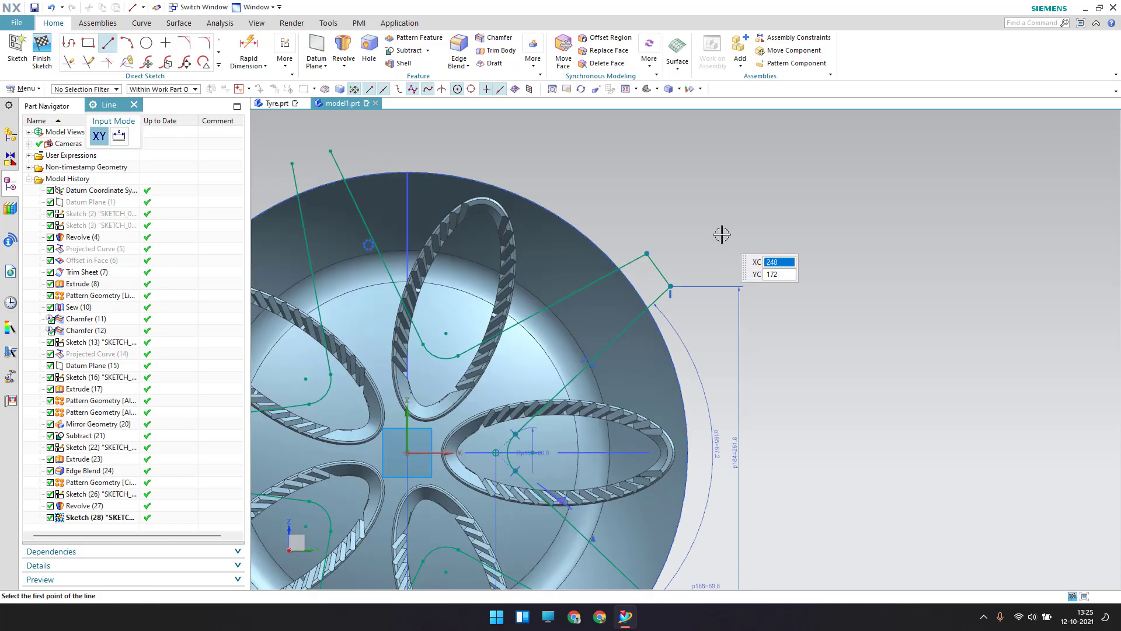
- Join the neighbouring V endpoints with straight lines across the lower-right and bottom gaps outside the rim
scroll(696, 390, up, 4)
scroll(730, 397, down, 3)
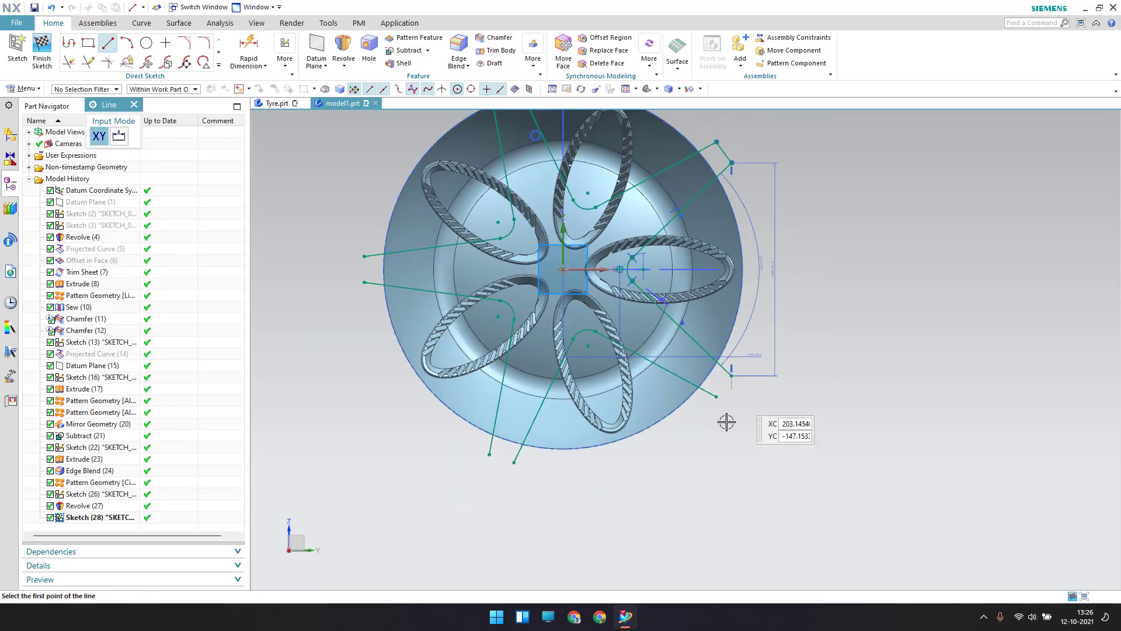
scroll(733, 350, up, 2)
click(737, 333)
click(706, 373)
scroll(728, 368, up, 3)
scroll(683, 383, down, 4)
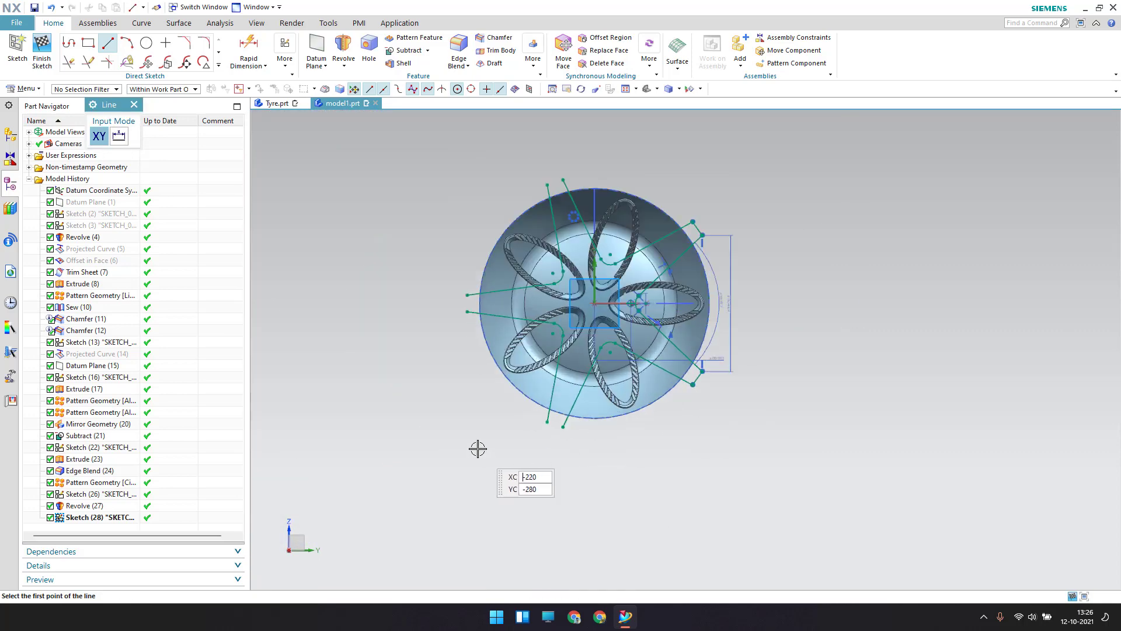
scroll(668, 360, up, 4)
click(688, 368)
click(737, 383)
- Close the remaining left and upper gaps between neighbouring V endpoints with straight lines
scroll(707, 400, down, 4)
scroll(607, 225, up, 4)
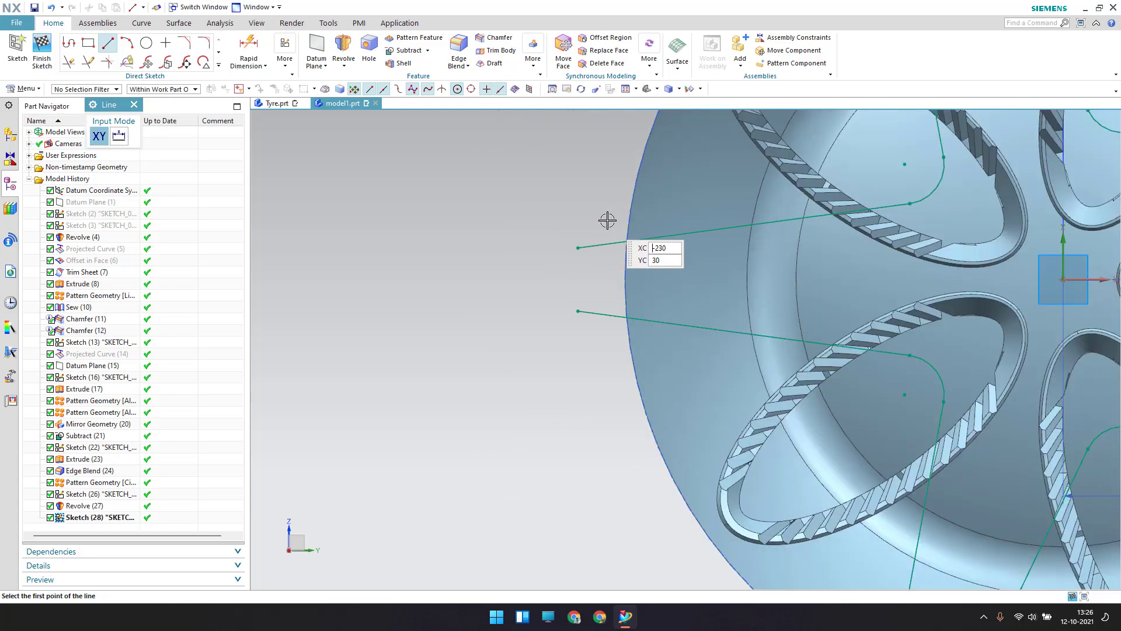
click(578, 248)
click(577, 308)
scroll(550, 371, down, 4)
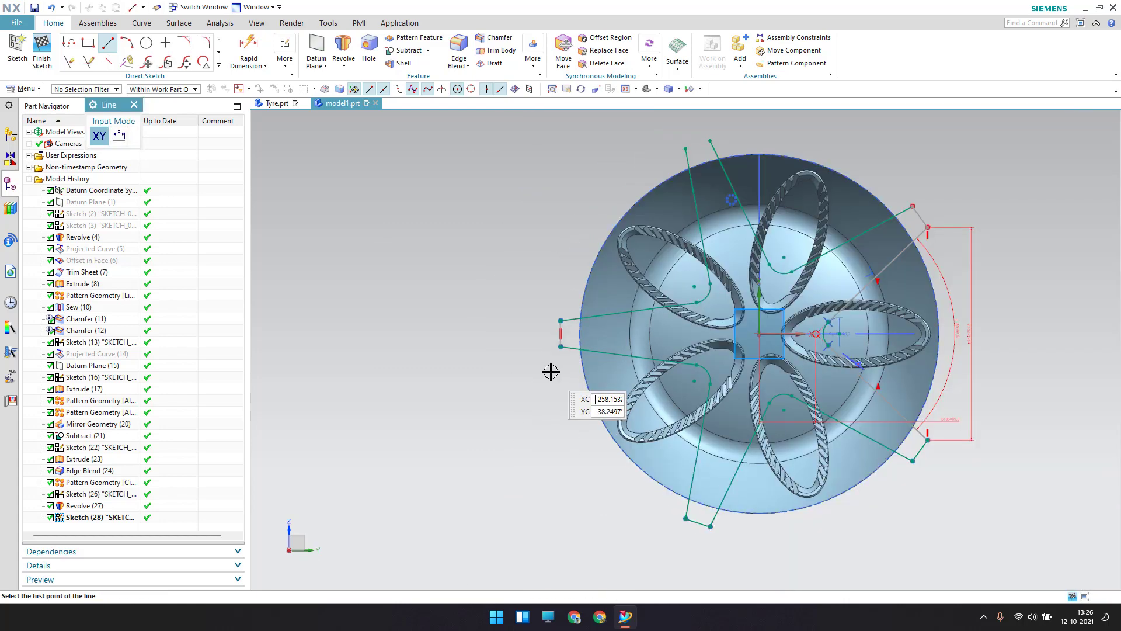
scroll(643, 222, up, 4)
click(640, 238)
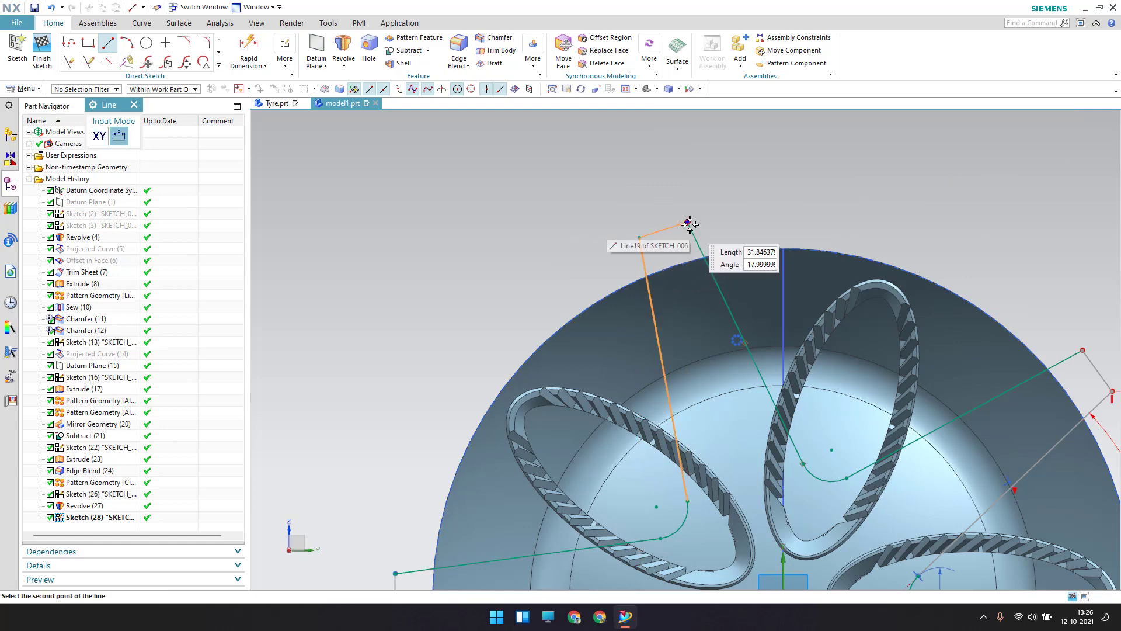
click(688, 222)
key(Escape)
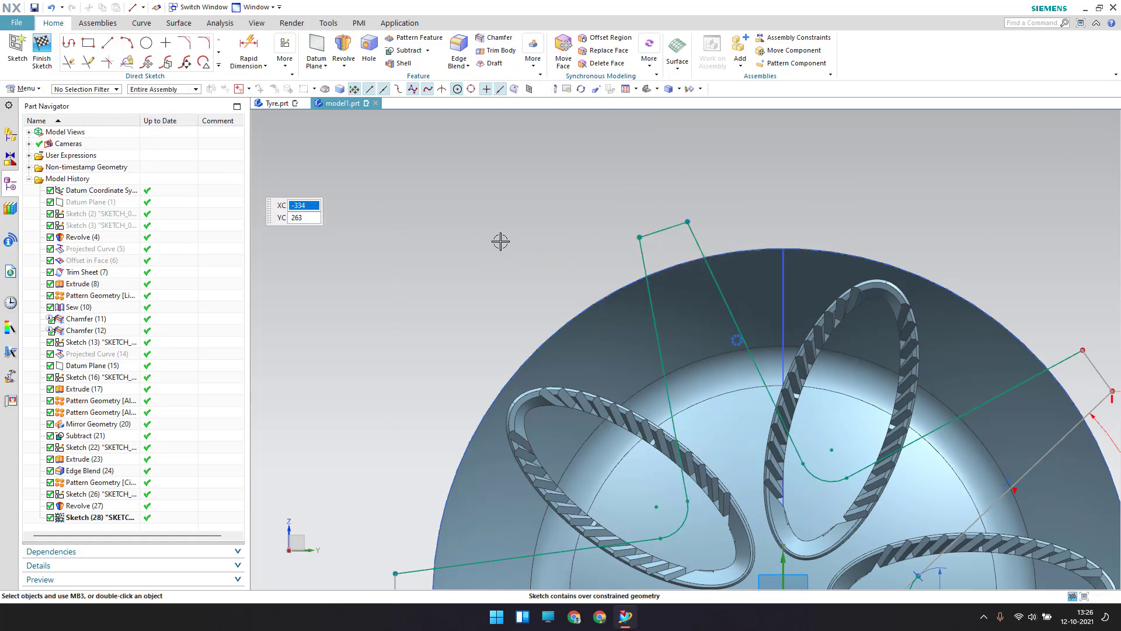
- Delete the overconstraining vertical constraint on the leftmost connecting line and finish the sketch
scroll(591, 241, down, 3)
scroll(511, 430, up, 1)
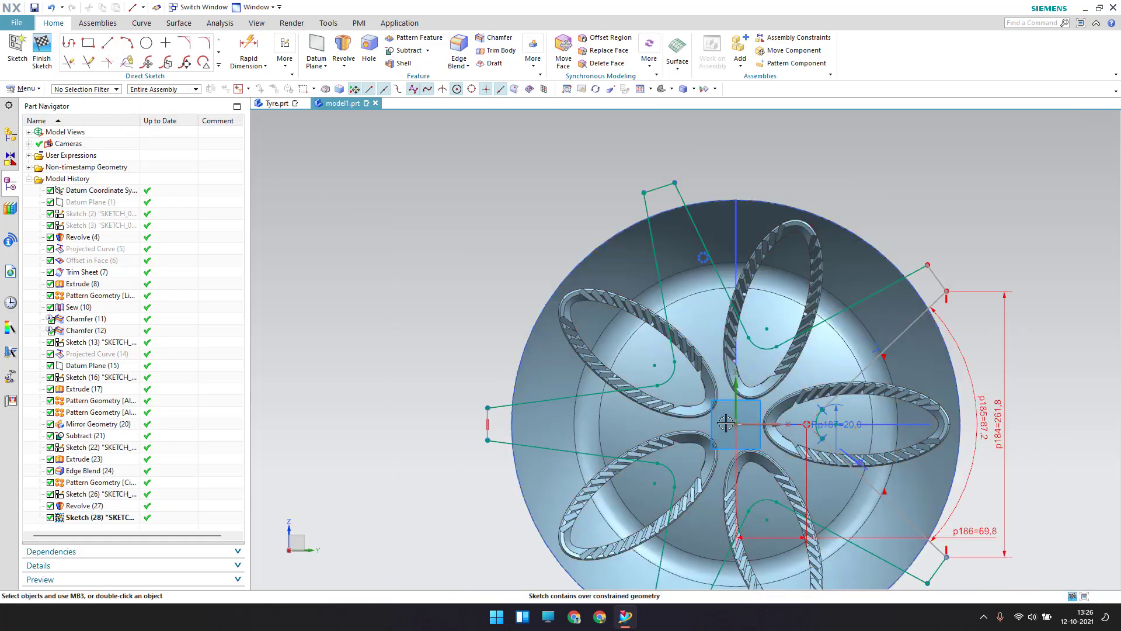
shift+middle_drag(471, 444, 471, 349)
right_click(486, 329)
click(527, 338)
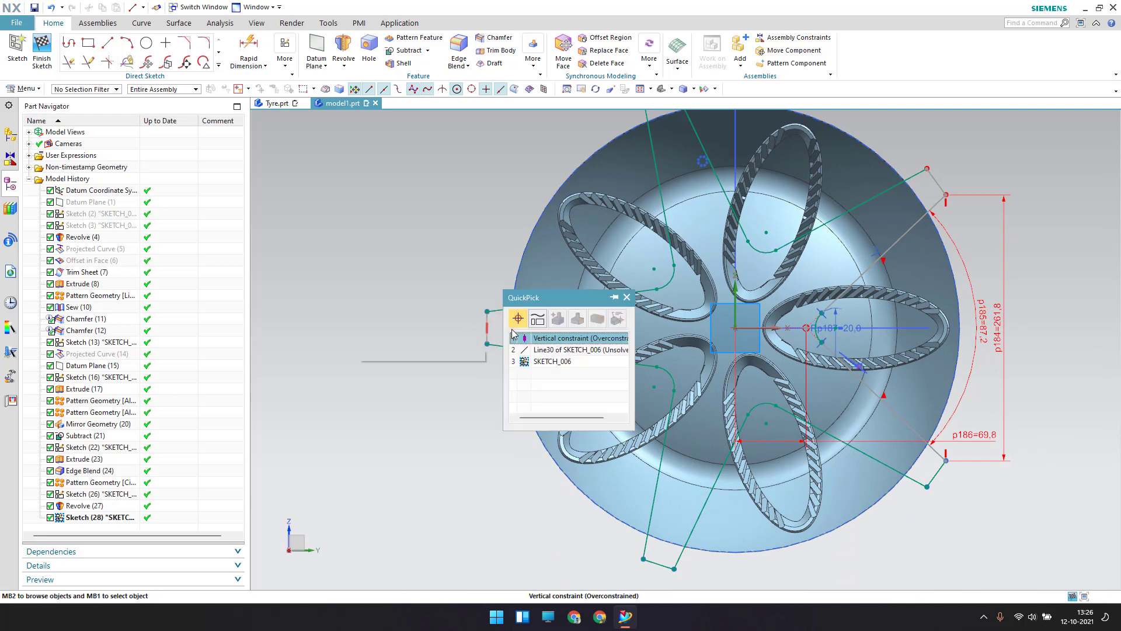
click(526, 340)
key(Delete)
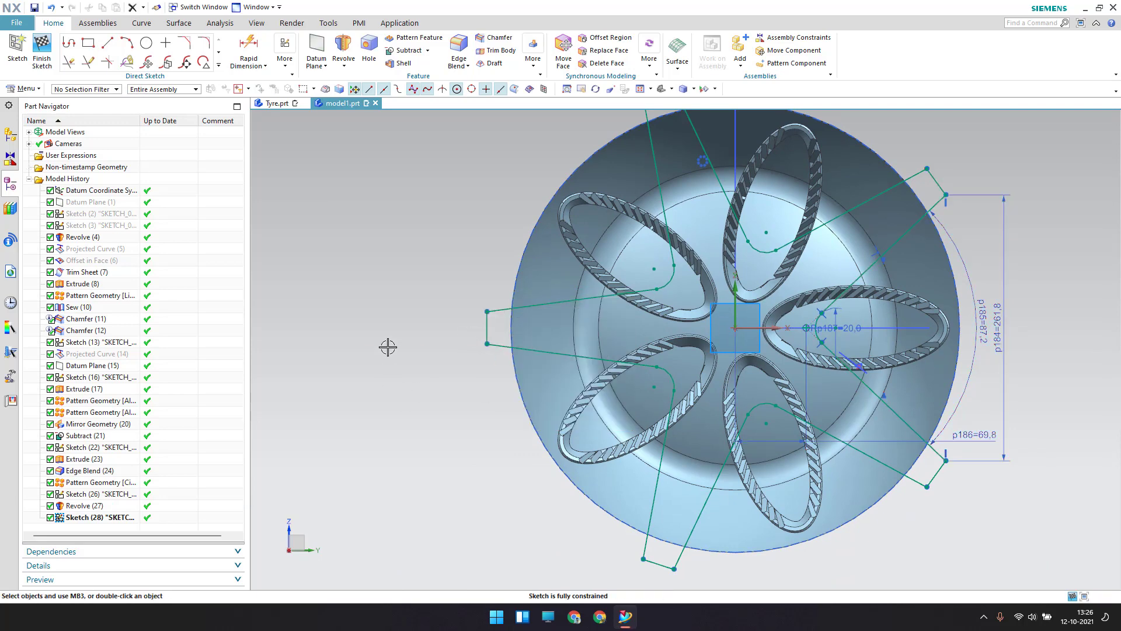
scroll(385, 350, down, 2)
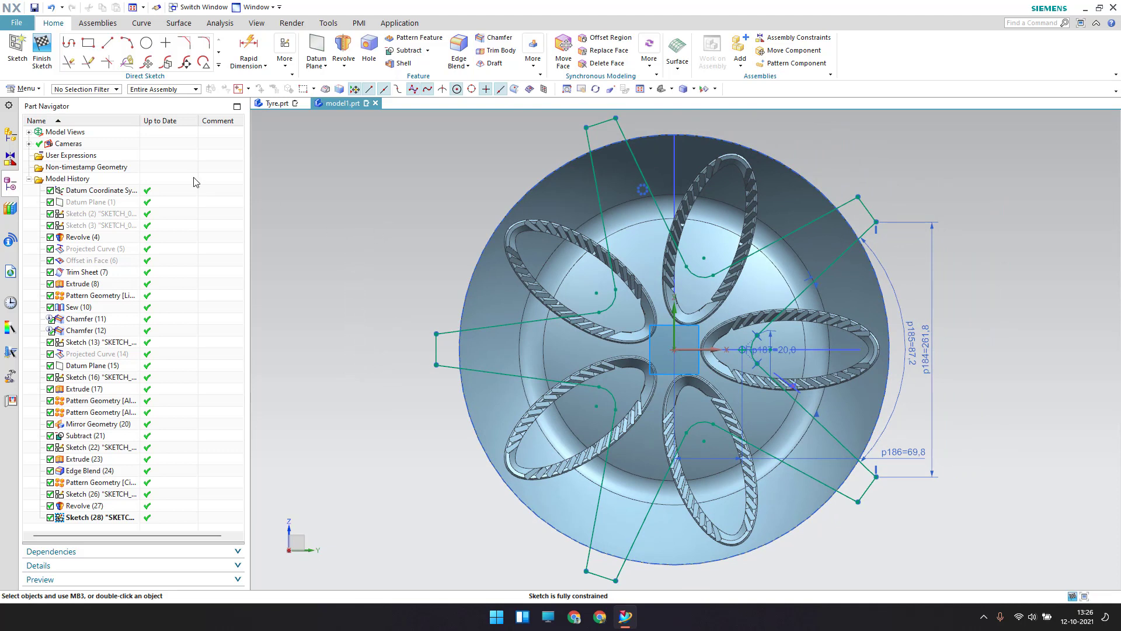
click(43, 52)
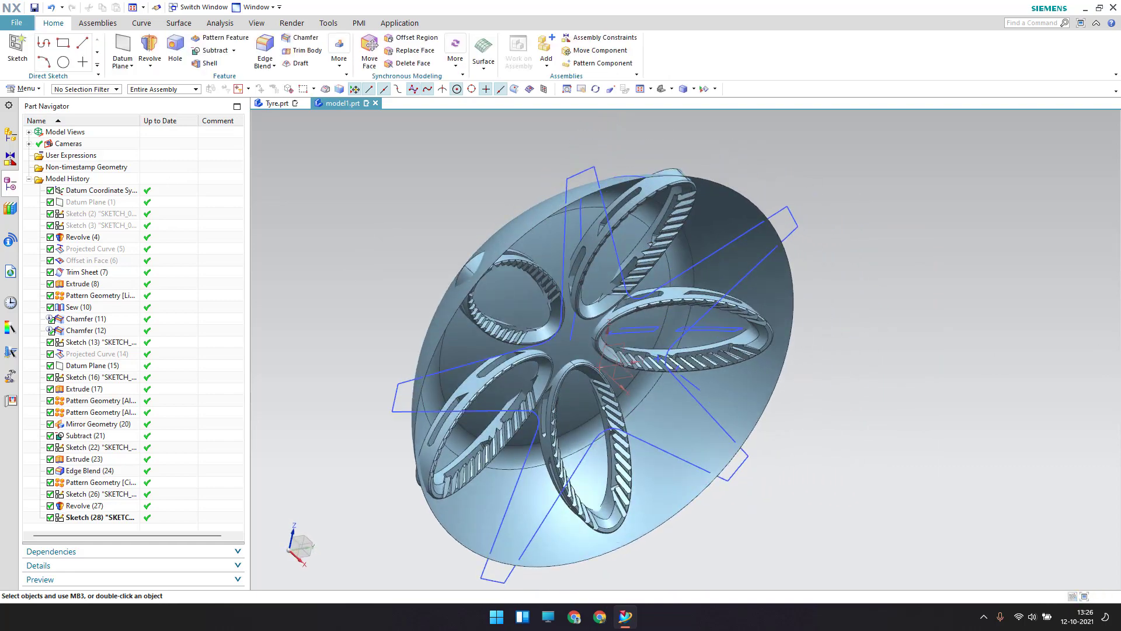
- Project all curves of the patterned spoke sketch onto the faces of the revolved sheet along the X-axis direction
mouse_move(582, 383)
middle_down()
mouse_move(525, 260)
mouse_move(534, 257)
middle_up()
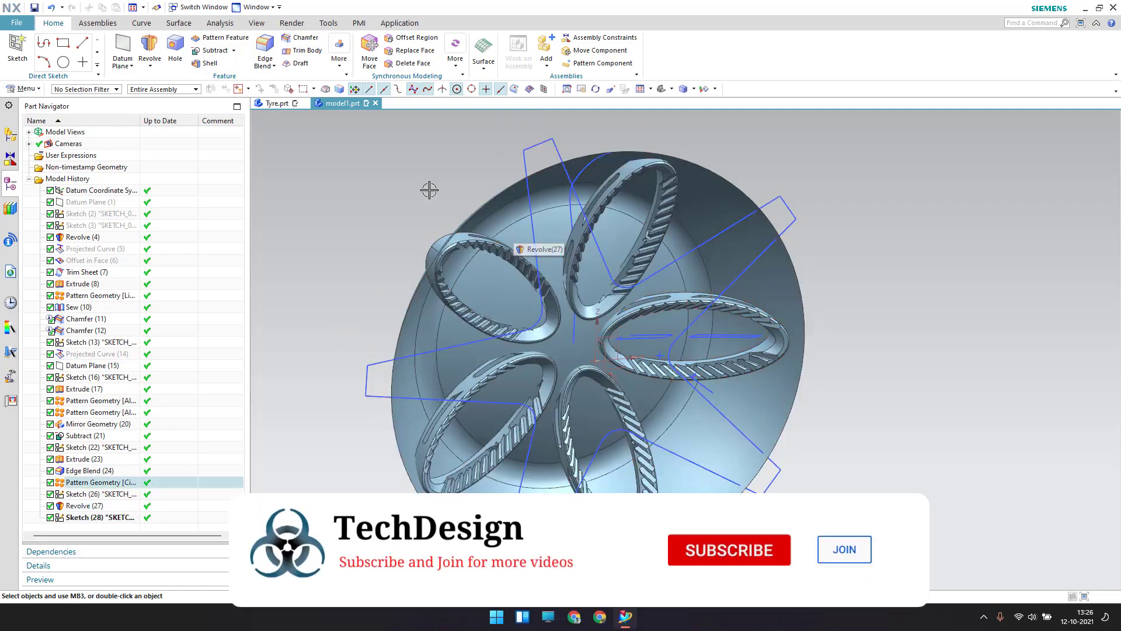
click(141, 22)
click(340, 53)
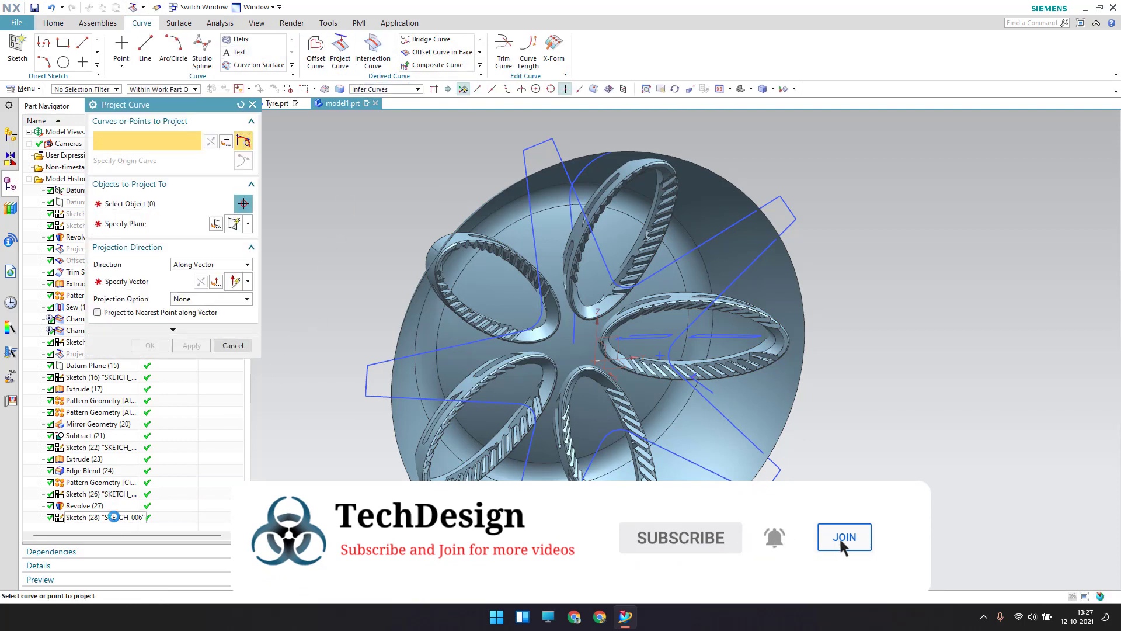
click(114, 517)
click(184, 199)
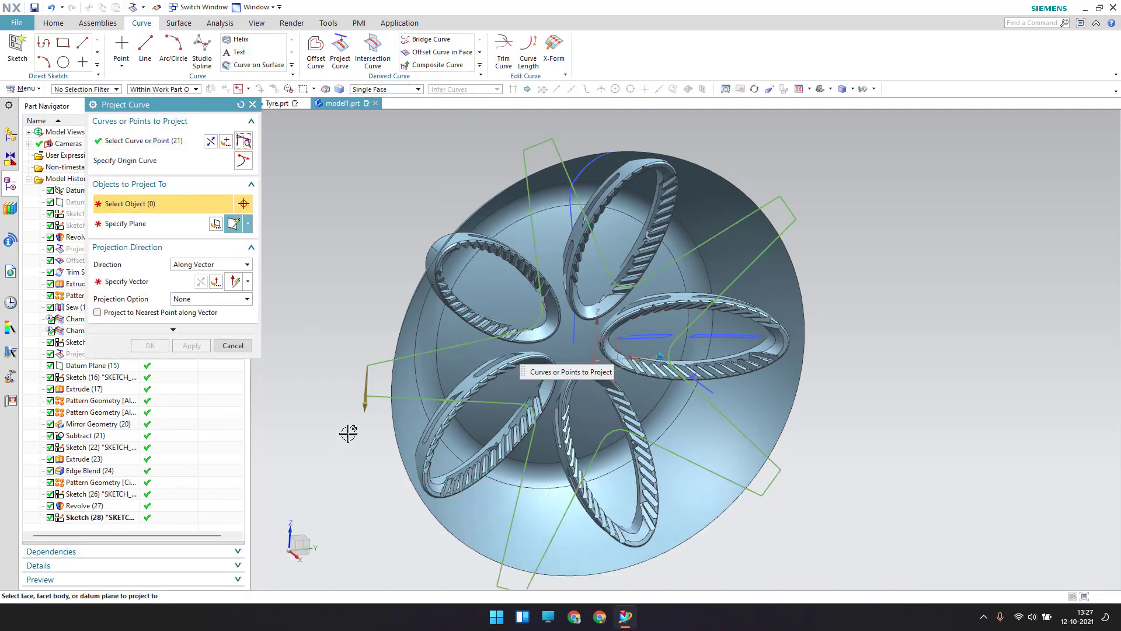
click(436, 315)
click(467, 303)
click(404, 337)
click(116, 280)
click(700, 357)
click(200, 282)
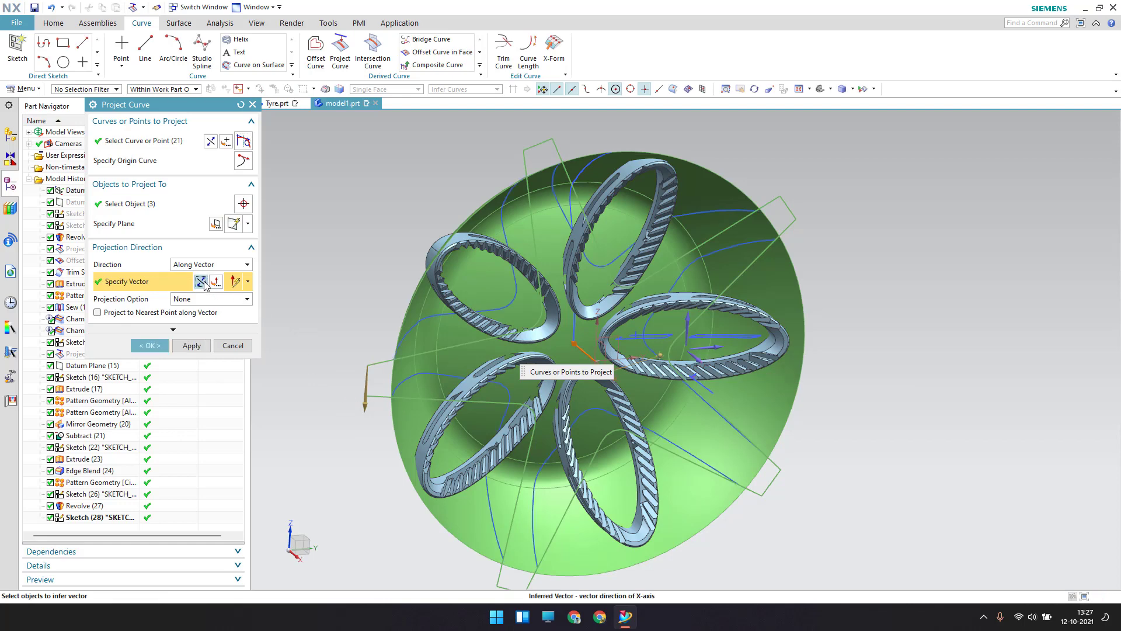
click(153, 348)
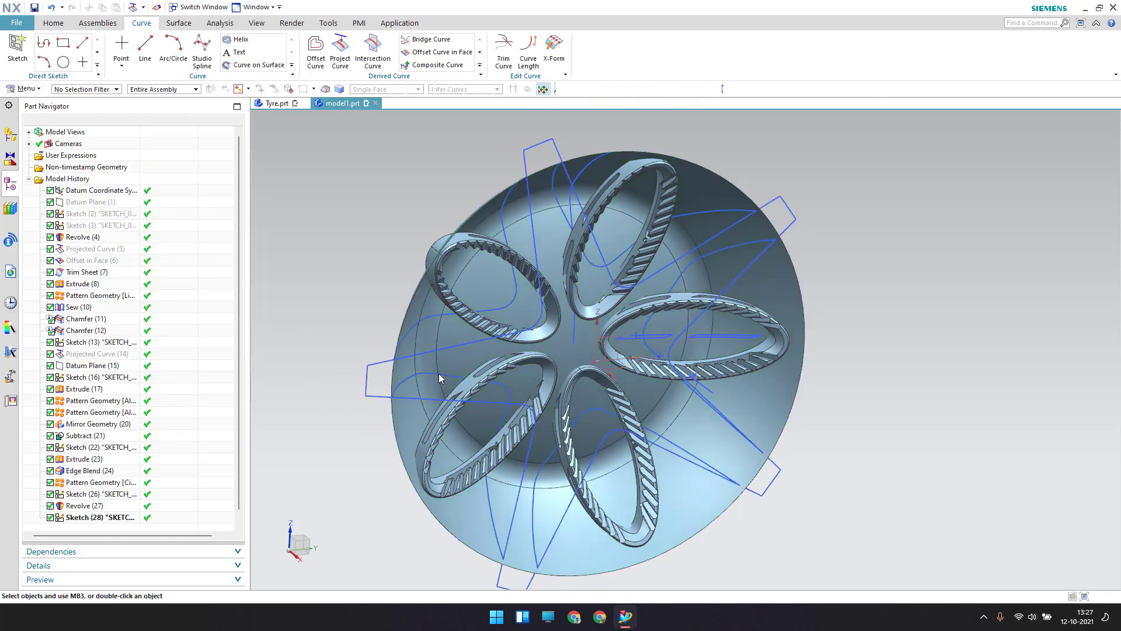
- Examine where the projected curves meet the outer edge of the revolved sheet
mouse_move(434, 370)
middle_down()
mouse_move(400, 320)
mouse_move(417, 358)
middle_up()
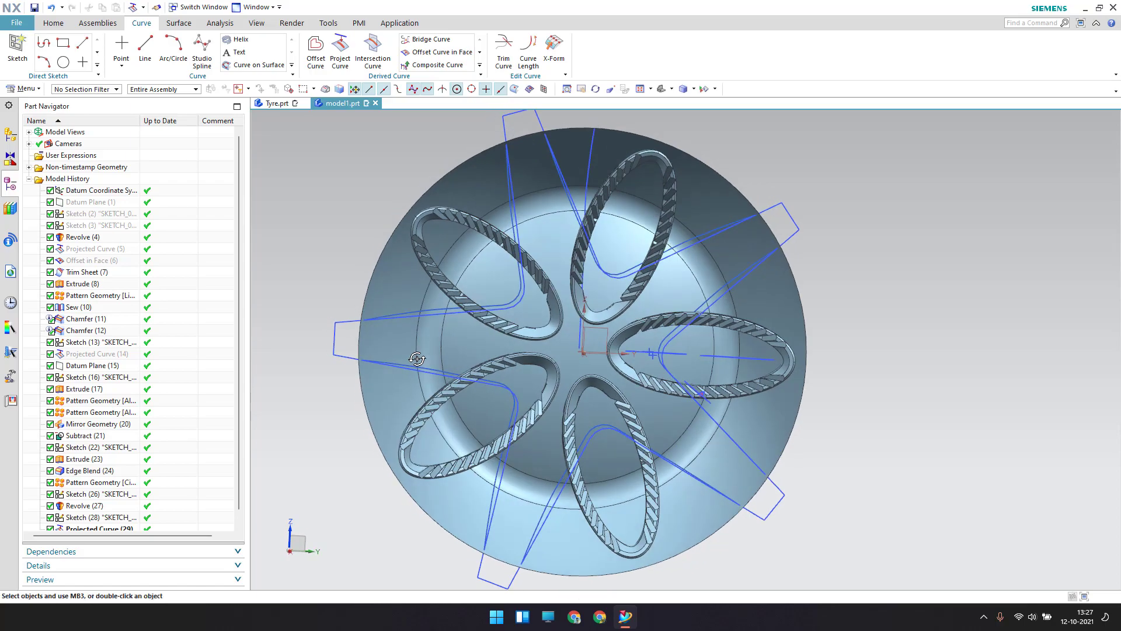
scroll(369, 321, up, 5)
mouse_move(385, 313)
middle_down()
mouse_move(461, 368)
mouse_move(378, 320)
mouse_move(400, 300)
mouse_move(430, 306)
middle_up()
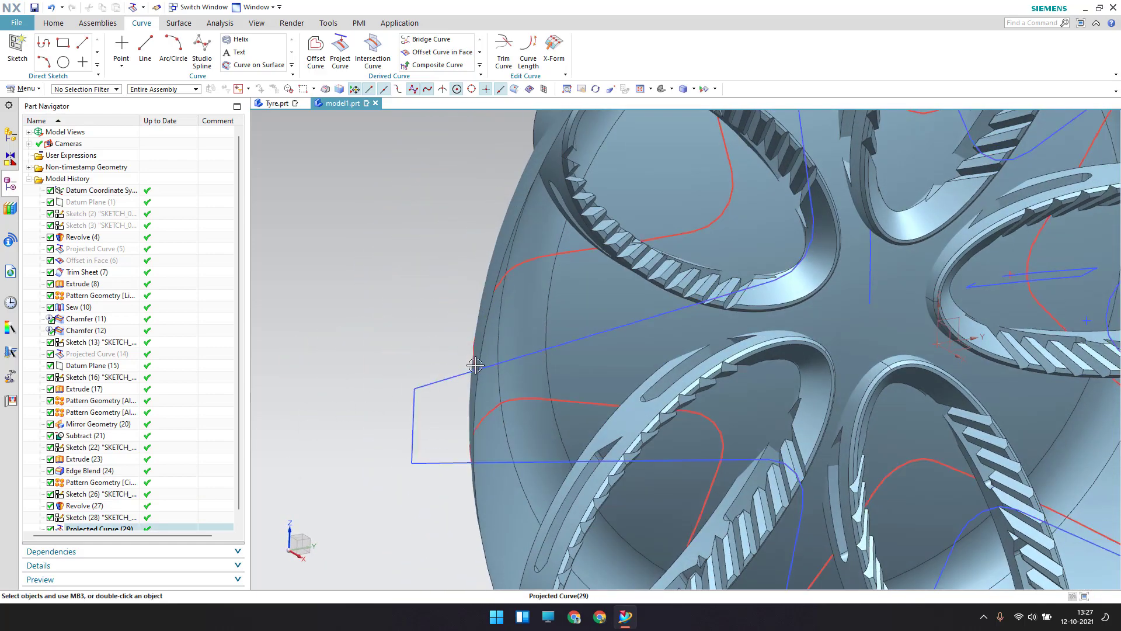
scroll(476, 365, down, 2)
middle_drag(466, 360, 323, 388)
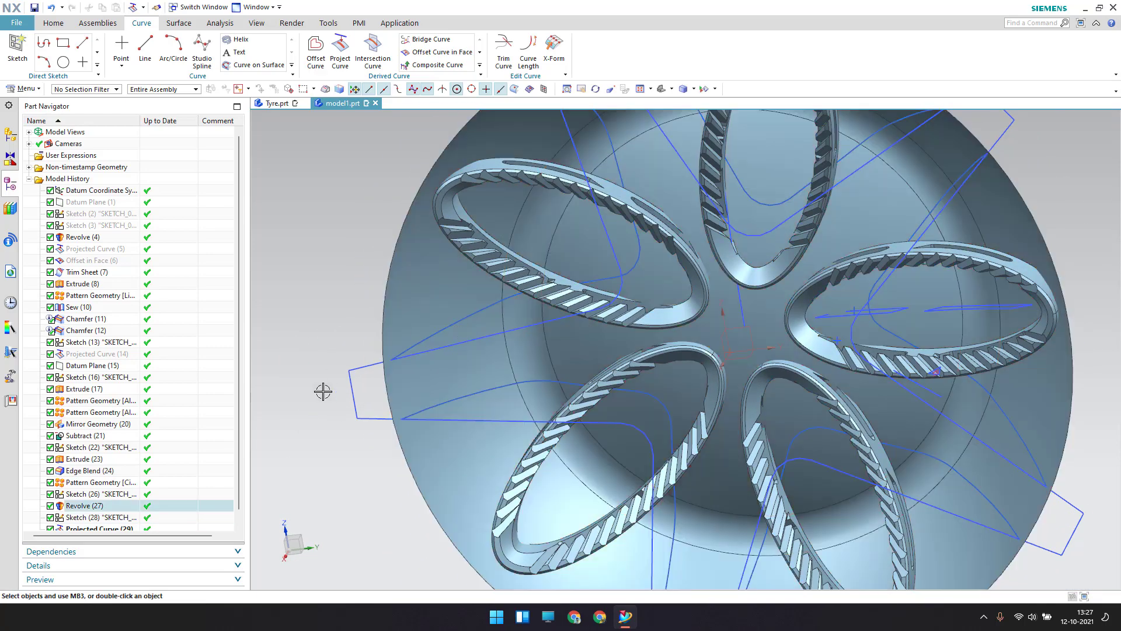
scroll(456, 346, up, 5)
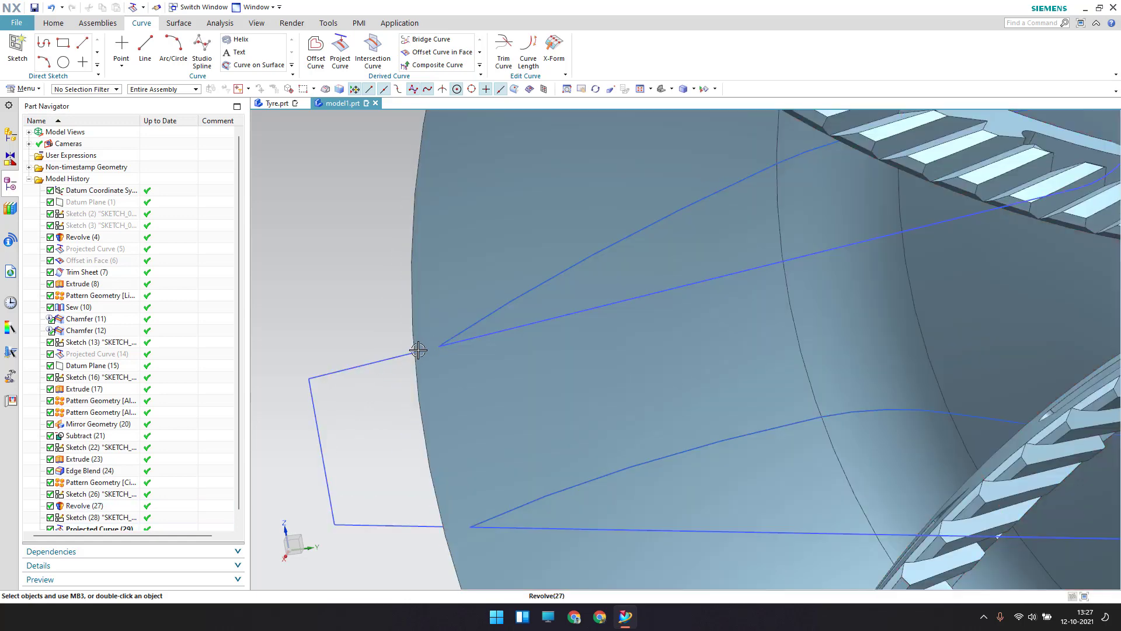
scroll(561, 284, down, 2)
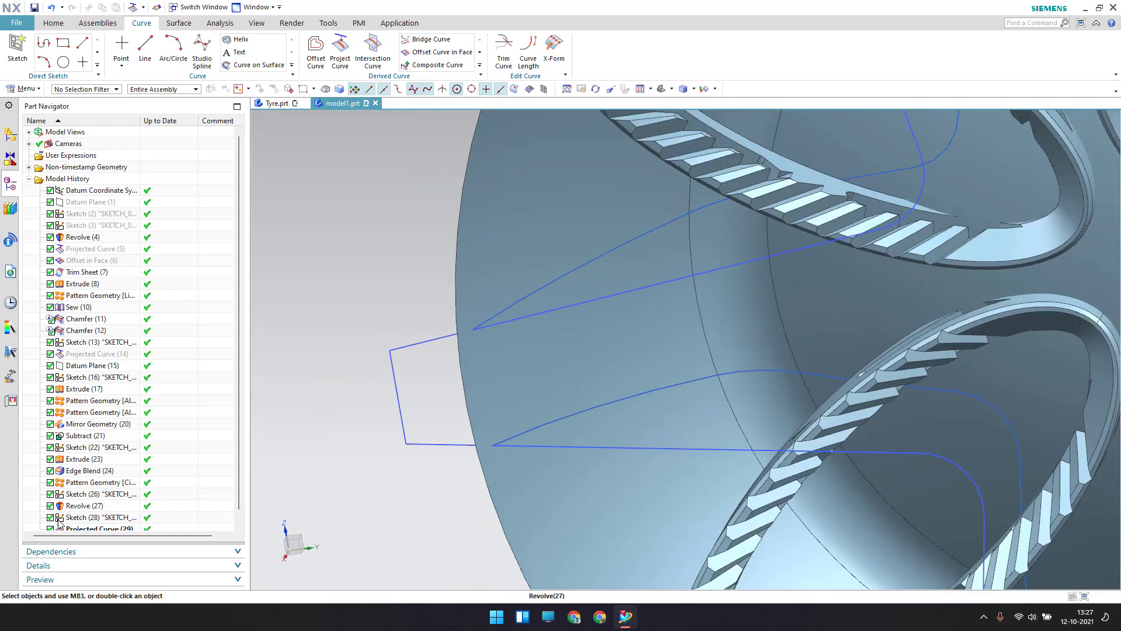
- Edit the latest projected curve feature to use the Project Both Sides option along its vector
scroll(89, 519, down, 1)
double_click(89, 518)
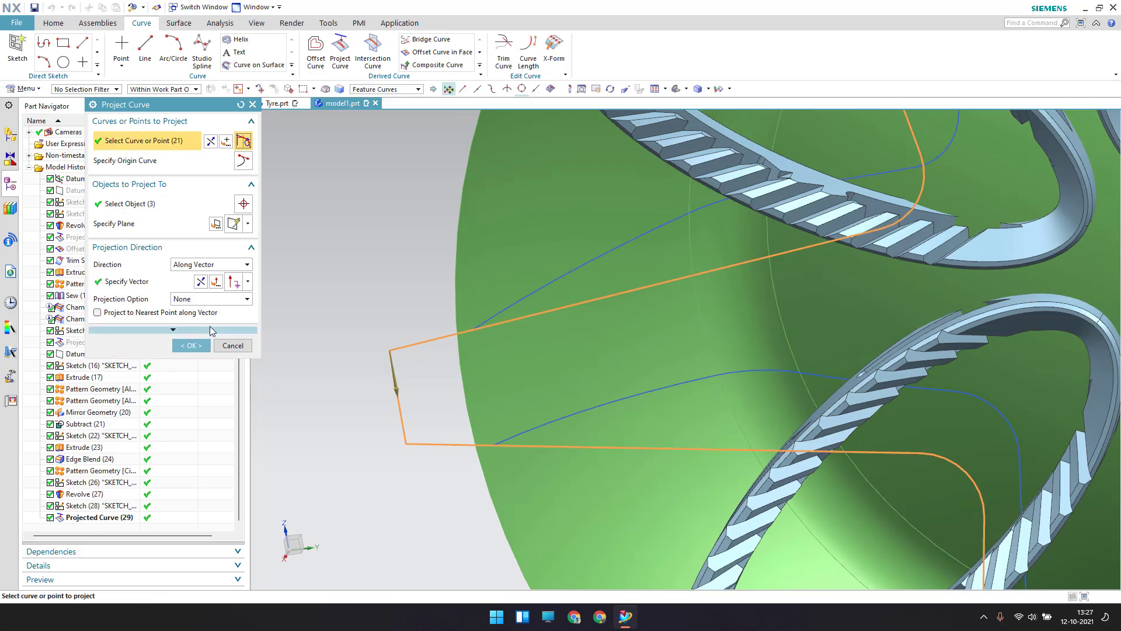
click(185, 299)
click(188, 316)
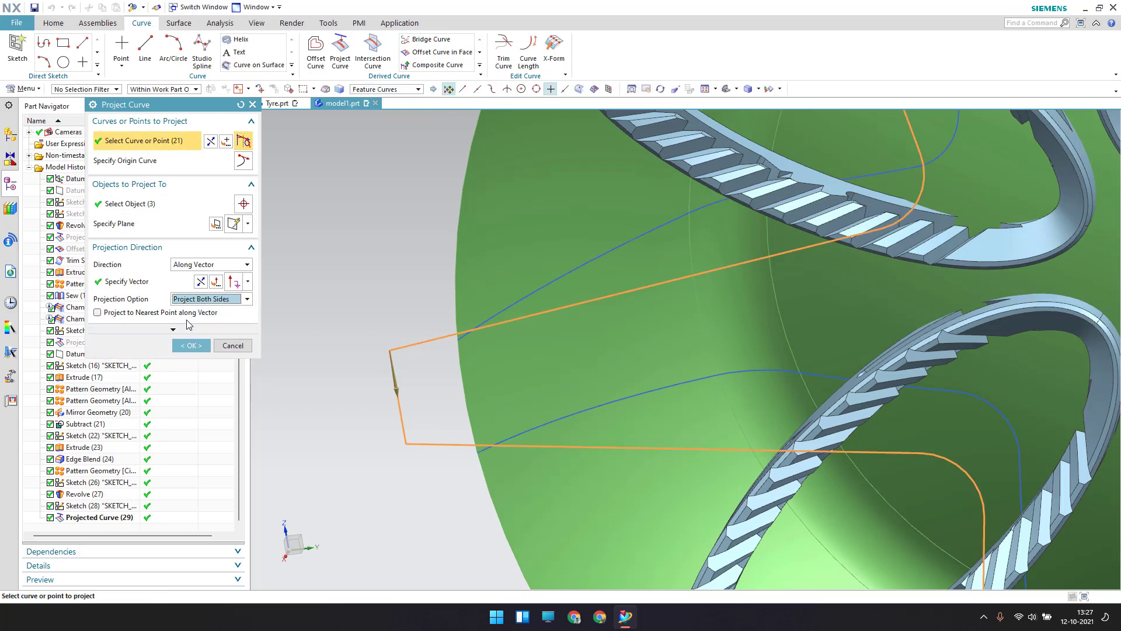
click(190, 346)
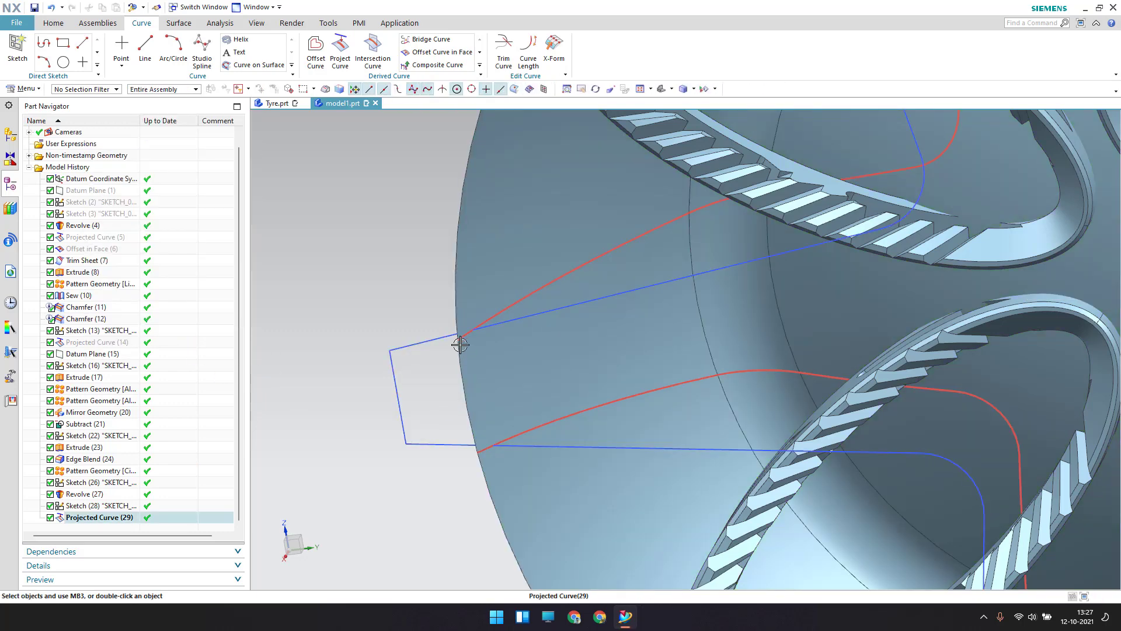
- Hide the patterned spoke sketch, keeping the projected curves on the revolved sheet displayed
scroll(440, 367, down, 5)
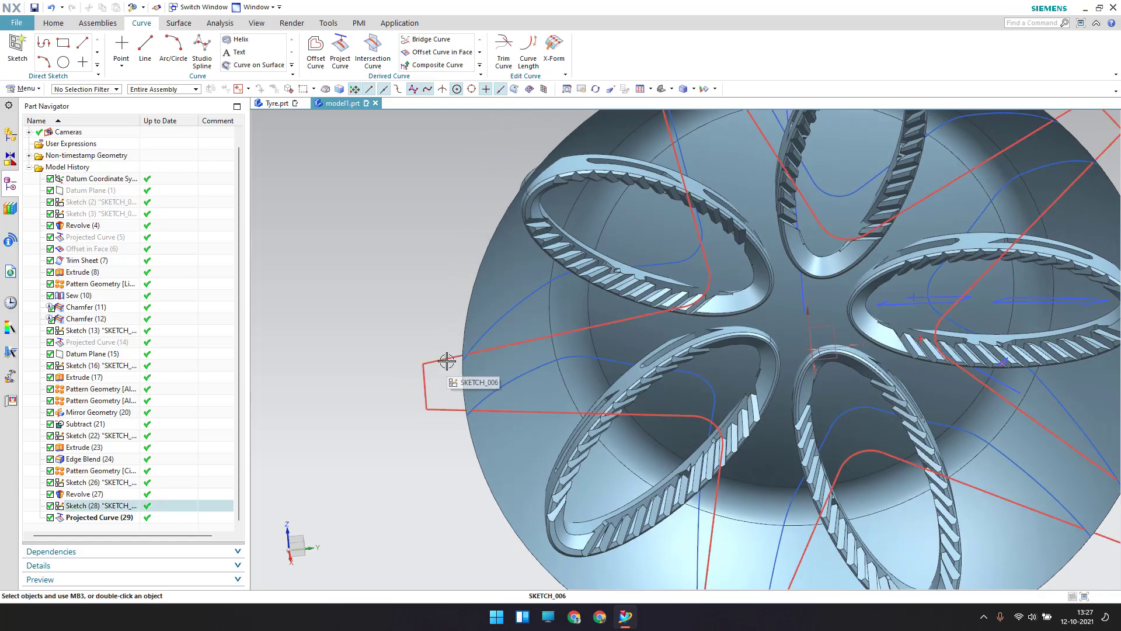
scroll(456, 402, down, 2)
middle_drag(453, 403, 452, 387)
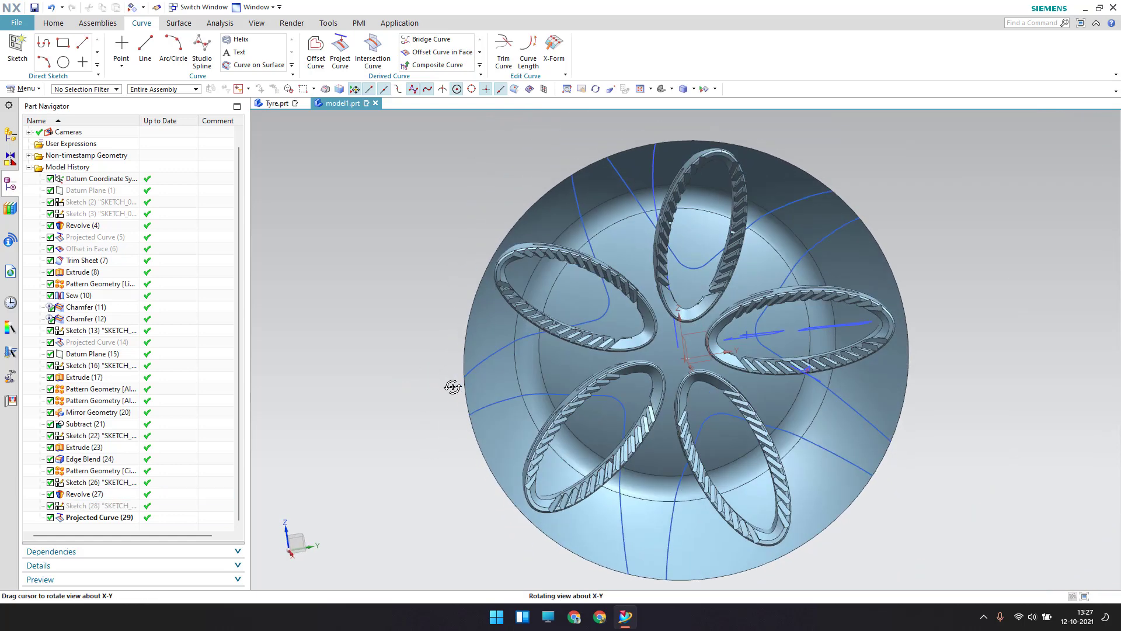
scroll(452, 387, up, 1)
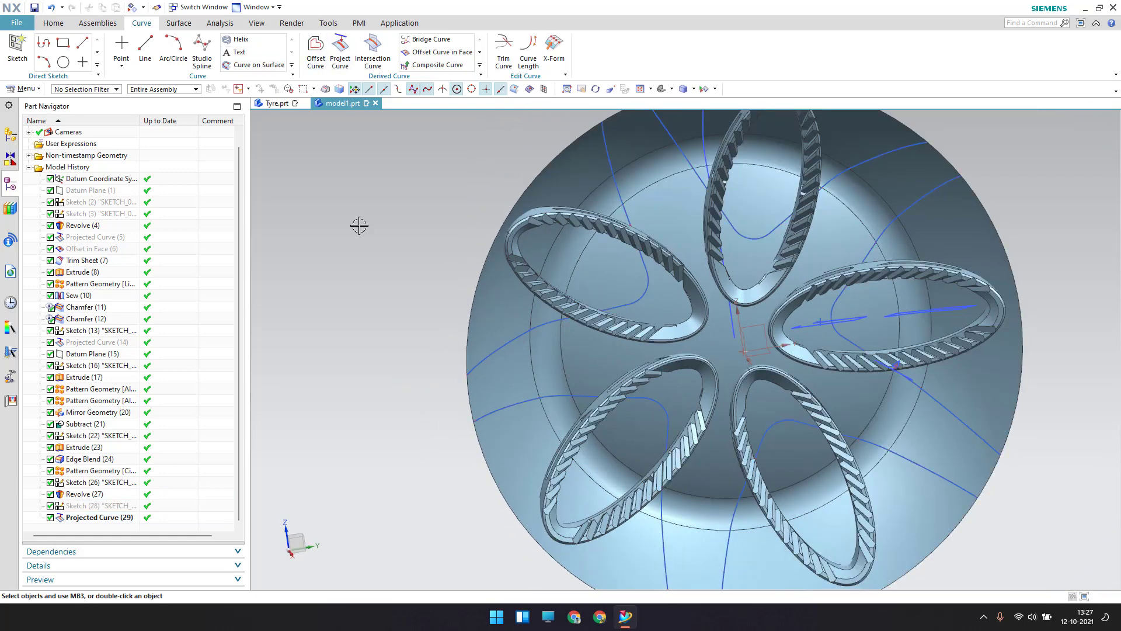
- Trim the revolved sheet with the projected curves, normal to face, discarding the region behind the upper-left oval ring
click(55, 23)
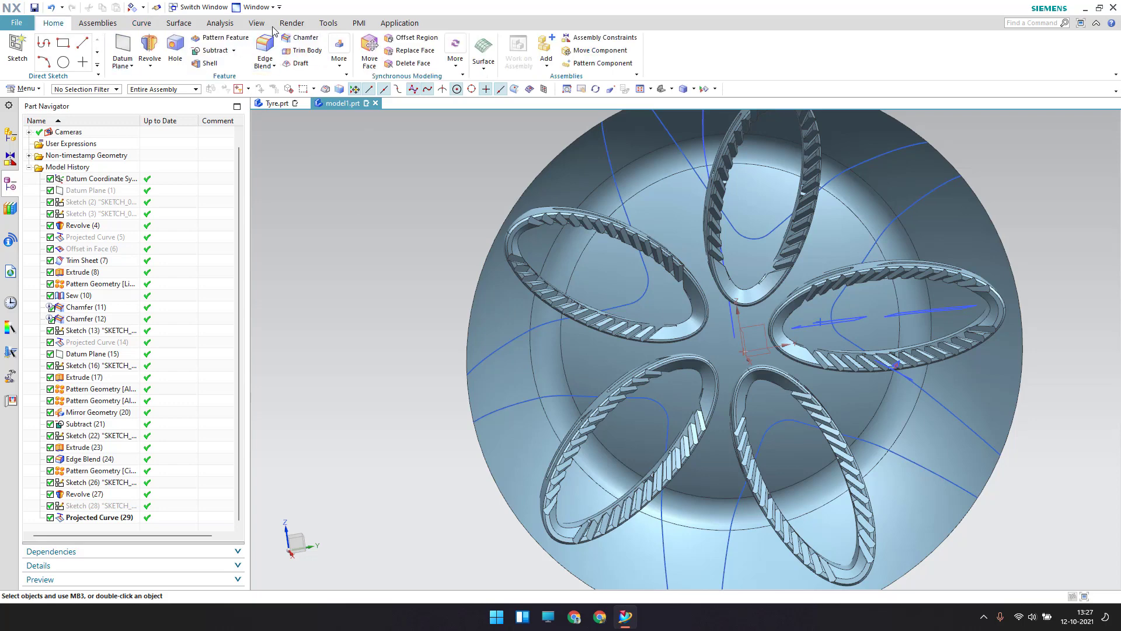
click(178, 23)
click(429, 42)
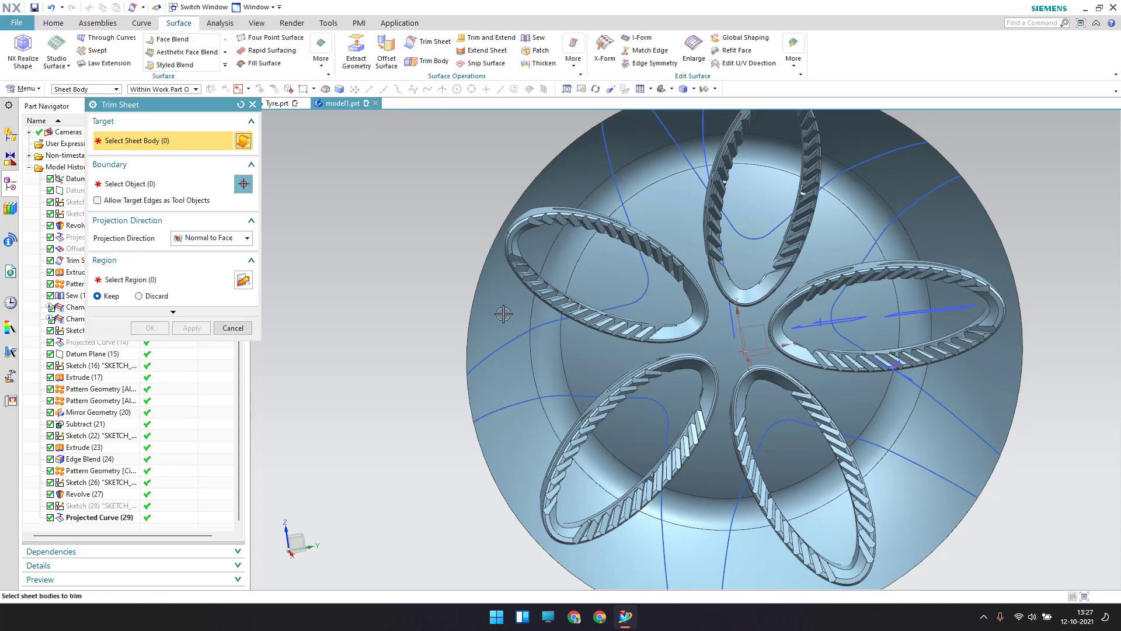
click(555, 168)
click(157, 296)
click(495, 353)
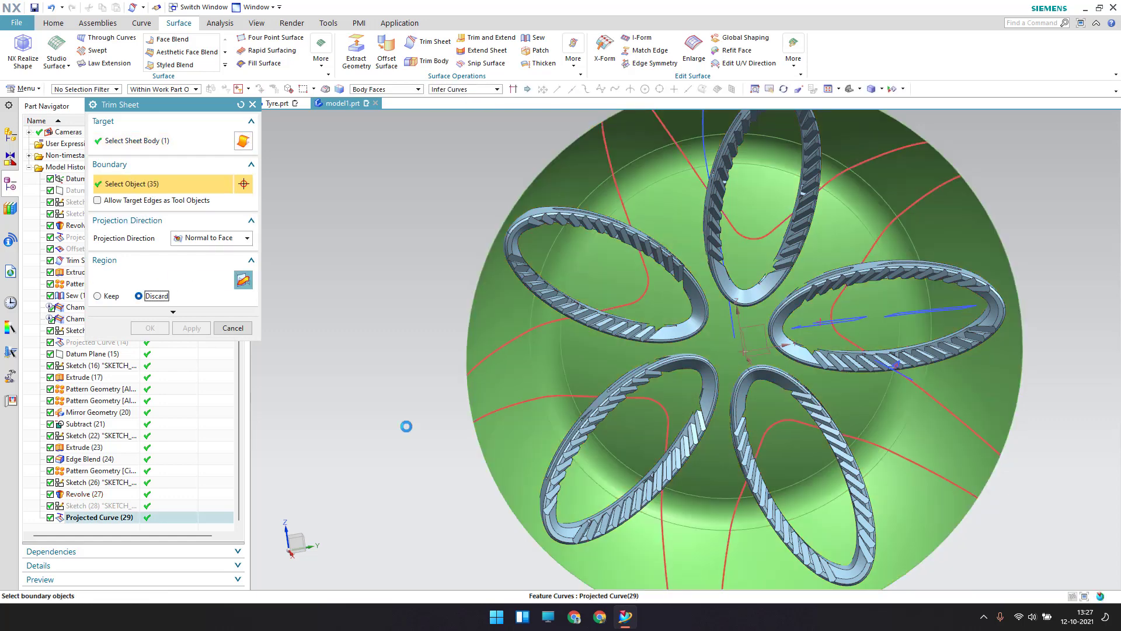
click(151, 329)
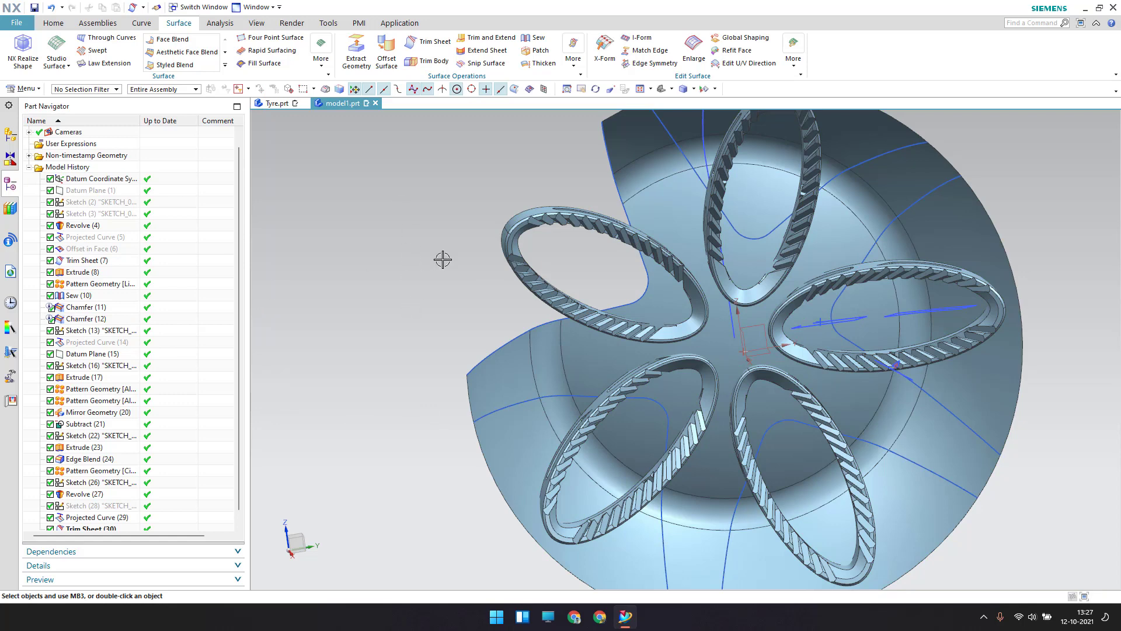
- Trim the sheet by the projected curves again, discarding the region behind the topmost oval ring
shift+middle_drag(443, 258, 421, 300)
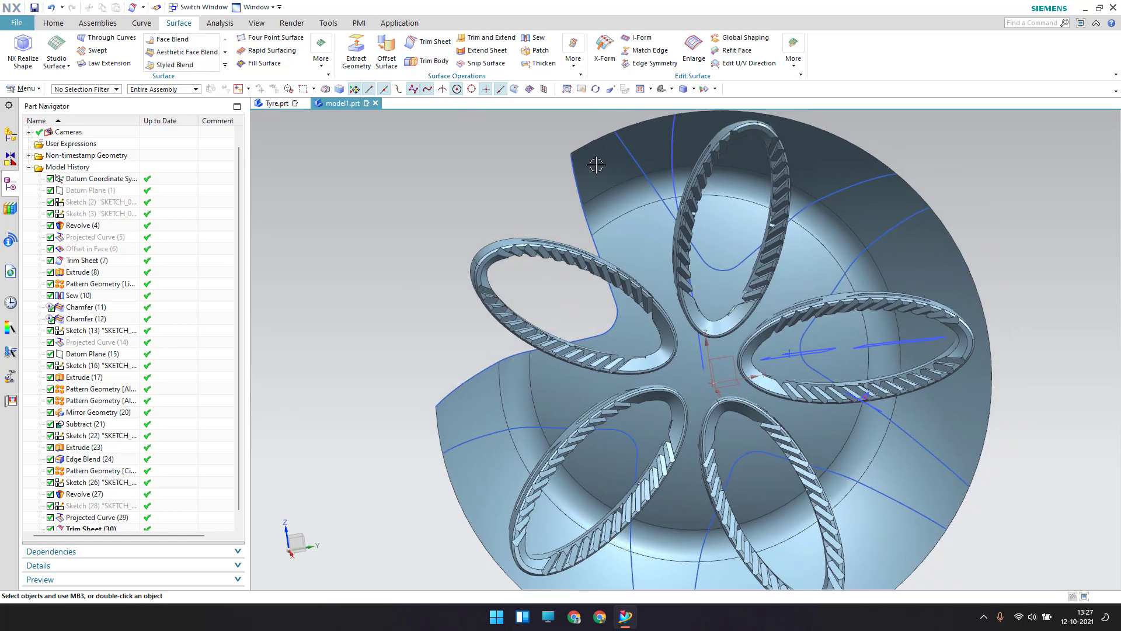
click(427, 42)
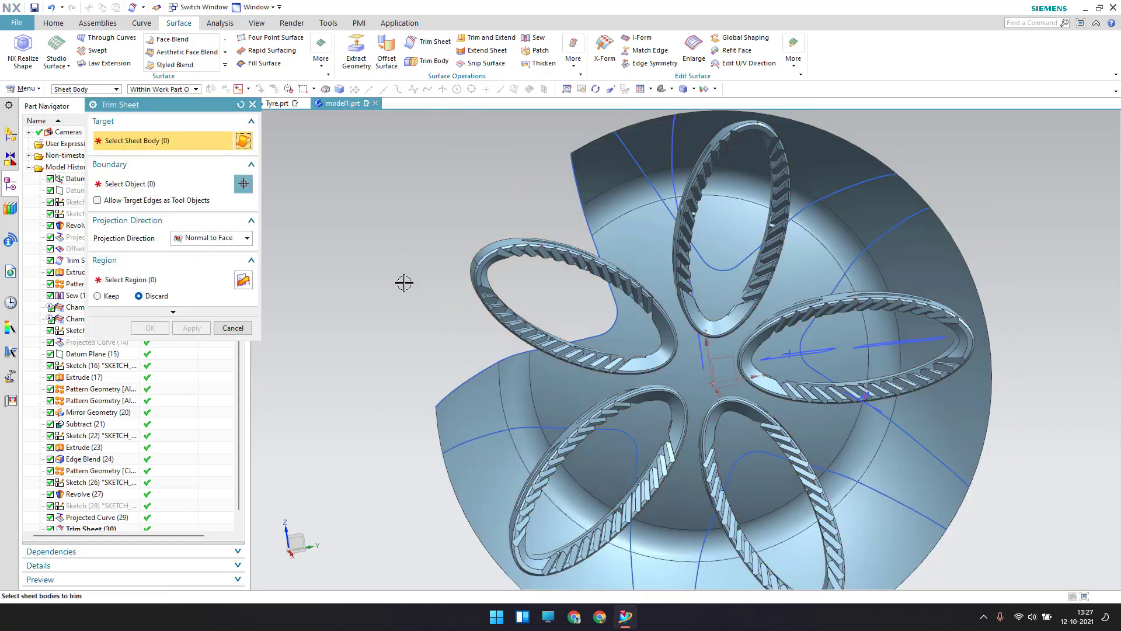
click(685, 152)
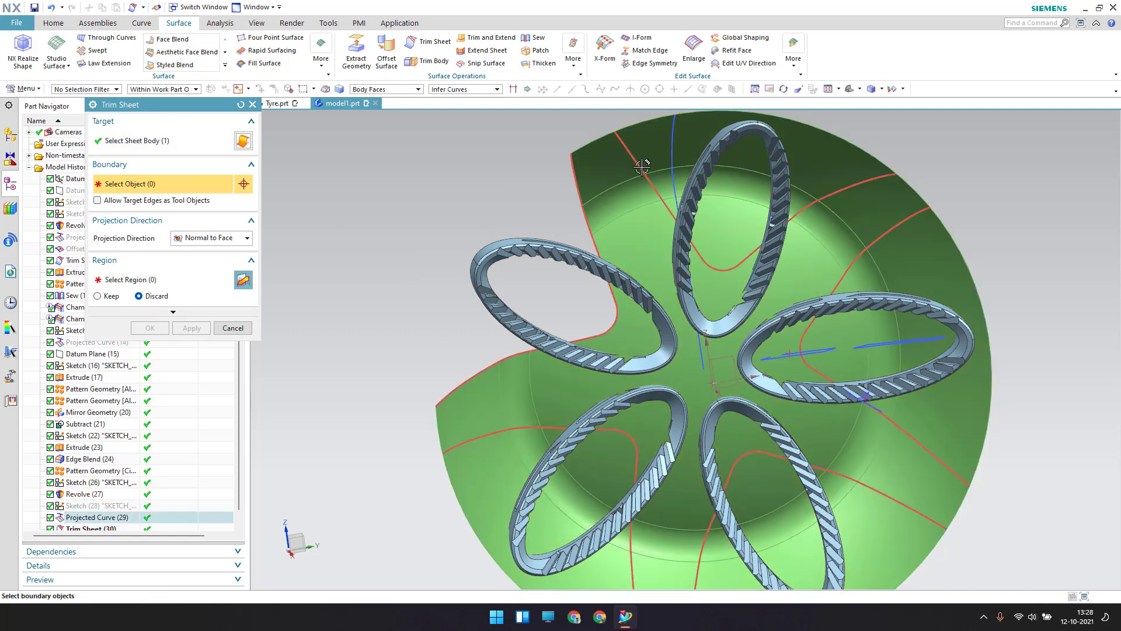
click(175, 329)
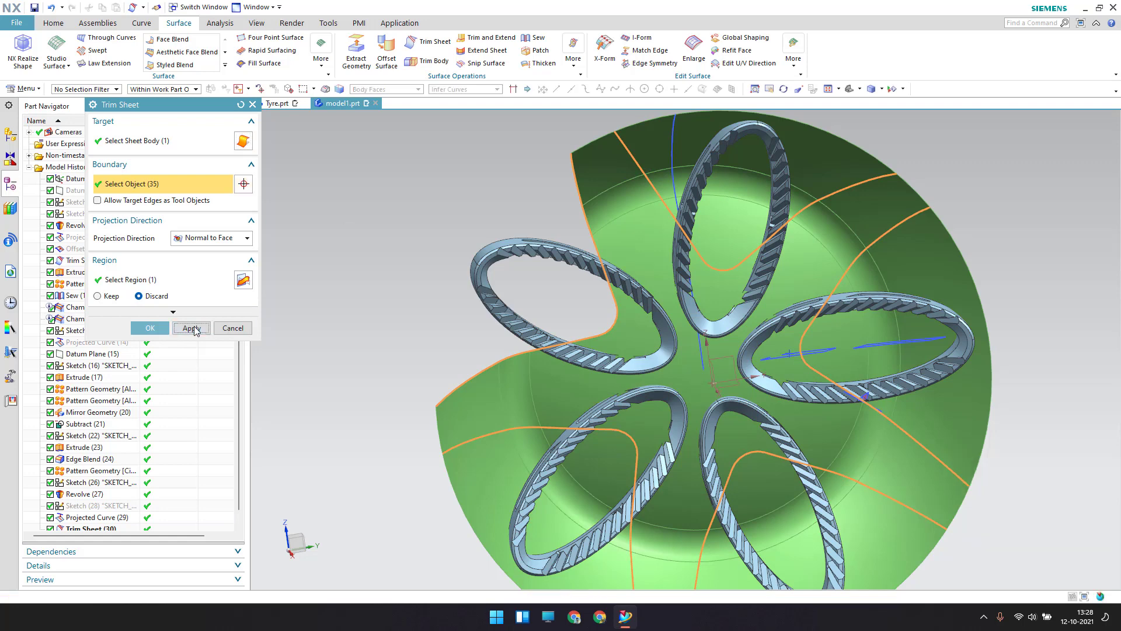
- Use the projected curves as boundary to discard the sheet region behind the right oval ring
click(890, 256)
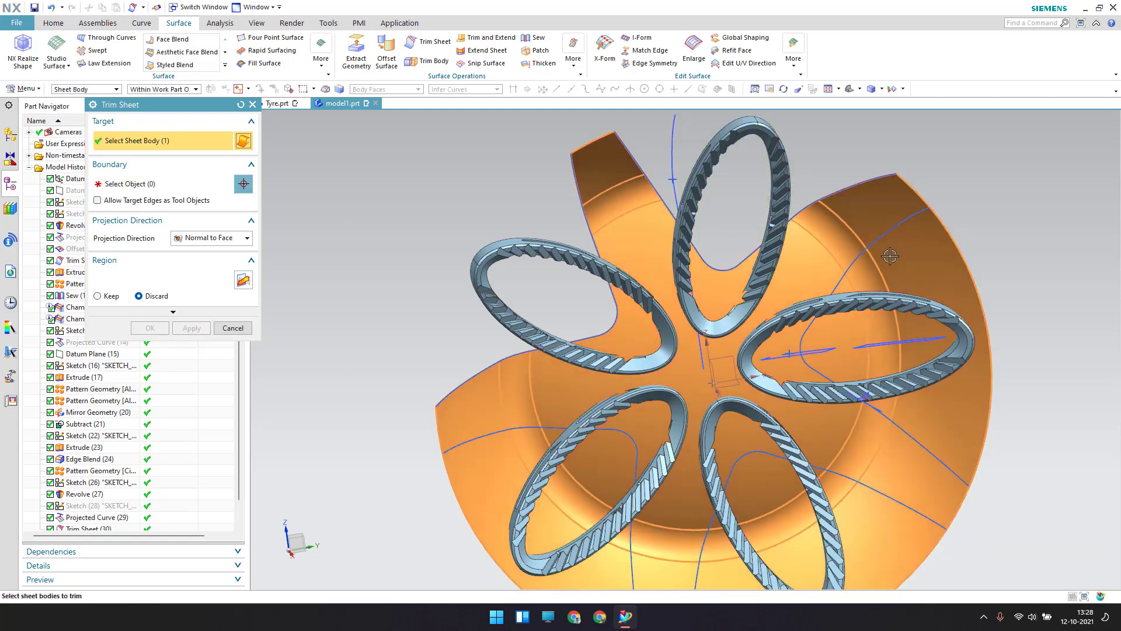
click(235, 188)
click(899, 222)
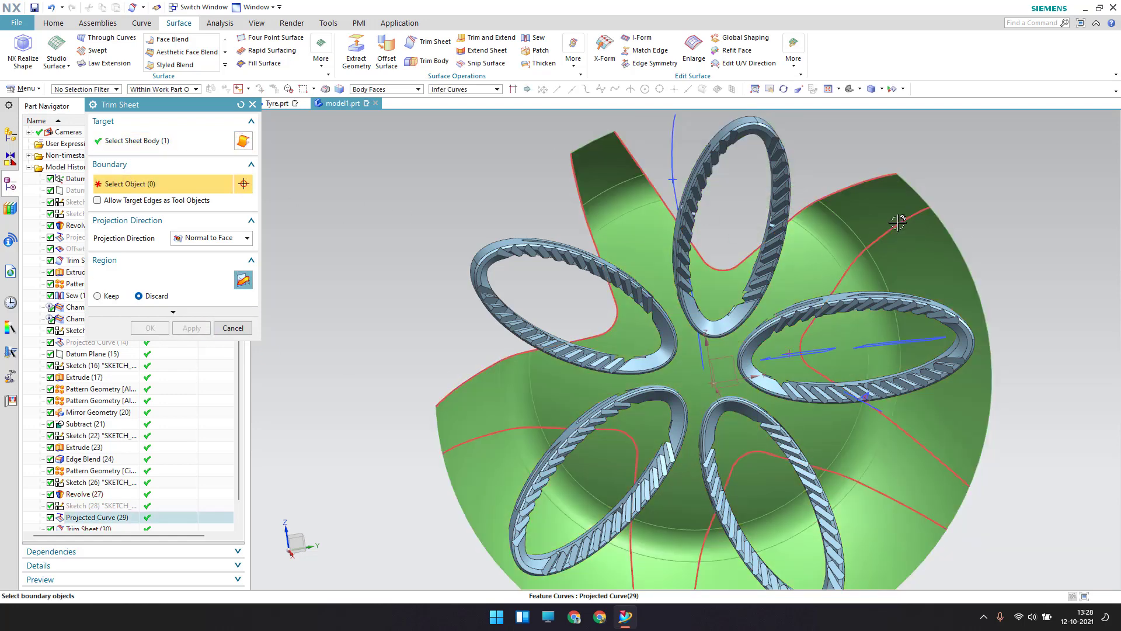
click(192, 328)
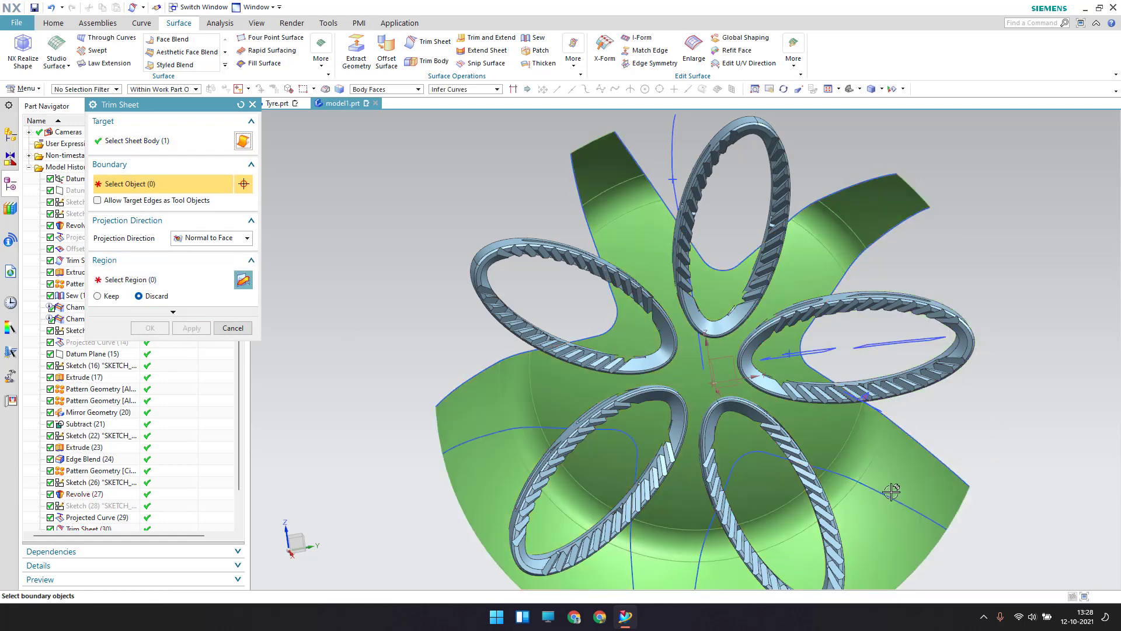
- Trim away the last two sheet regions, behind the lower-right and lower-left oval rings, using the projected curves
scroll(732, 268, up, 3)
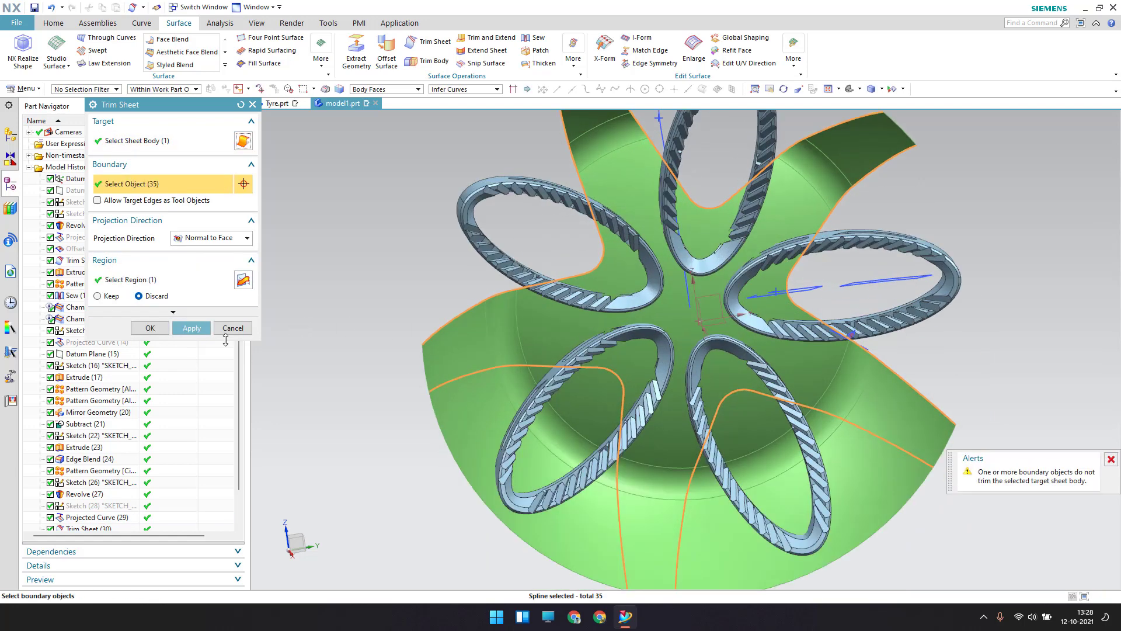
click(201, 332)
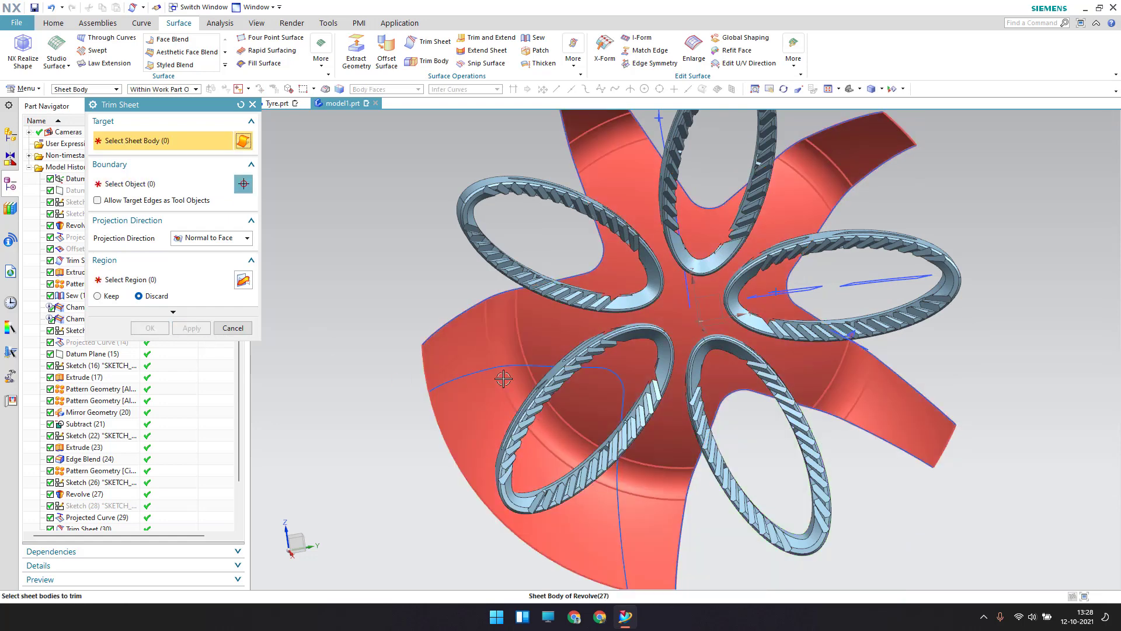
click(502, 368)
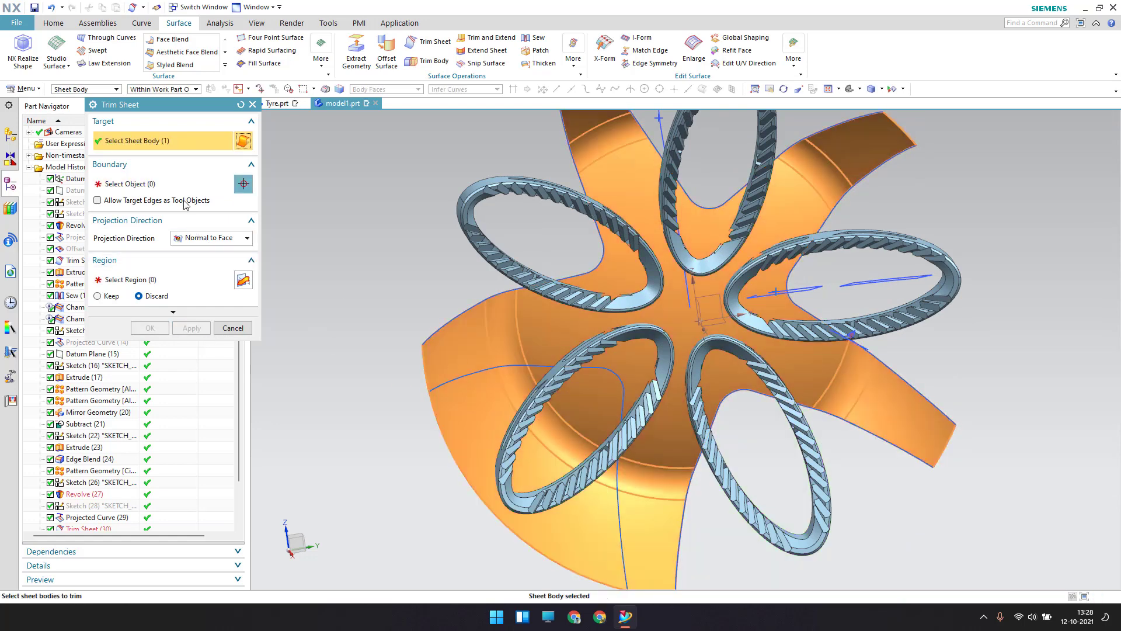
click(528, 368)
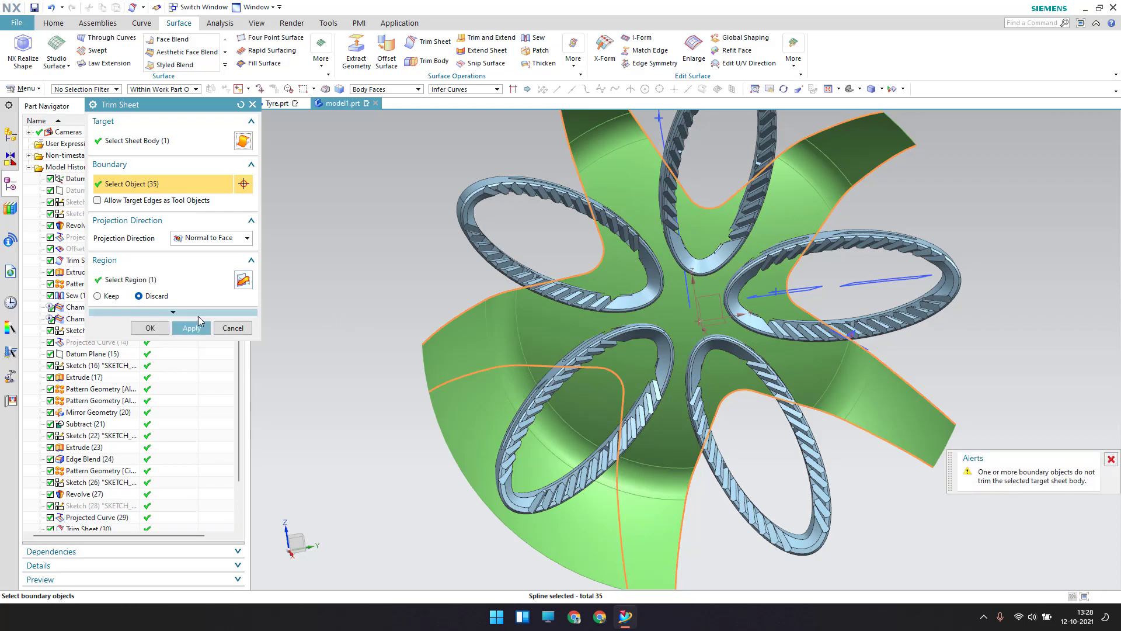
click(161, 329)
middle_drag(634, 420, 641, 380)
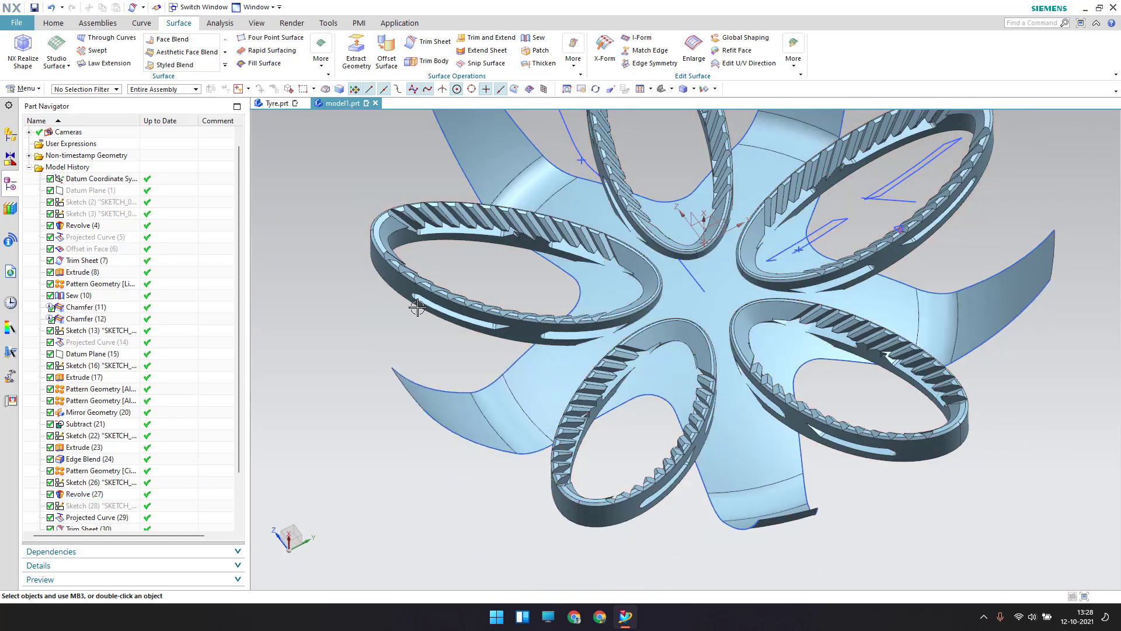
- Pattern the trimmed five-spoke sheet linearly along the reversed X-axis with Pattern Geometry, count 2 and pitch distance 10 mm
click(53, 23)
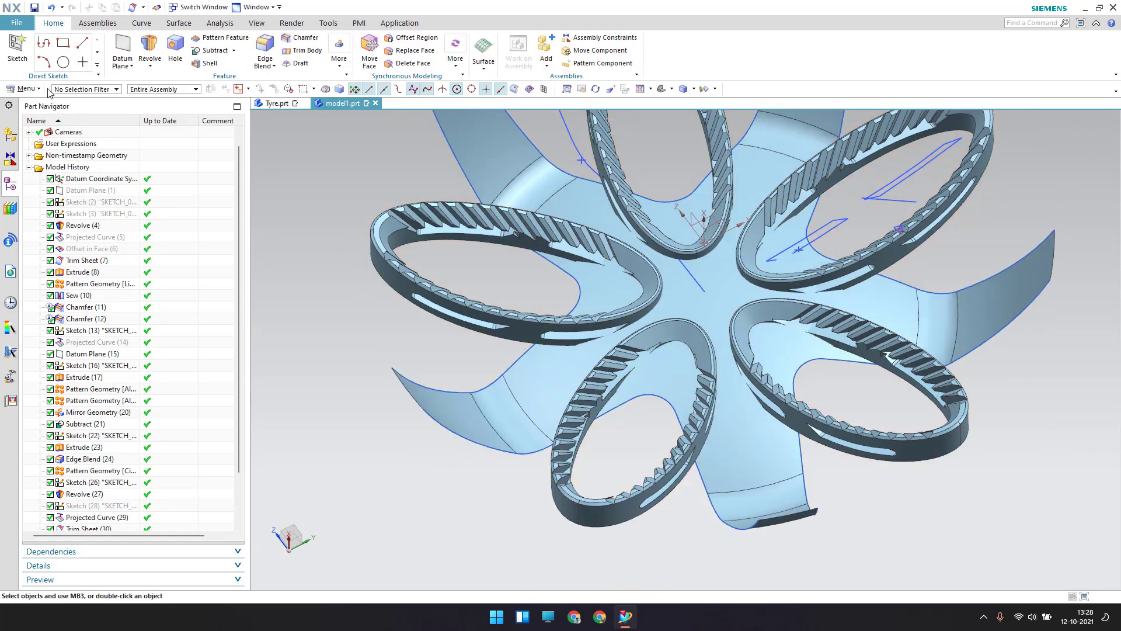
click(28, 89)
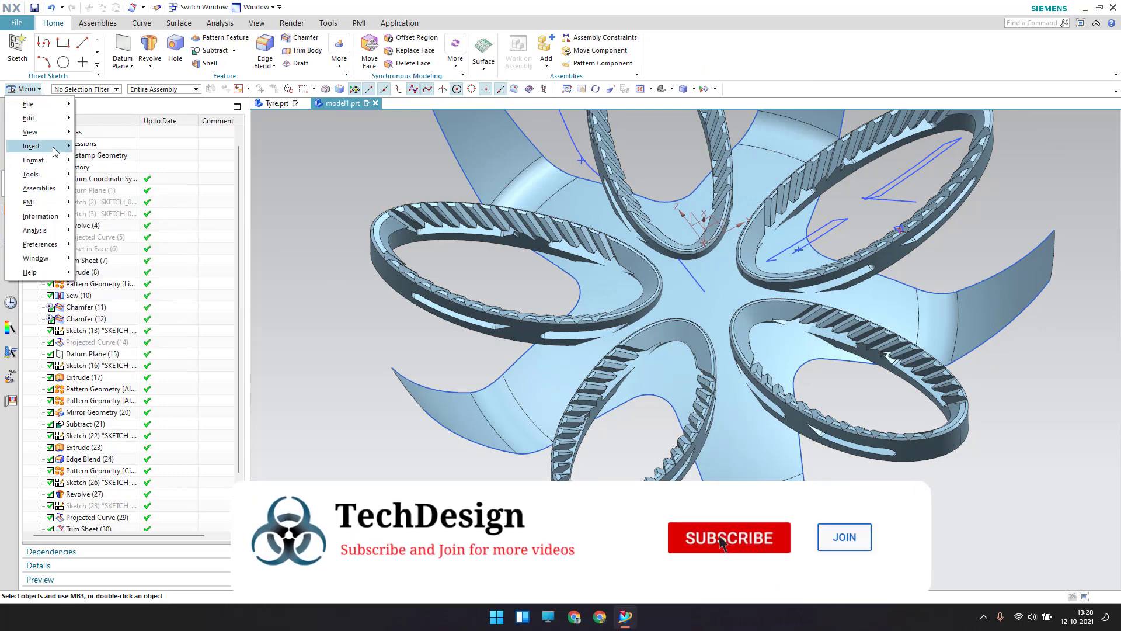
mouse_move(54, 151)
mouse_move(128, 270)
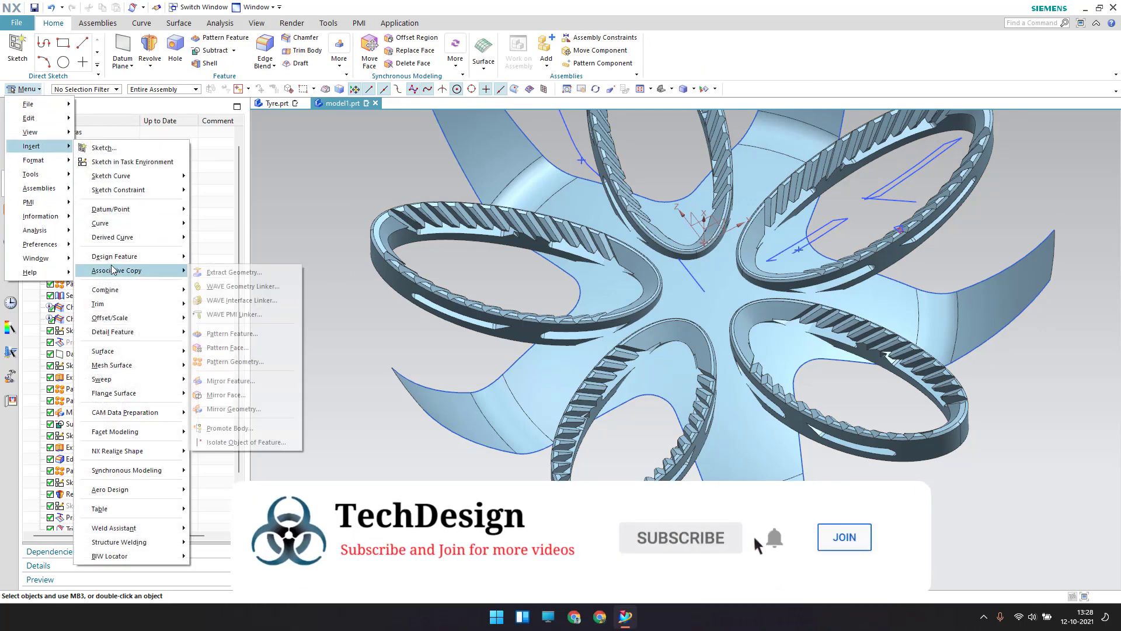
click(239, 362)
click(530, 383)
middle_drag(431, 297, 424, 344)
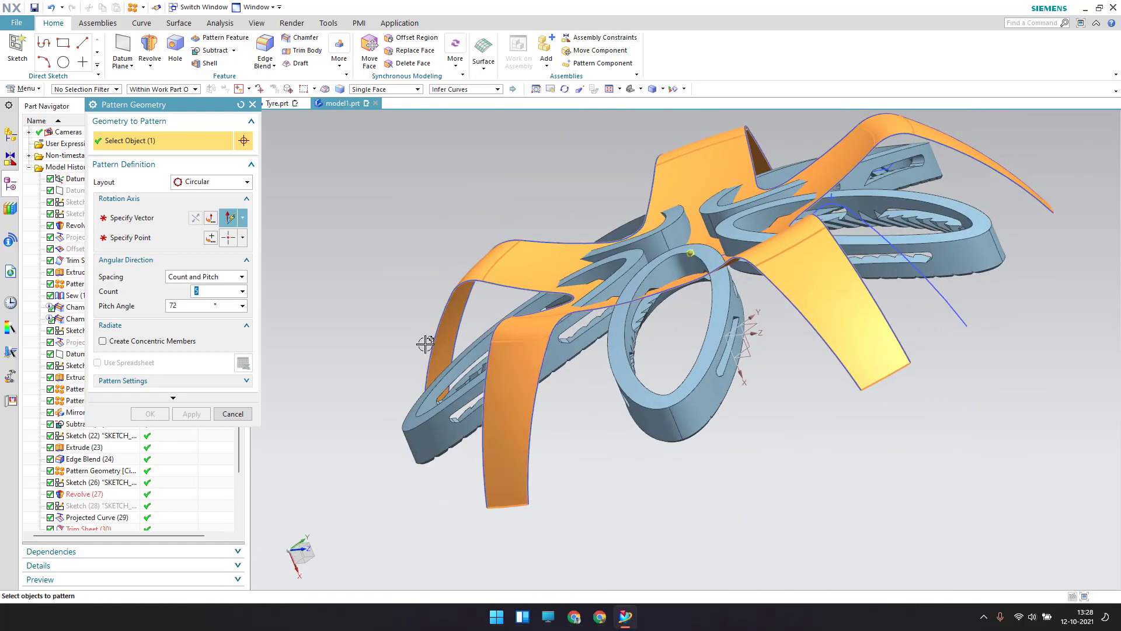
click(138, 223)
click(212, 182)
click(202, 203)
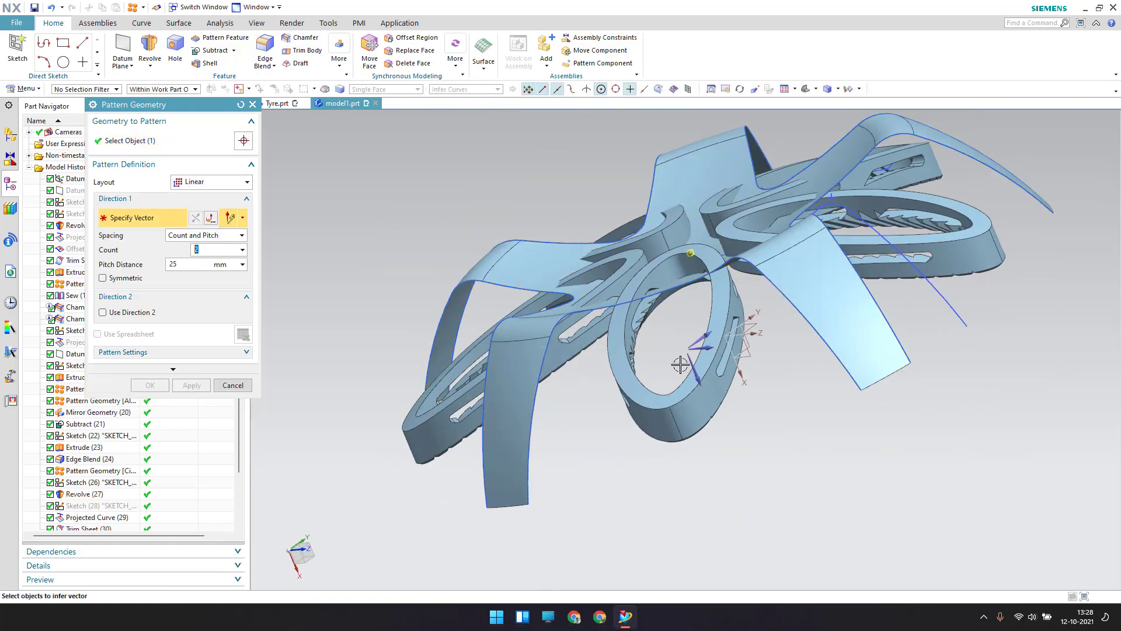
click(701, 377)
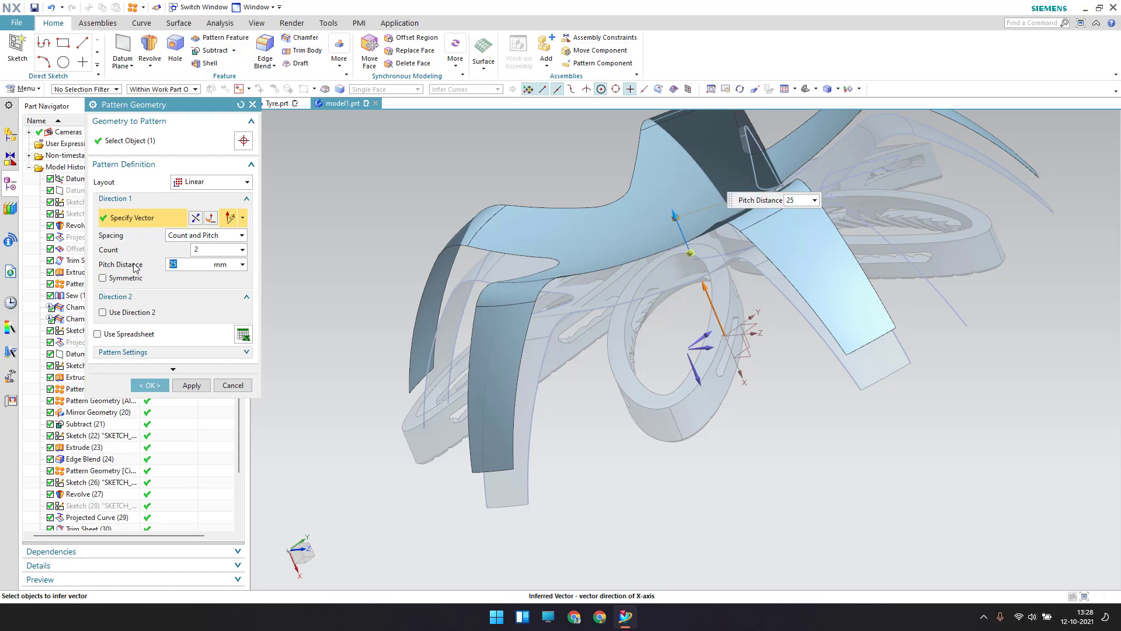
key(Return)
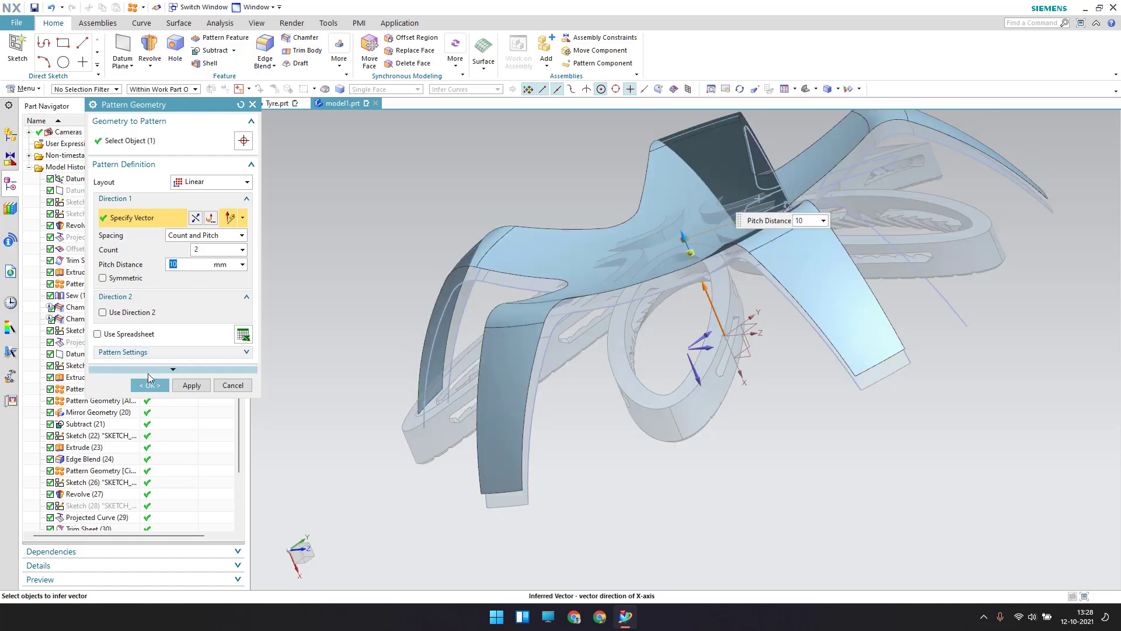
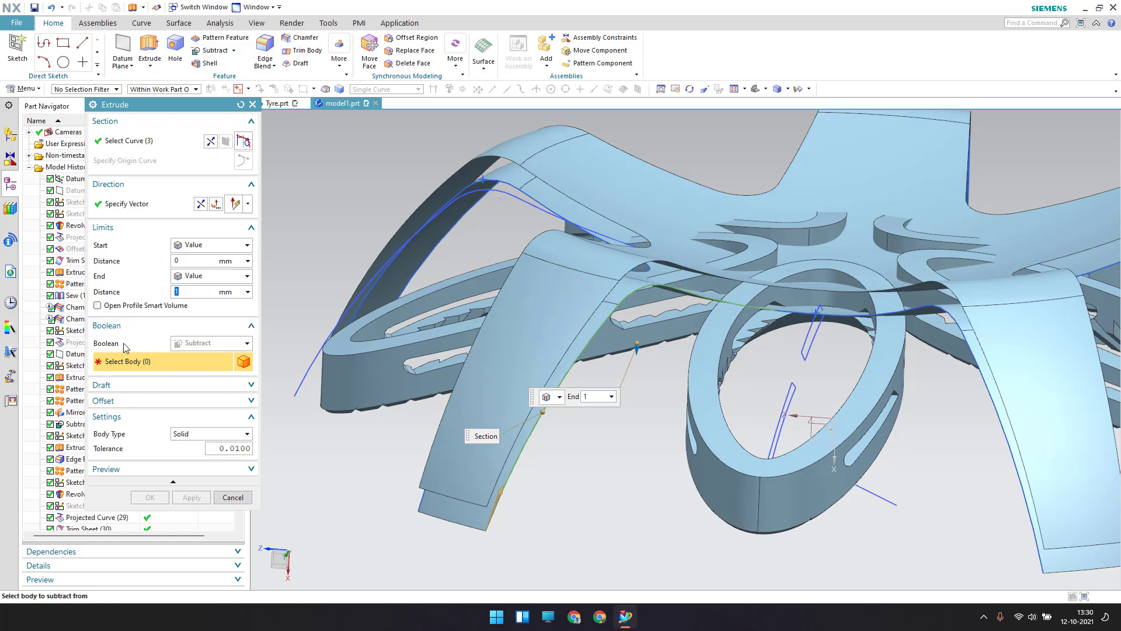
- Set the extrusion's Boolean to None and continue its section along the sheet edge around the gap beside the first selected spoke
click(191, 346)
click(193, 357)
scroll(835, 345, up, 5)
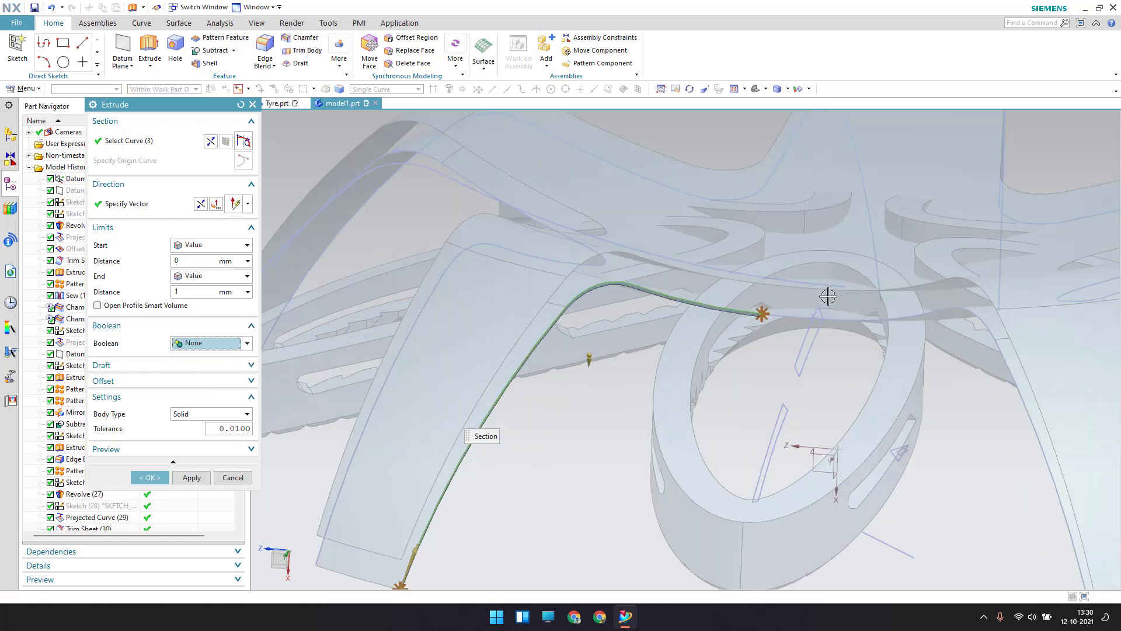
middle_drag(771, 323, 768, 340)
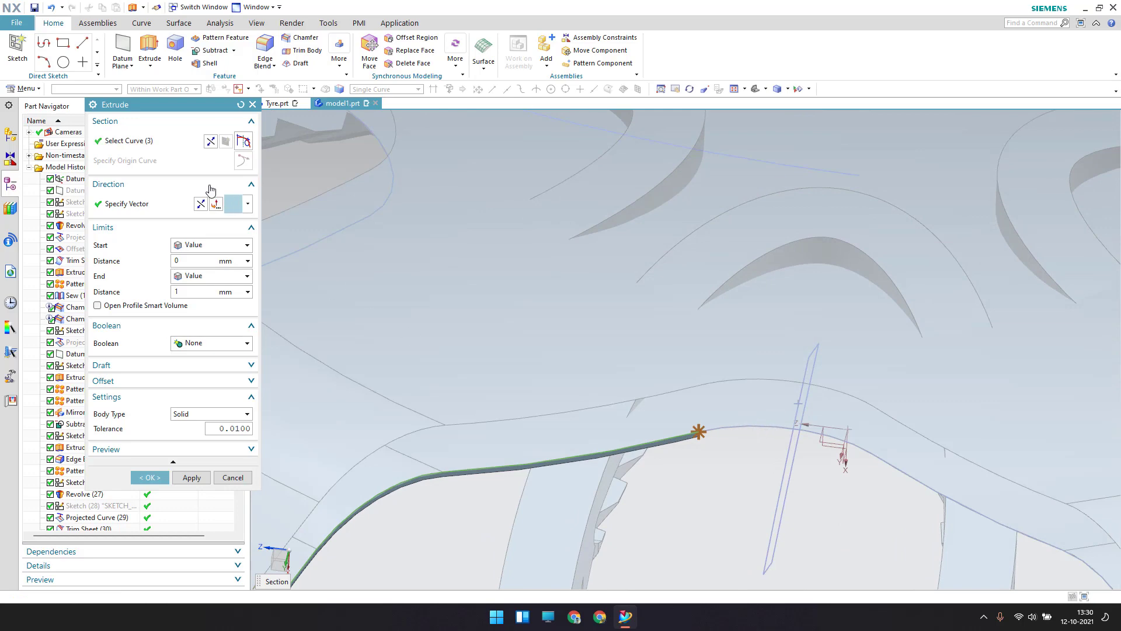
click(737, 429)
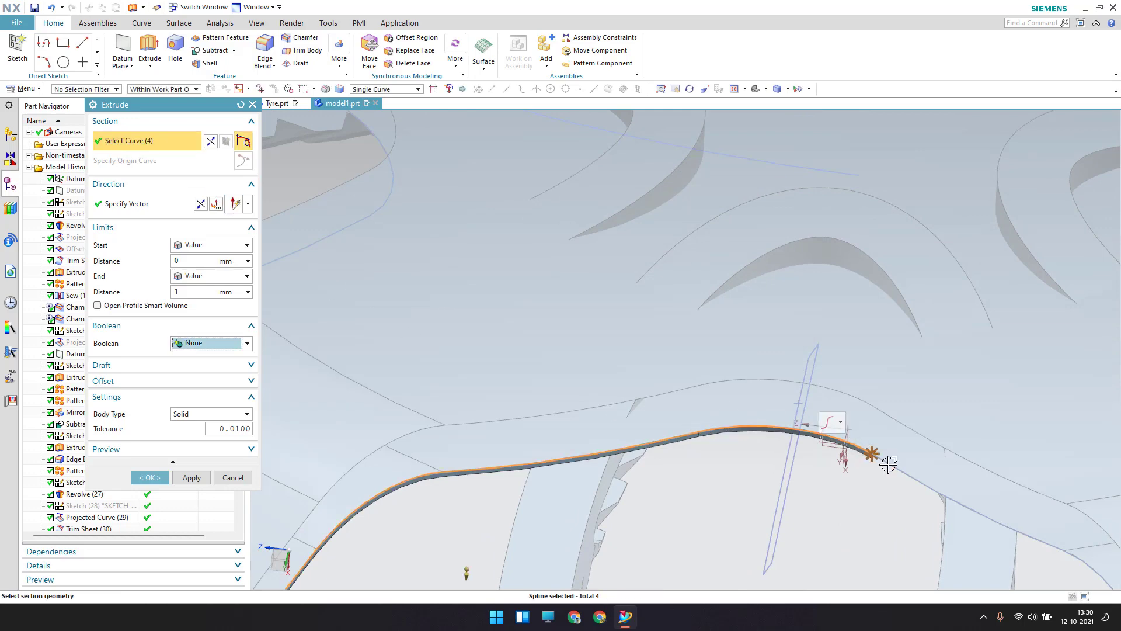
click(889, 464)
scroll(804, 366, down, 5)
scroll(908, 451, up, 4)
click(884, 413)
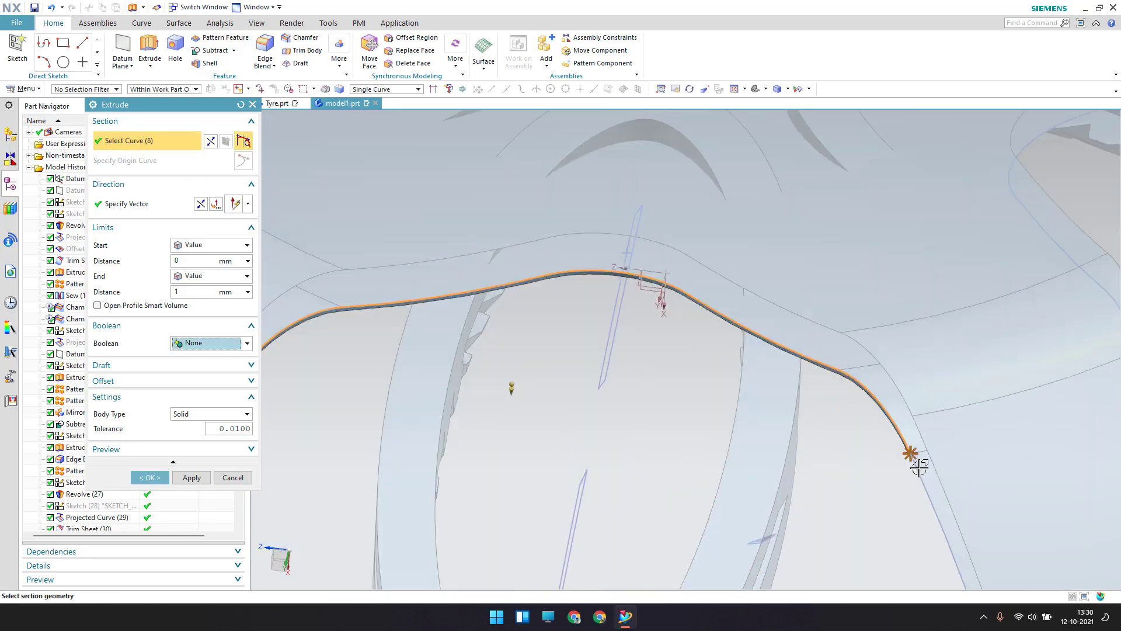
- Add the next spoke's near side, tip and far side edges to the extrude section
click(919, 468)
scroll(782, 315, down, 8)
scroll(851, 450, up, 6)
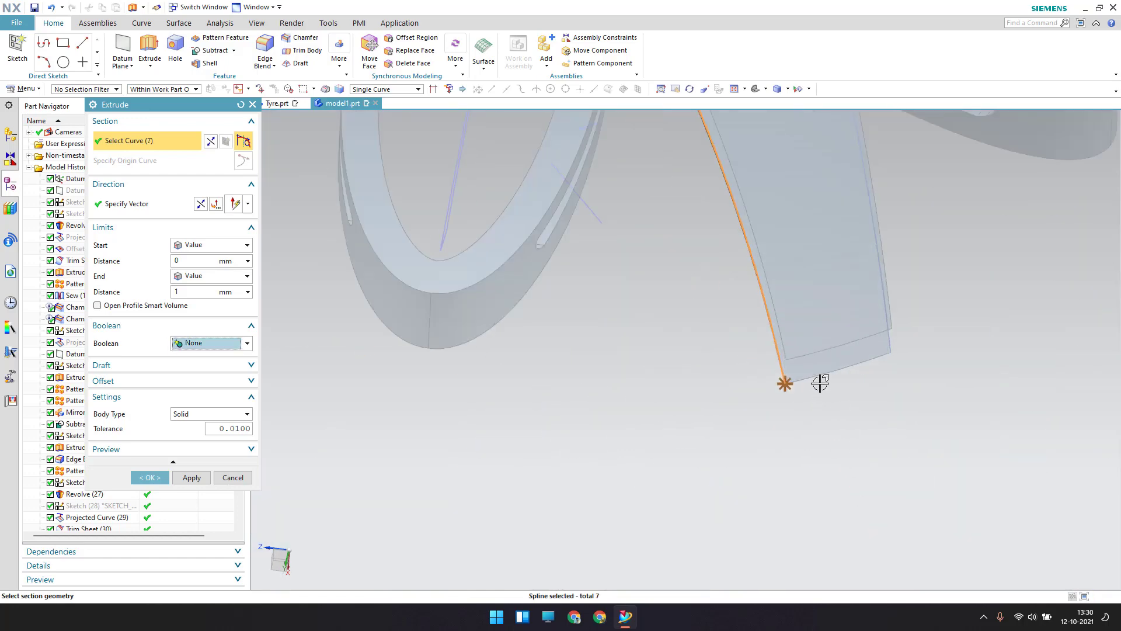
click(843, 366)
click(888, 344)
- Continue the section from the second spoke around the second inter-spoke gap, selecting each edge curve up to the third spoke
scroll(766, 380, up, 3)
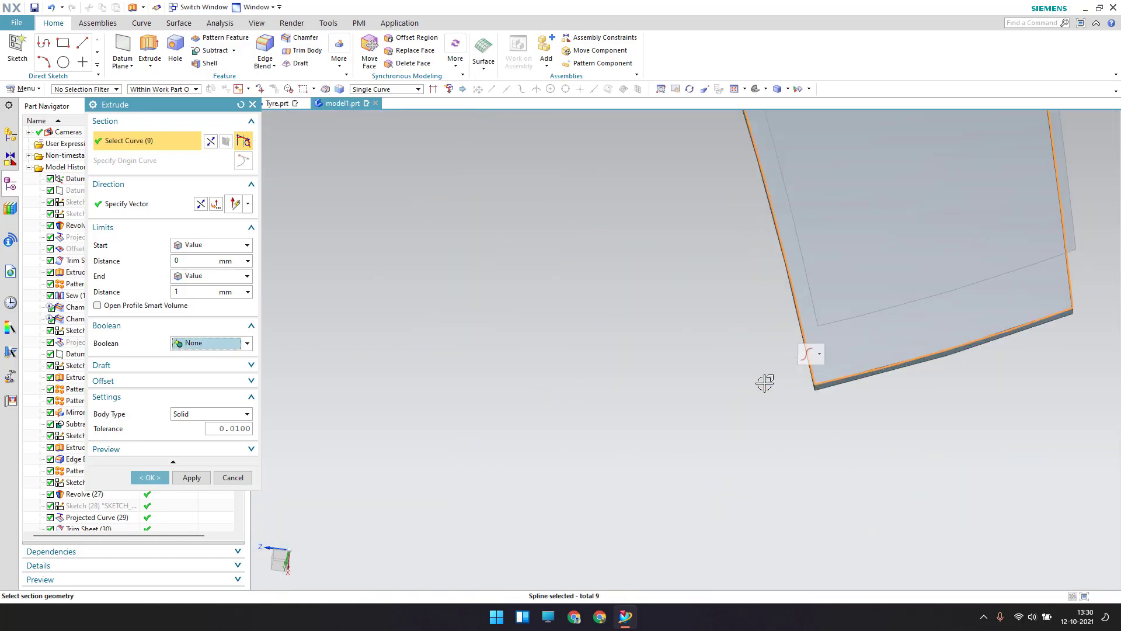
scroll(768, 381, down, 6)
middle_drag(769, 292, 676, 321)
scroll(629, 304, up, 5)
scroll(630, 303, up, 3)
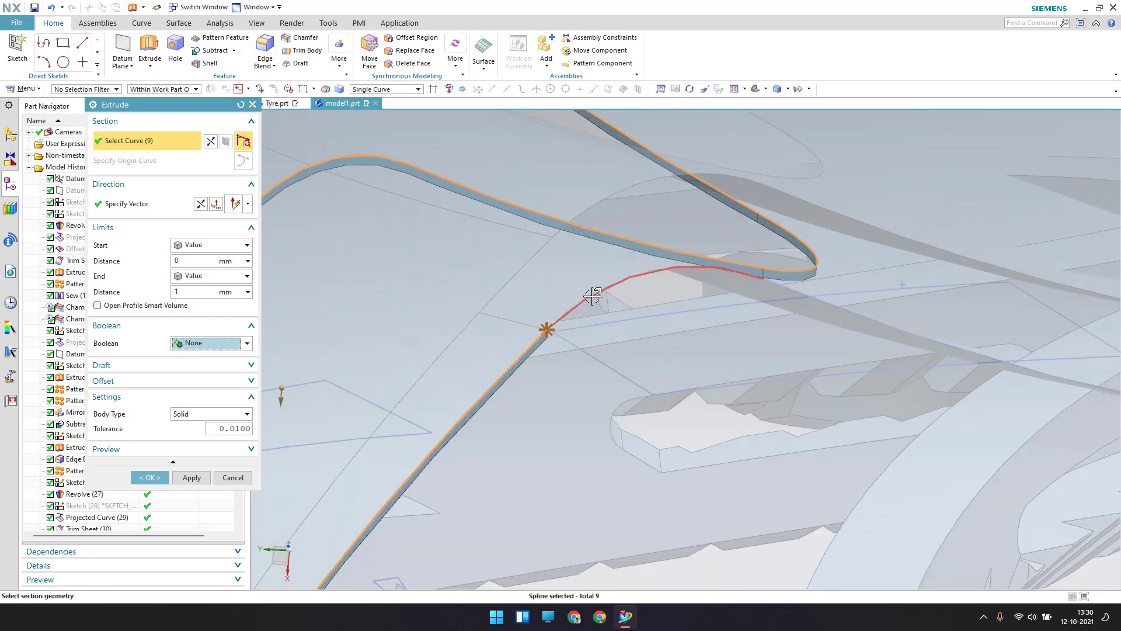
click(593, 296)
click(763, 295)
scroll(675, 274, down, 3)
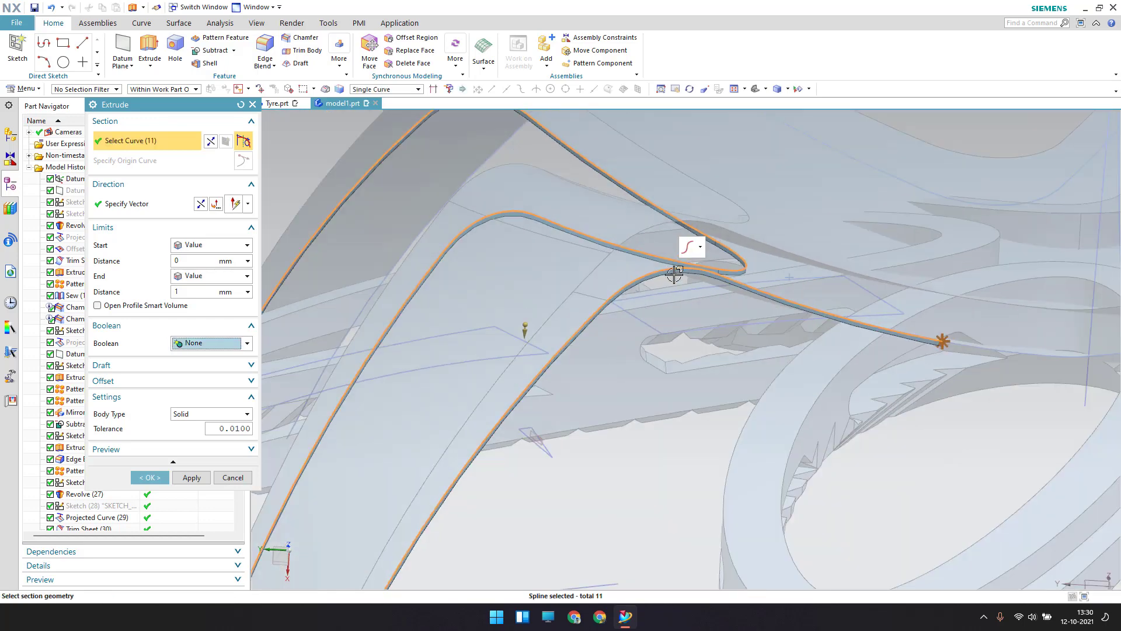
scroll(674, 274, down, 2)
click(884, 326)
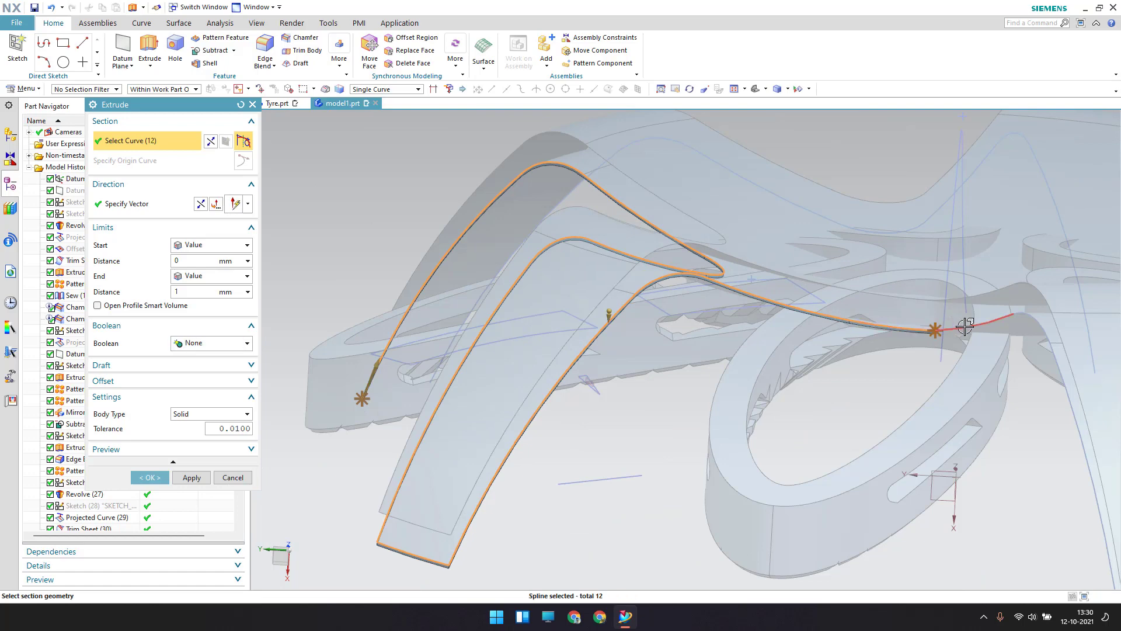
click(965, 327)
- Add both side edges and the tip edge of the third spoke to the extrude section
scroll(933, 308, down, 2)
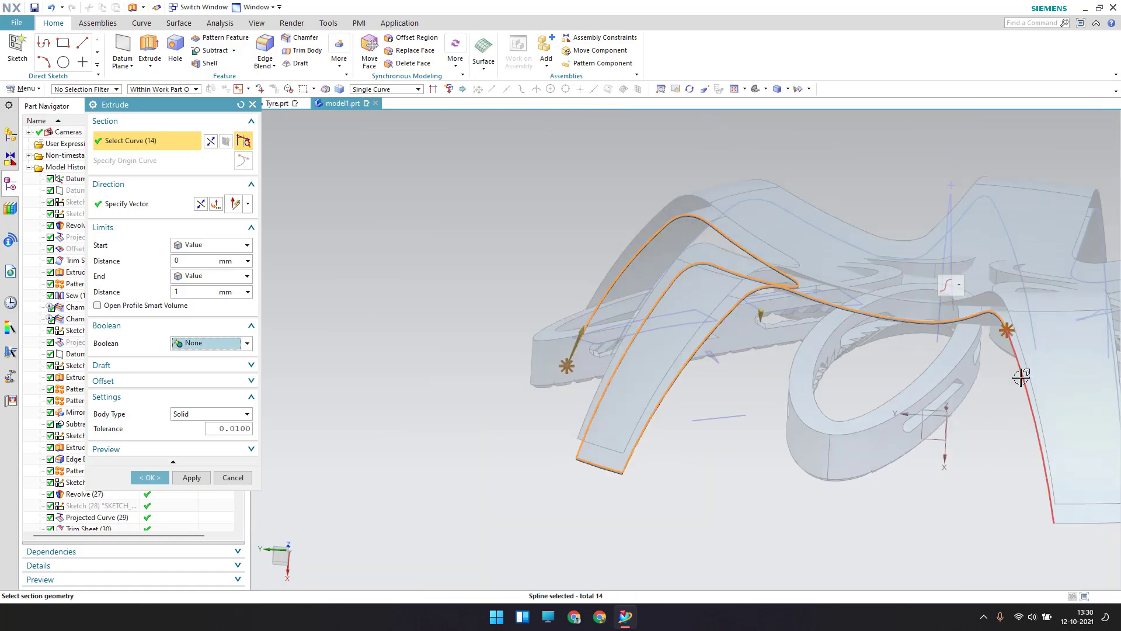
click(1021, 377)
scroll(939, 317, down, 2)
scroll(1024, 448, up, 2)
click(1025, 449)
middle_drag(945, 364, 654, 371)
click(599, 325)
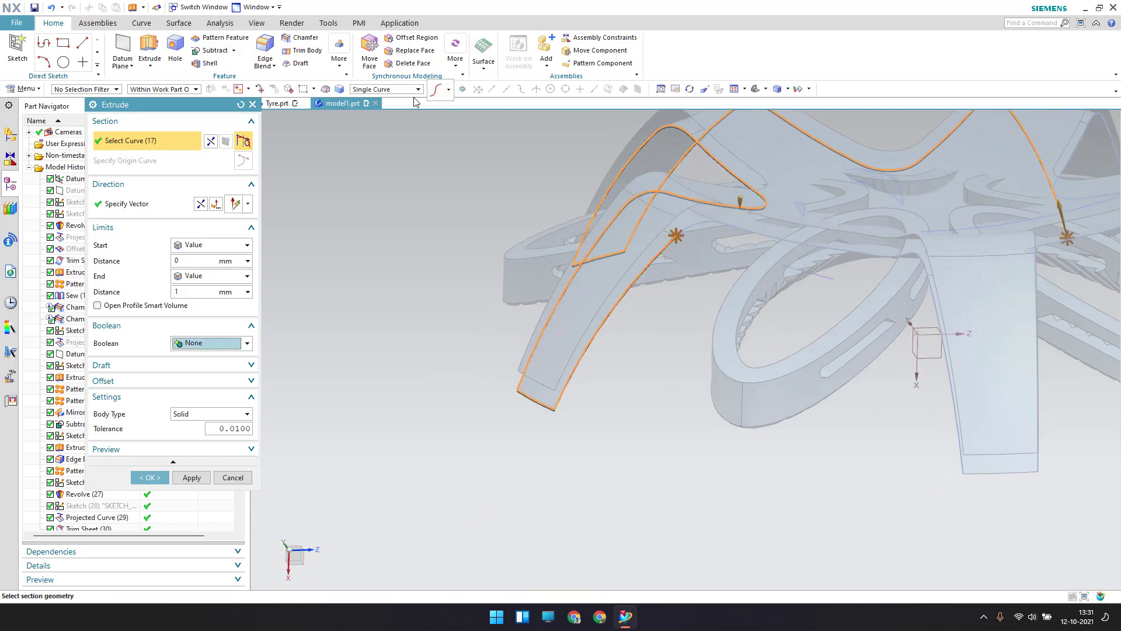
- Extend the section along the edge curves of the third gap, from the third spoke to the bend of the fourth
scroll(734, 233, up, 5)
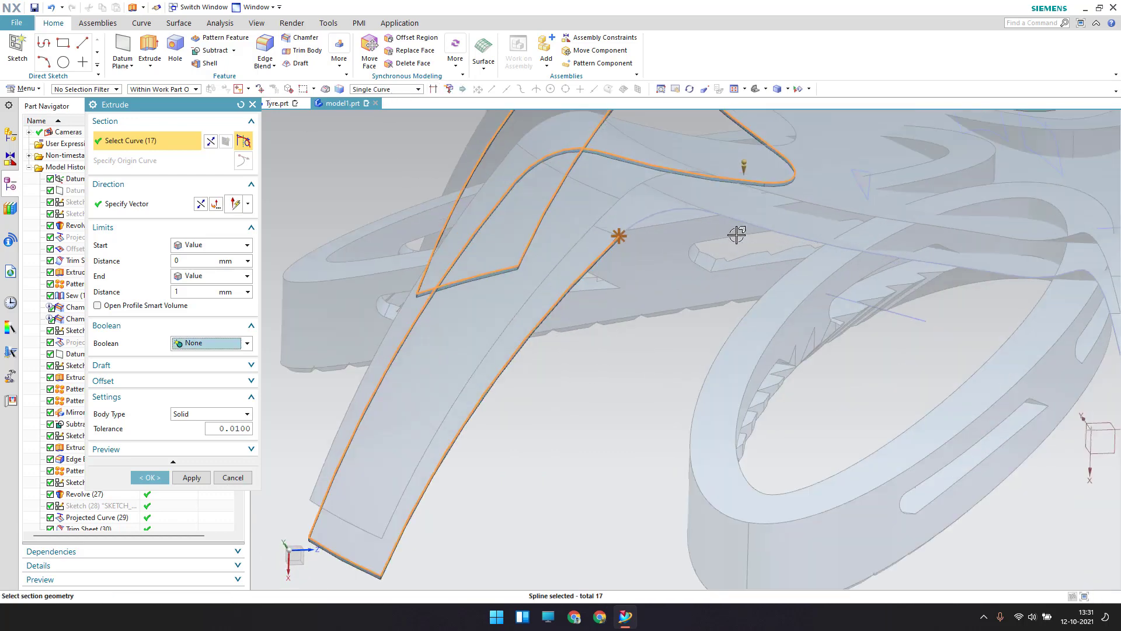
click(650, 204)
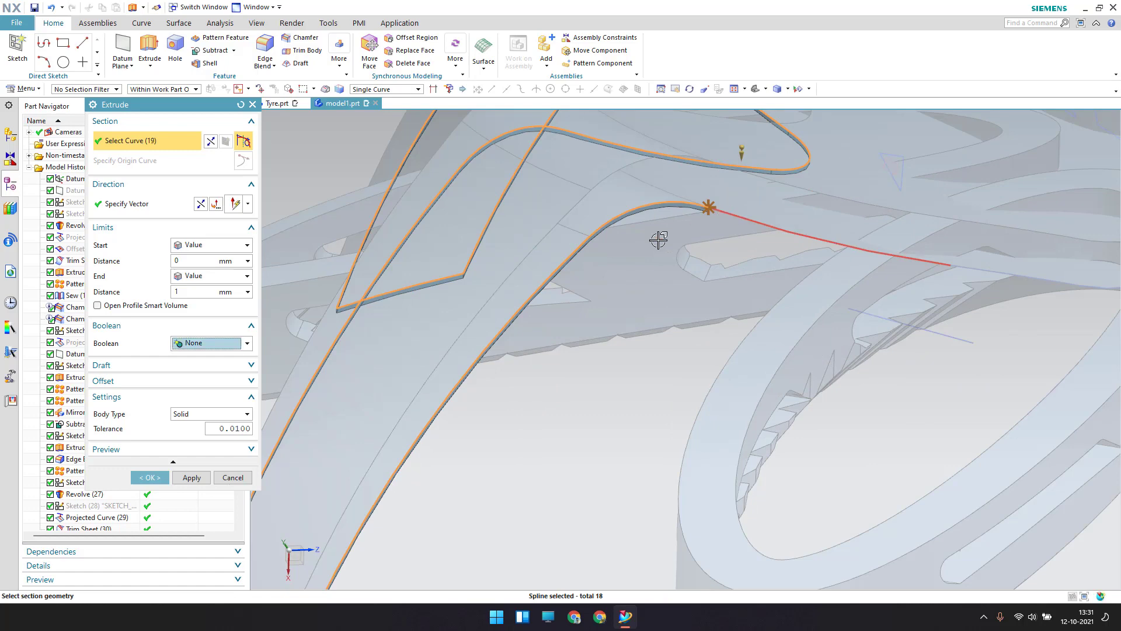
scroll(597, 252, down, 5)
middle_drag(663, 278, 834, 315)
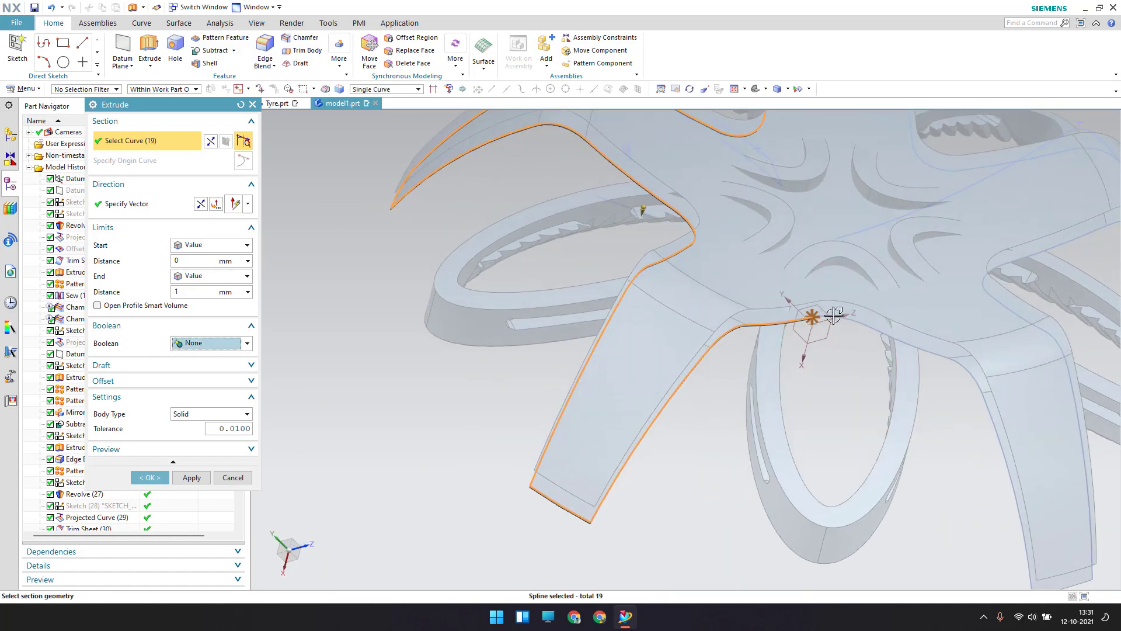
click(847, 316)
click(975, 374)
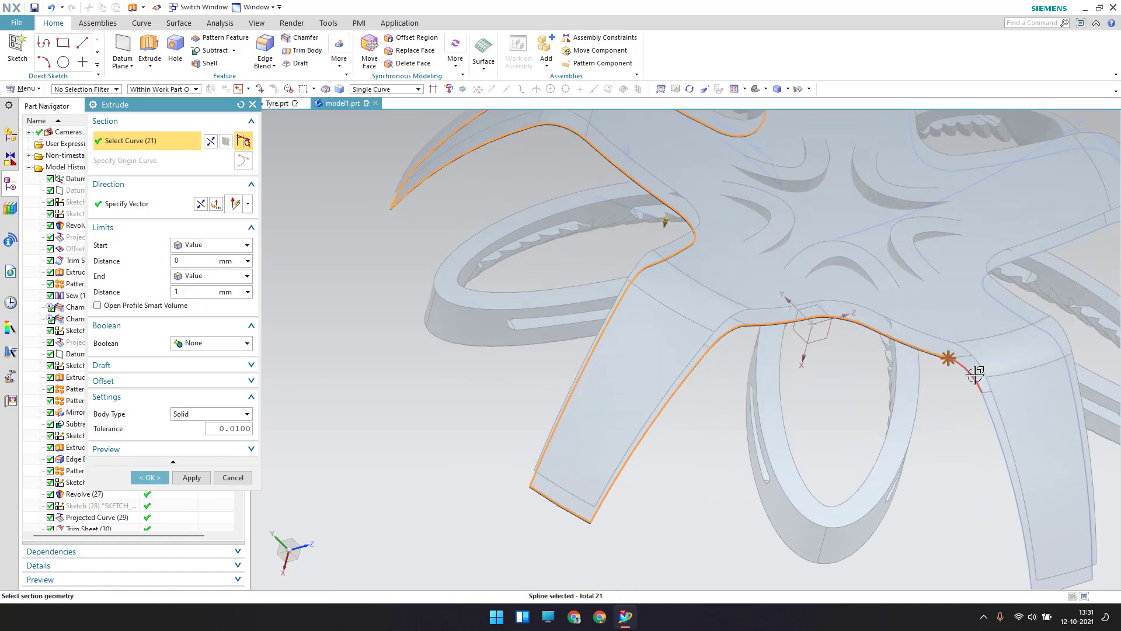
- Add the fourth spoke's two side edges and tip edge to the extrude section
click(995, 439)
scroll(834, 361, down, 4)
middle_drag(834, 361, 695, 356)
scroll(759, 331, up, 4)
click(770, 324)
click(790, 313)
- Continue the section around the fourth gap, selecting the edge curves up to the bend of the fifth spoke
scroll(741, 306, up, 2)
click(733, 319)
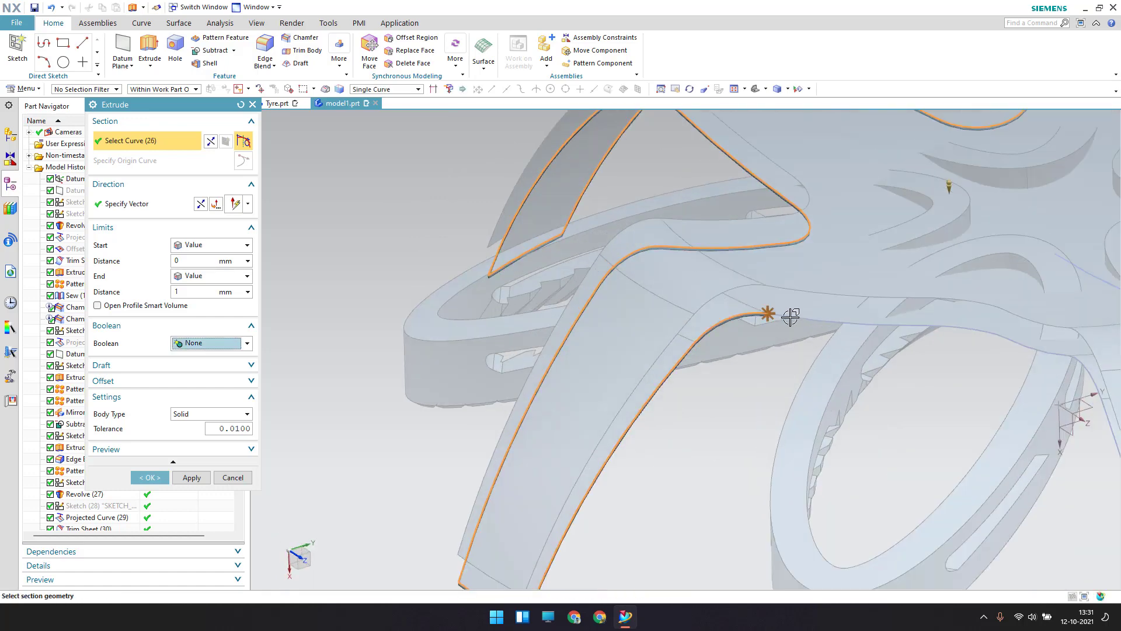
click(791, 318)
scroll(694, 321, down, 3)
click(845, 328)
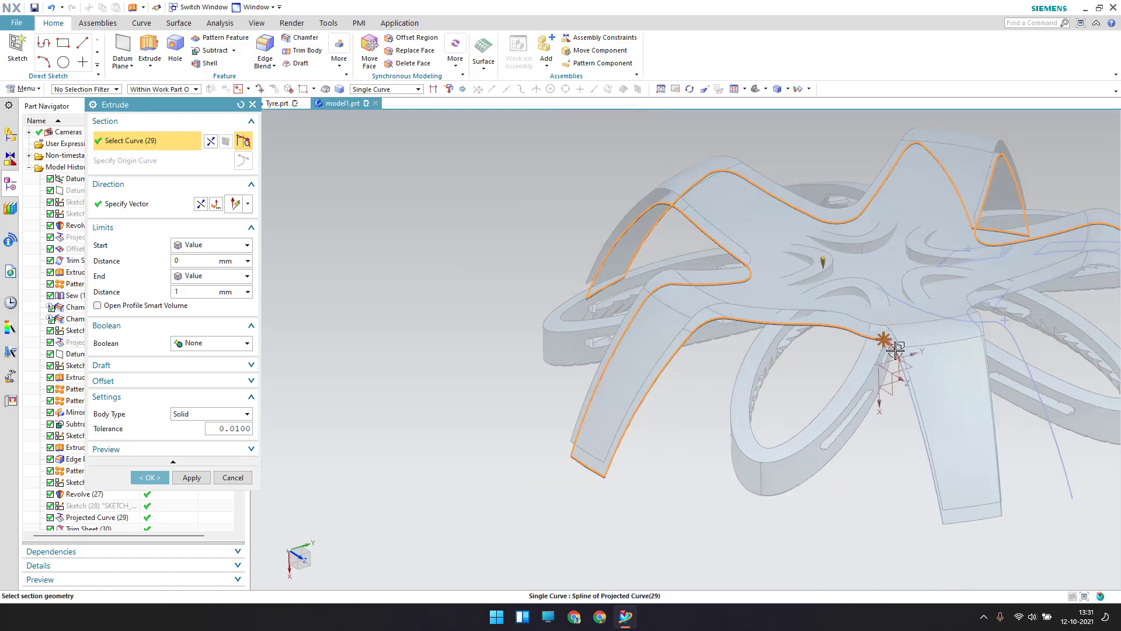
click(895, 351)
- Add the side edges and tip edge of the fifth spoke to the extrude section
click(927, 453)
click(998, 512)
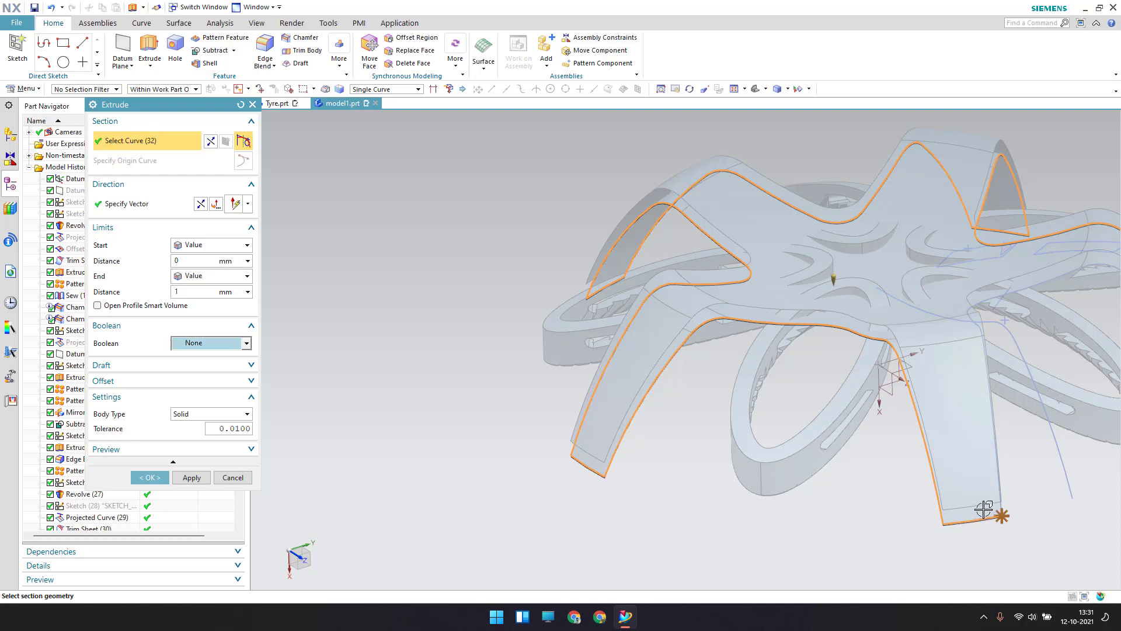
click(1001, 509)
- Add the edge curves of the last inter-spoke gap to the section, leading back to the first spoke
middle_drag(941, 348, 773, 325)
scroll(721, 316, up, 4)
click(700, 370)
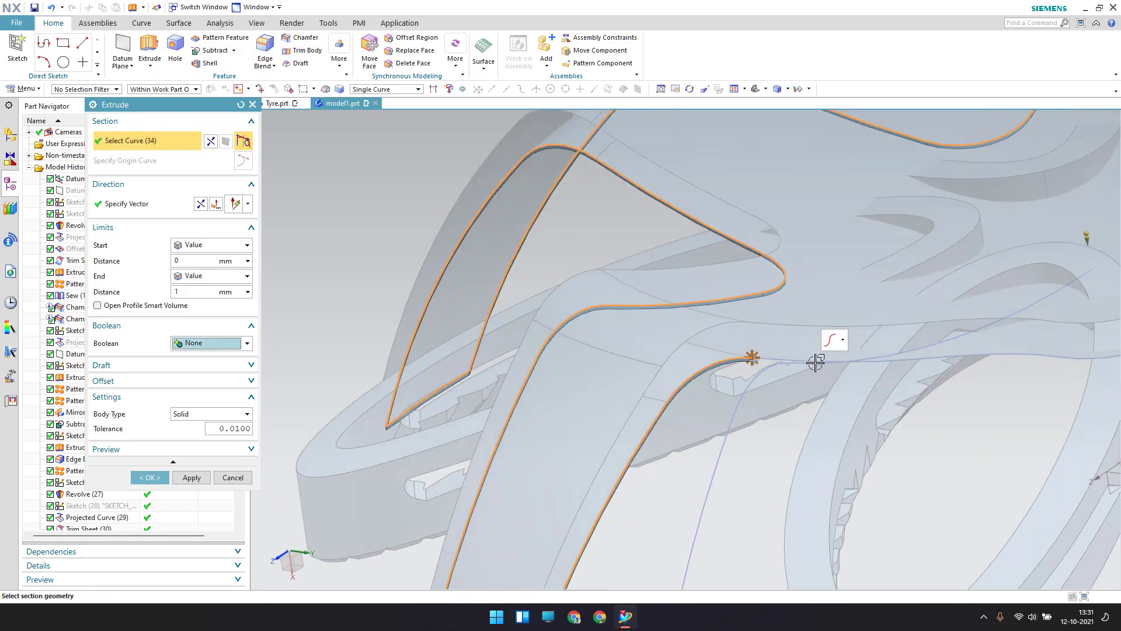
click(771, 358)
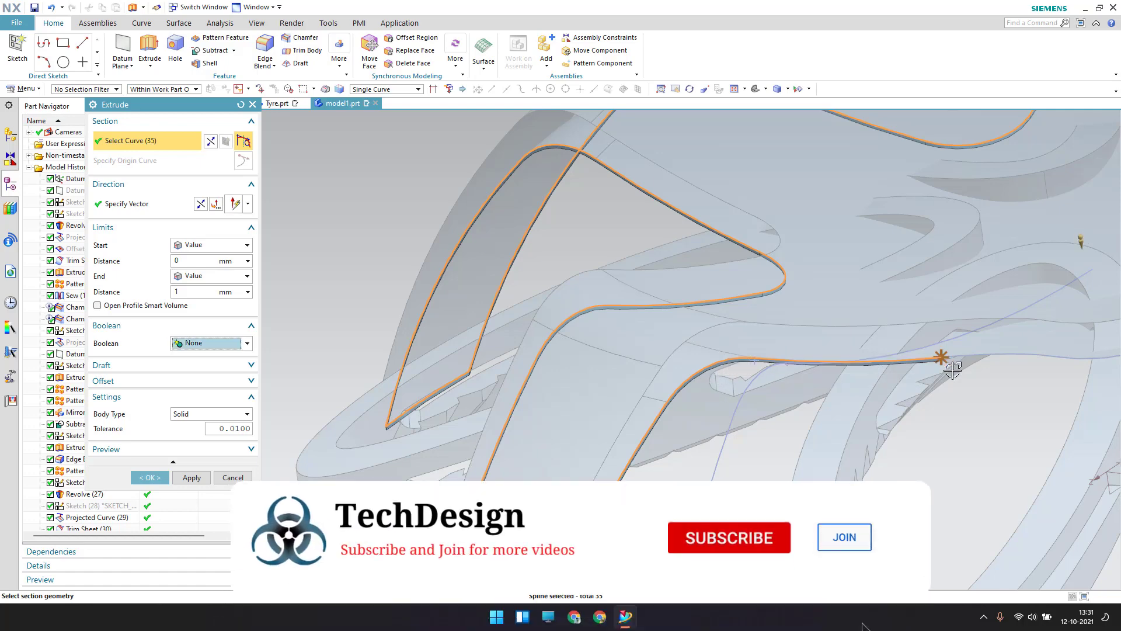
click(974, 353)
scroll(806, 338, down, 4)
scroll(931, 348, up, 3)
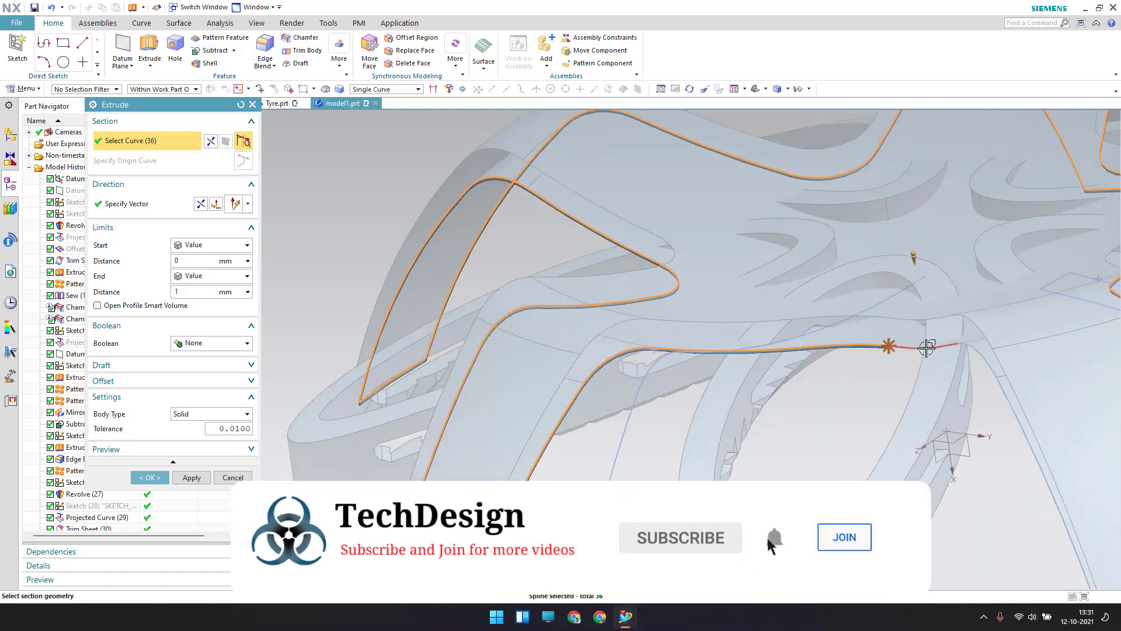
click(928, 349)
click(979, 358)
- Close the section loop by selecting the remaining side edge and tip edge of the first spoke
scroll(864, 326, down, 4)
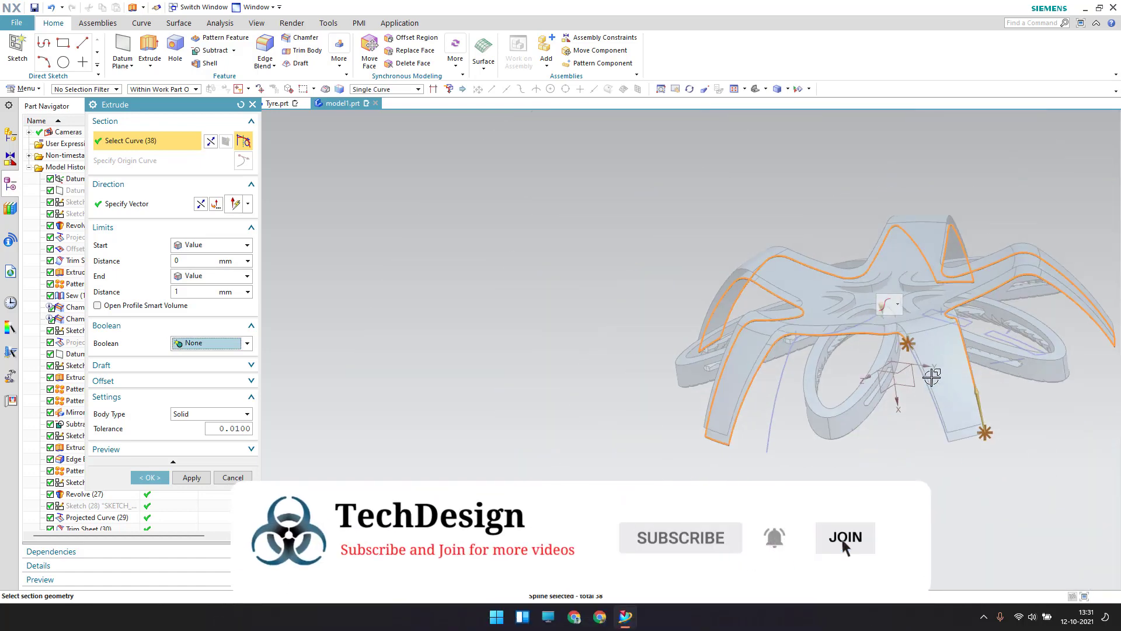
scroll(930, 376, up, 3)
click(921, 378)
click(1004, 495)
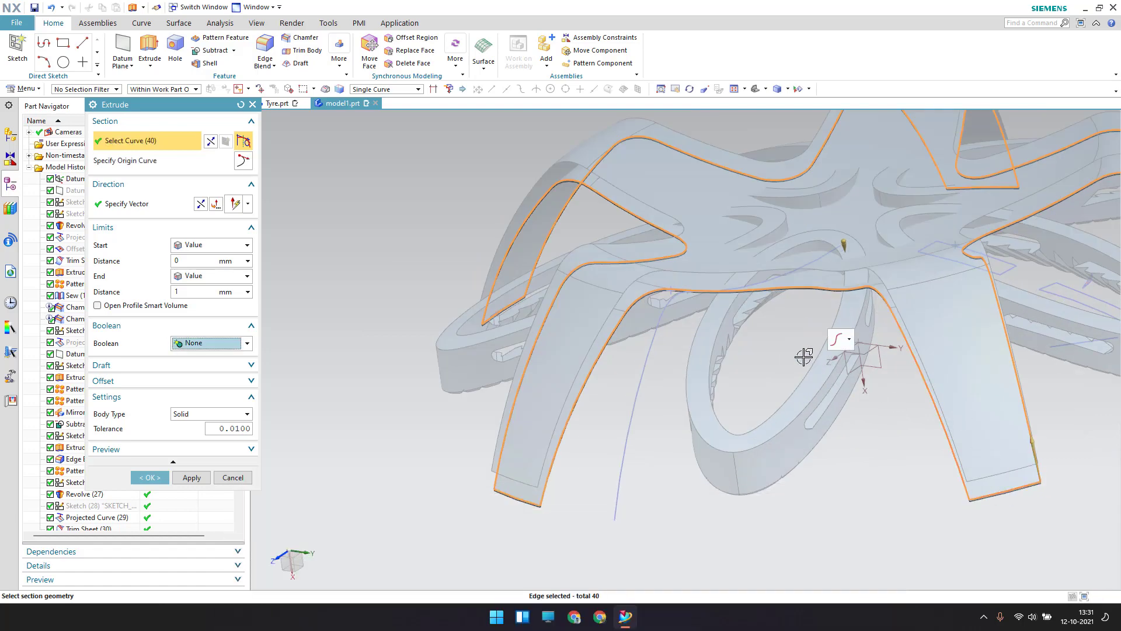
- Extrude the closed outline 10 mm in the reversed direction with body type Sheet
scroll(1072, 406, up, 4)
scroll(894, 401, down, 5)
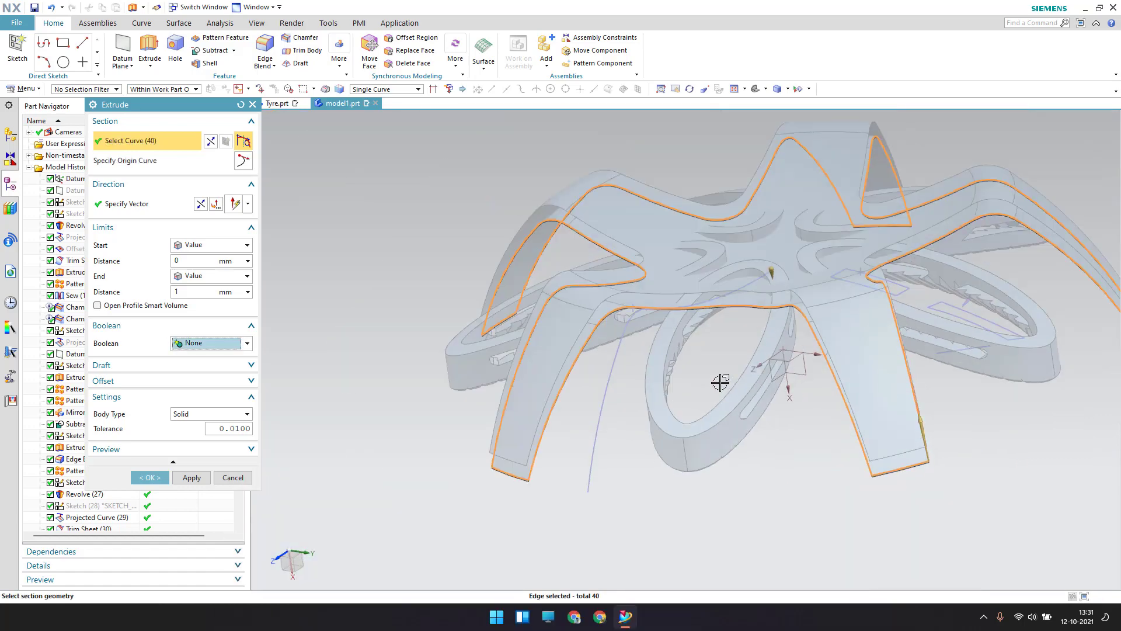
mouse_move(721, 383)
middle_down()
mouse_move(727, 361)
mouse_move(726, 376)
middle_up()
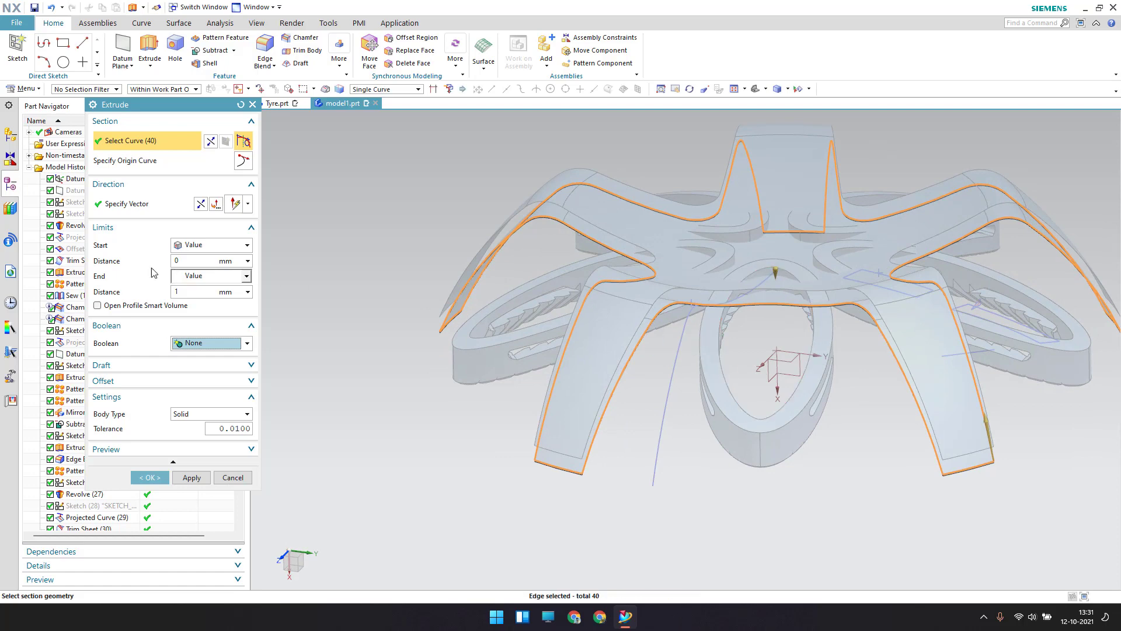
click(200, 204)
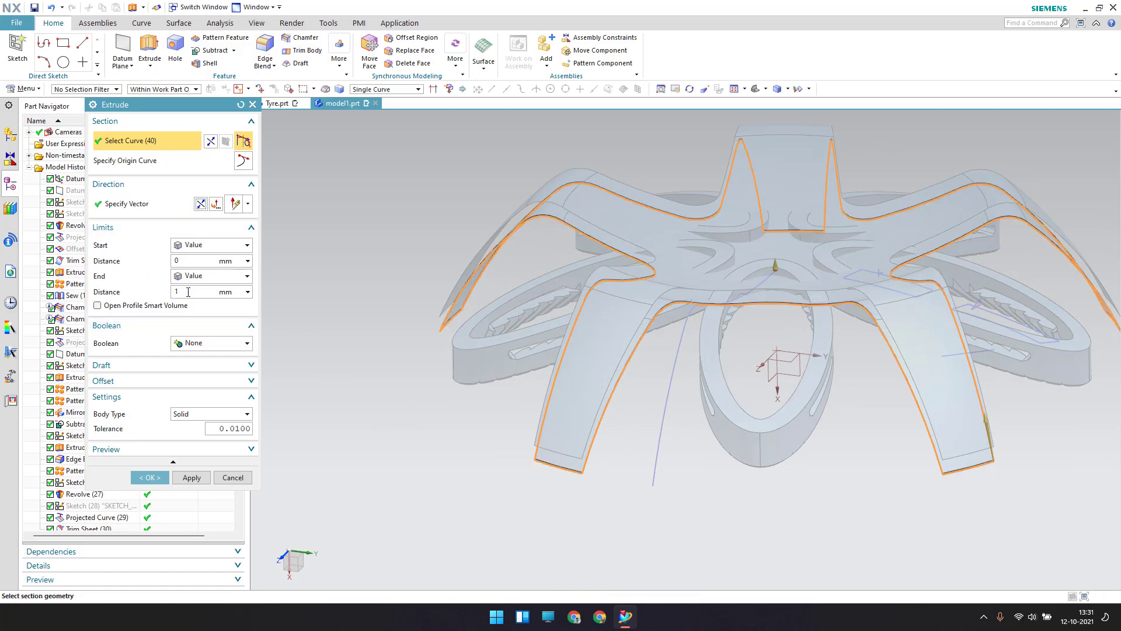
click(188, 292)
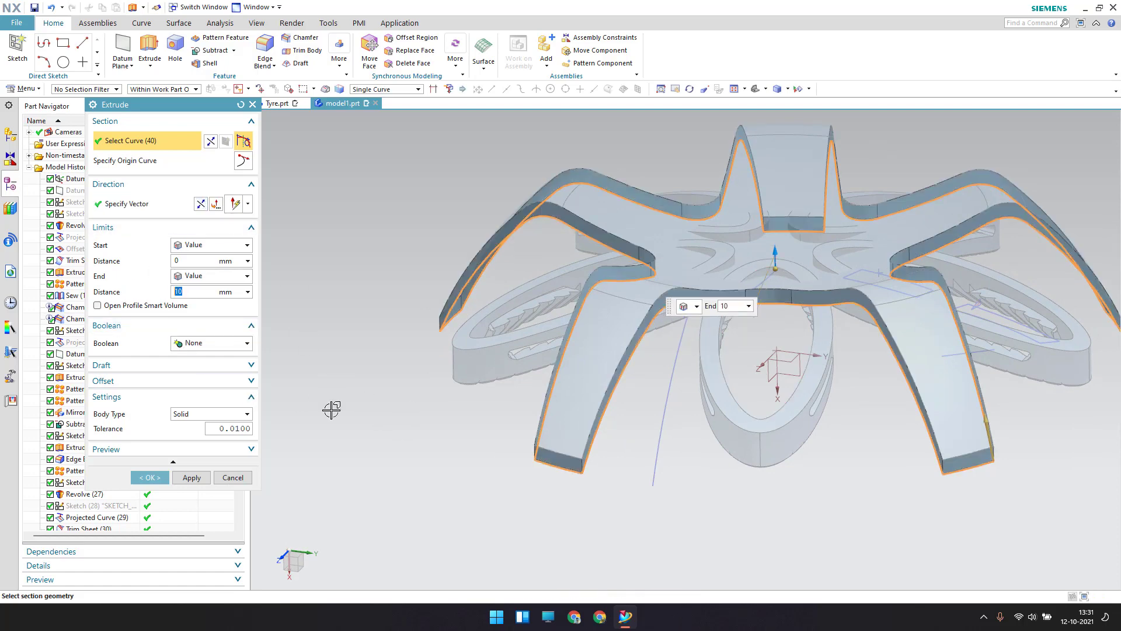
scroll(376, 431, up, 4)
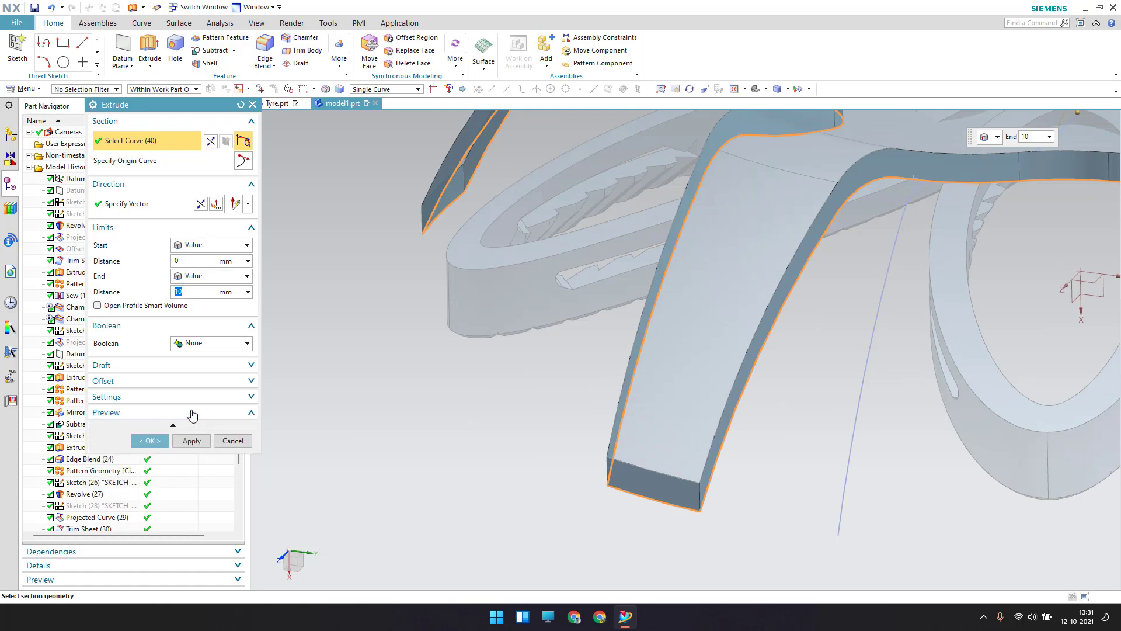
click(192, 413)
click(196, 401)
click(196, 416)
click(181, 437)
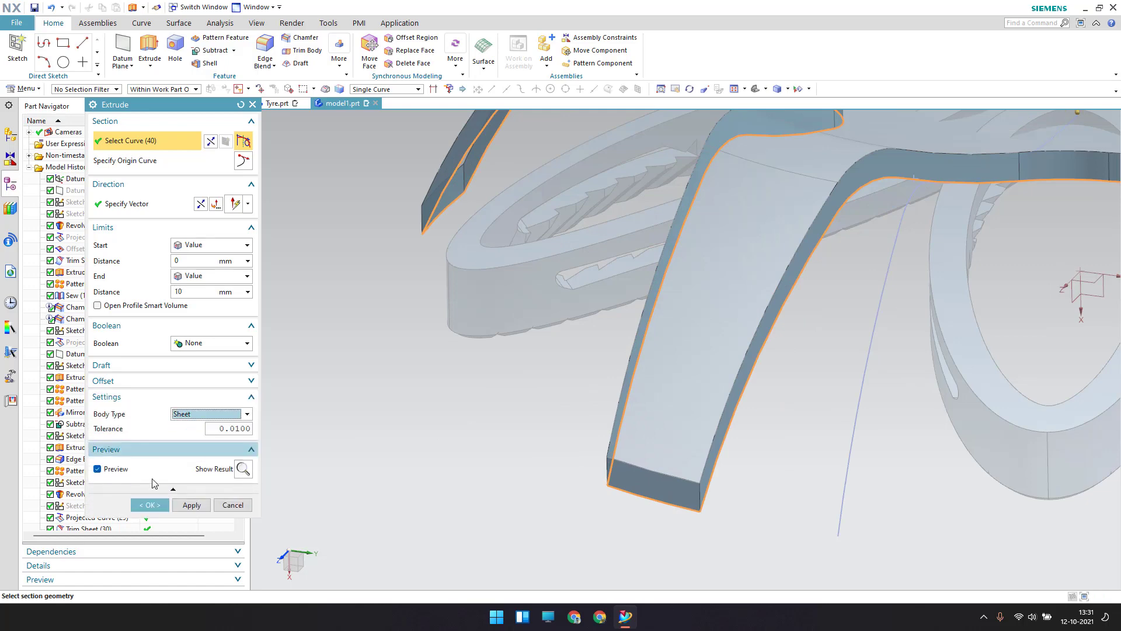
middle_click(613, 430)
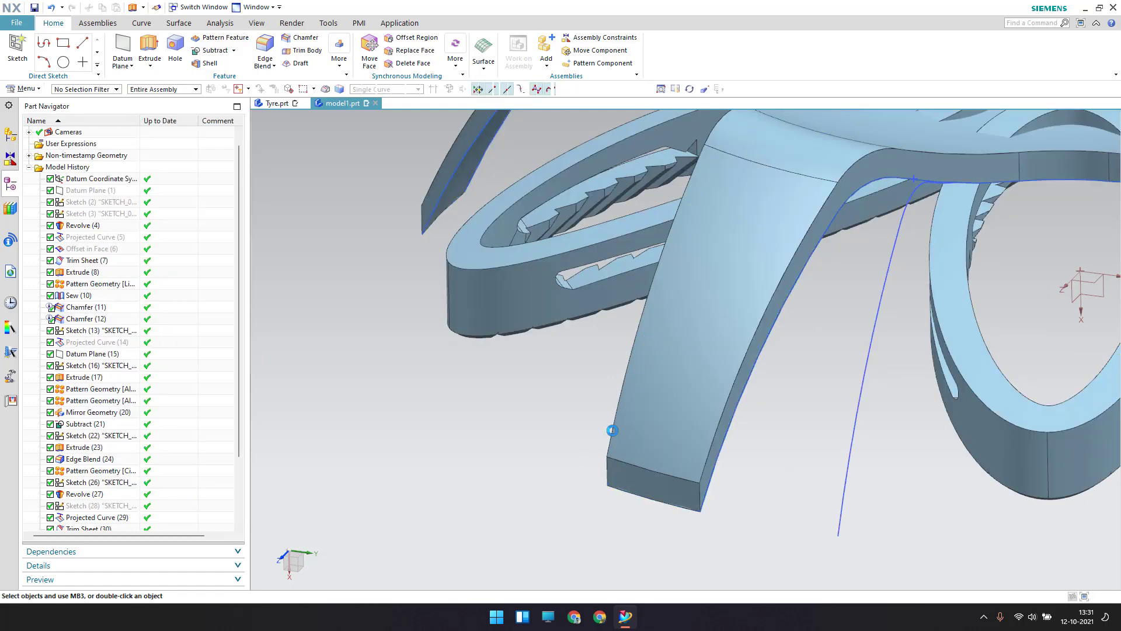
- Sew the outer five-spoke sheet as target with the extruded side wall and the inner revolved spoke sheet as tools
scroll(656, 422, down, 3)
middle_drag(674, 398, 594, 378)
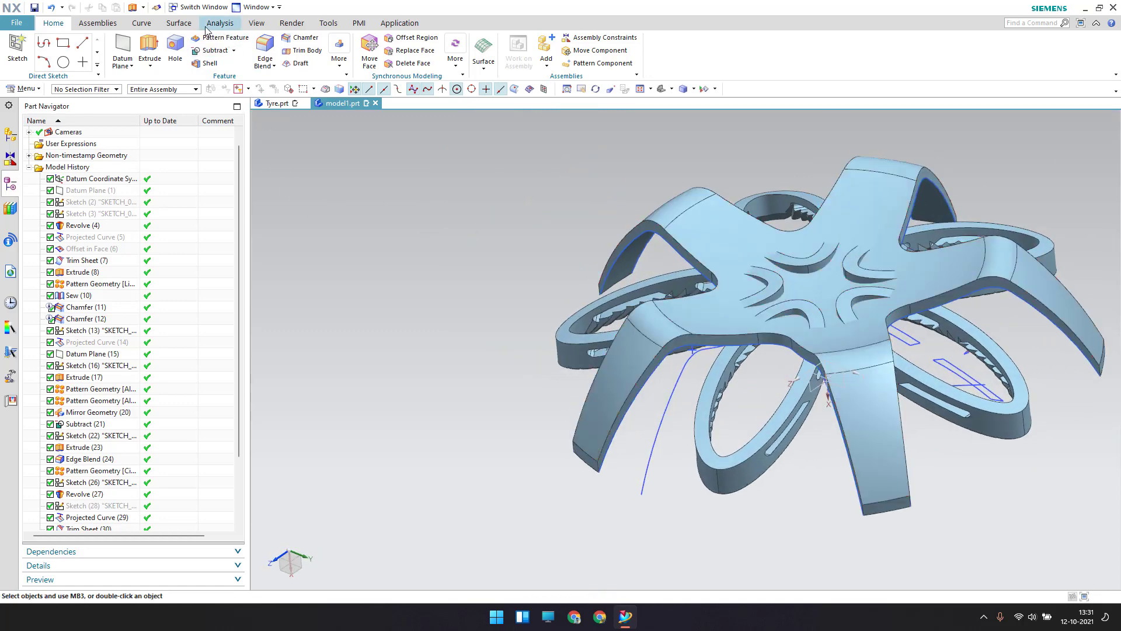
click(179, 23)
click(536, 45)
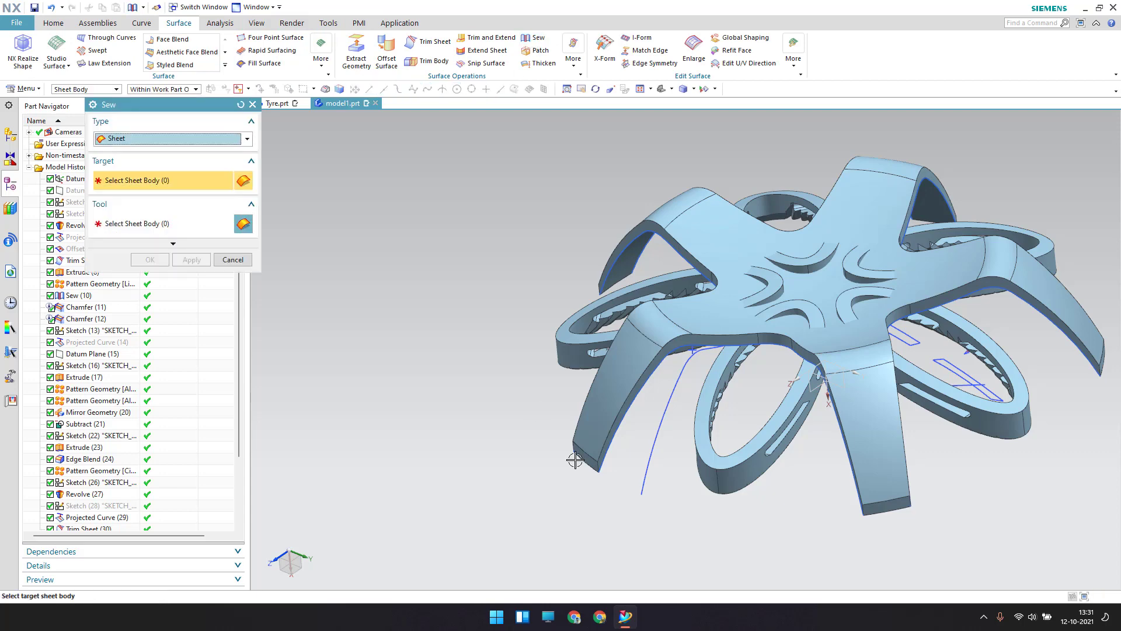
scroll(576, 458, up, 2)
click(654, 381)
click(654, 381)
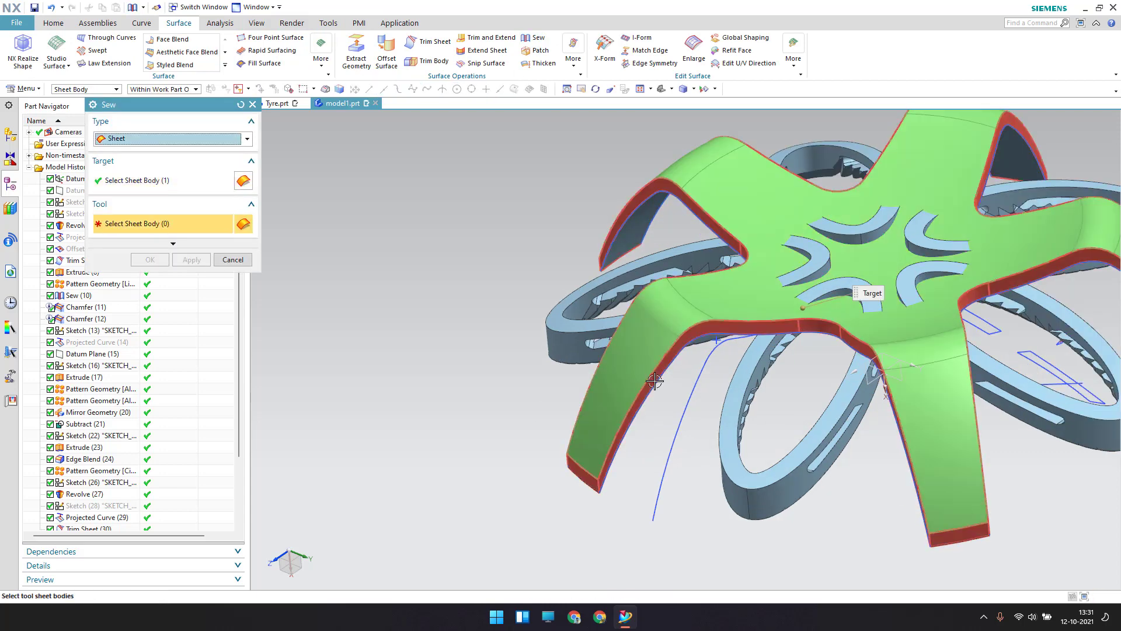
scroll(645, 405, up, 3)
middle_drag(645, 371, 493, 222)
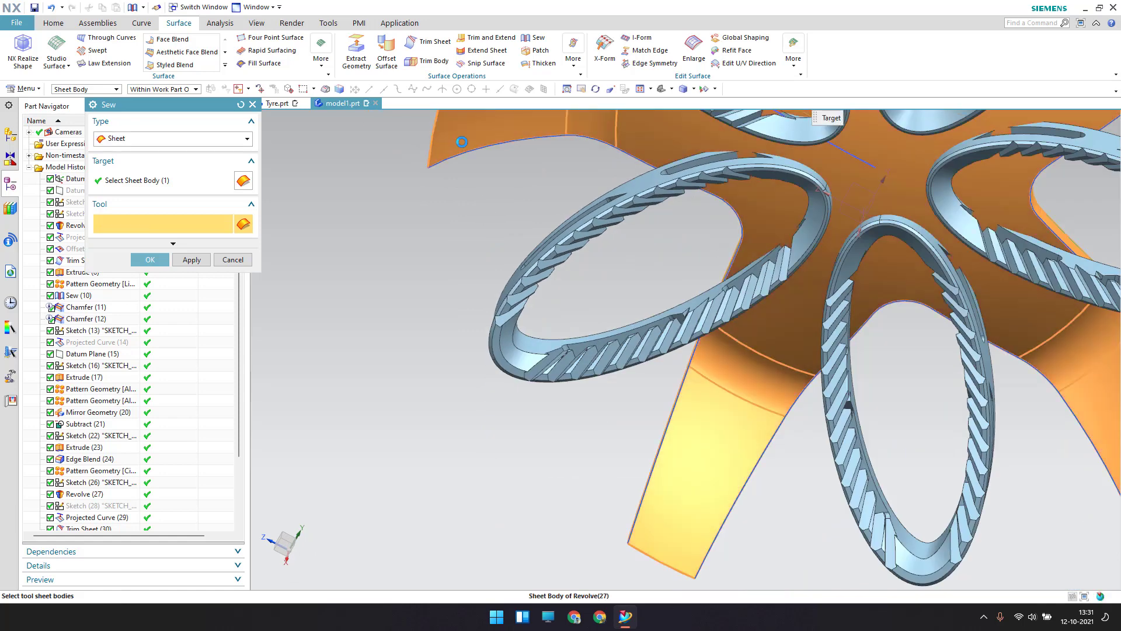
click(151, 259)
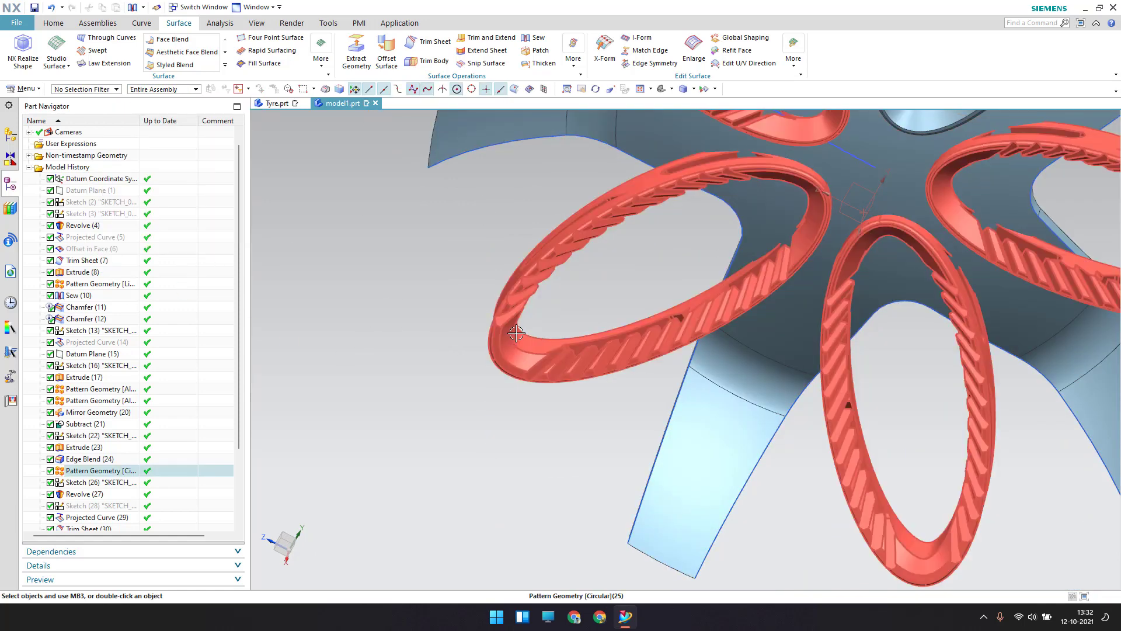
- Start a symmetric 5 mm chamfer on the tangent outline edge chain of the first gap between two spokes
middle_drag(487, 345, 534, 369)
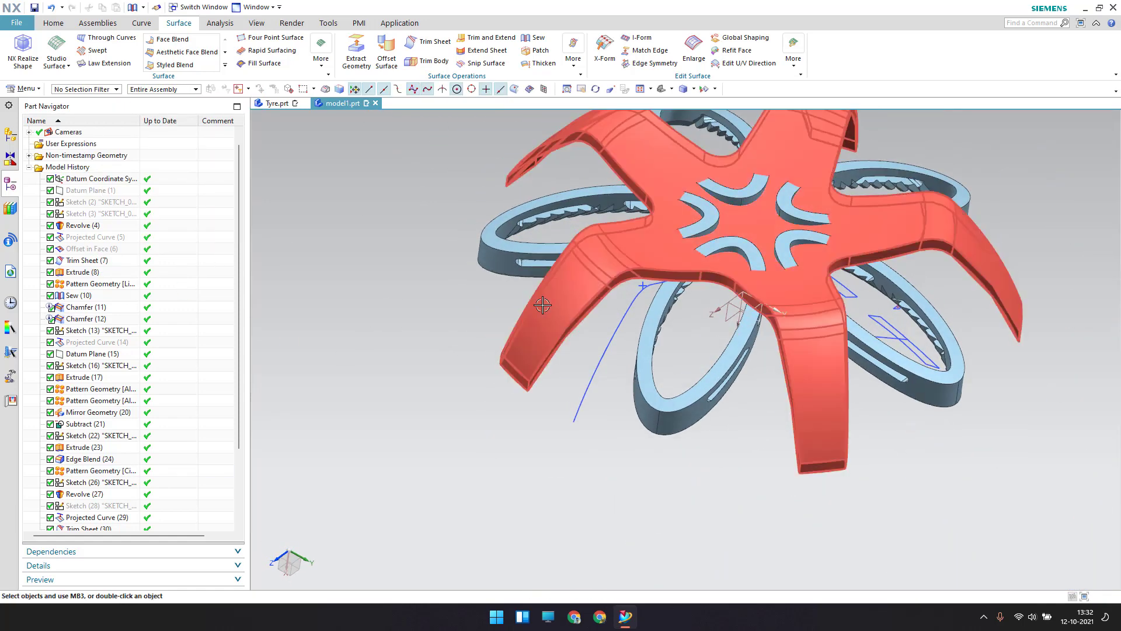
middle_drag(577, 288, 529, 328)
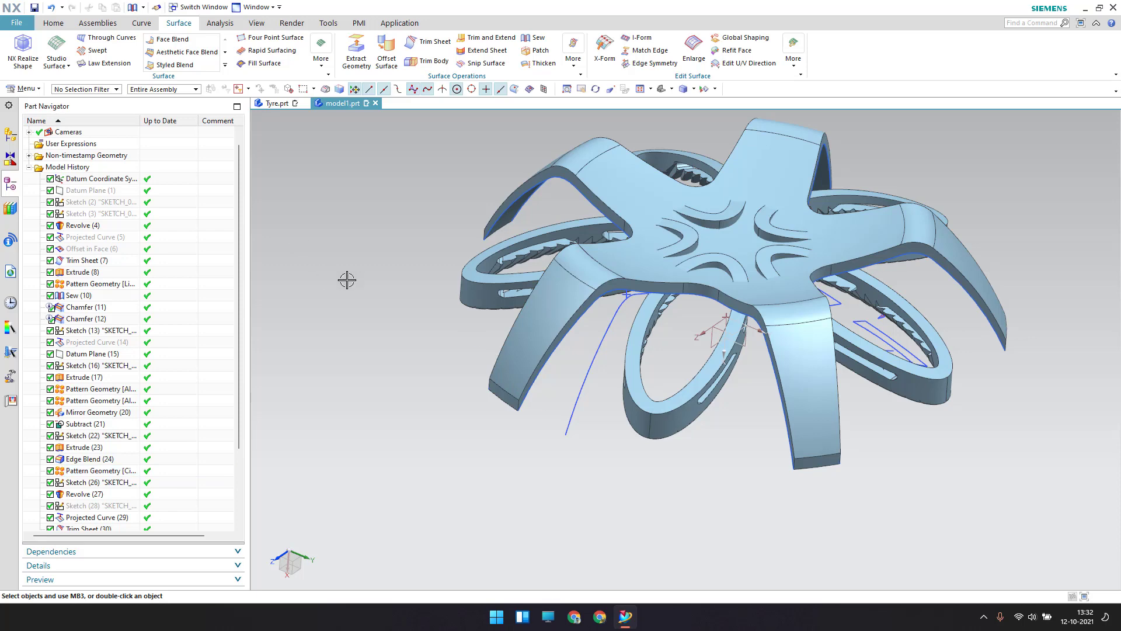
middle_drag(346, 278, 333, 261)
click(54, 23)
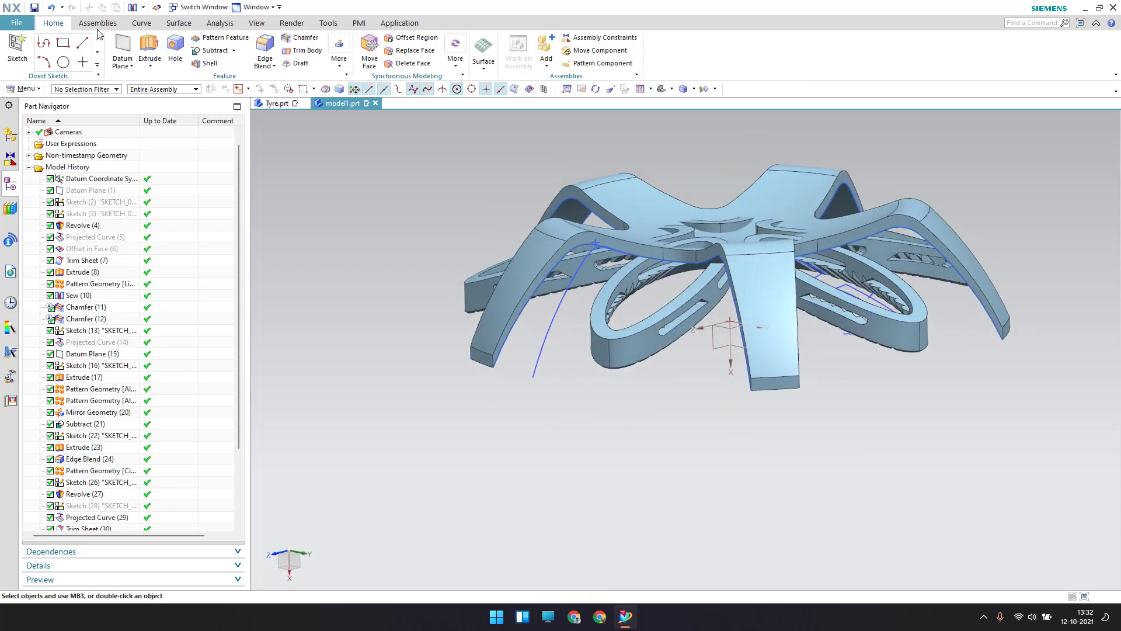
click(303, 39)
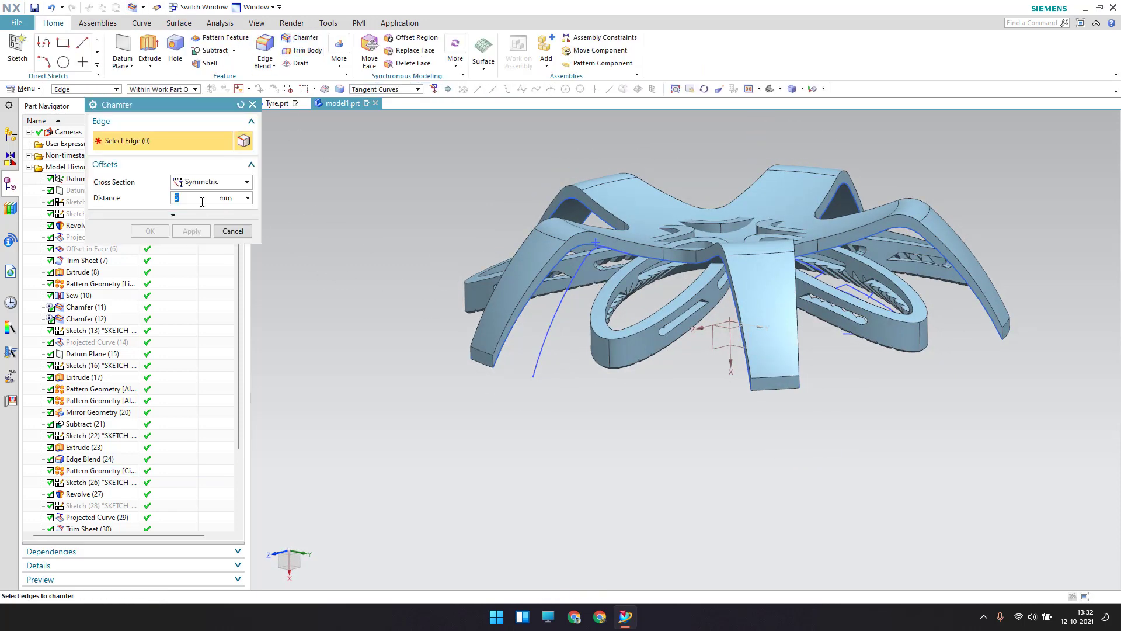
scroll(530, 345, down, 3)
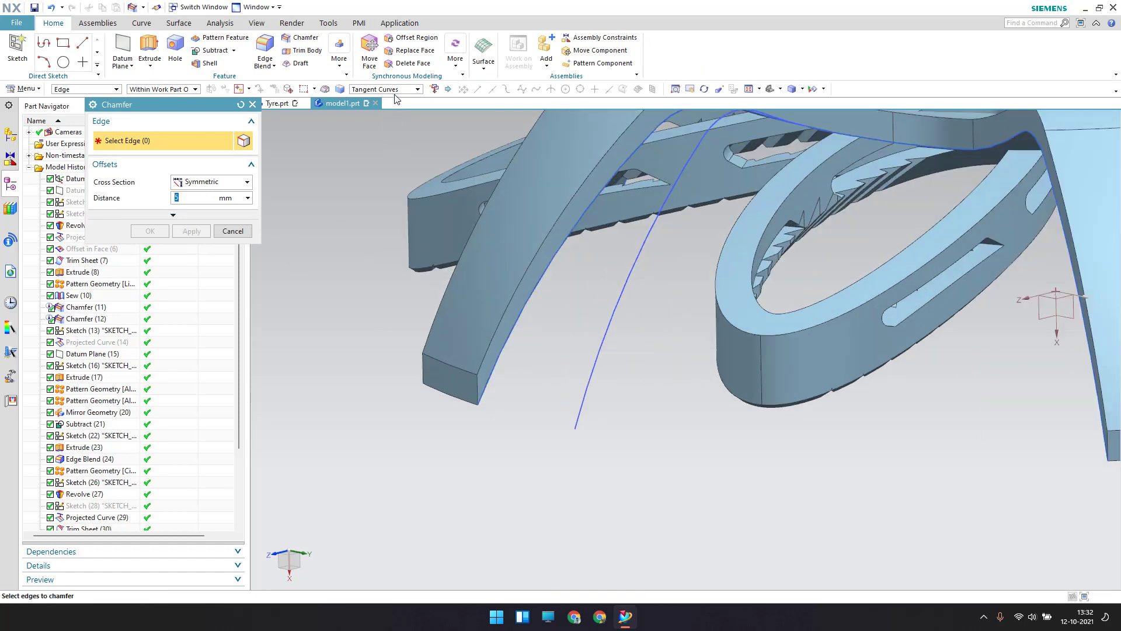
click(529, 278)
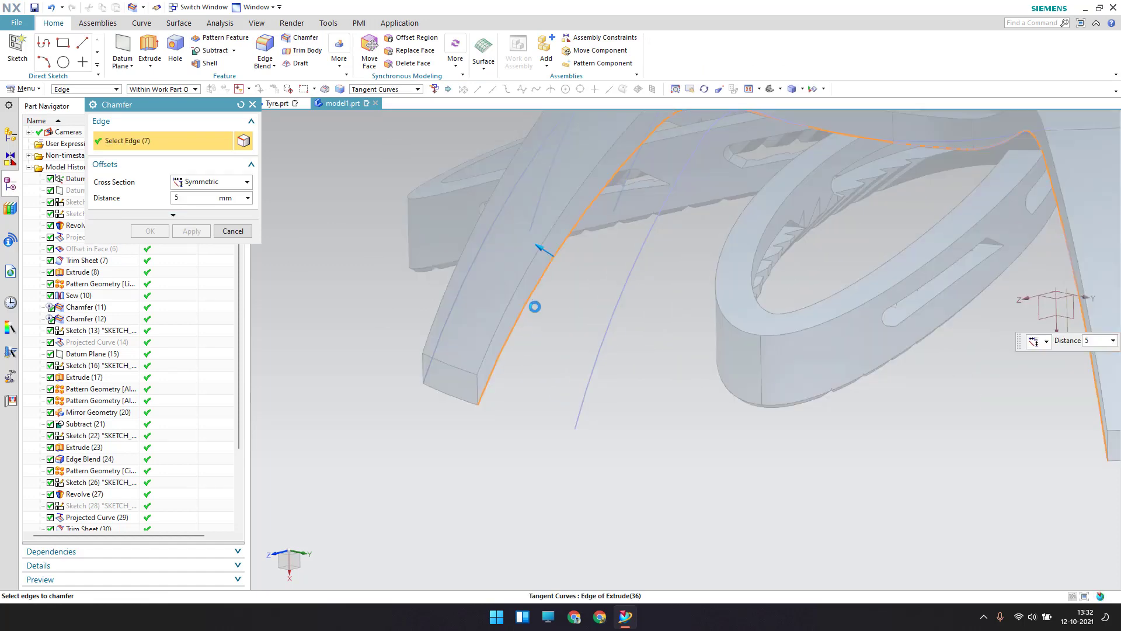
- Add the matching tangent edge chains of the second and third spoke gaps to the chamfer
scroll(533, 321, down, 3)
middle_drag(702, 359, 635, 362)
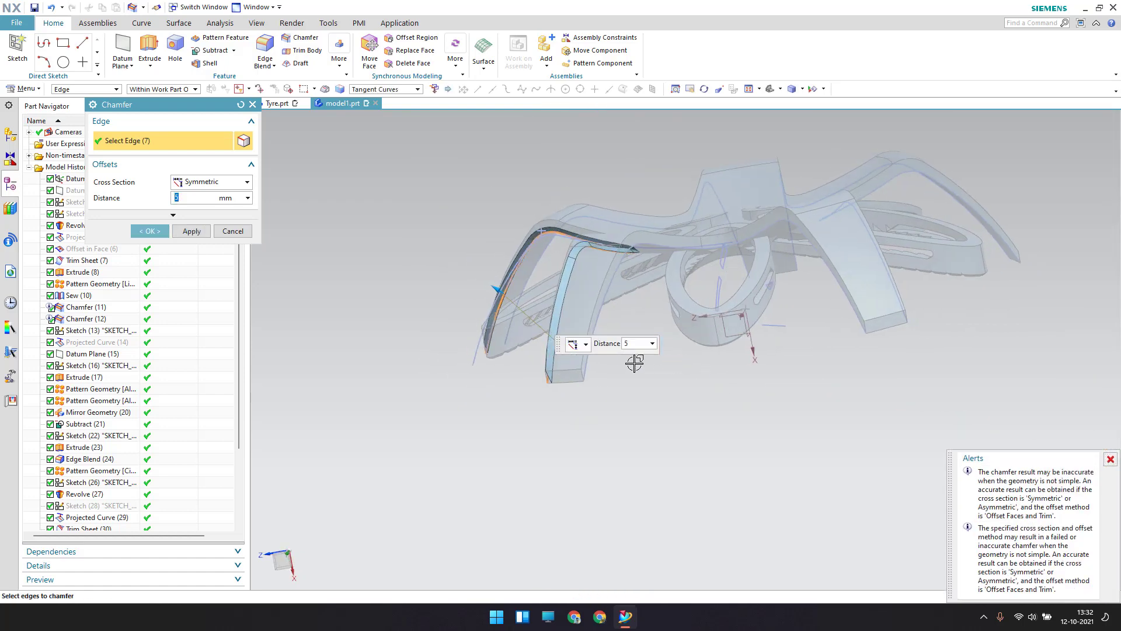
click(590, 363)
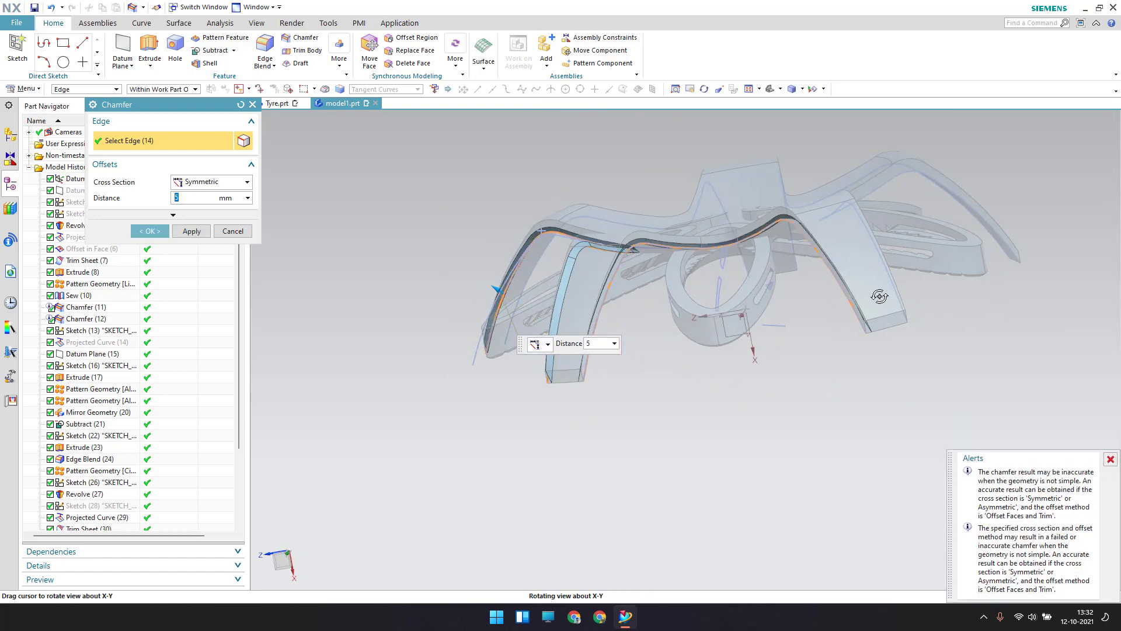
middle_drag(879, 296, 783, 299)
scroll(672, 208, up, 5)
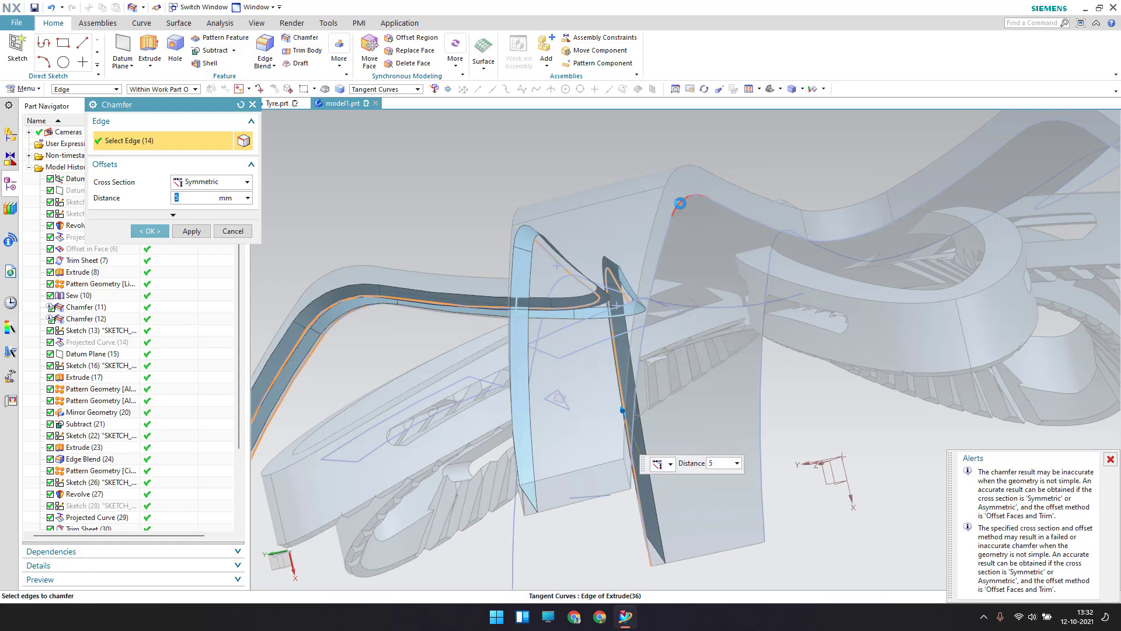
click(680, 202)
- Add the edge chains of the last two spoke gaps and complete the 5 mm chamfer
scroll(806, 285, down, 5)
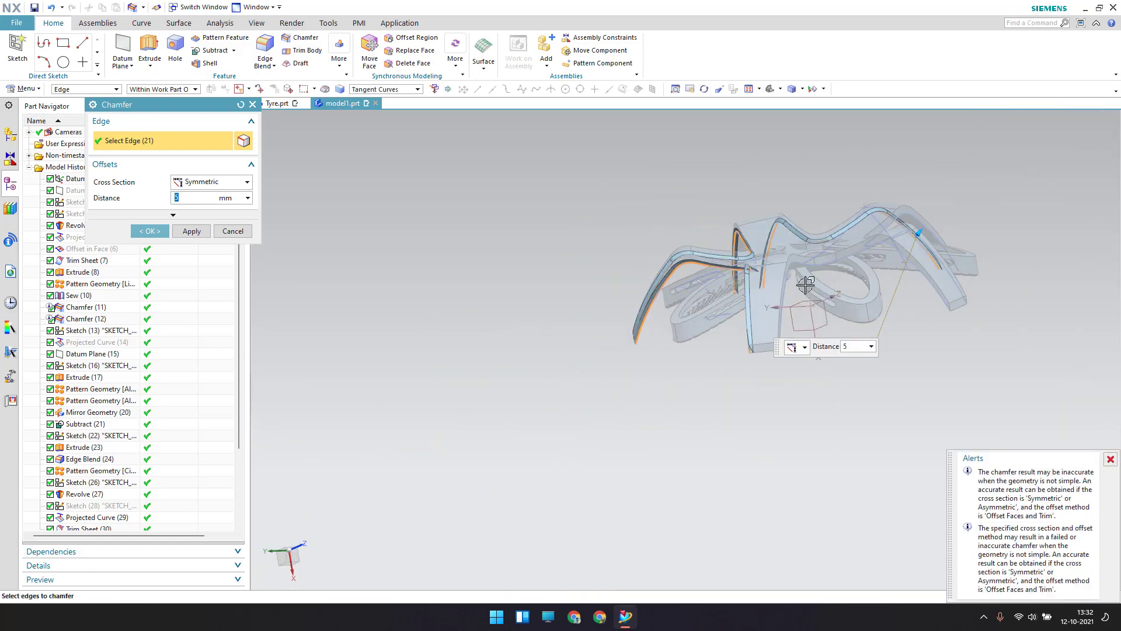
scroll(806, 285, up, 5)
click(771, 280)
scroll(772, 280, down, 4)
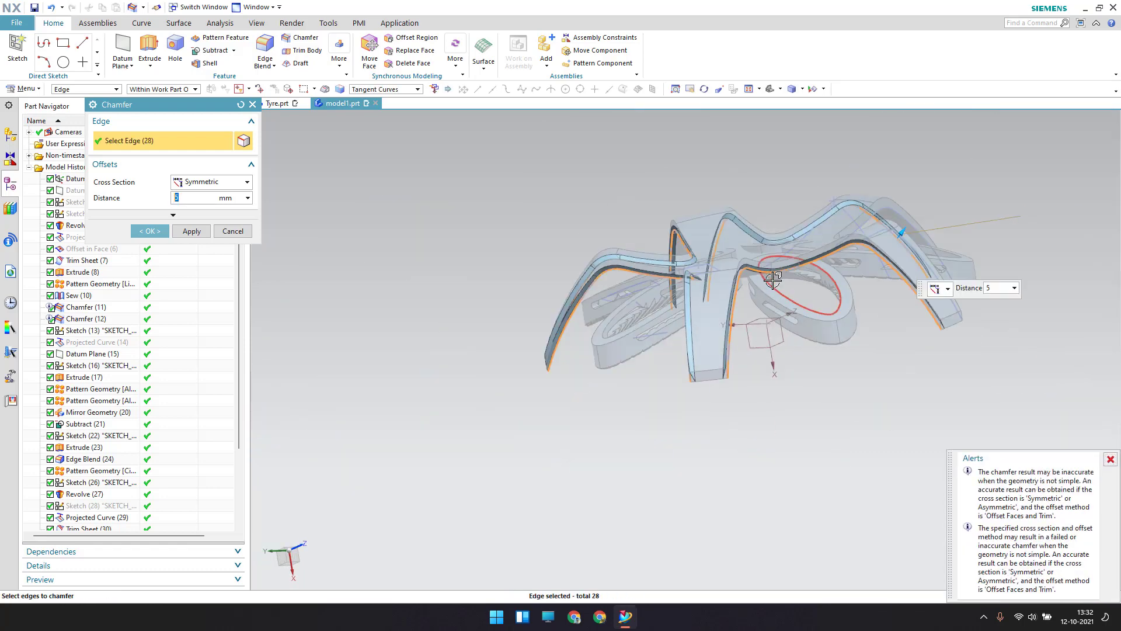
middle_drag(772, 281, 780, 295)
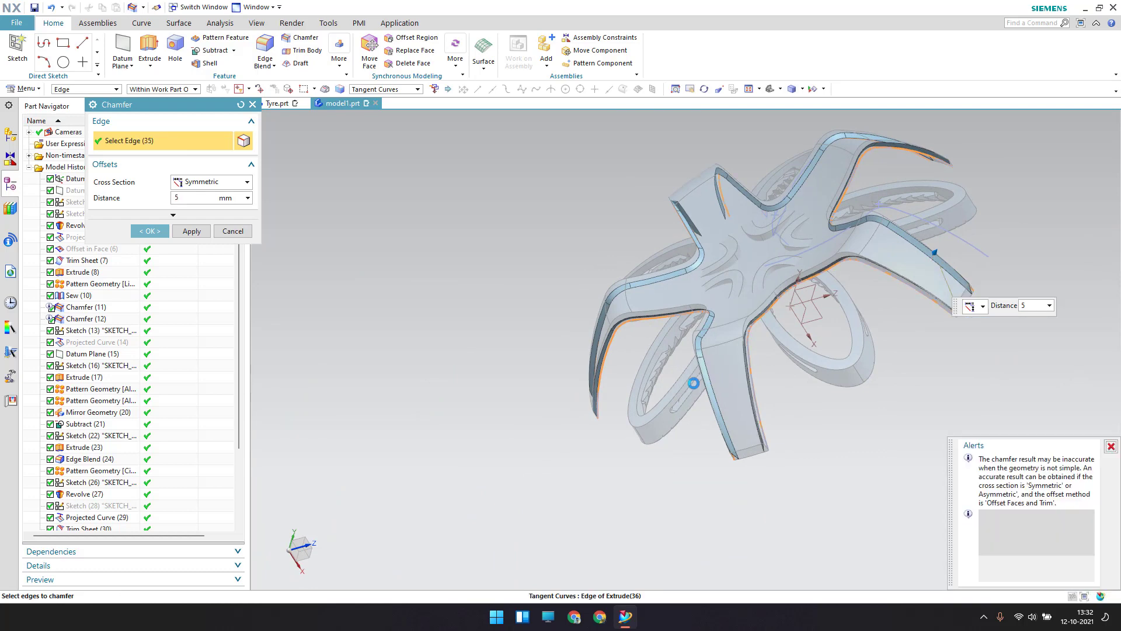
click(677, 326)
middle_click(677, 325)
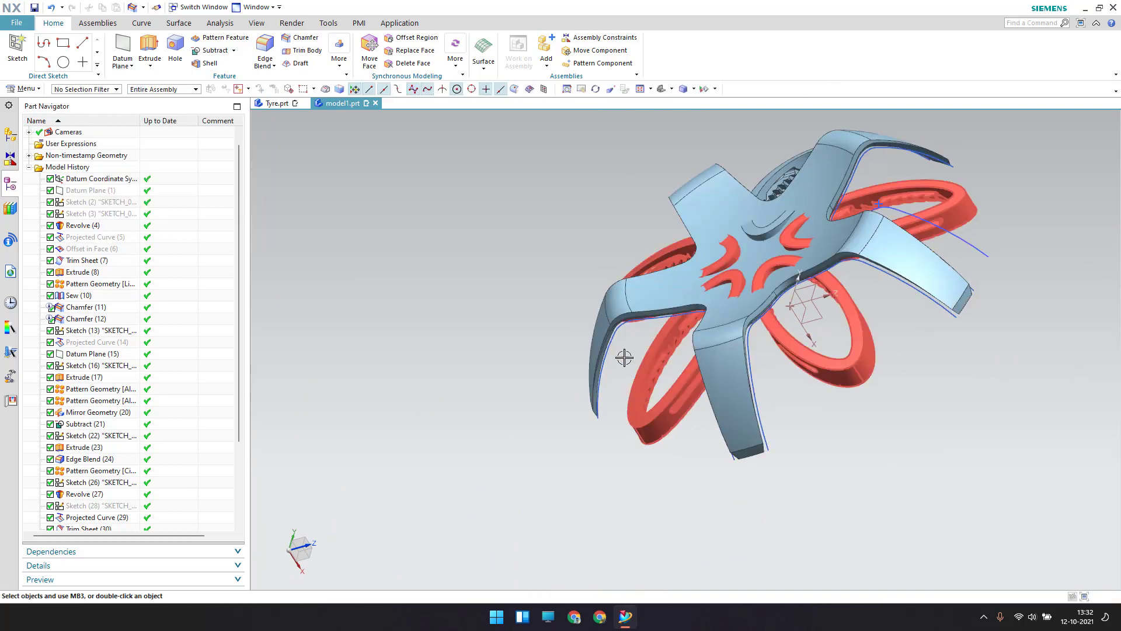
- Hide Projected Curve (29) that runs along the outline of the five-spoke body
scroll(625, 357, down, 4)
scroll(578, 353, up, 7)
scroll(575, 351, down, 3)
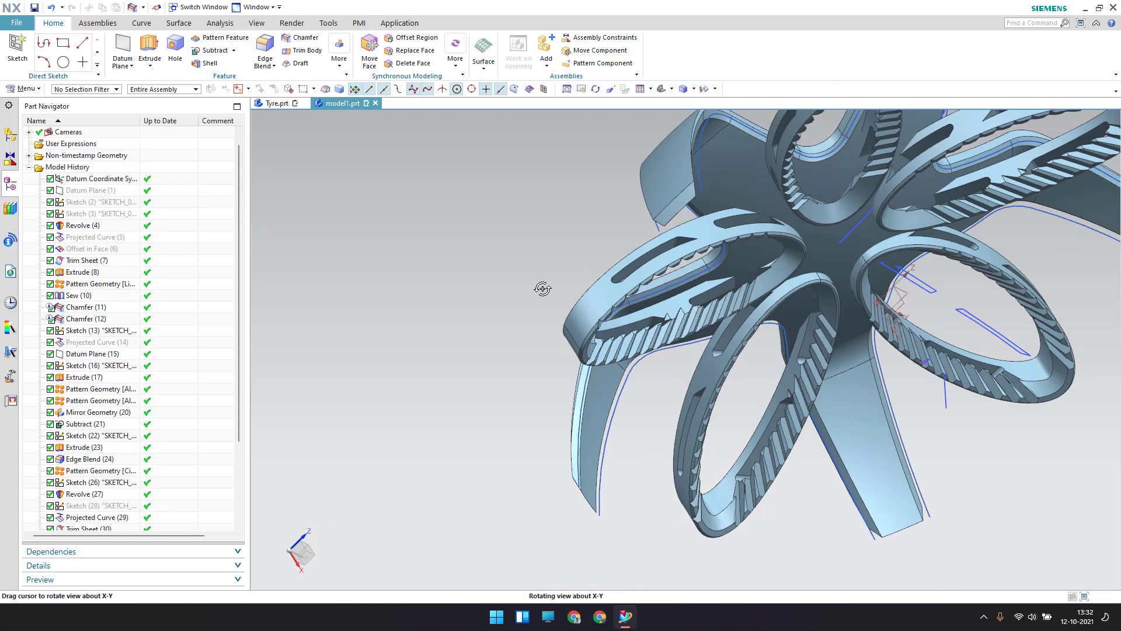
scroll(540, 288, up, 8)
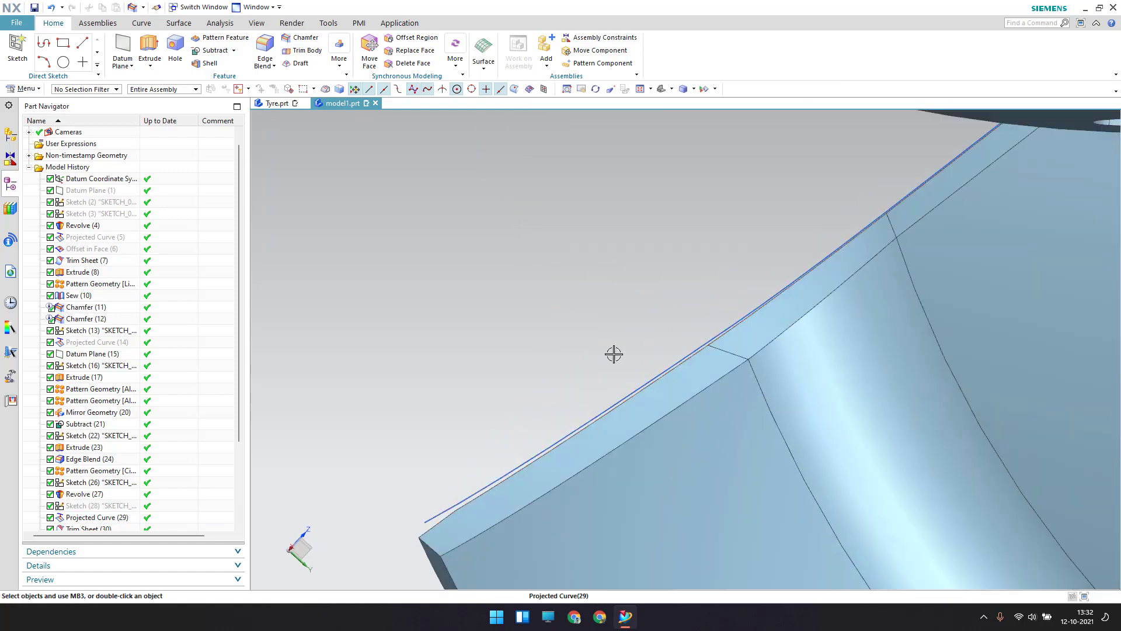
scroll(595, 342, down, 6)
middle_drag(551, 313, 642, 356)
scroll(561, 257, up, 5)
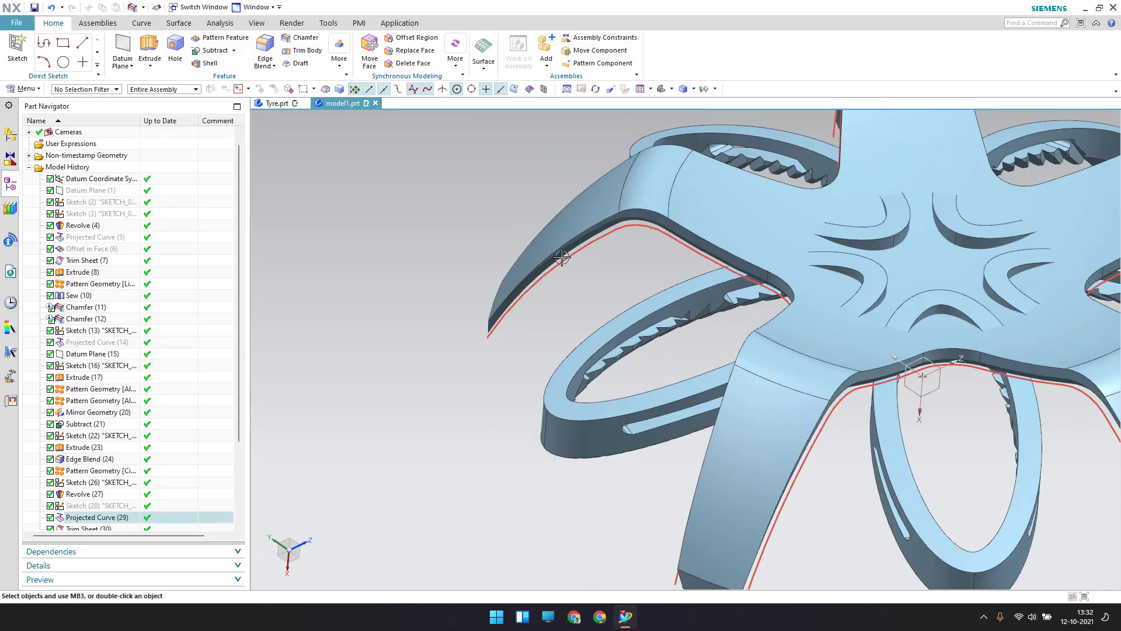
right_click(127, 517)
click(153, 191)
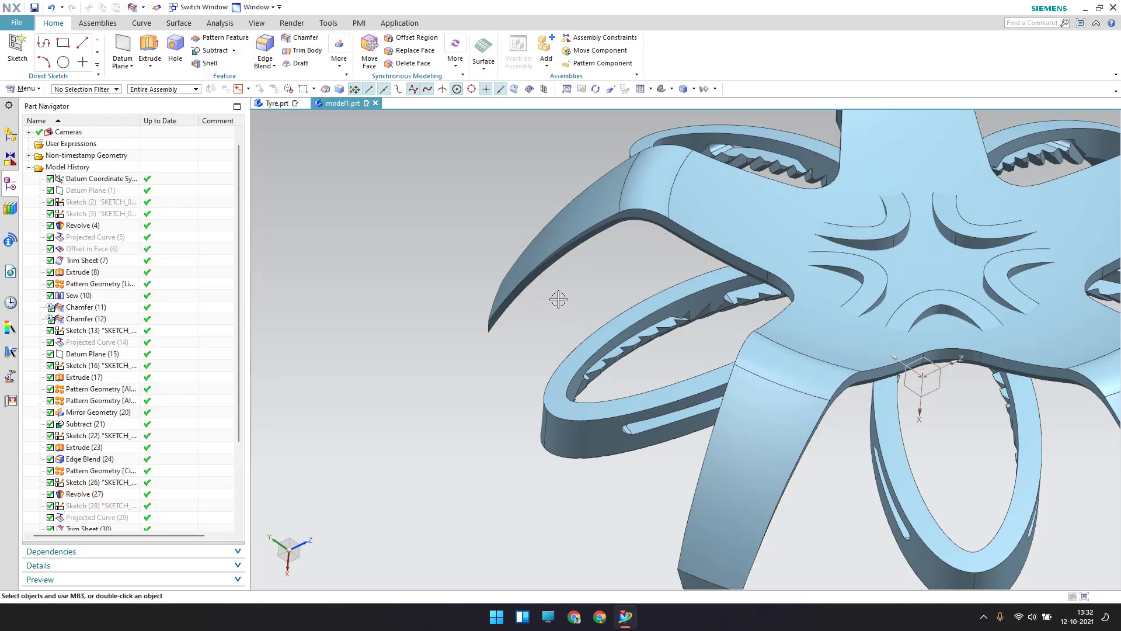
- Select the five oval ring bodies as Trim Body targets and move on to choosing the trimming face
middle_drag(555, 288, 614, 305)
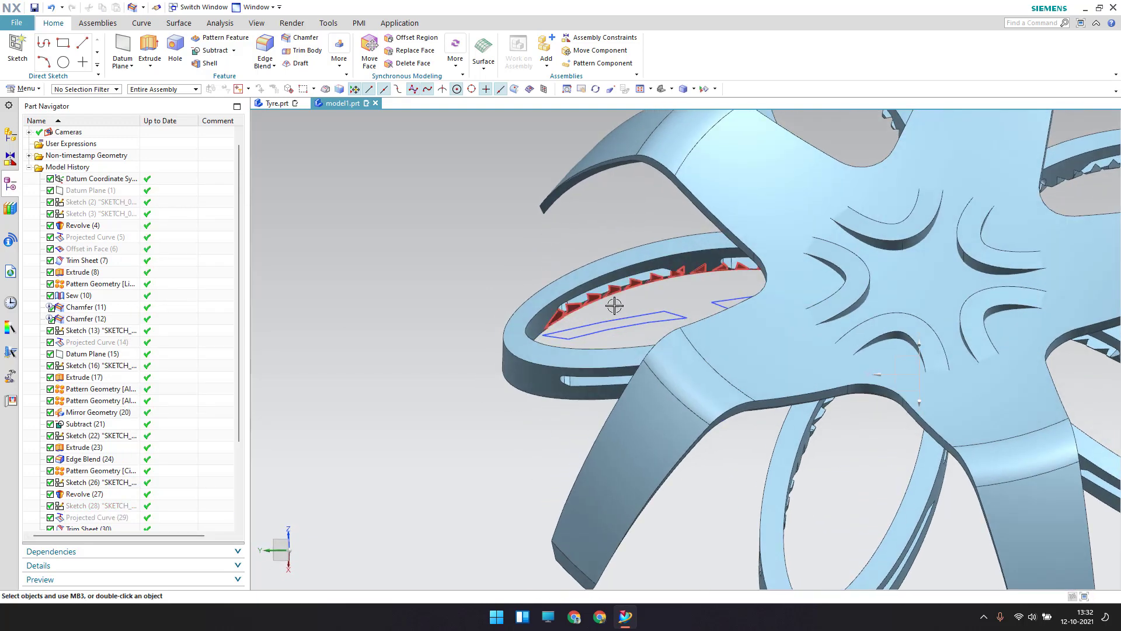
shift+middle_drag(895, 373, 689, 375)
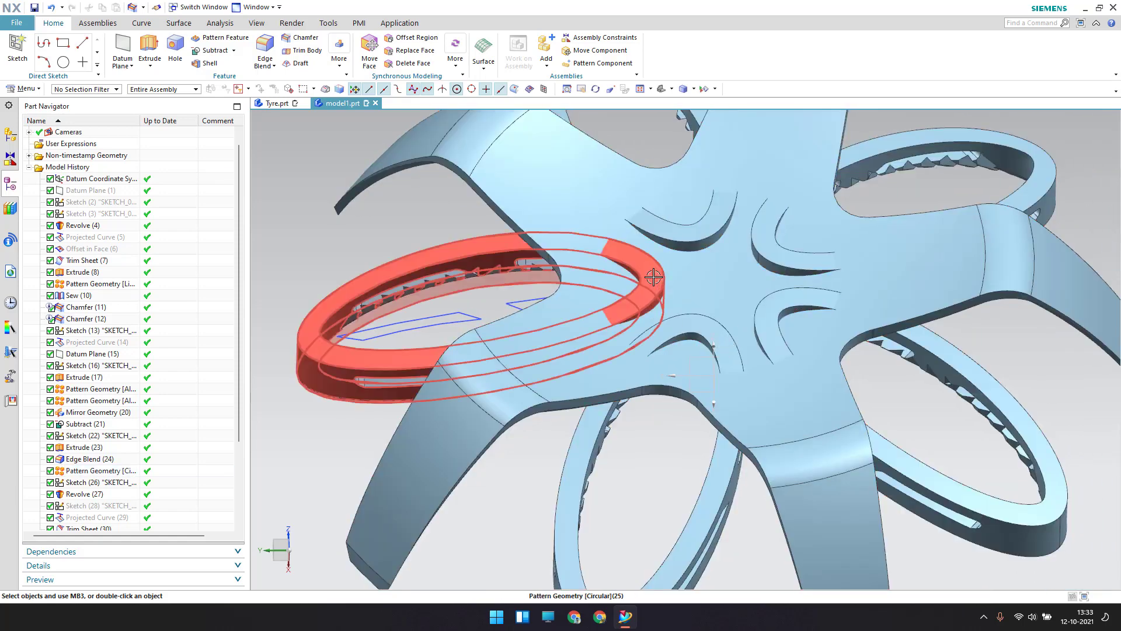
shift+middle_drag(627, 328, 607, 356)
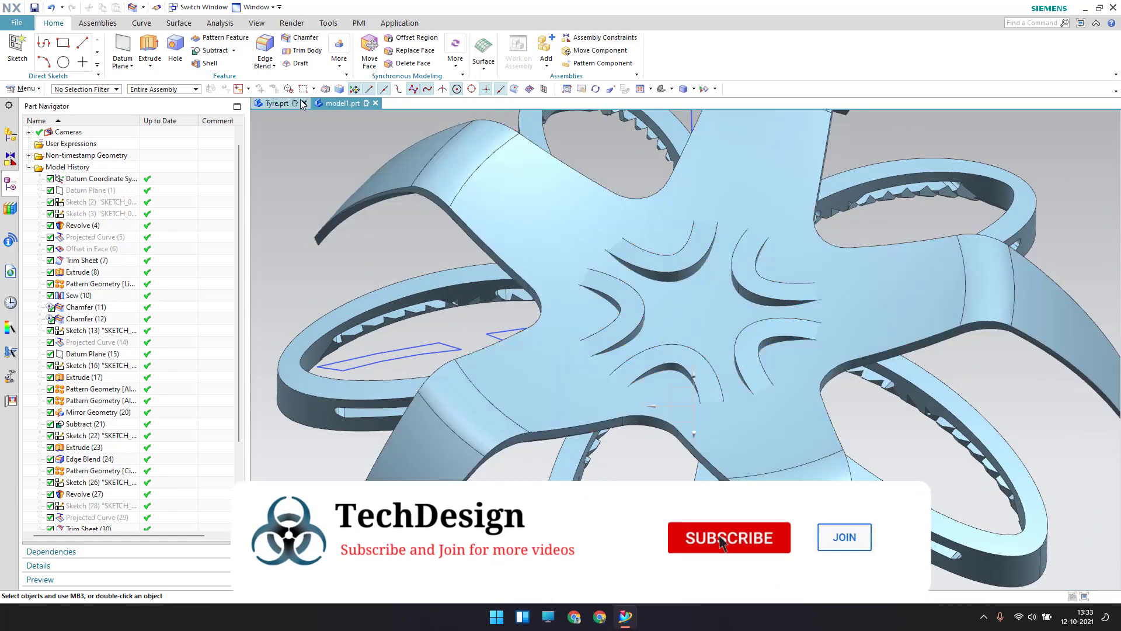
click(302, 50)
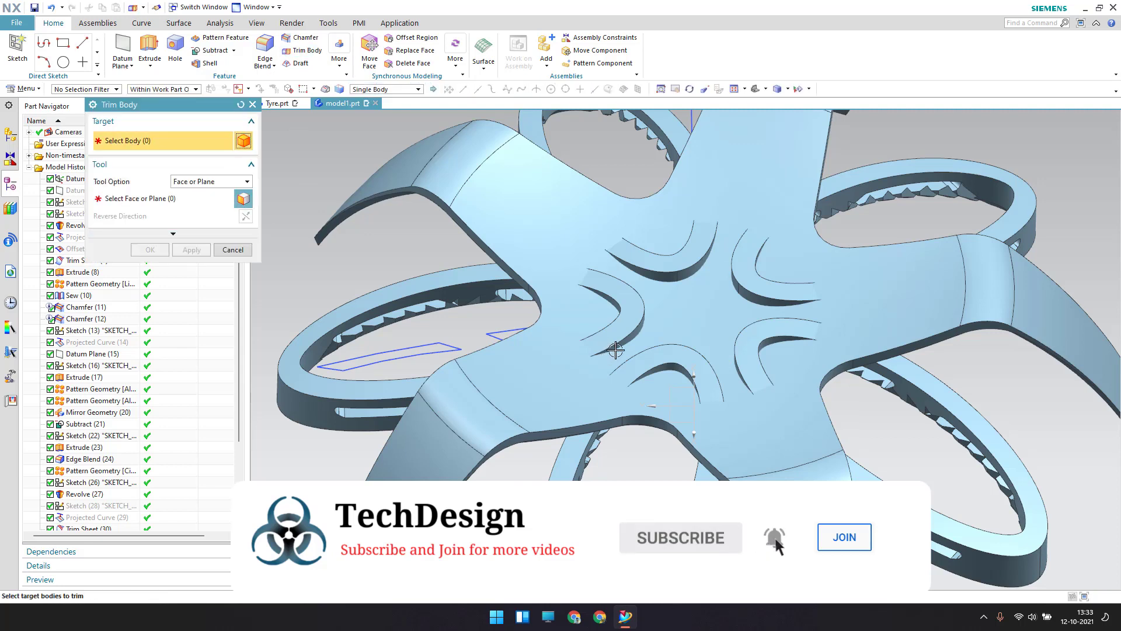
click(635, 315)
click(678, 246)
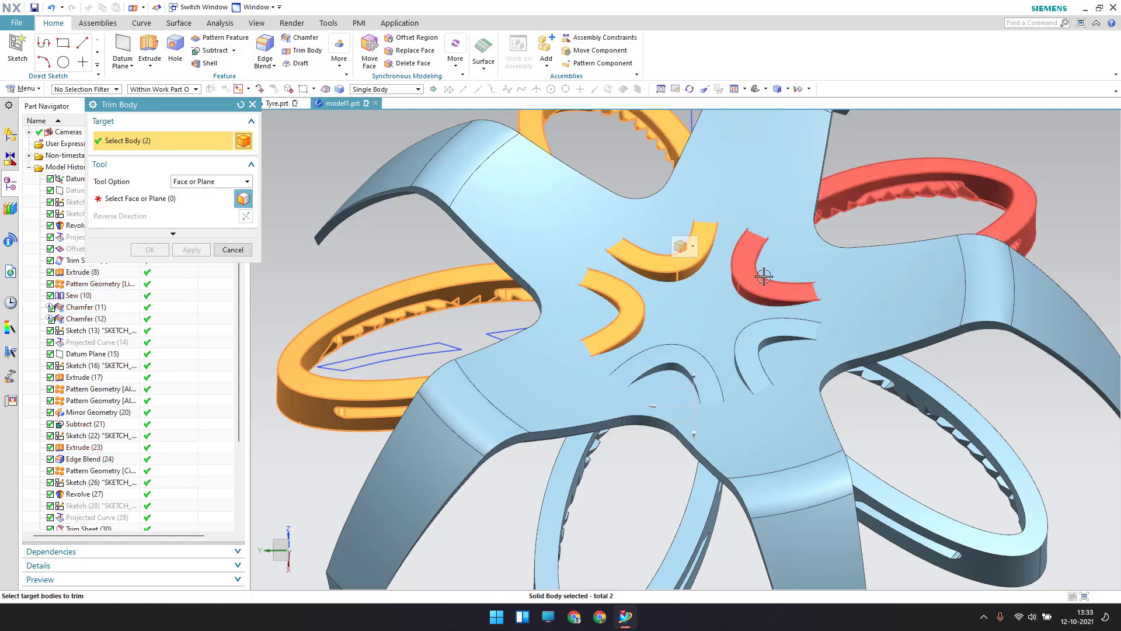
click(760, 280)
click(759, 359)
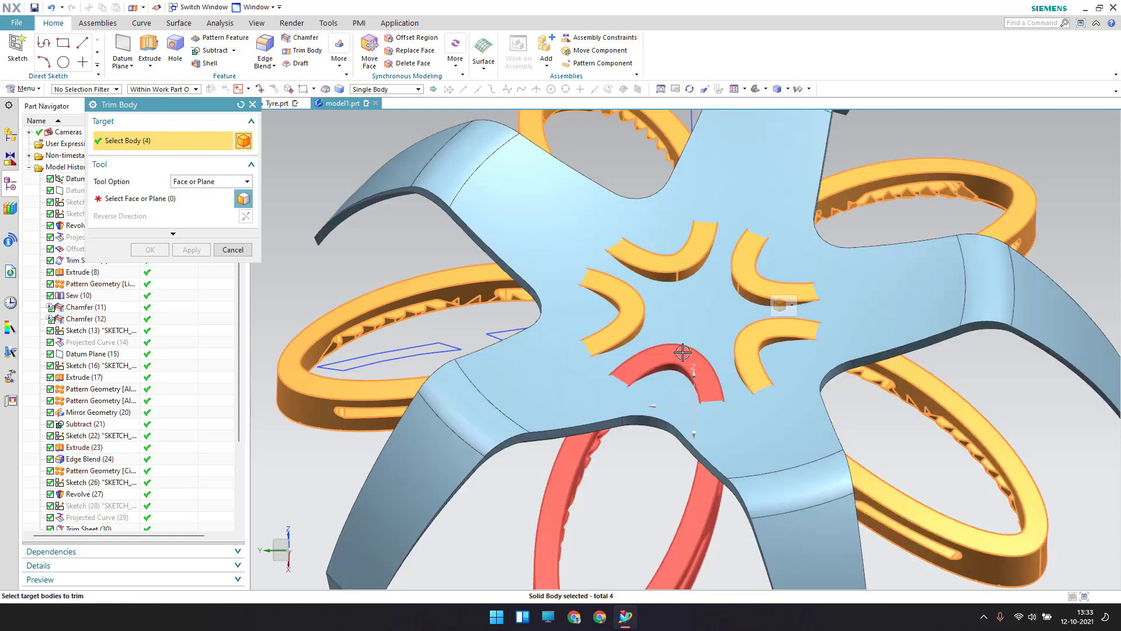
click(704, 380)
click(179, 199)
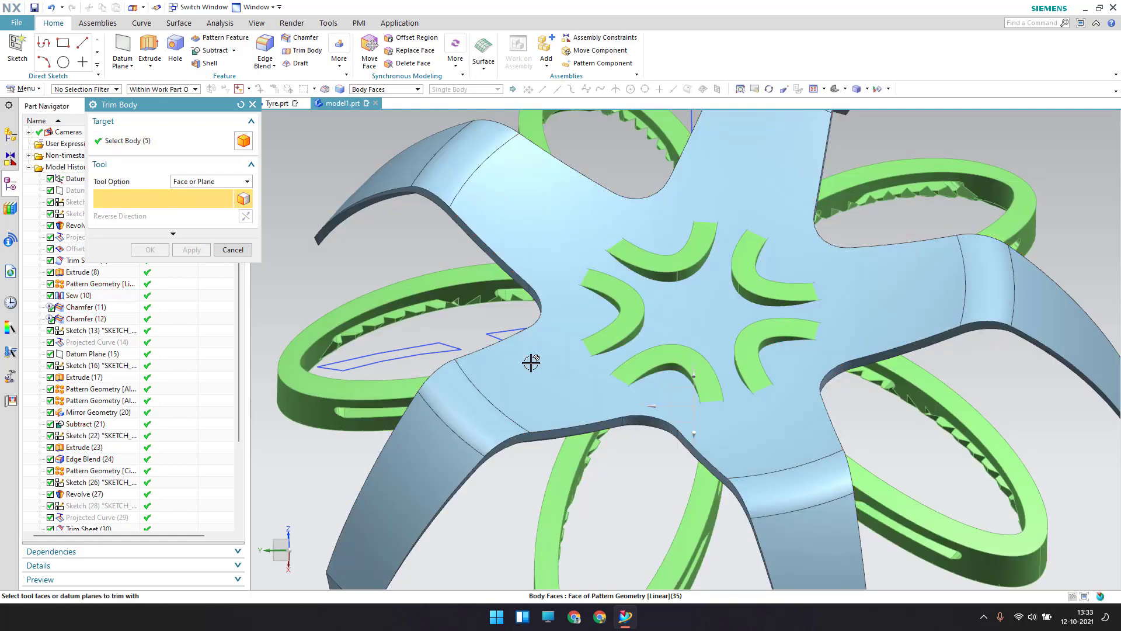
- Try all faces of the five-spoke body as the trimming tool with the direction reversed, then deselect them
click(579, 399)
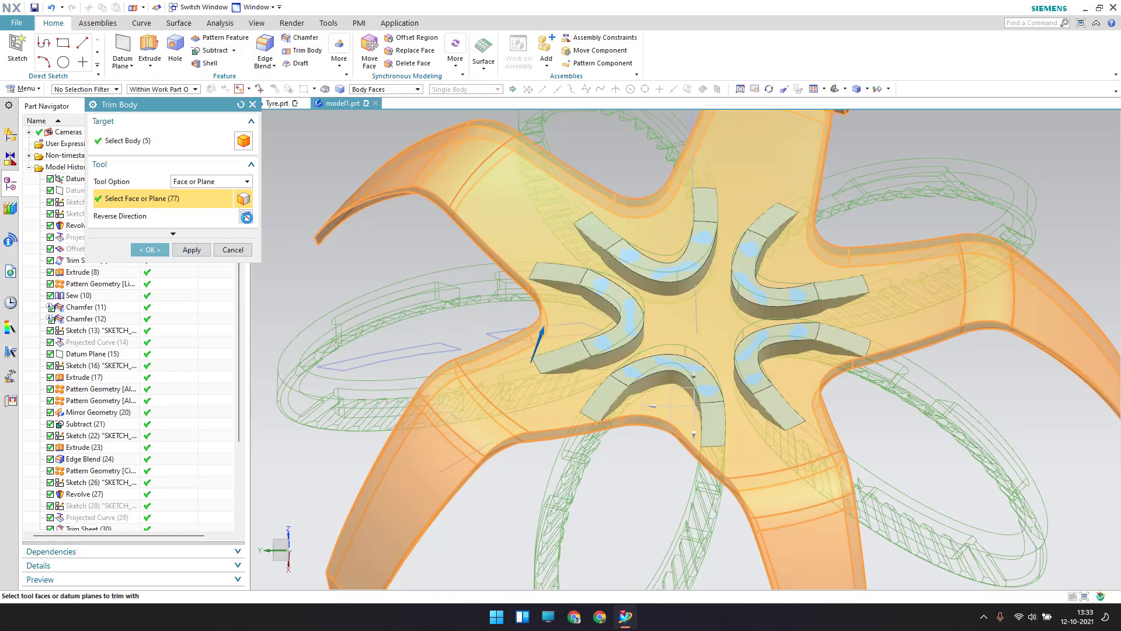
click(246, 217)
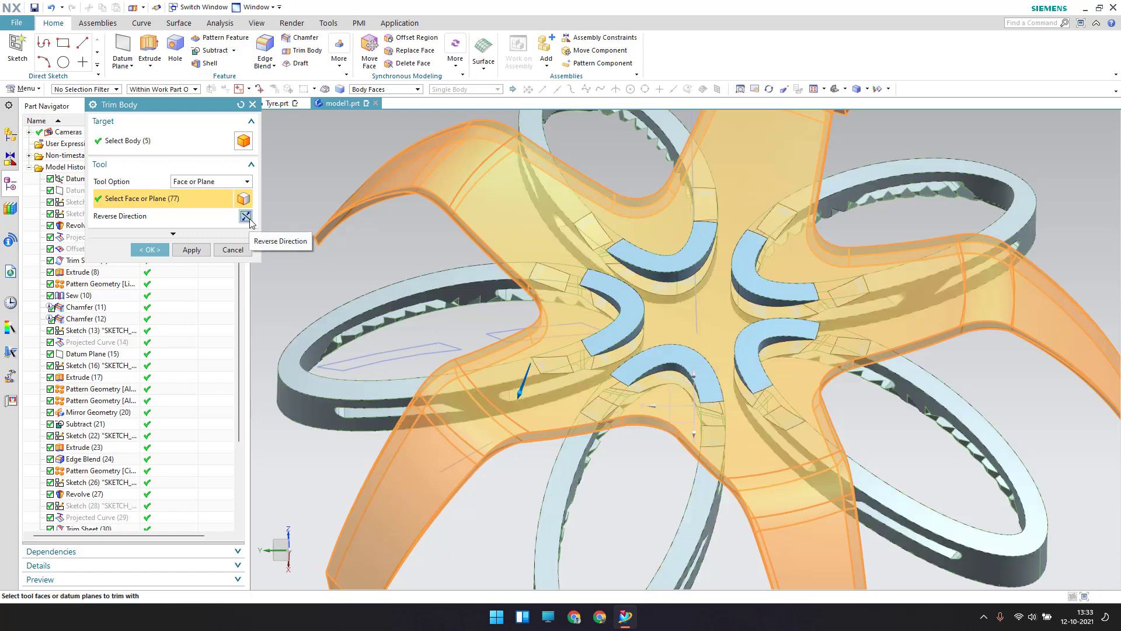
click(211, 234)
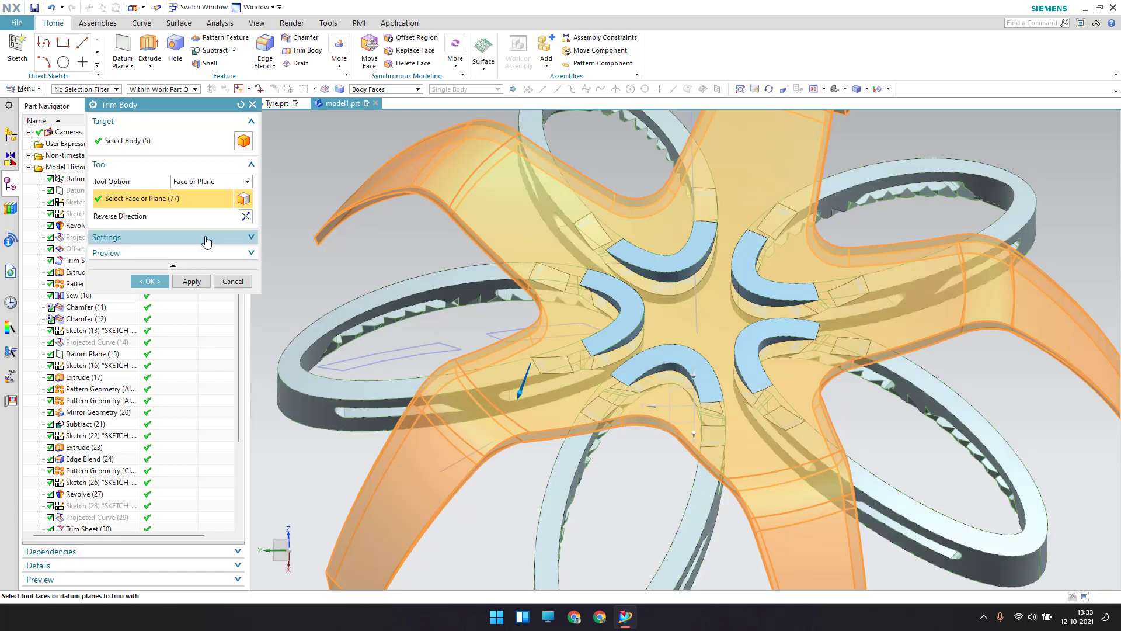
click(206, 239)
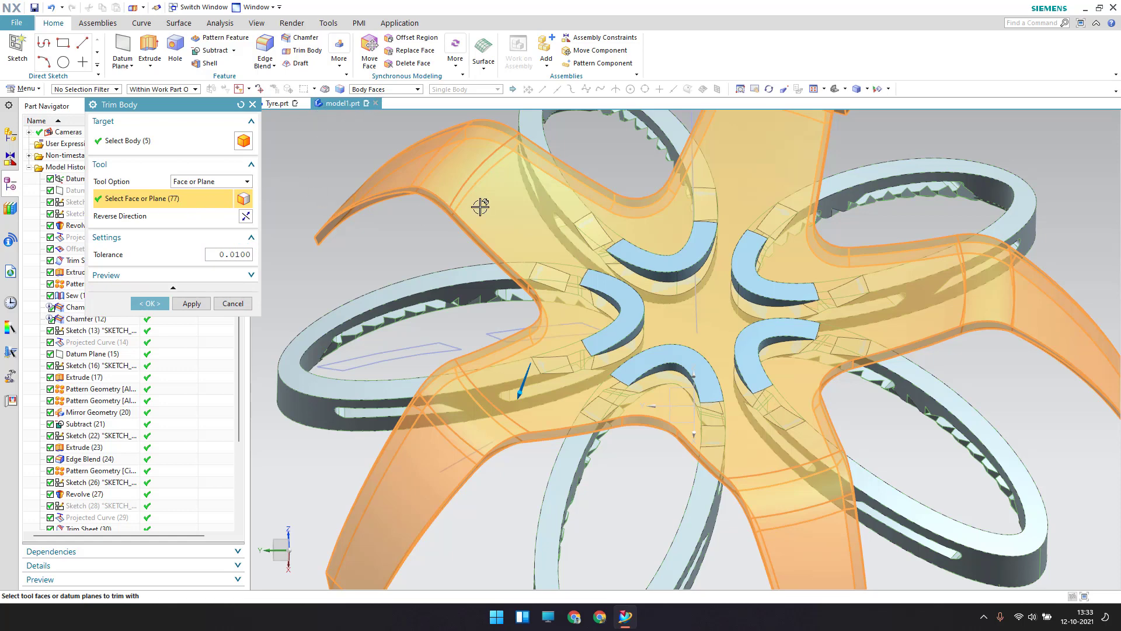
shift+click(501, 192)
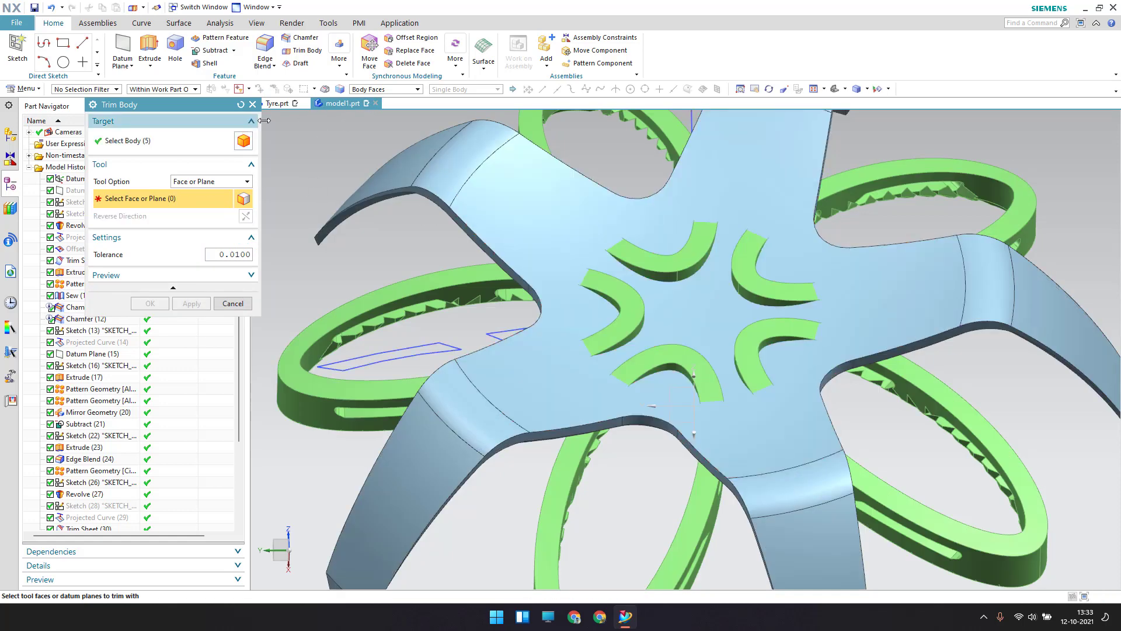
- Trim the oval rings with only the spoke body's central front face, using Single Face selection and the reversed direction
click(381, 89)
click(366, 110)
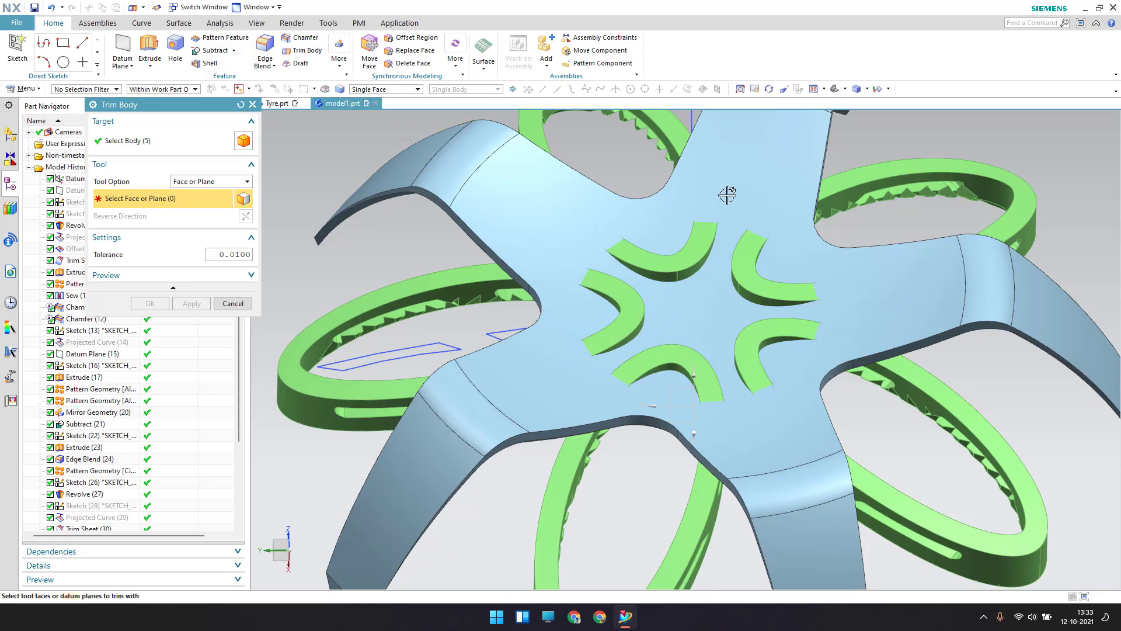
click(569, 201)
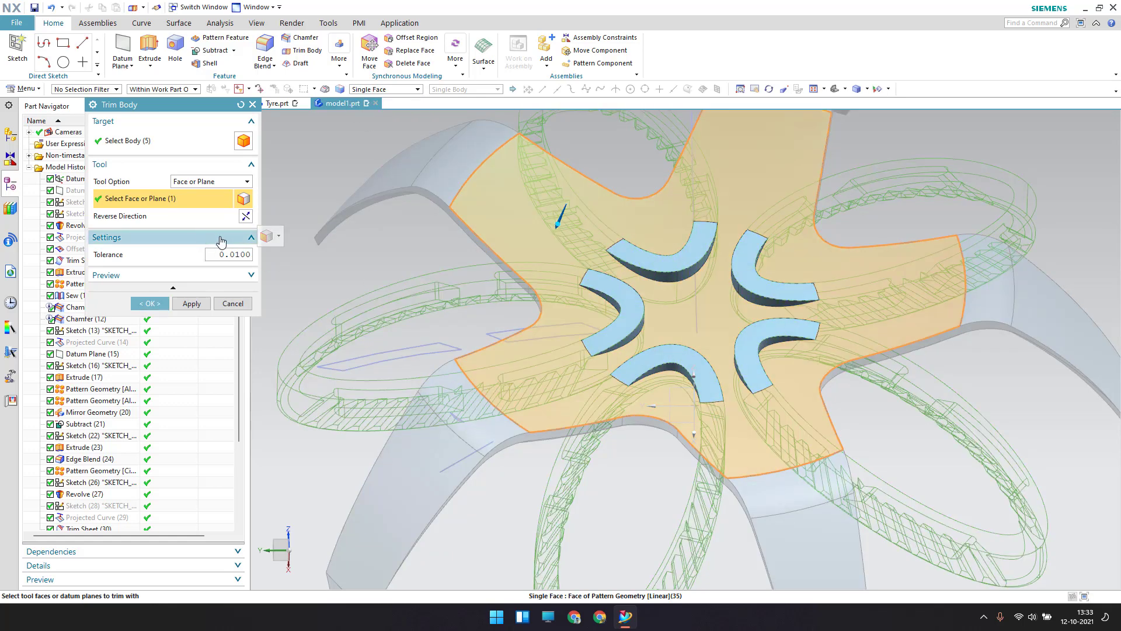
click(243, 213)
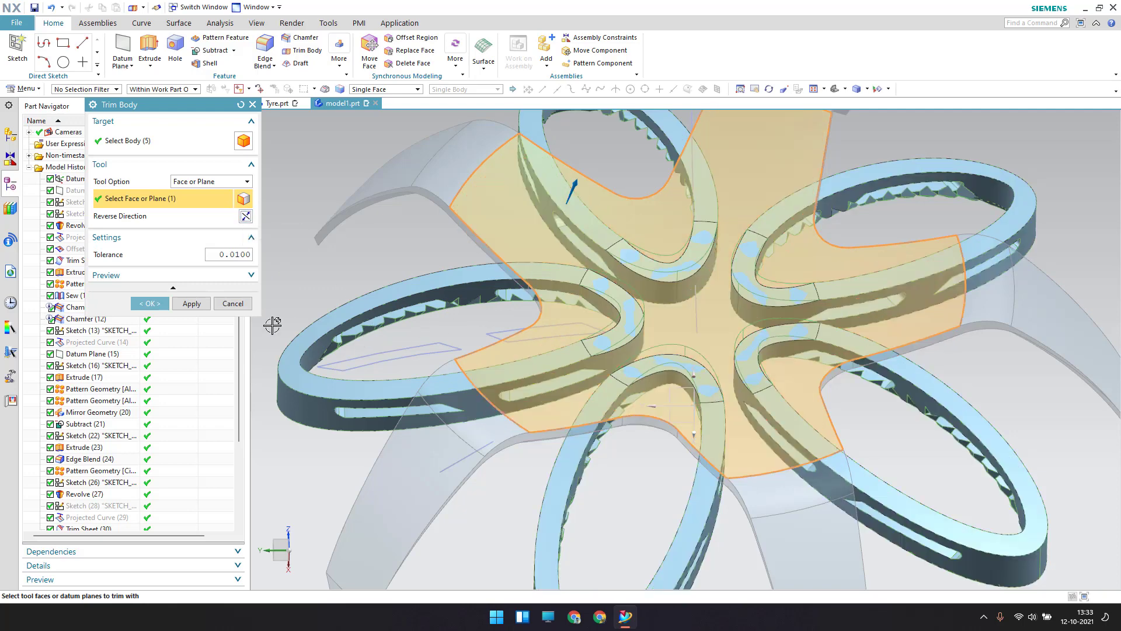
click(150, 303)
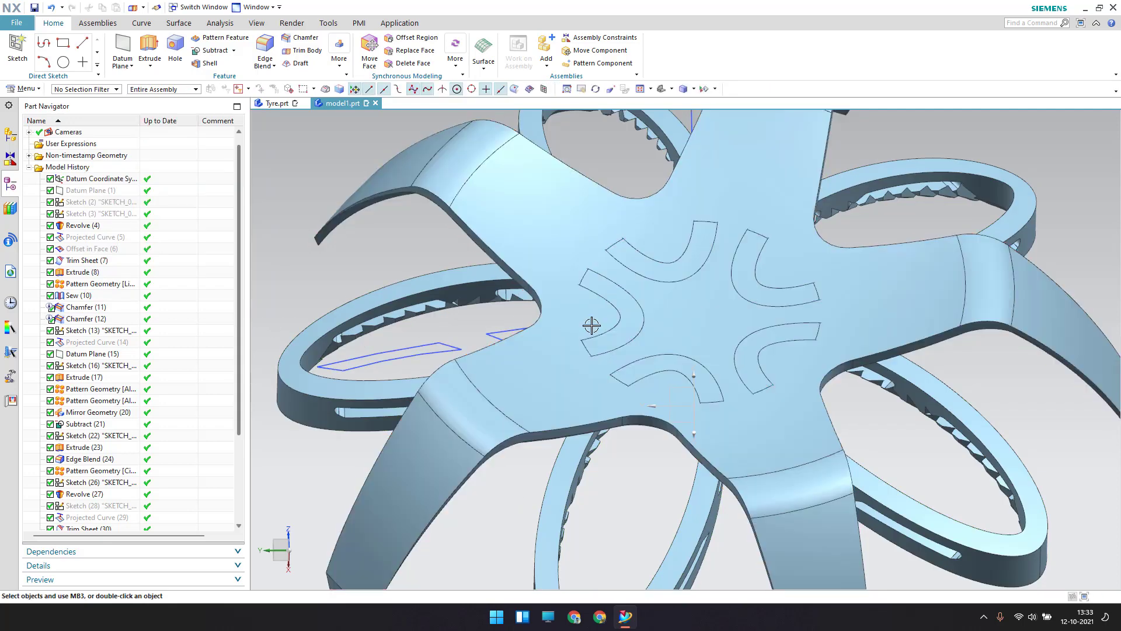
- Start a new sketch on the YZ plane of the datum coordinate system at the wheel's centre
middle_drag(593, 323, 650, 202)
middle_drag(690, 381, 782, 354)
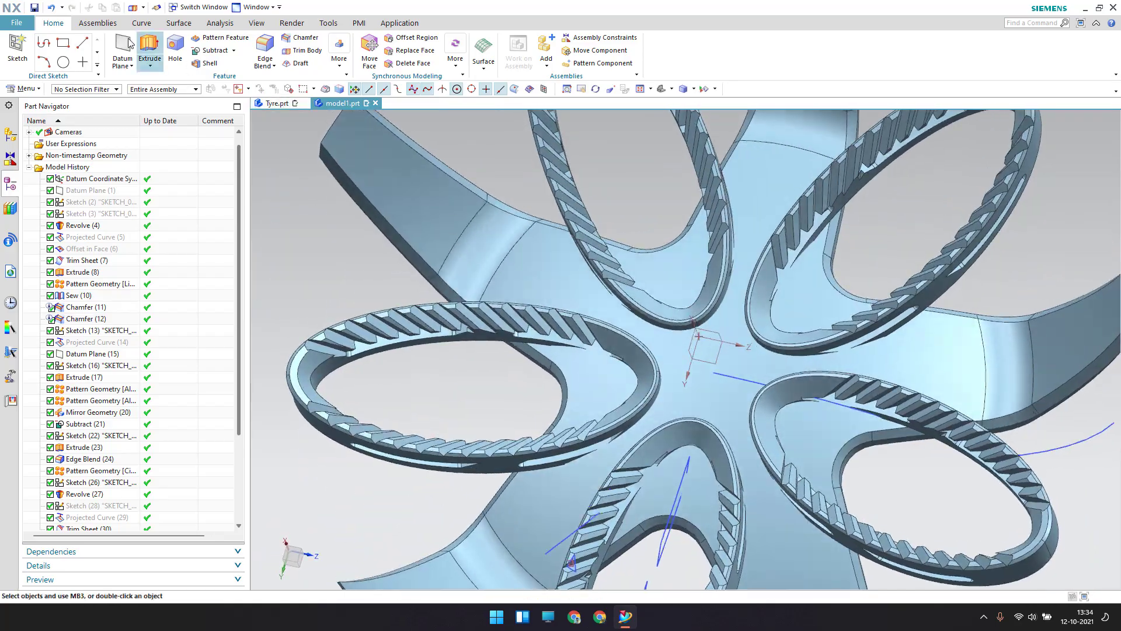
click(17, 50)
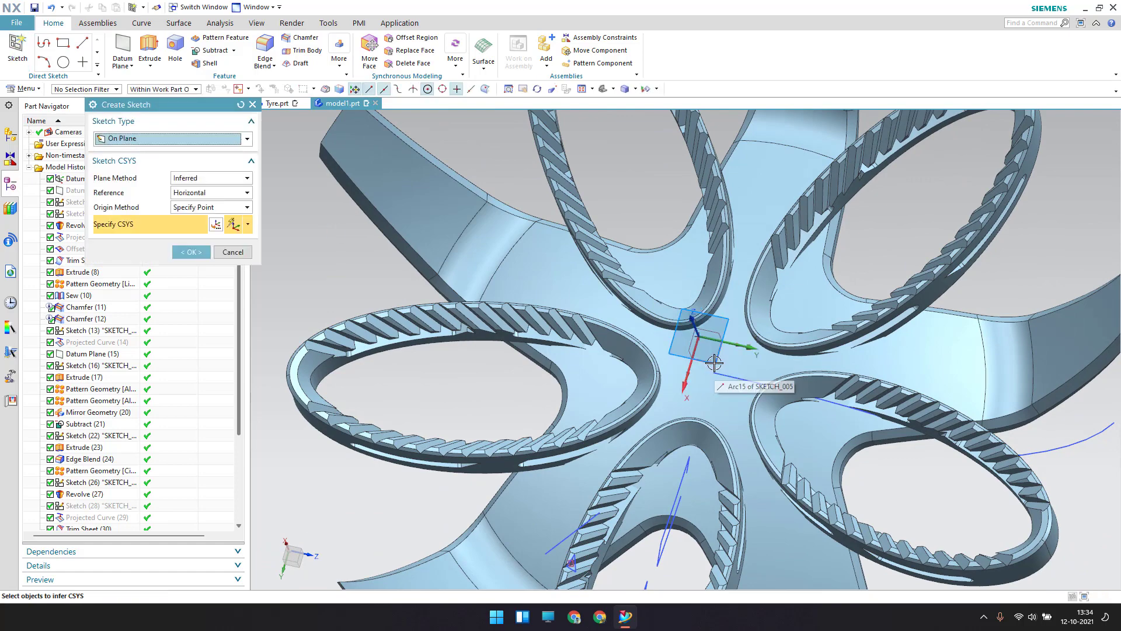
click(698, 400)
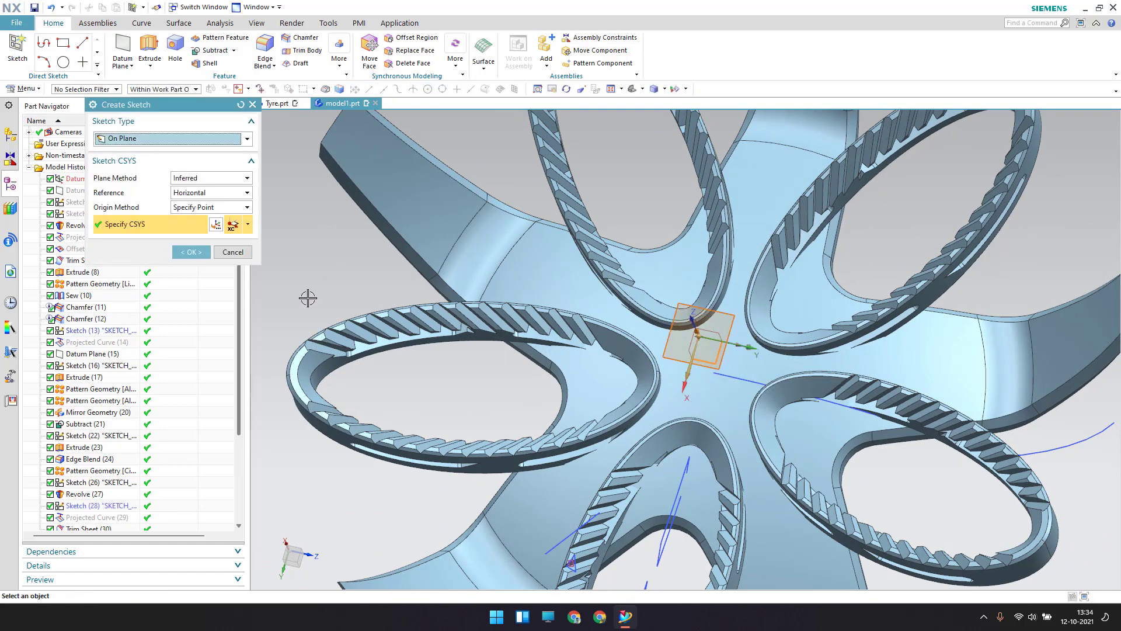
middle_click(571, 373)
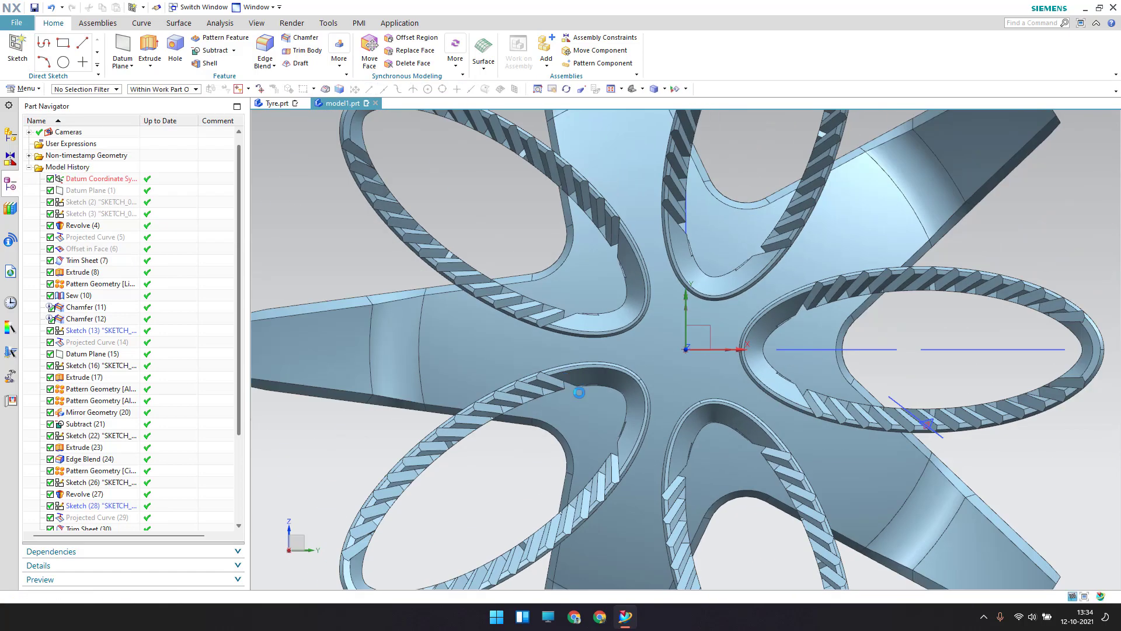
scroll(719, 366, down, 2)
scroll(768, 364, up, 5)
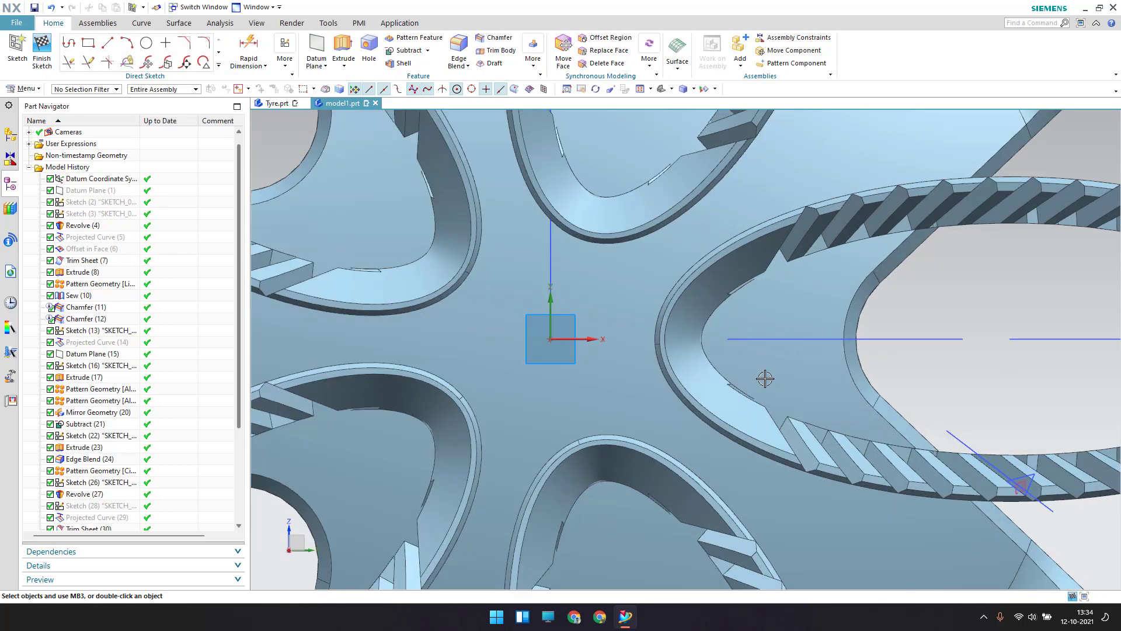
shift+middle_drag(766, 377, 682, 343)
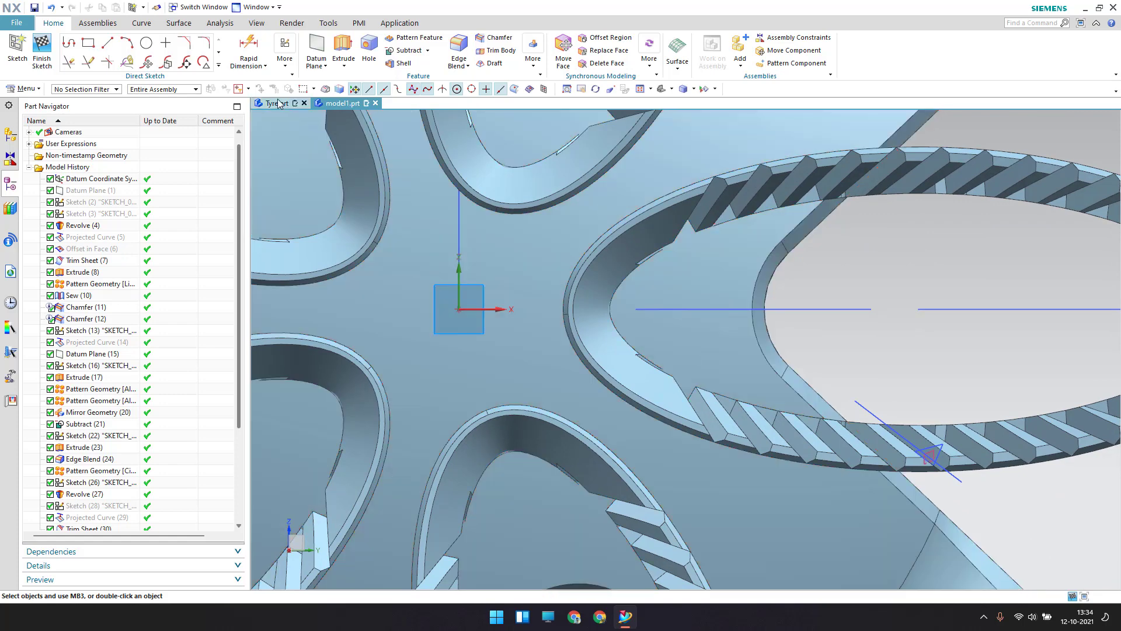
- Draw a 3 mm diameter circle just below the horizontal axis inside the oval ring, centred at about XC 46.5, YC -3
click(146, 43)
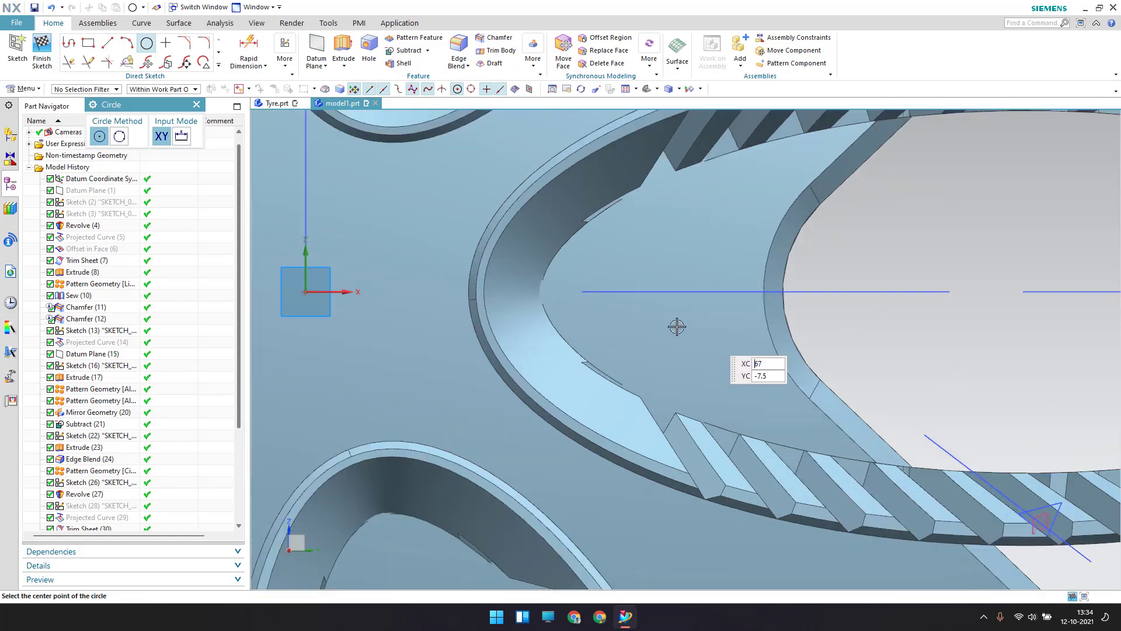
click(588, 309)
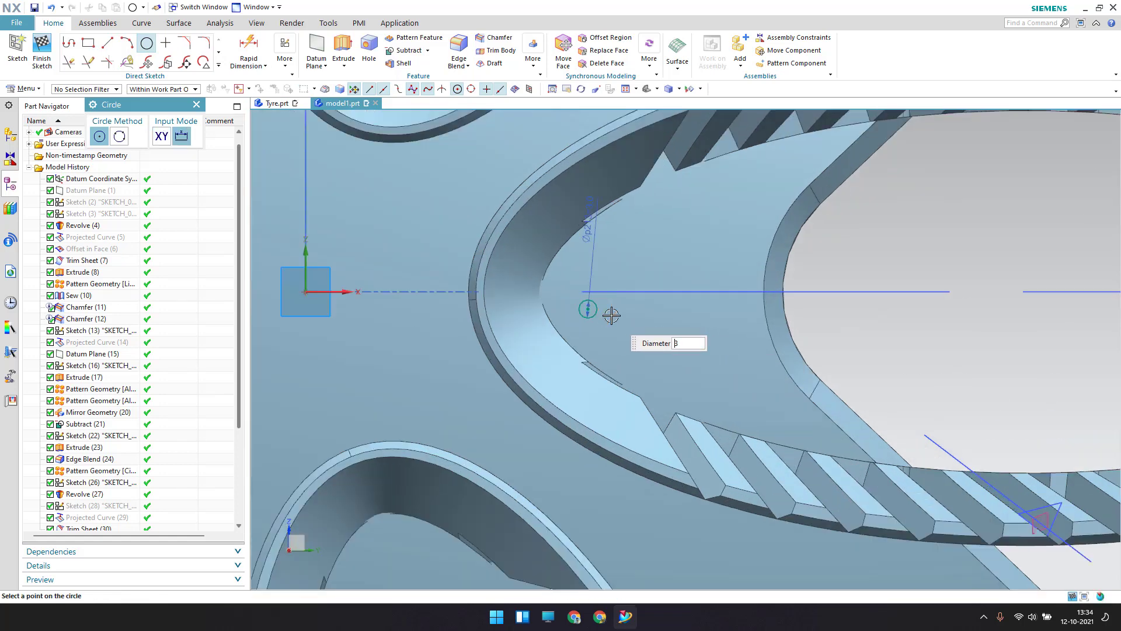
key(Return)
key(Escape)
scroll(589, 308, up, 1)
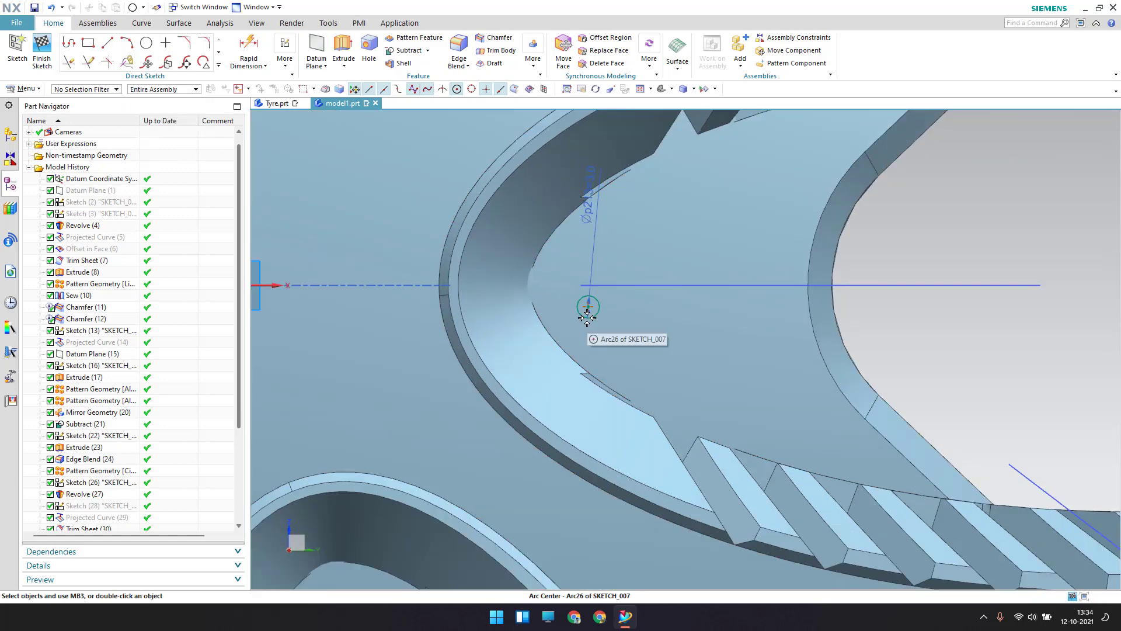
- Constrain the small circle's centre to lie on the sketch's horizontal axis
key(c)
scroll(708, 273, down, 2)
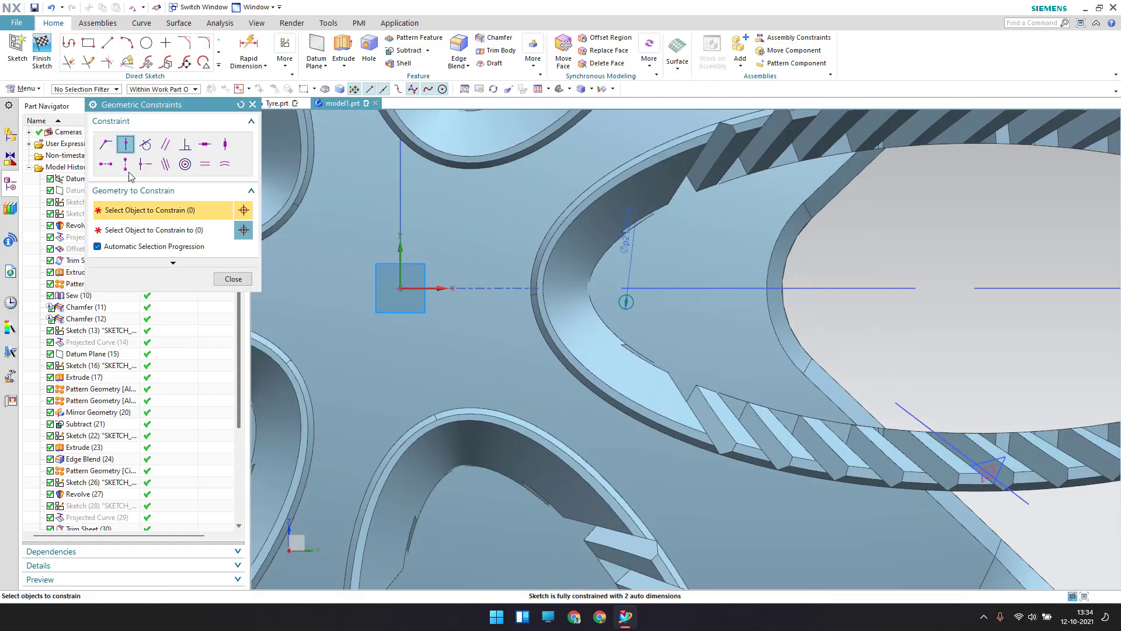
click(626, 301)
click(429, 286)
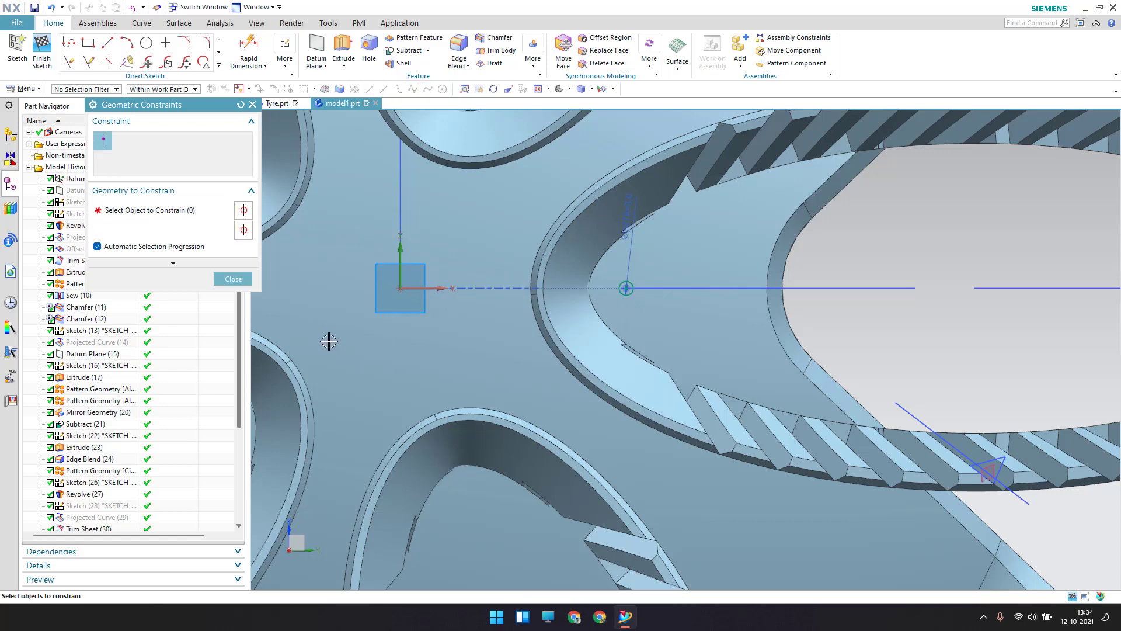
click(232, 279)
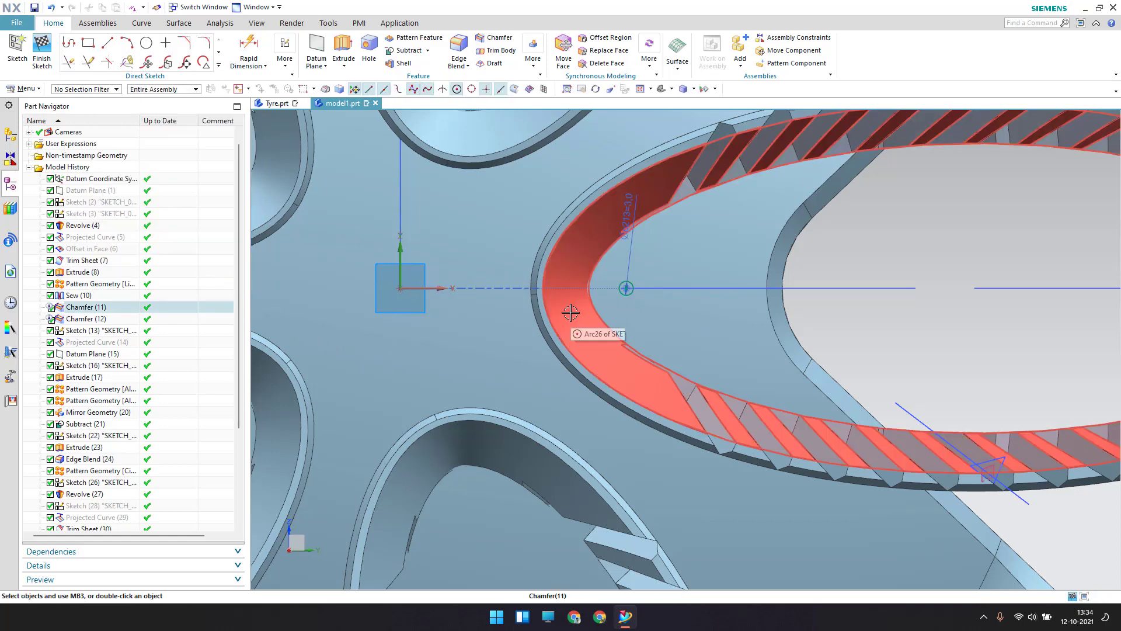
- Dimension the horizontal distance from the sketch origin to the circle's centre and set it to 45 mm
key(d)
click(625, 288)
click(401, 288)
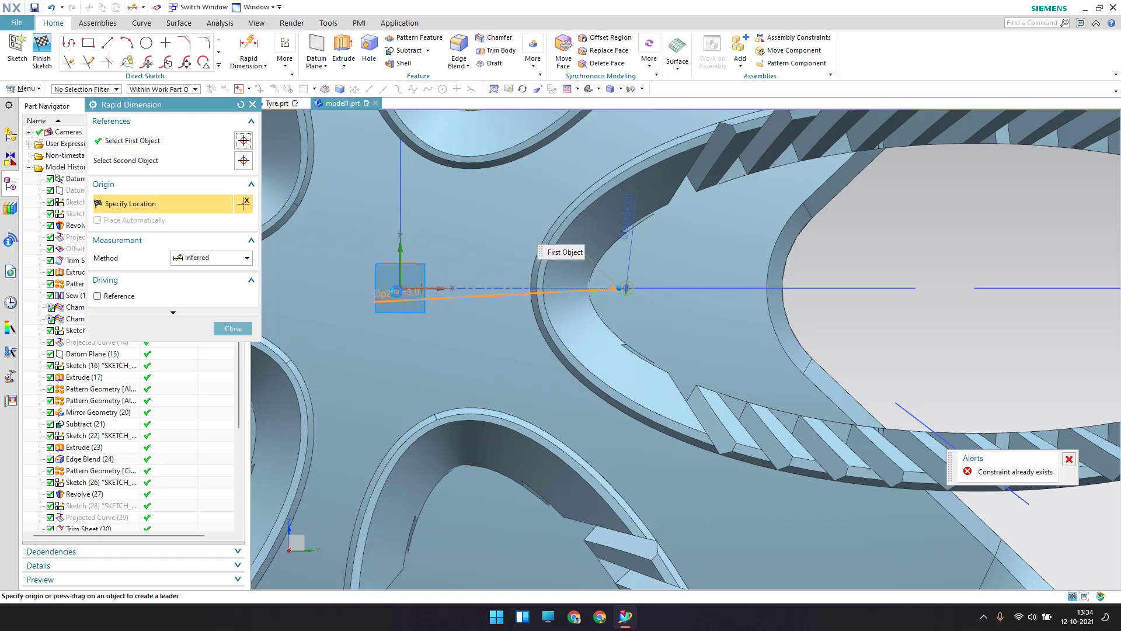
click(401, 287)
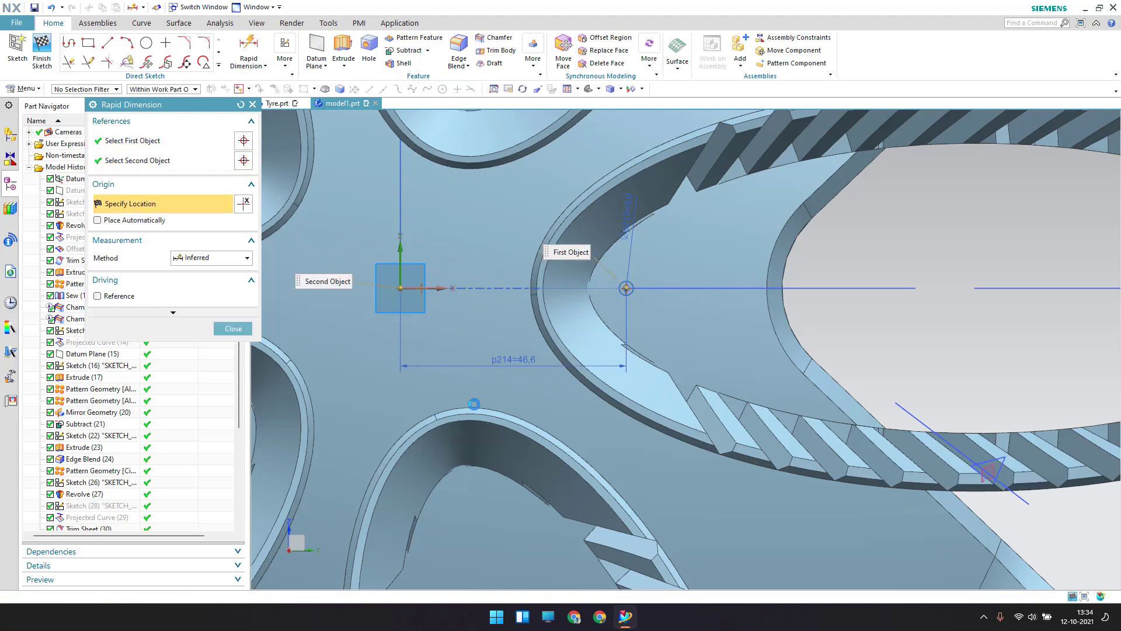
click(512, 359)
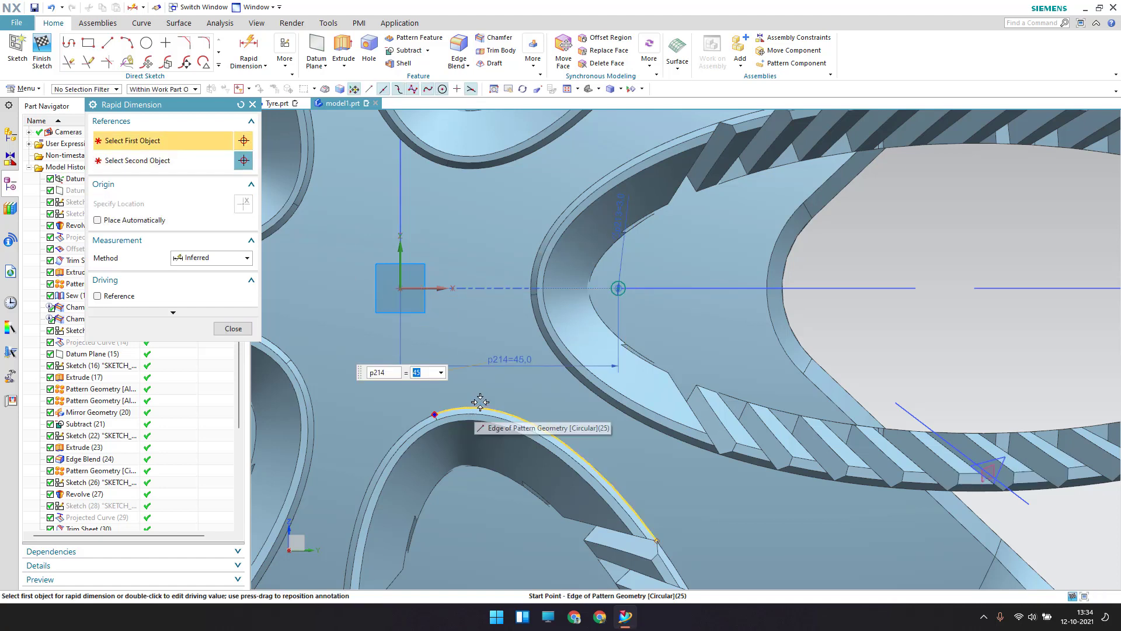
key(Escape)
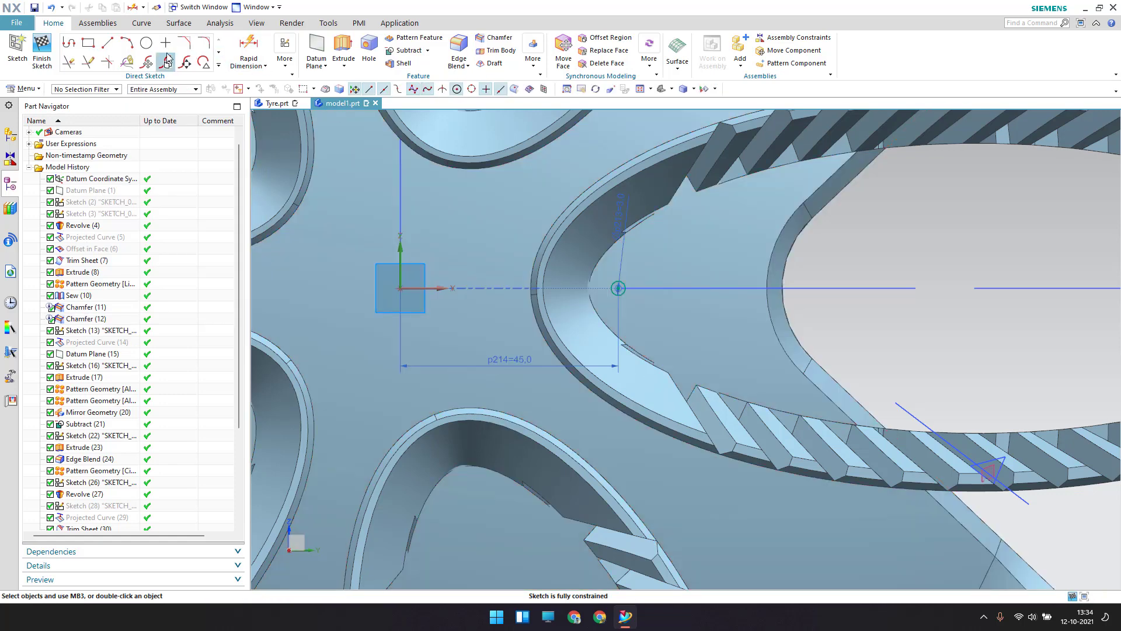
- Draw a line about 15 mm long from the circle's centre, slanting down and outward at about 310°
click(108, 44)
scroll(660, 307, up, 3)
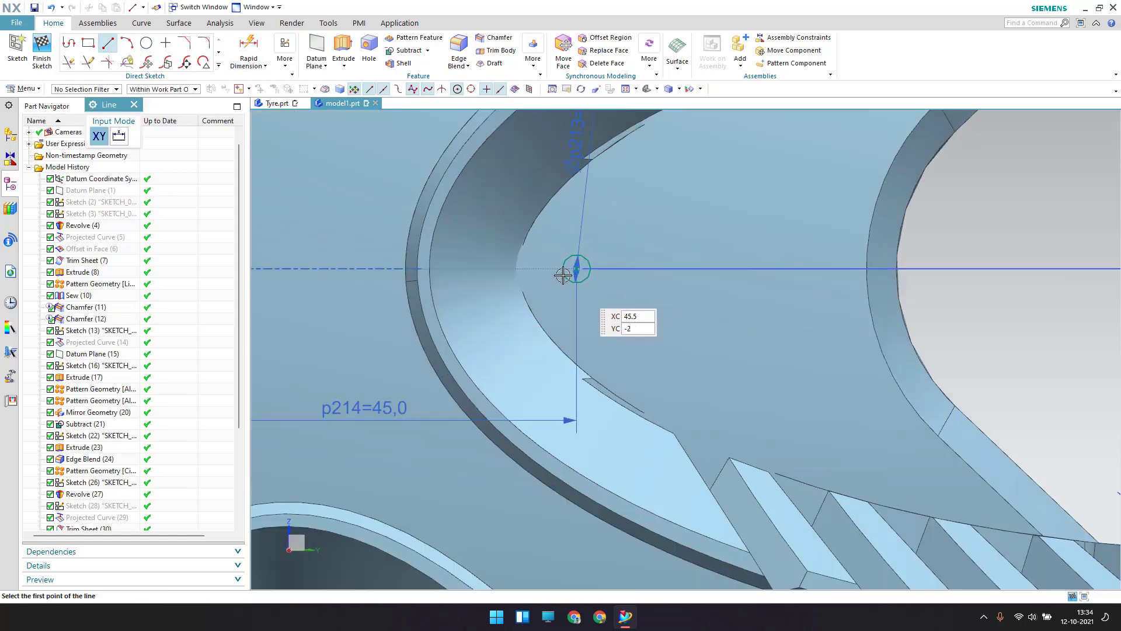
click(578, 269)
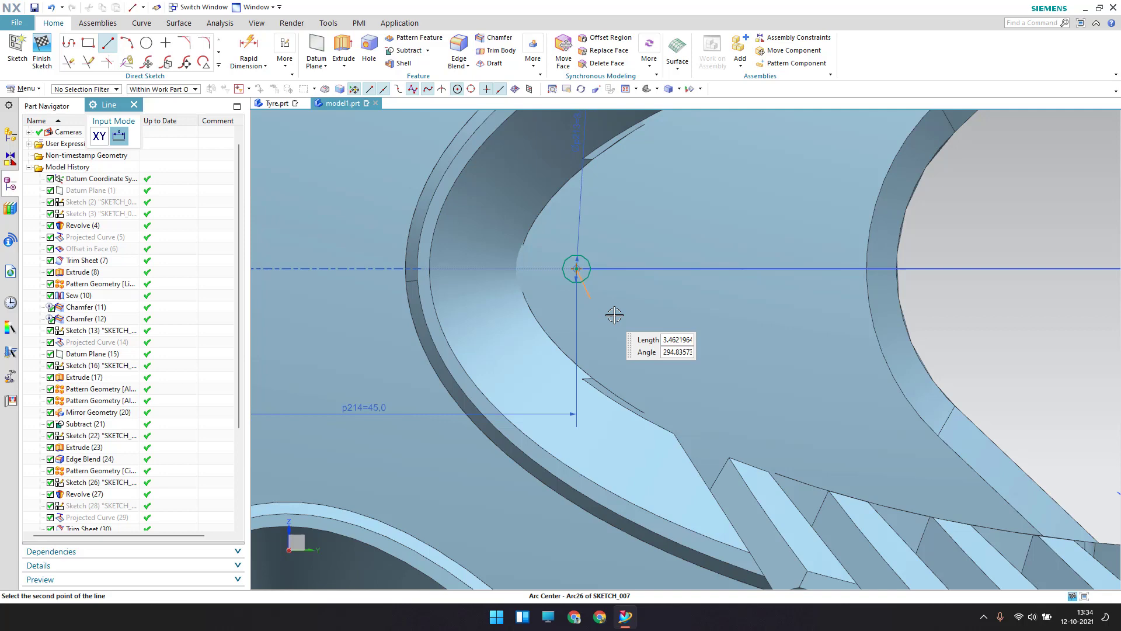
click(667, 377)
middle_click(673, 447)
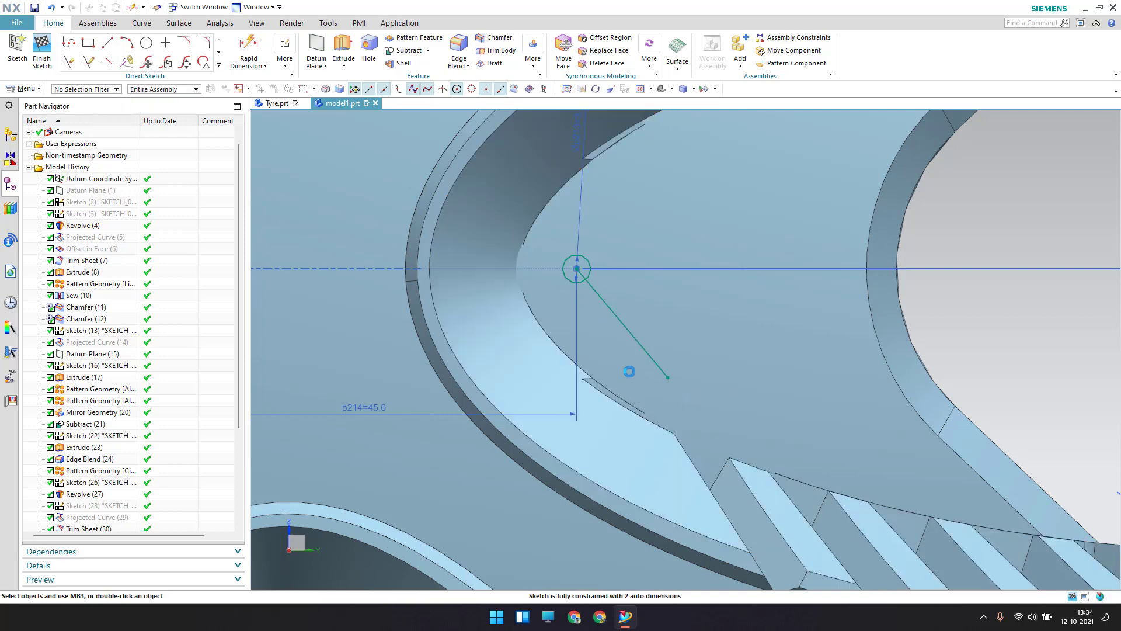
key(d)
click(645, 354)
click(576, 269)
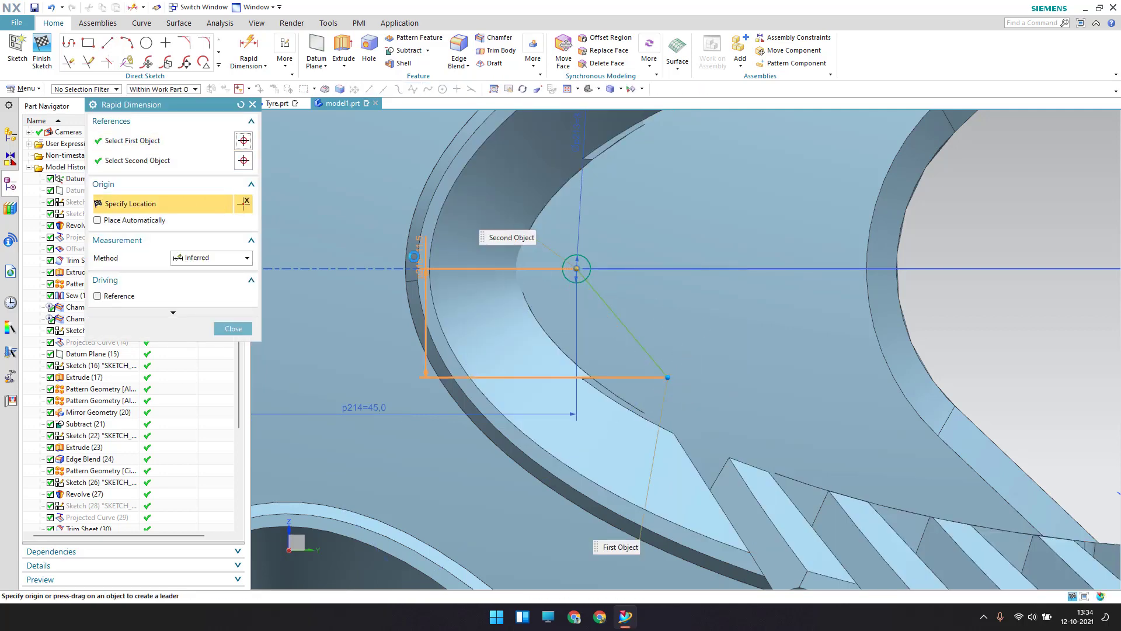
scroll(584, 275, down, 3)
click(496, 284)
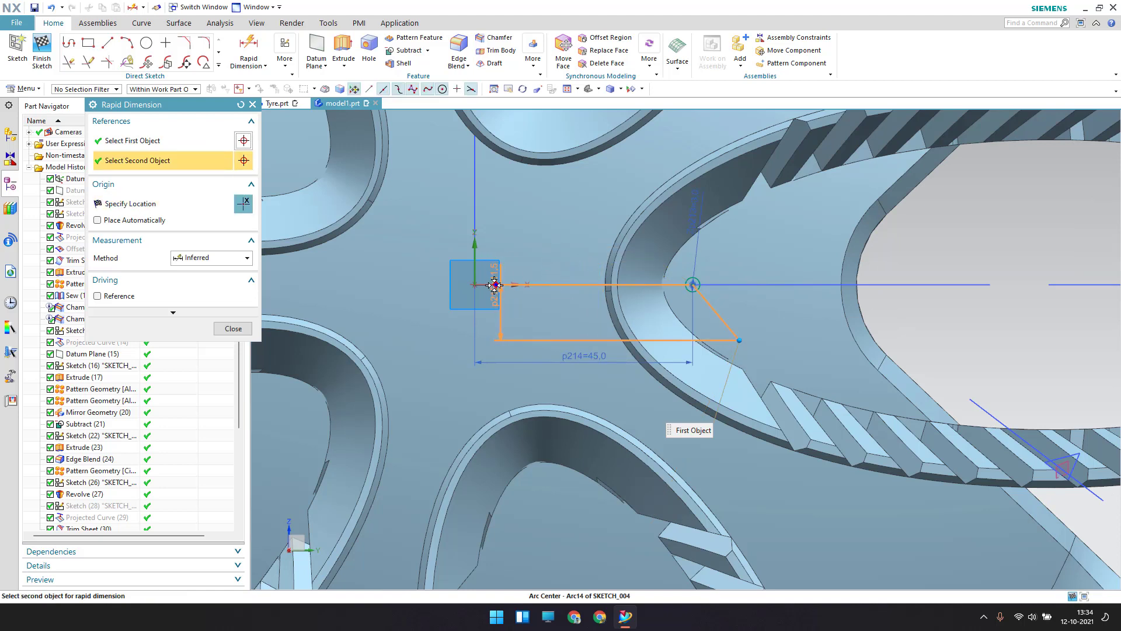
click(715, 310)
middle_click(694, 307)
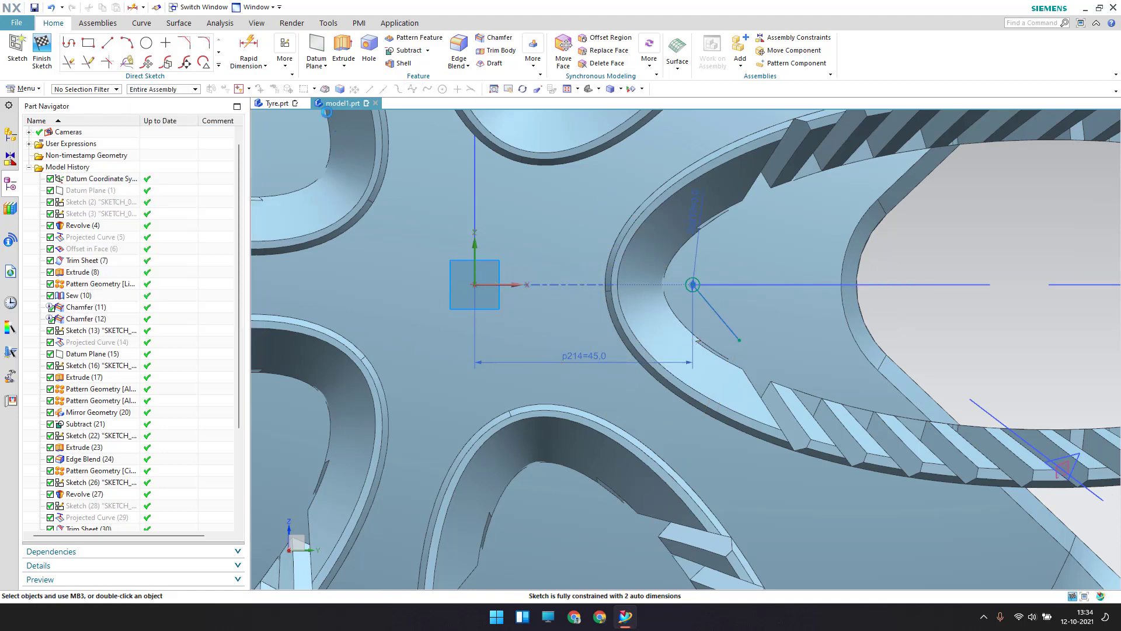
- Add an angular dimension between the horizontal axis and the slanted line and set it to 45°
click(265, 66)
click(261, 122)
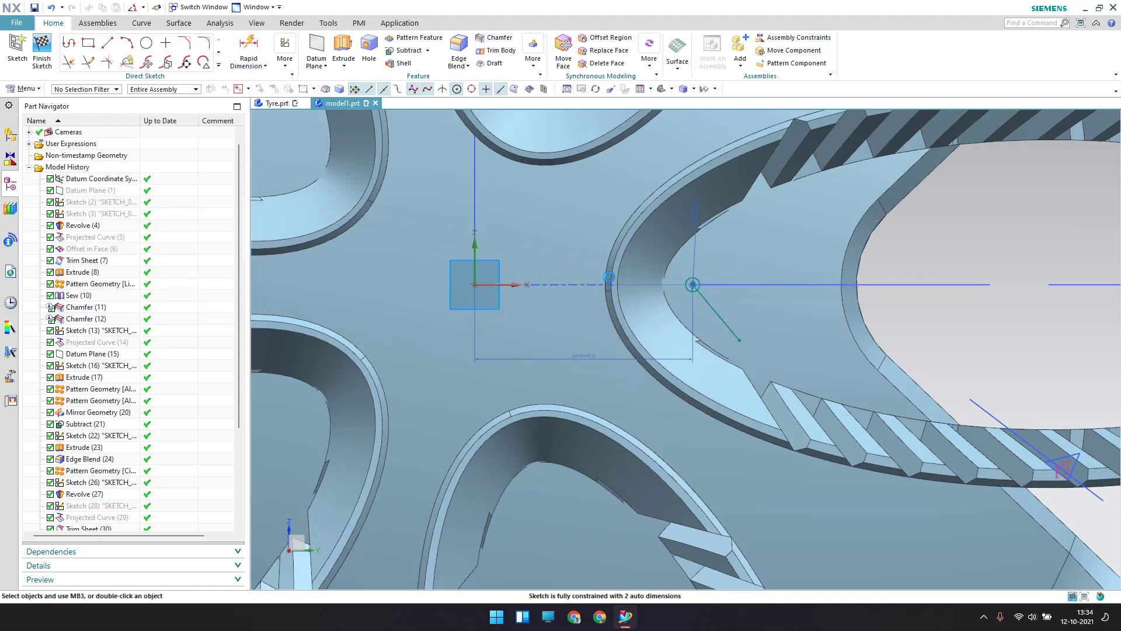
click(722, 309)
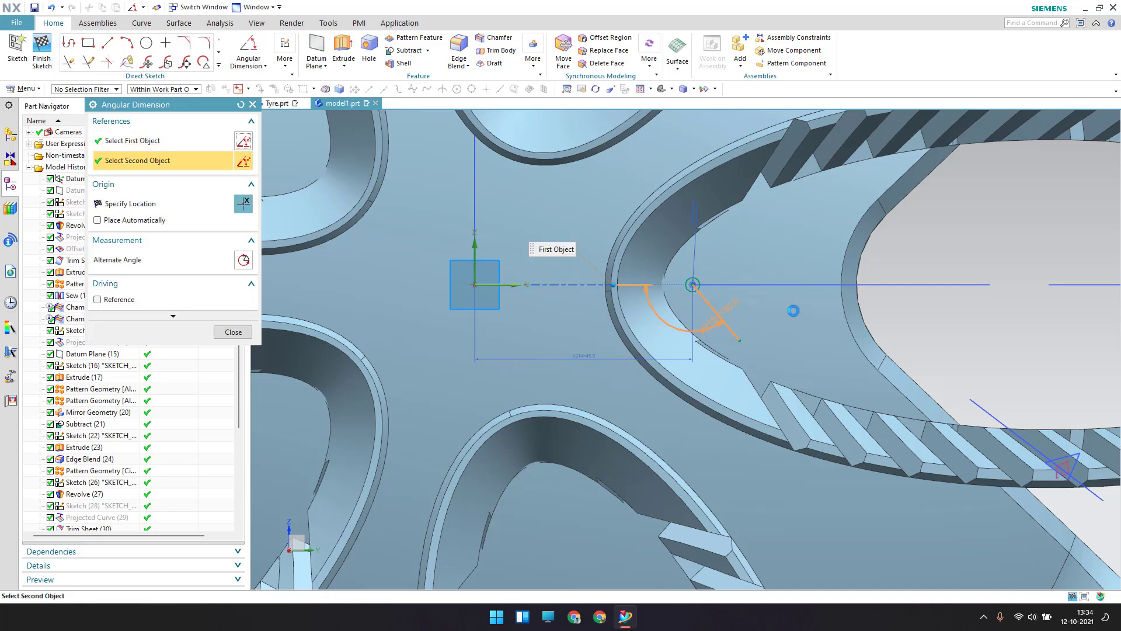
click(719, 311)
click(787, 351)
text(45)
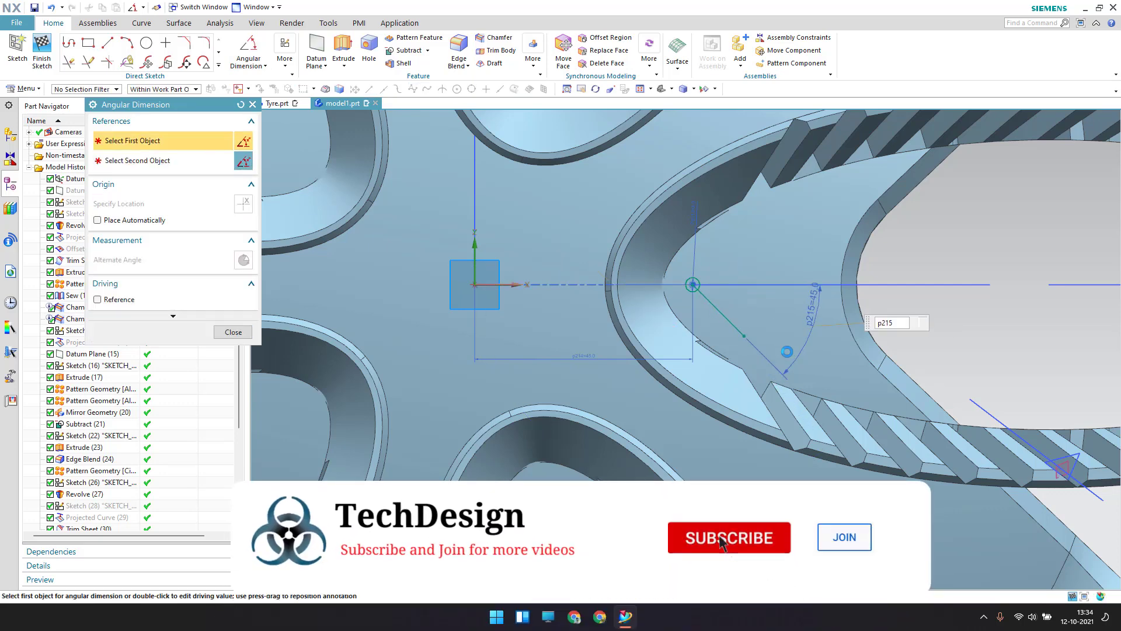
key(Return)
middle_click(787, 352)
- Convert the slanted line from the circle's centre to a reference line
scroll(738, 330, up, 4)
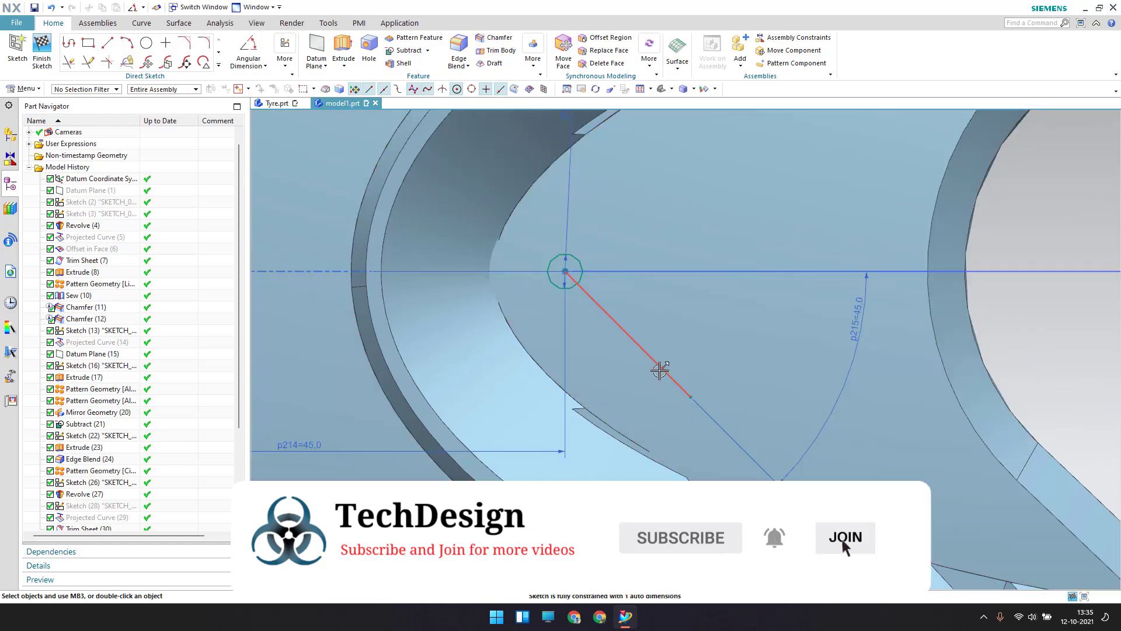
click(660, 371)
right_click(659, 369)
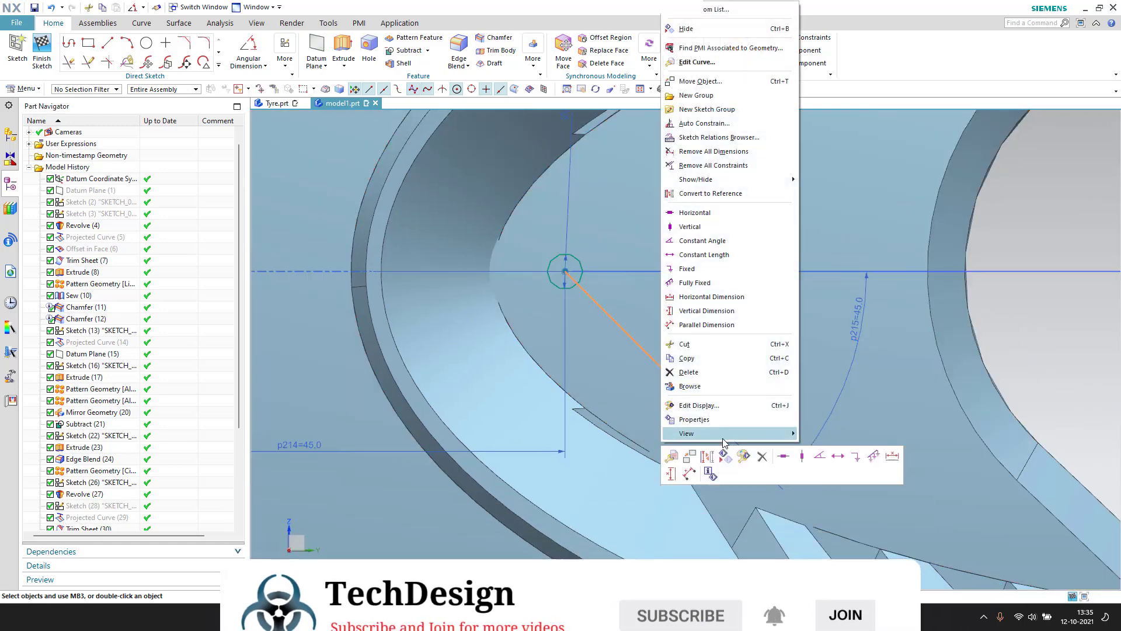
click(712, 461)
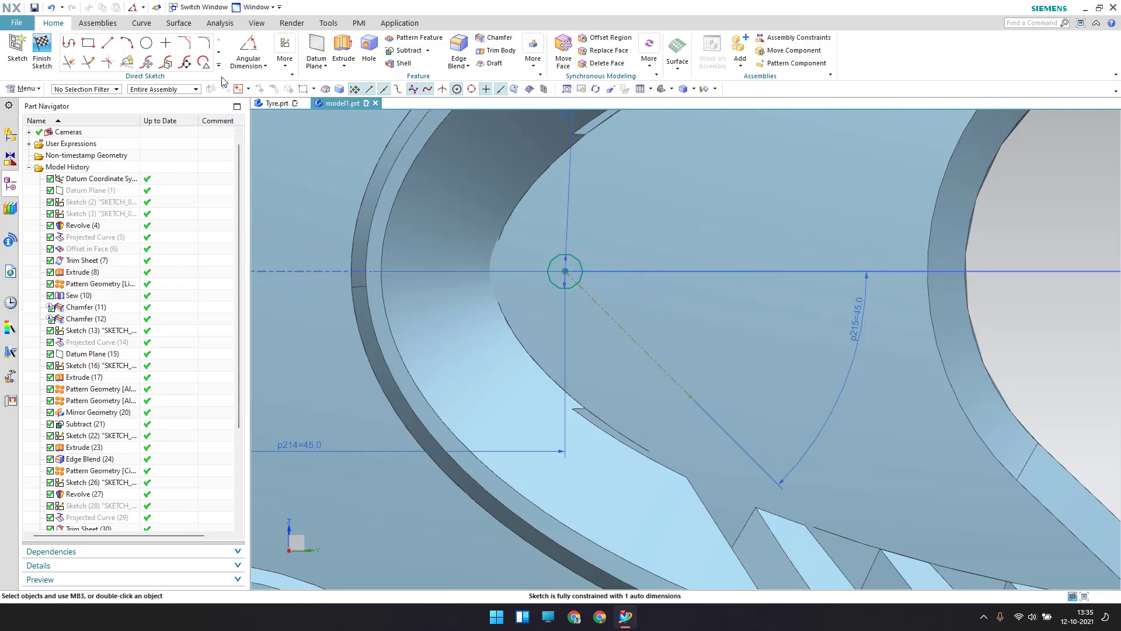
- Pattern the 3 mm circle linearly along the sketch's horizontal axis with a count of 4 and a pitch distance of 8 mm
click(219, 66)
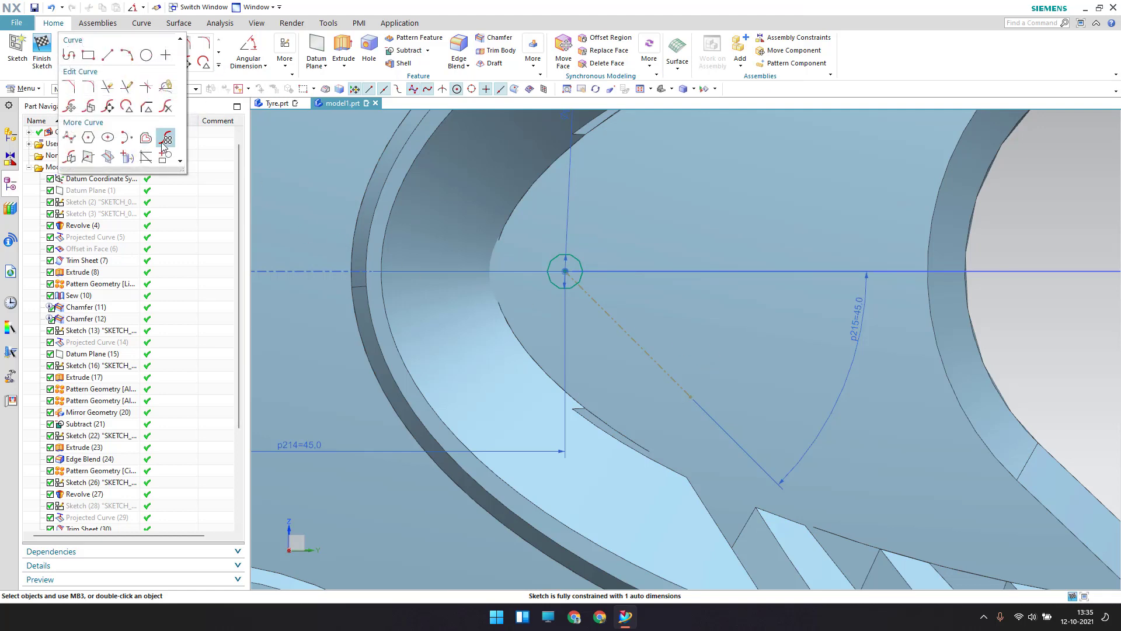
click(162, 144)
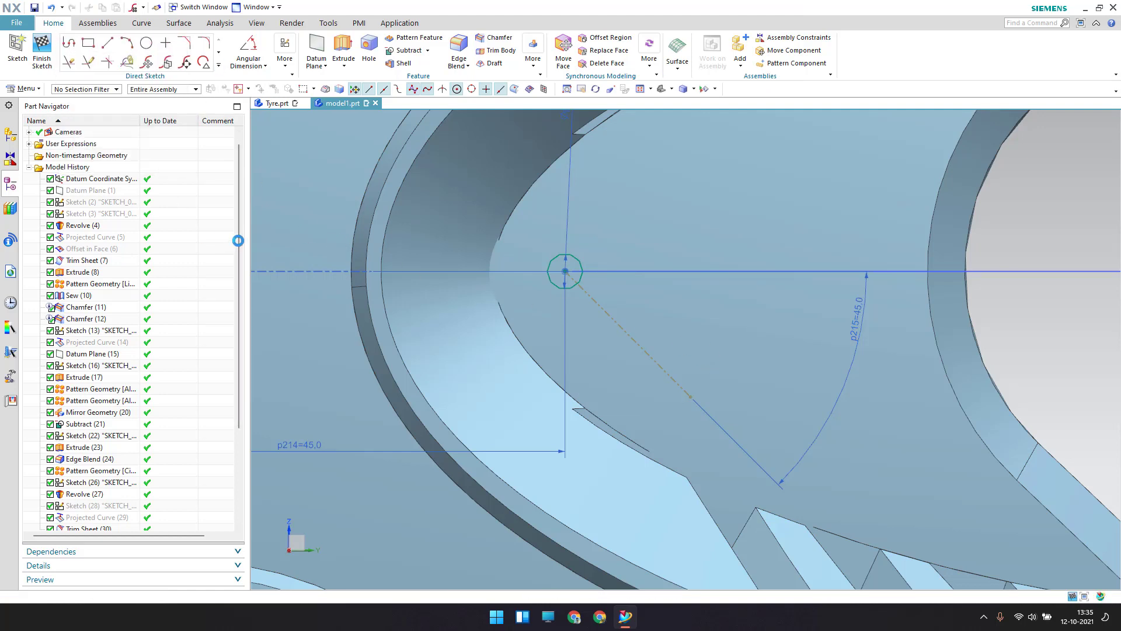
click(211, 182)
click(195, 194)
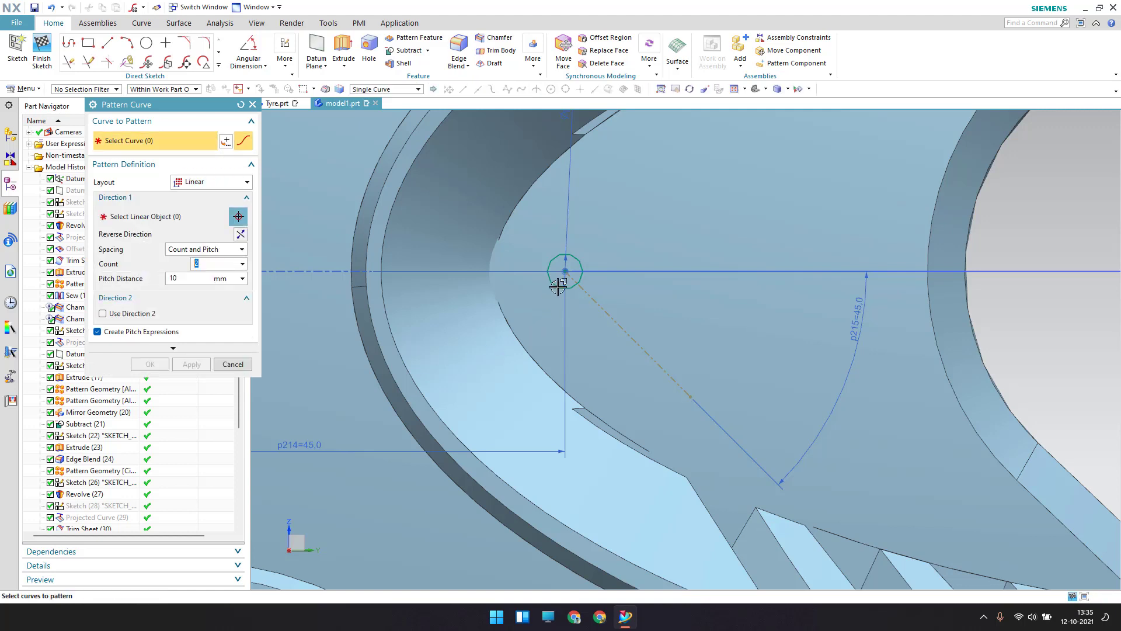
click(580, 266)
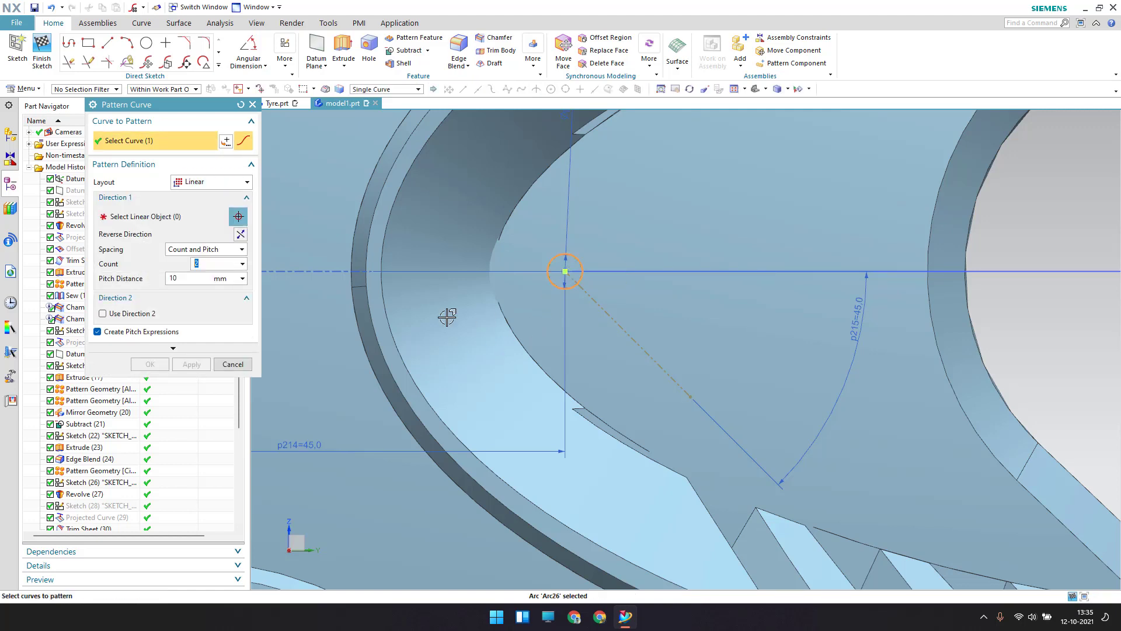
click(163, 220)
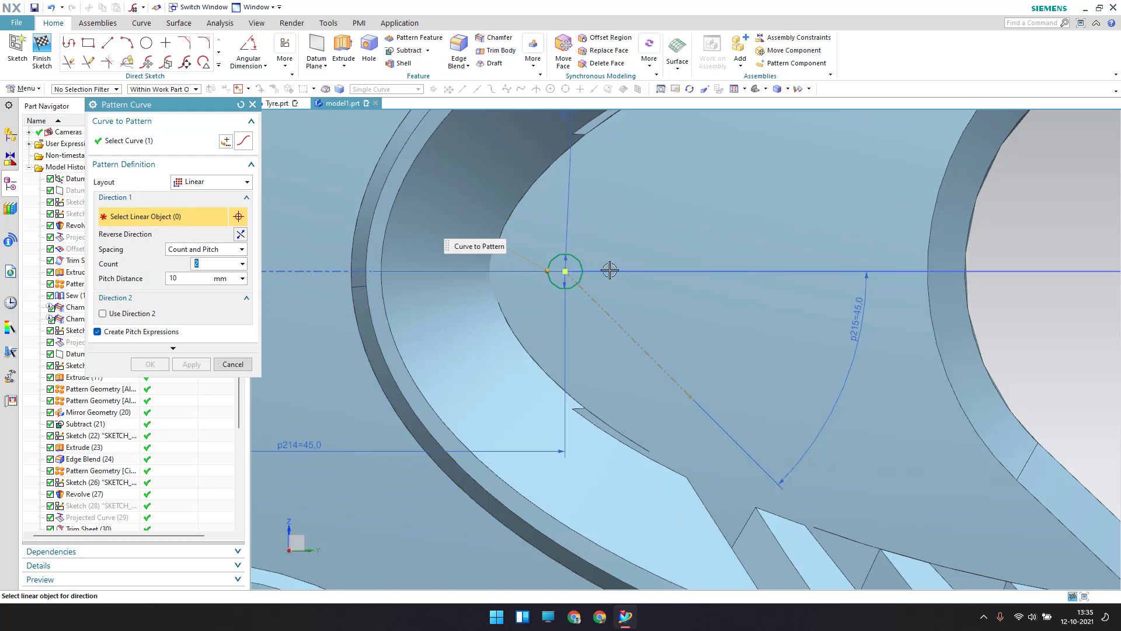
scroll(934, 269, down, 2)
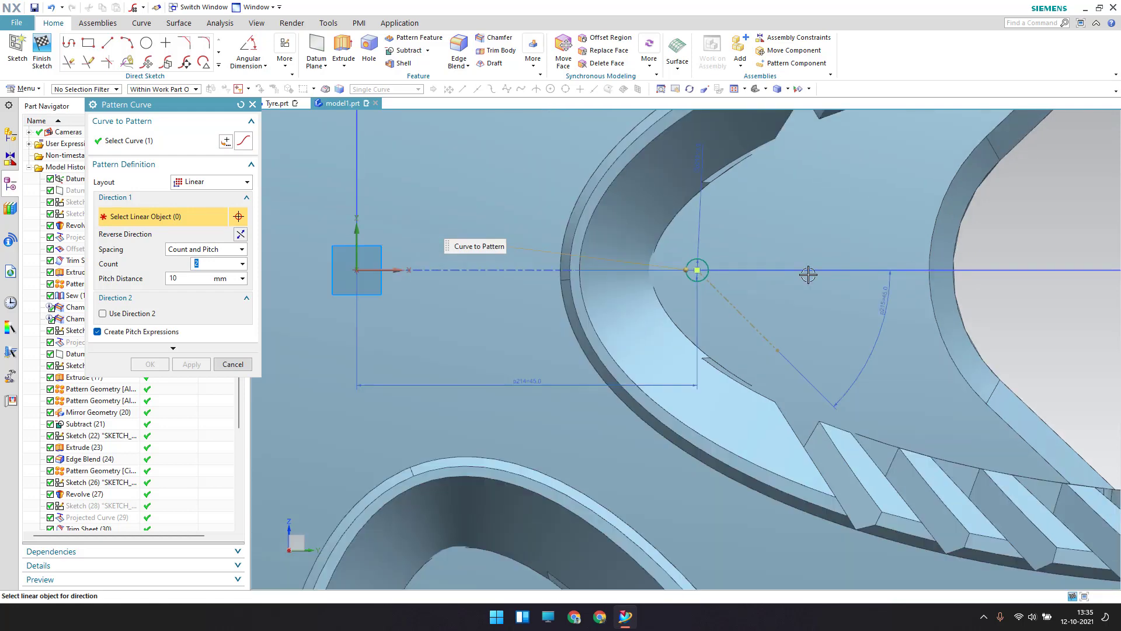
click(382, 272)
scroll(912, 300, up, 3)
scroll(911, 300, down, 2)
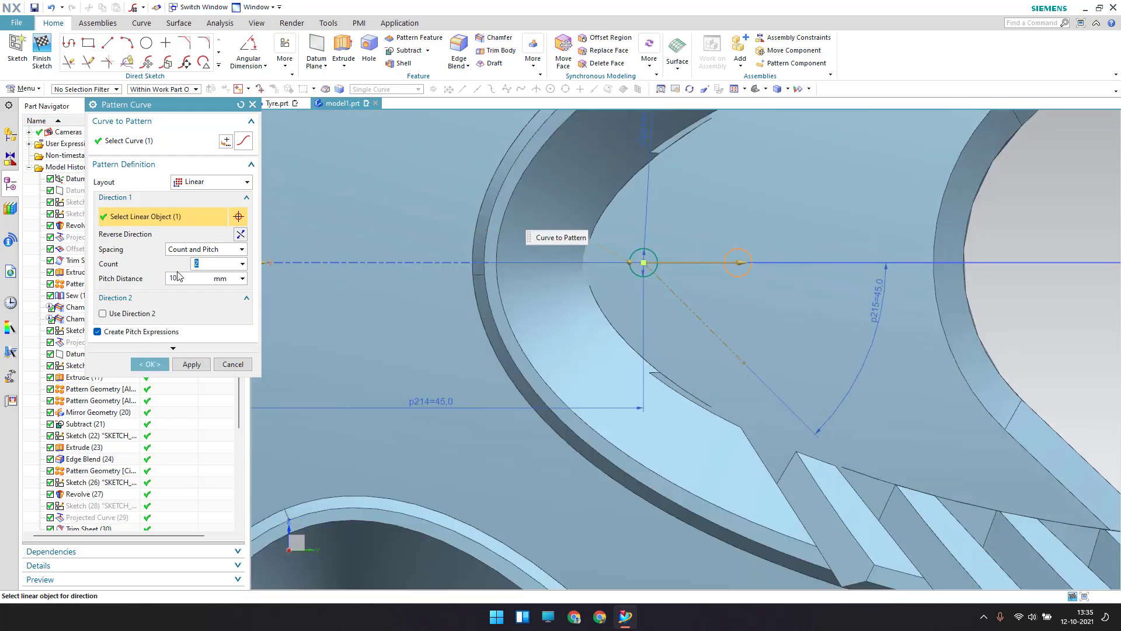
click(186, 278)
text(8)
key(Return)
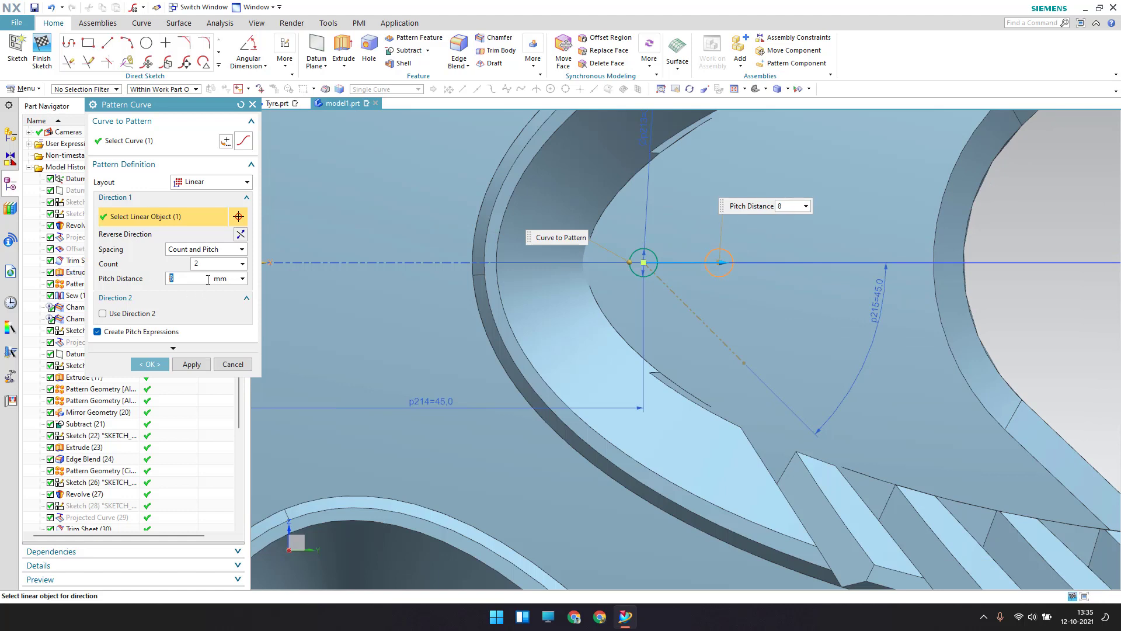
click(217, 263)
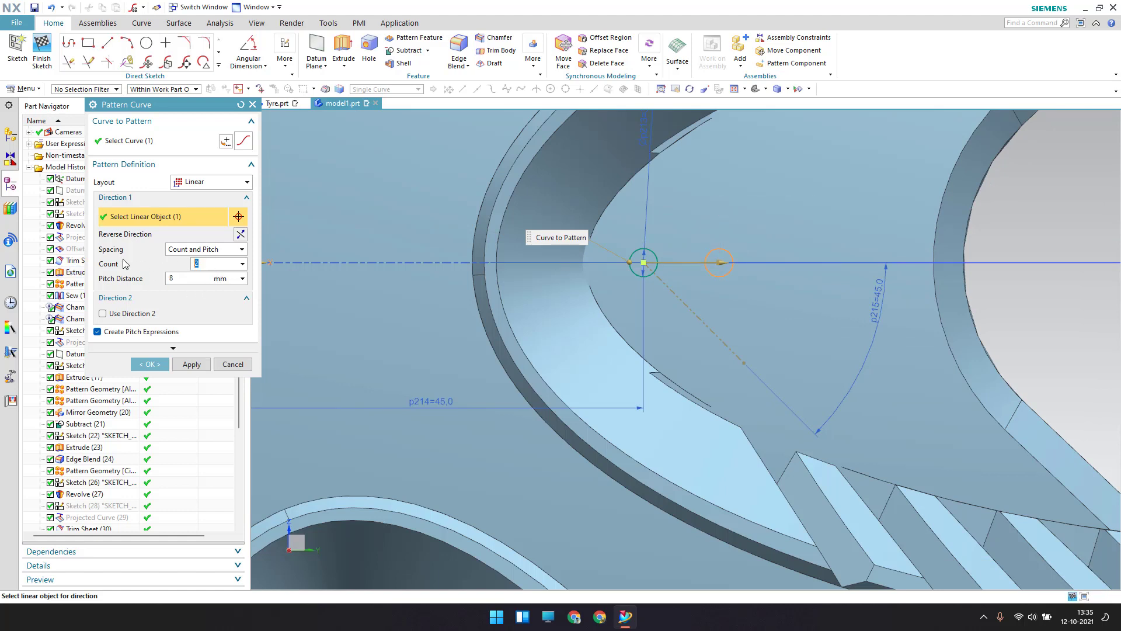
click(191, 365)
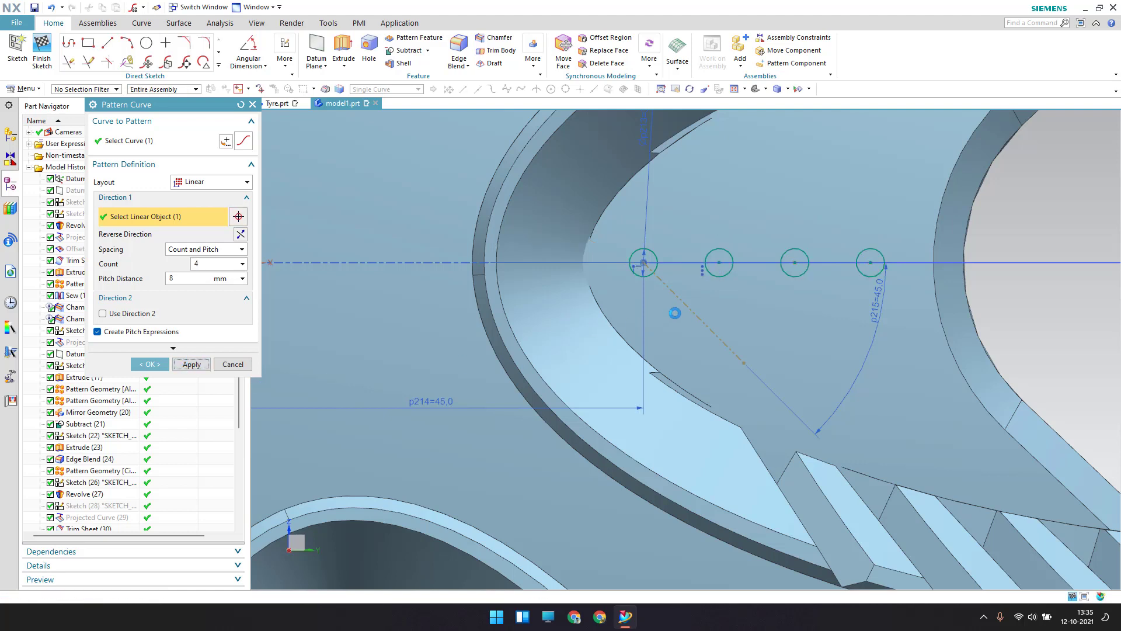
- Pattern the first circle of the row along the slanted reference line with a count of 4 and a pitch distance of 5.5 mm
scroll(673, 310, up, 1)
click(654, 240)
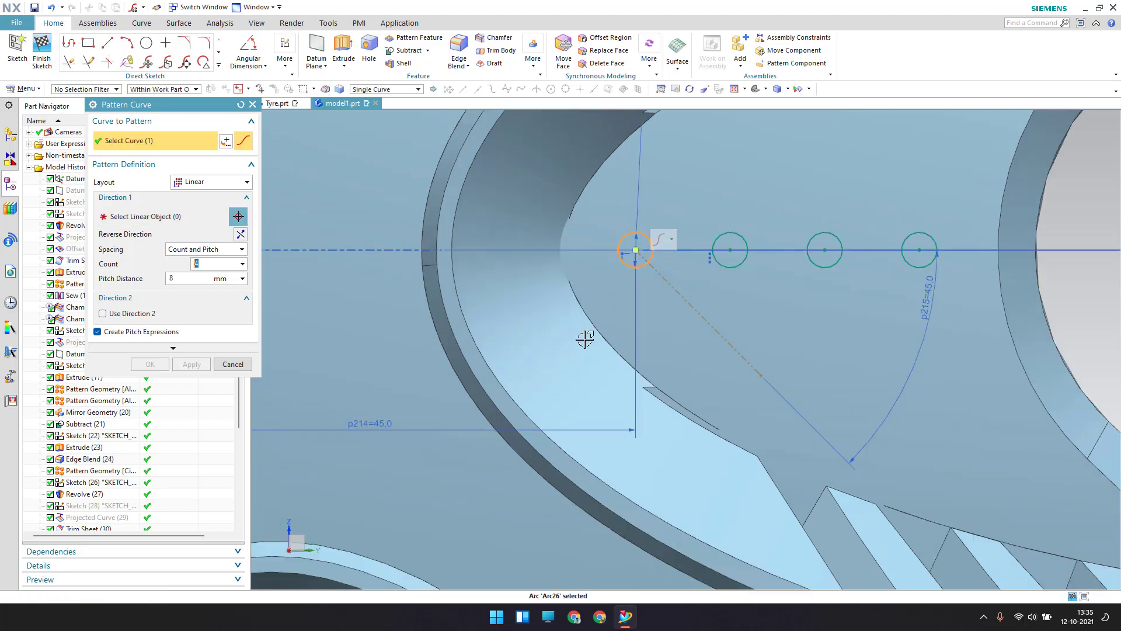
click(186, 217)
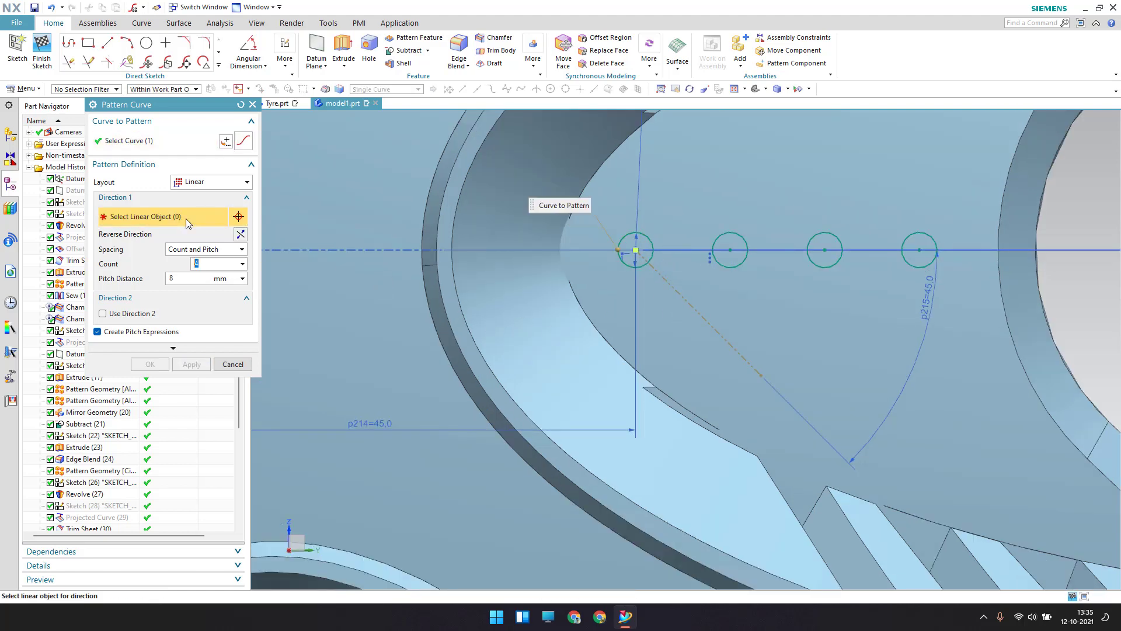
click(751, 367)
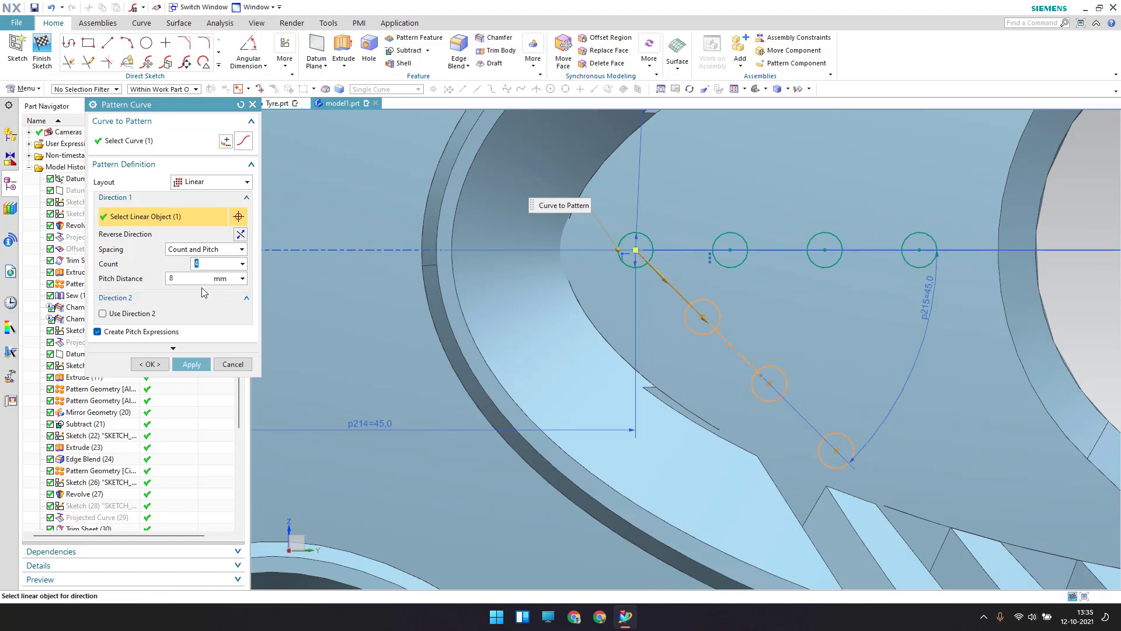
key(Tab)
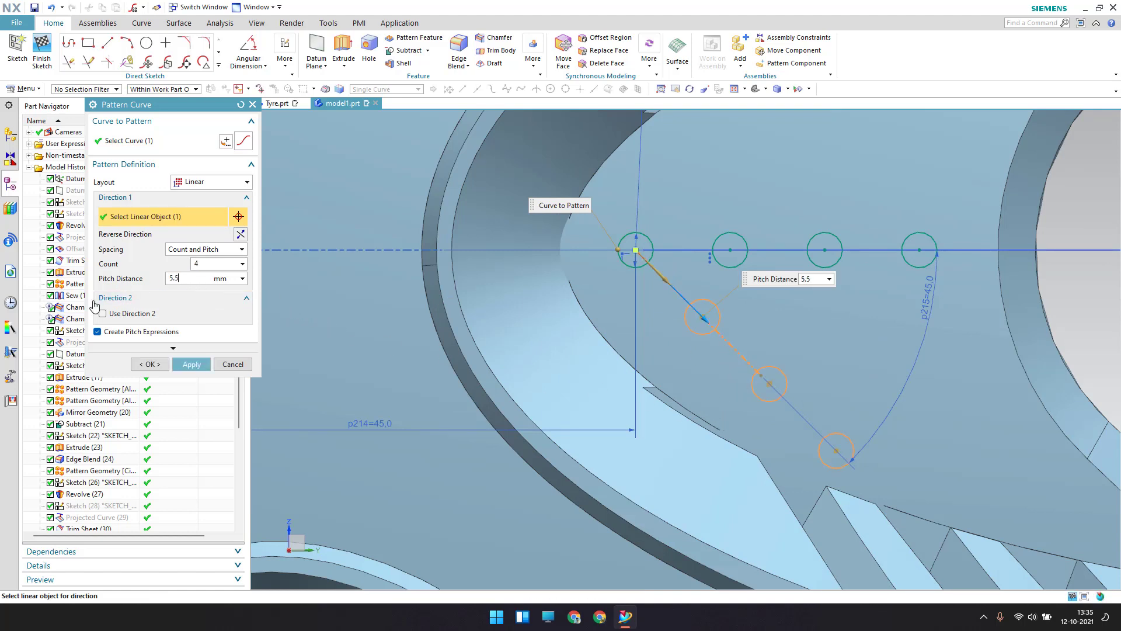
key(Return)
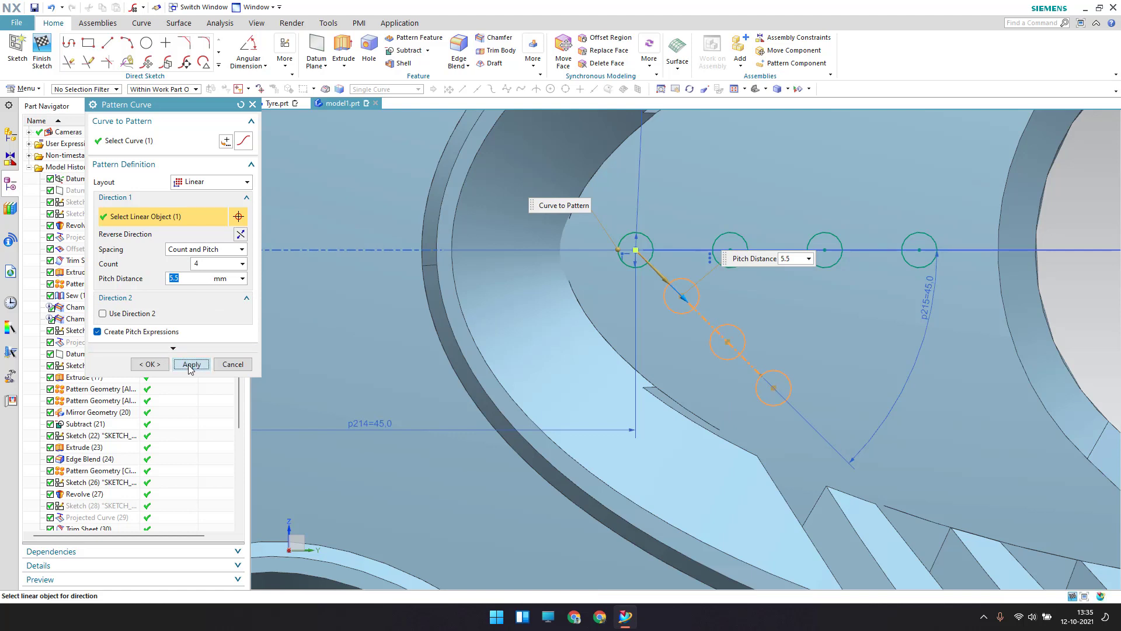
click(190, 364)
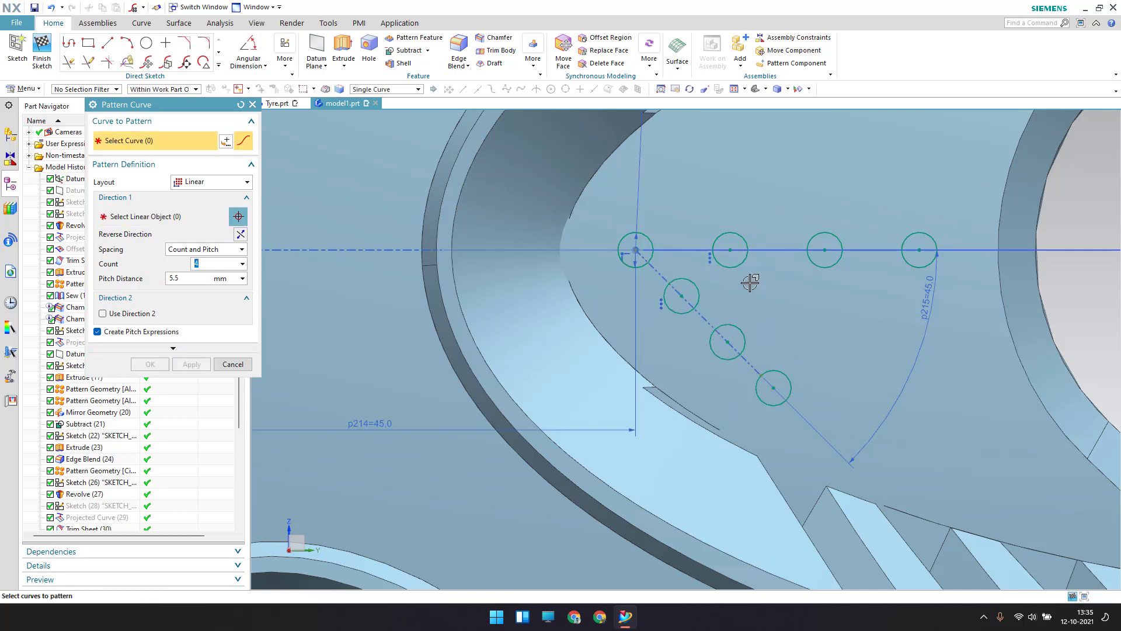
- Pattern the second circle of the row along the slanted reference line with a count of 5 and a 5.5 mm pitch
click(740, 266)
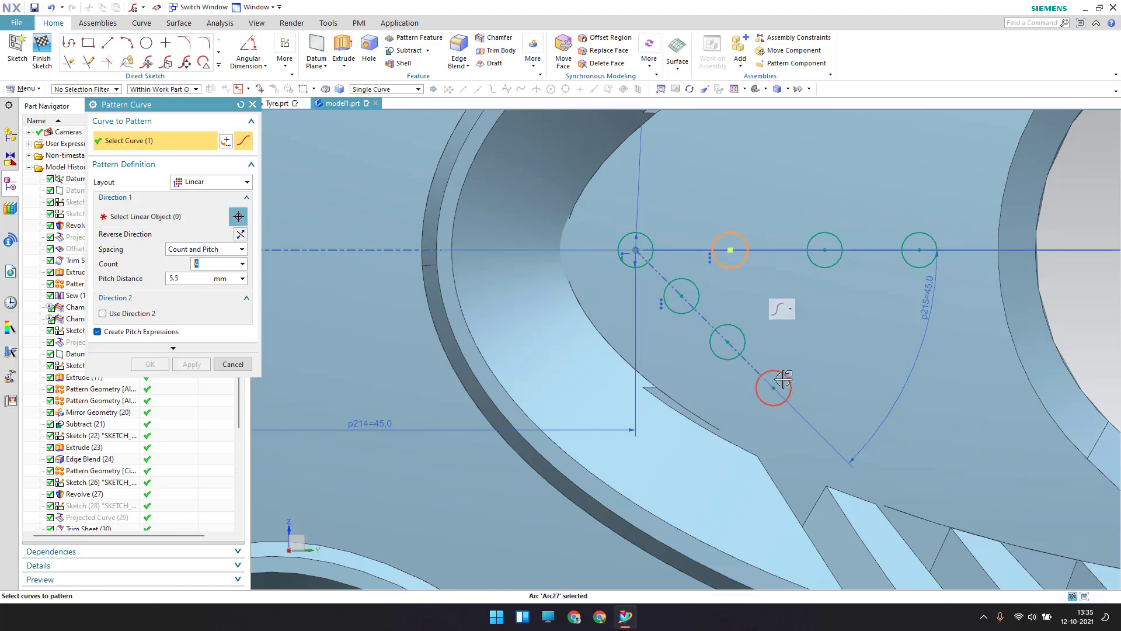
click(185, 225)
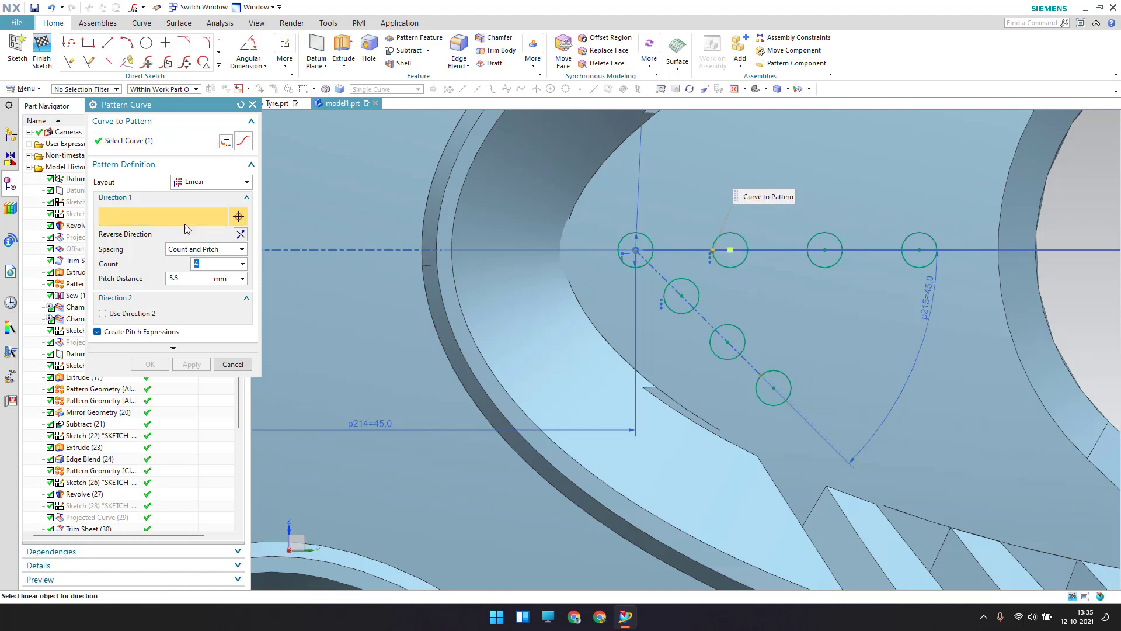
click(751, 362)
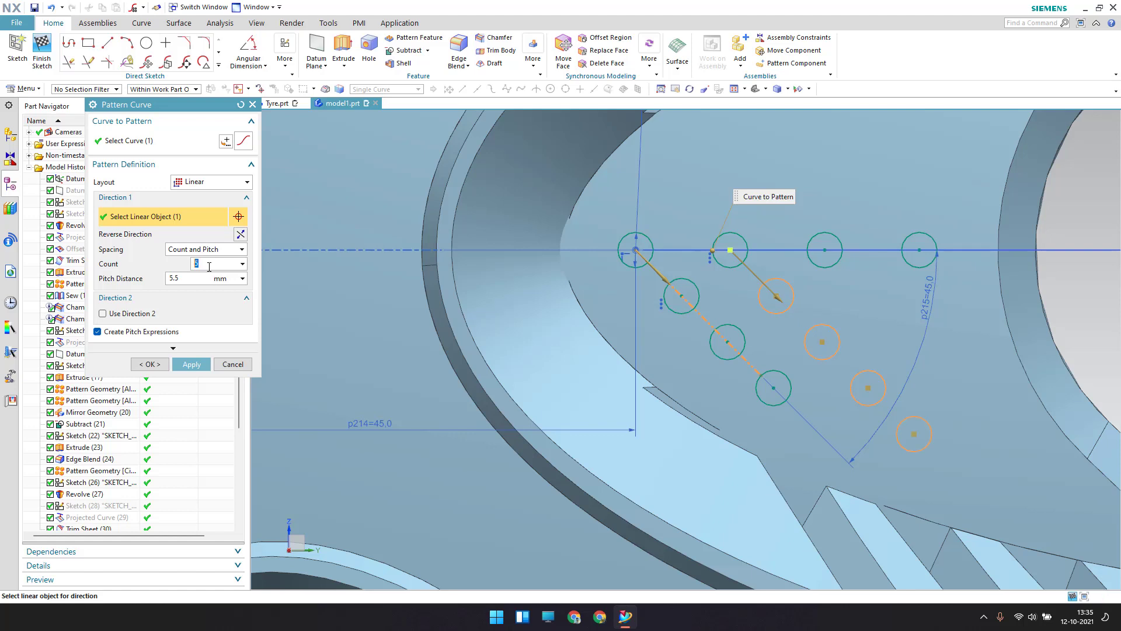
click(191, 364)
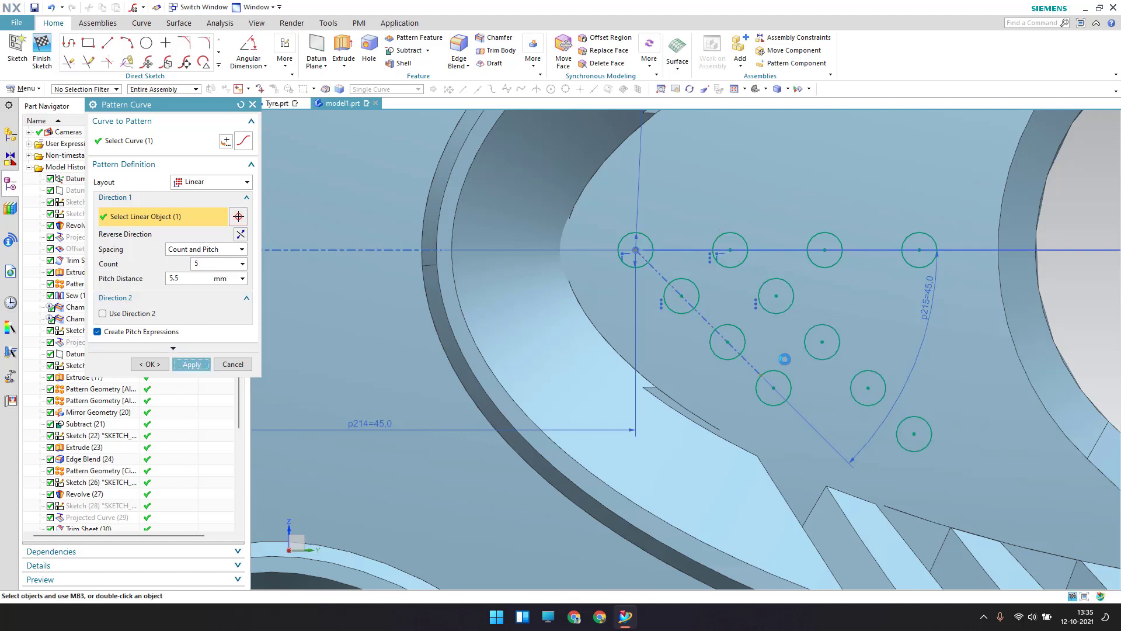
- Pattern the third circle of the row along the slanted reference line with a count of 6 and a 5.5 mm pitch
click(833, 262)
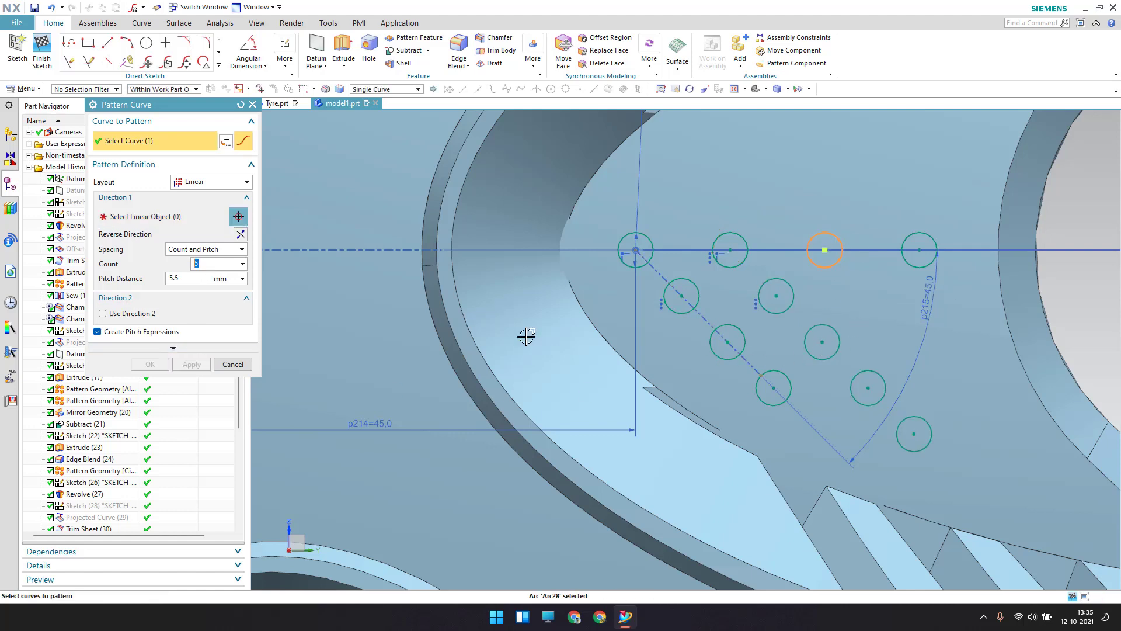
click(191, 220)
click(712, 324)
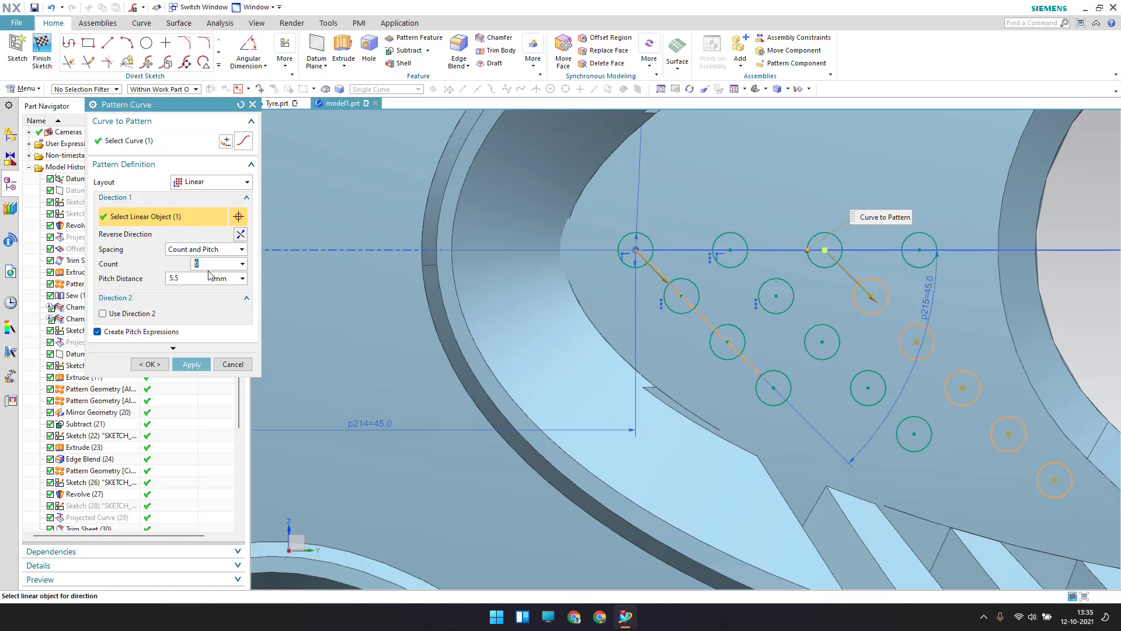
click(187, 365)
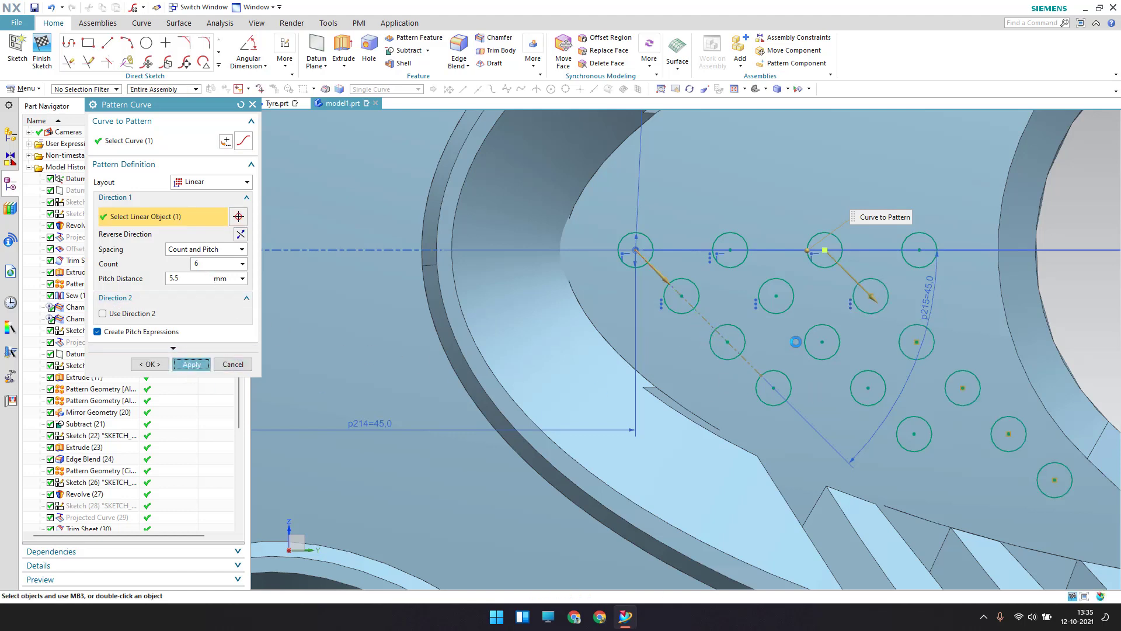
- Pattern the fourth circle of the row along the slanted reference line with a count of 2 and a 5.5 mm pitch
click(937, 253)
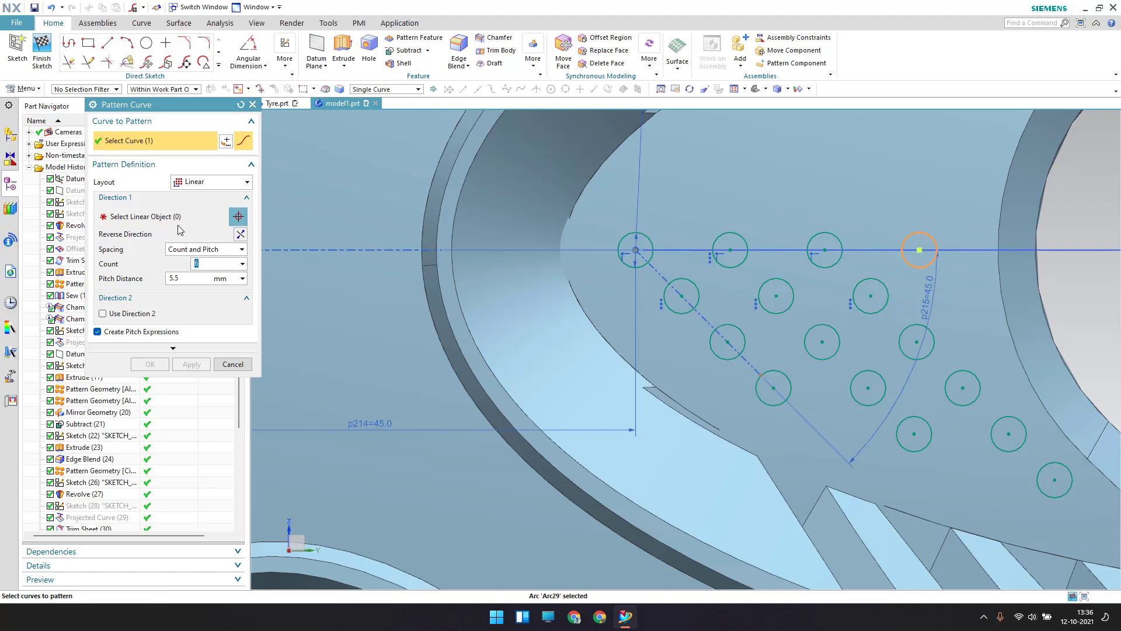
middle_click(573, 337)
click(743, 357)
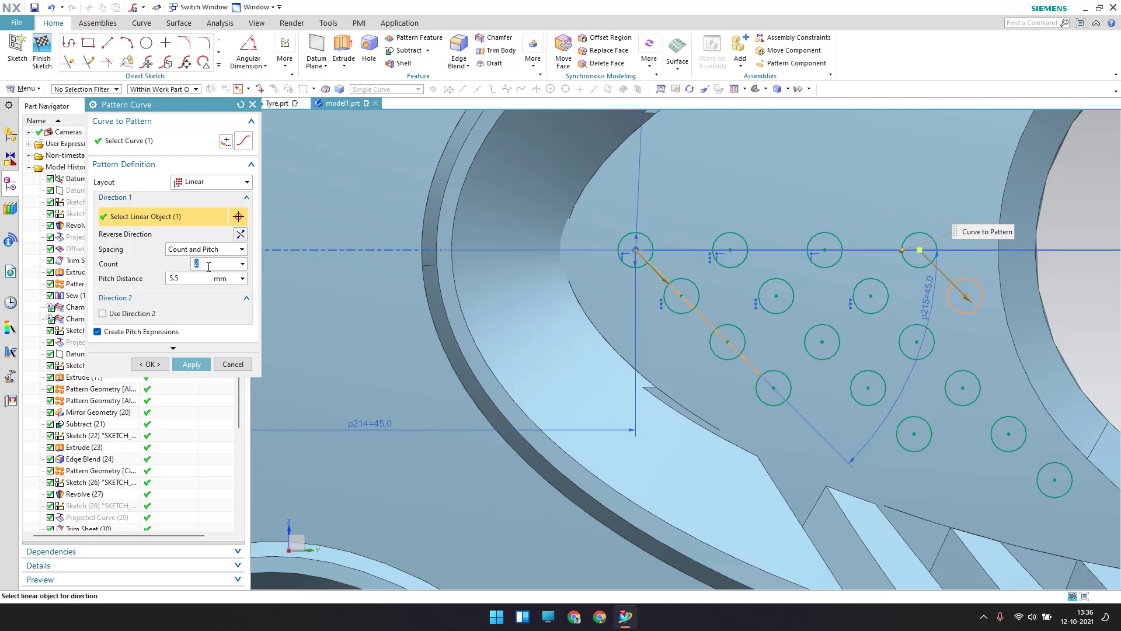
click(150, 364)
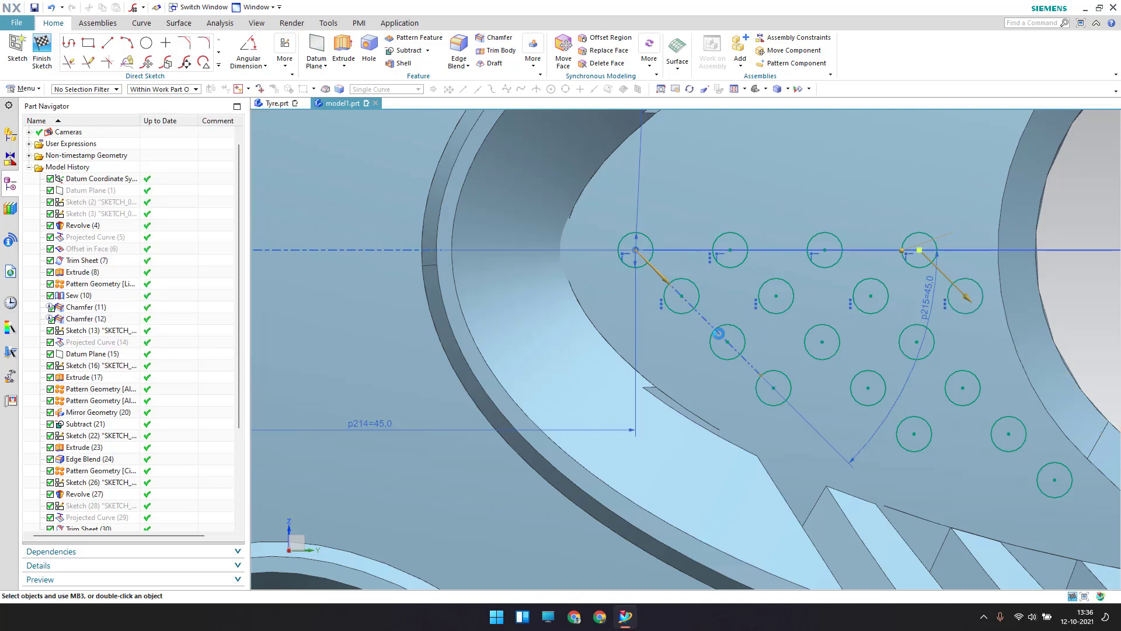
- Mirror the 13 circles below the horizontal row about the sketch's horizontal axis
click(217, 68)
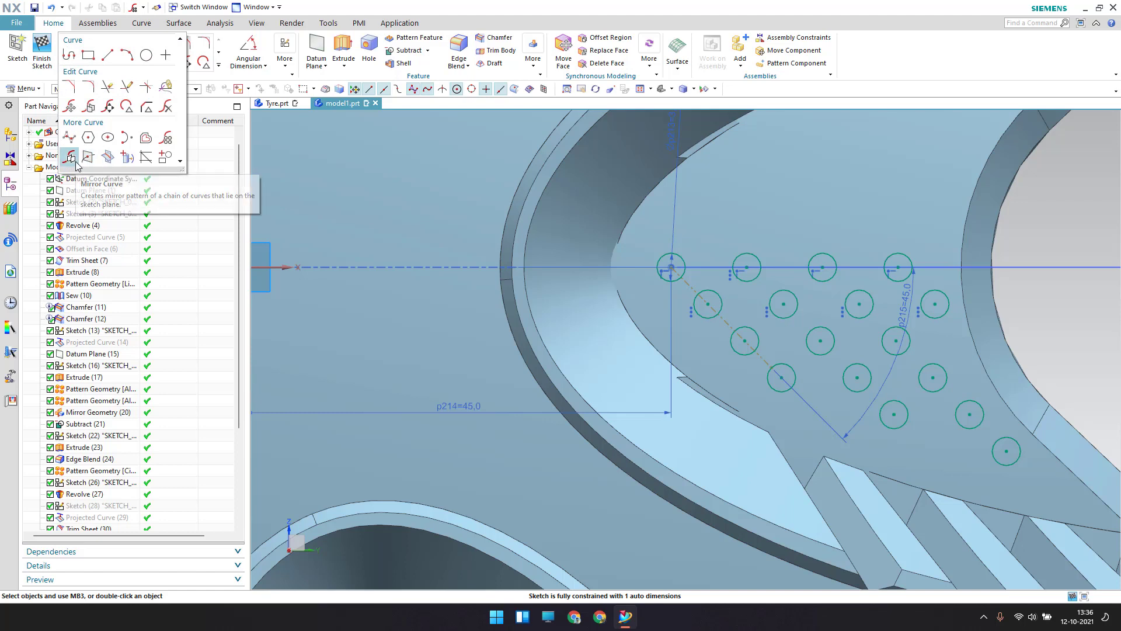
click(72, 158)
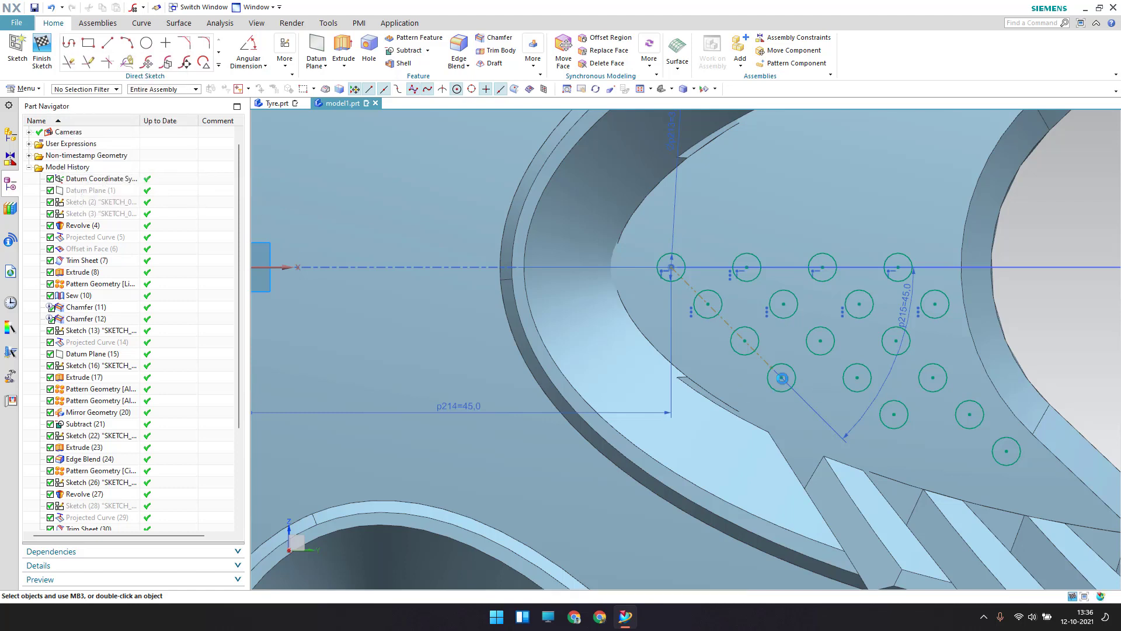
click(713, 314)
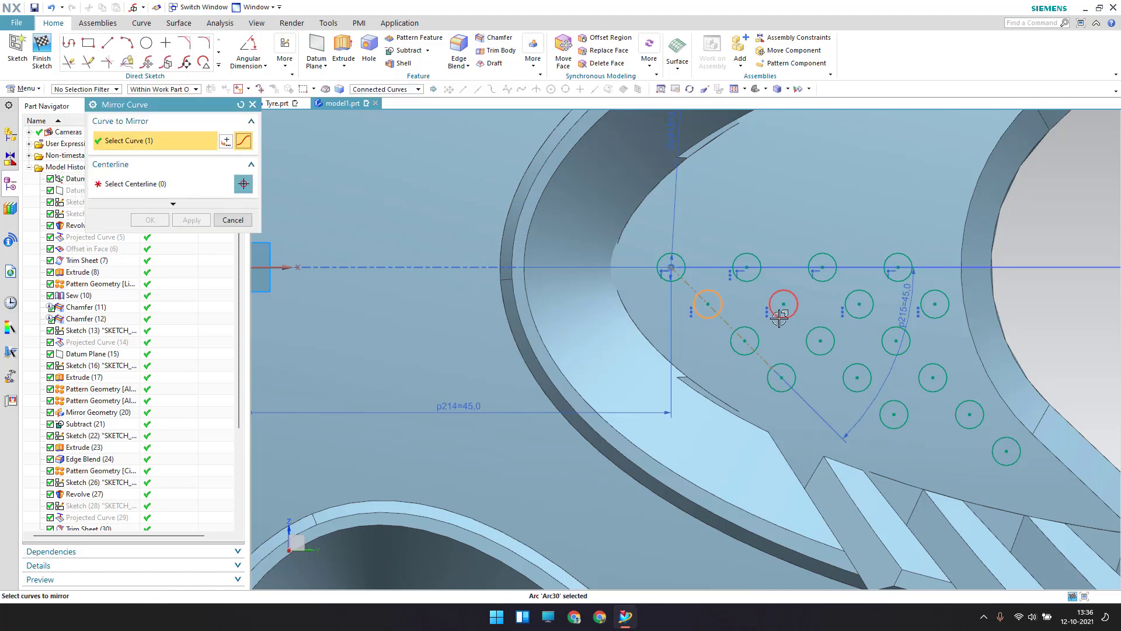
click(793, 371)
click(852, 374)
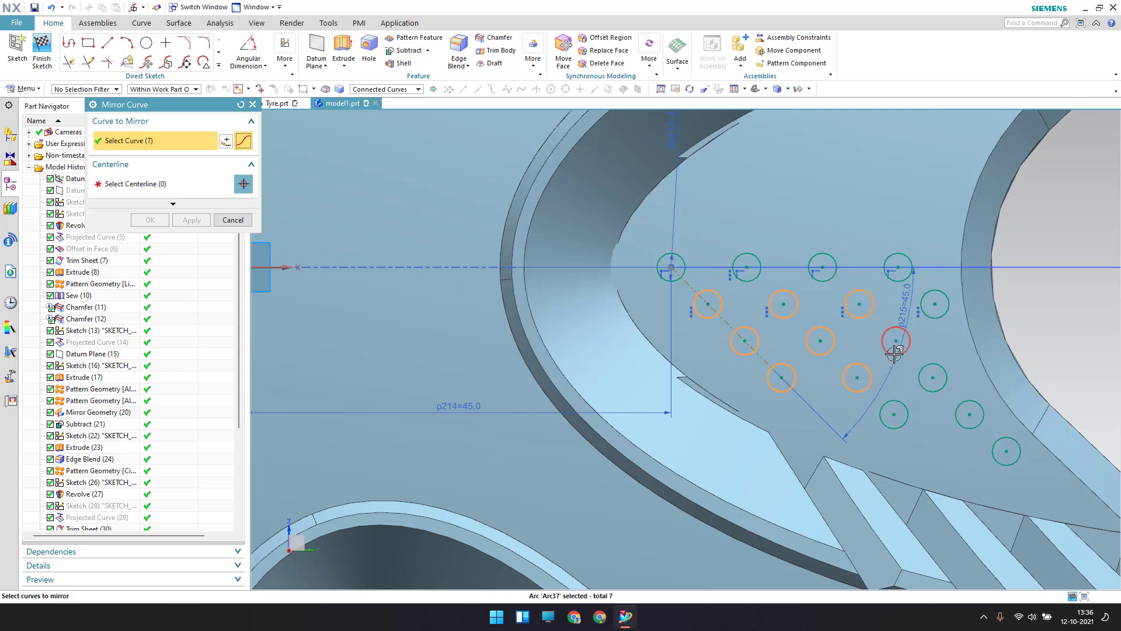
click(931, 363)
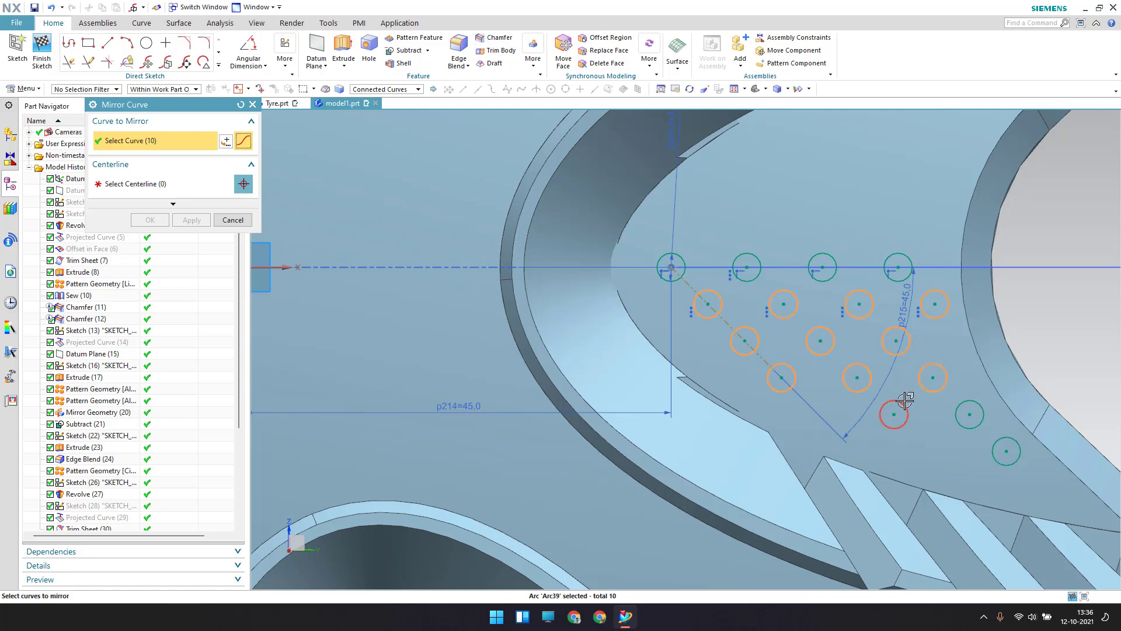
click(904, 402)
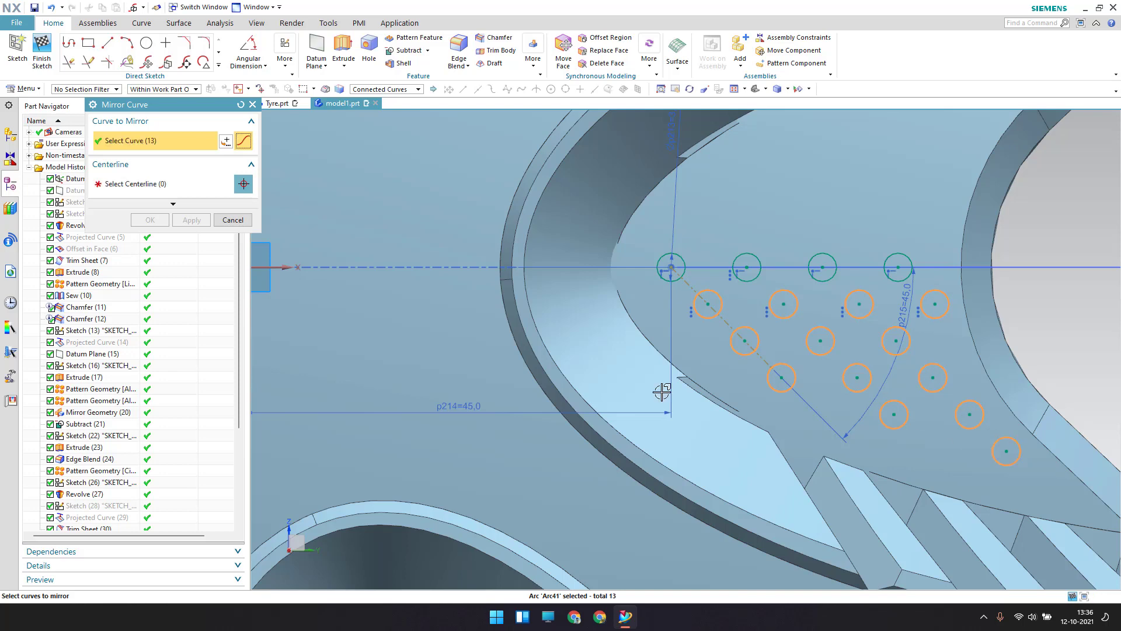
click(188, 186)
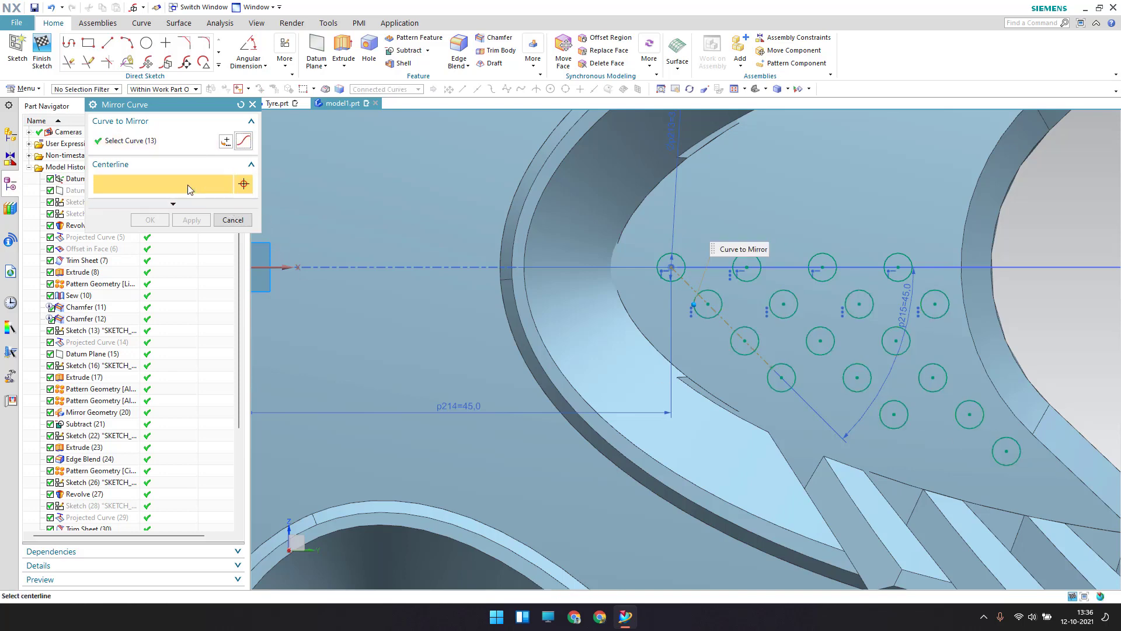
click(270, 264)
click(149, 219)
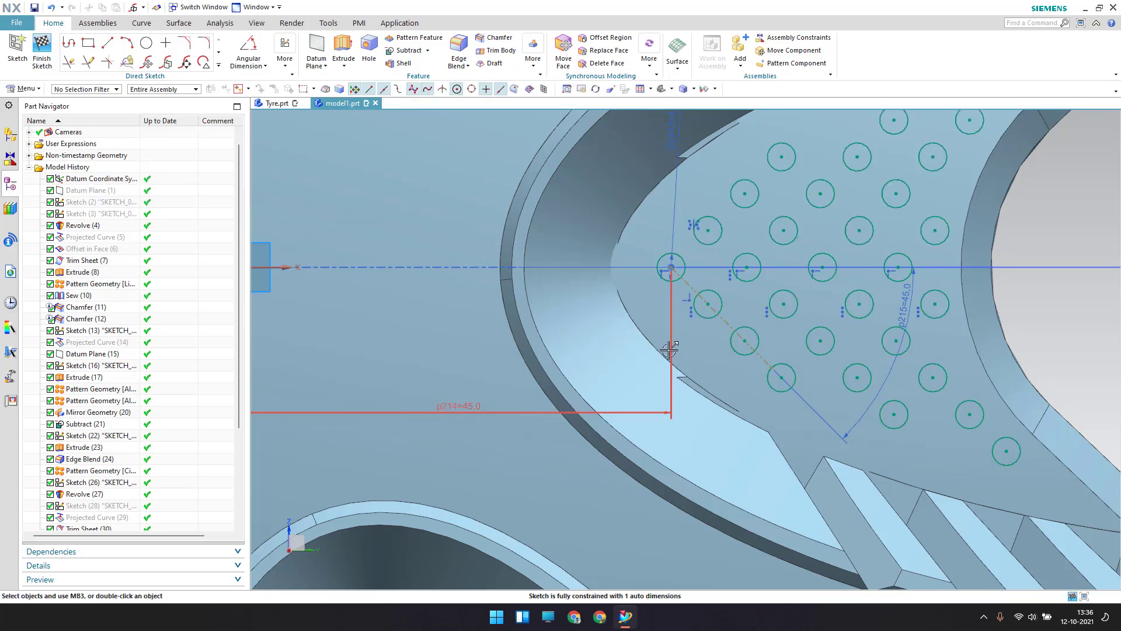
scroll(672, 333, up, 3)
mouse_move(690, 295)
middle_down()
mouse_move(695, 270)
mouse_move(684, 284)
mouse_move(692, 296)
middle_up()
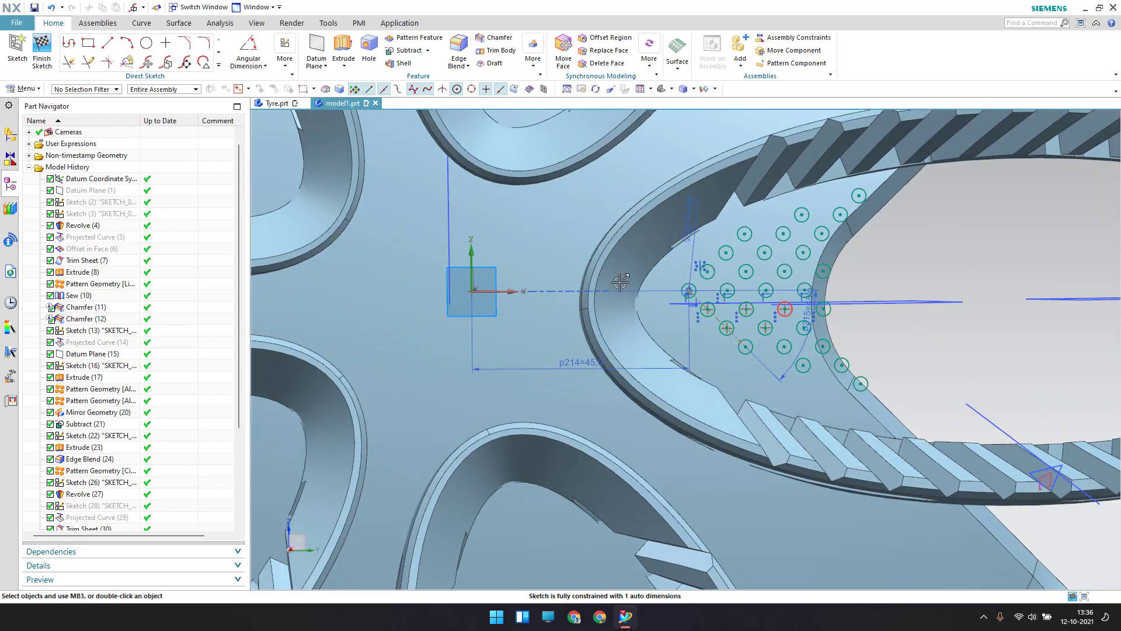
- Finish the sketch of the patterned and mirrored 3 mm circles
click(42, 50)
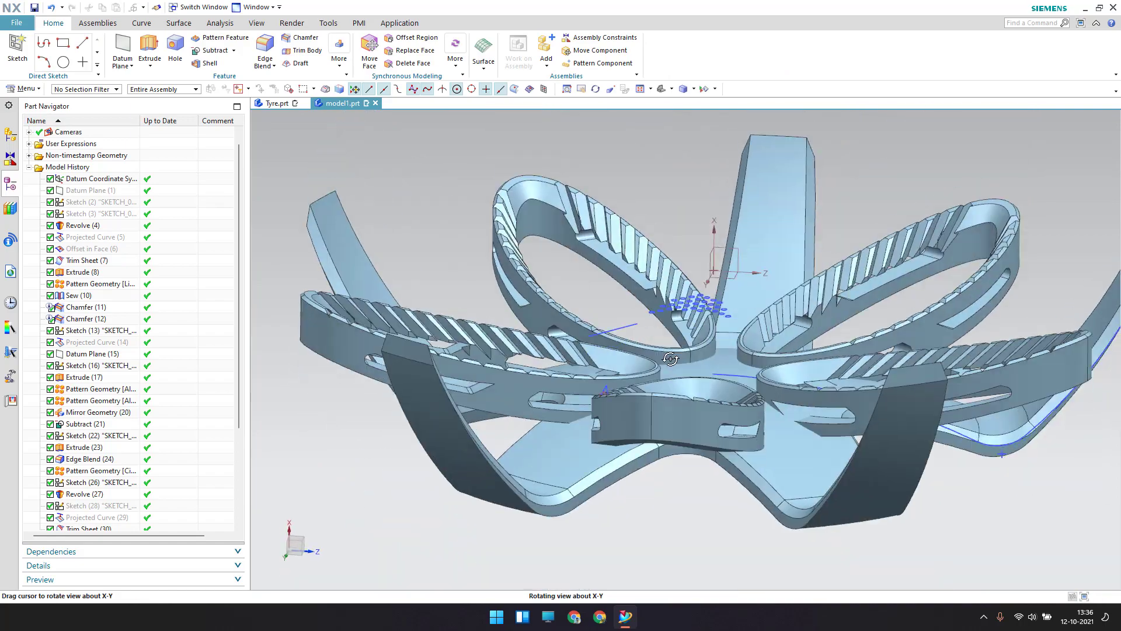
middle_drag(643, 304, 646, 269)
scroll(628, 316, up, 5)
scroll(633, 297, down, 3)
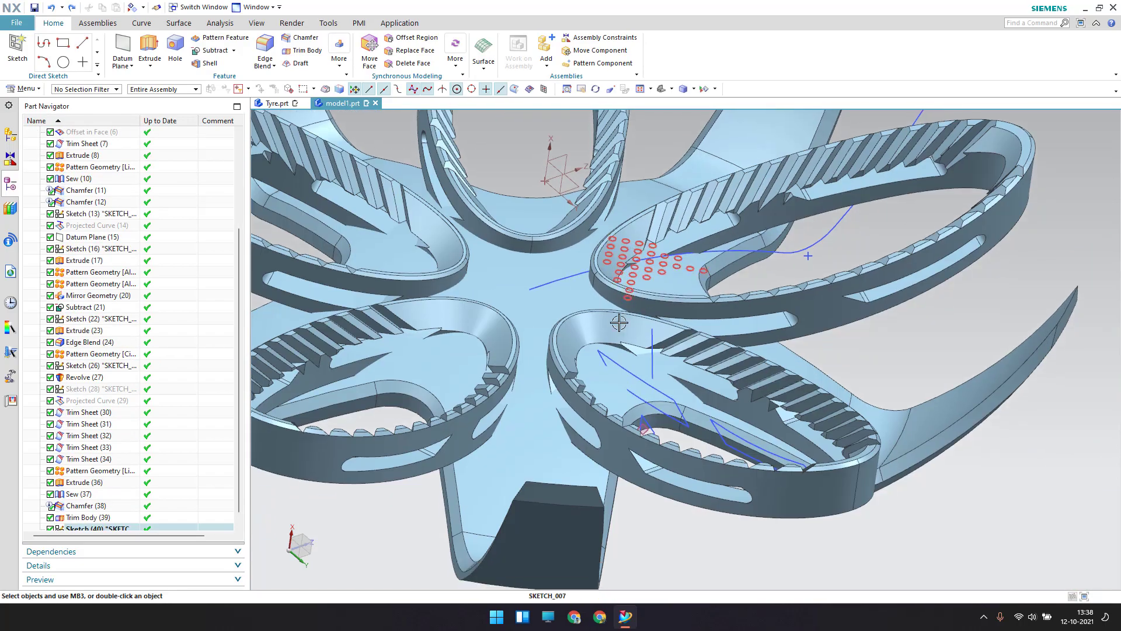
- Extrude all 30 circles of the finished sketch 100 mm in the reversed direction as solid bodies with Boolean set to None
click(148, 51)
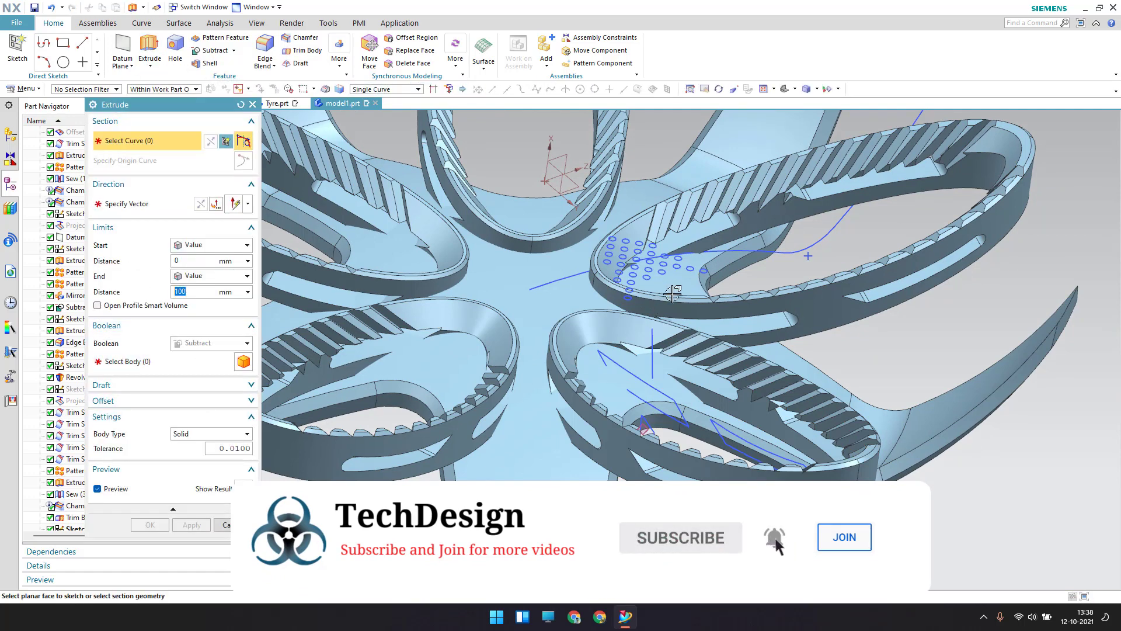
scroll(63, 506, down, 1)
click(65, 517)
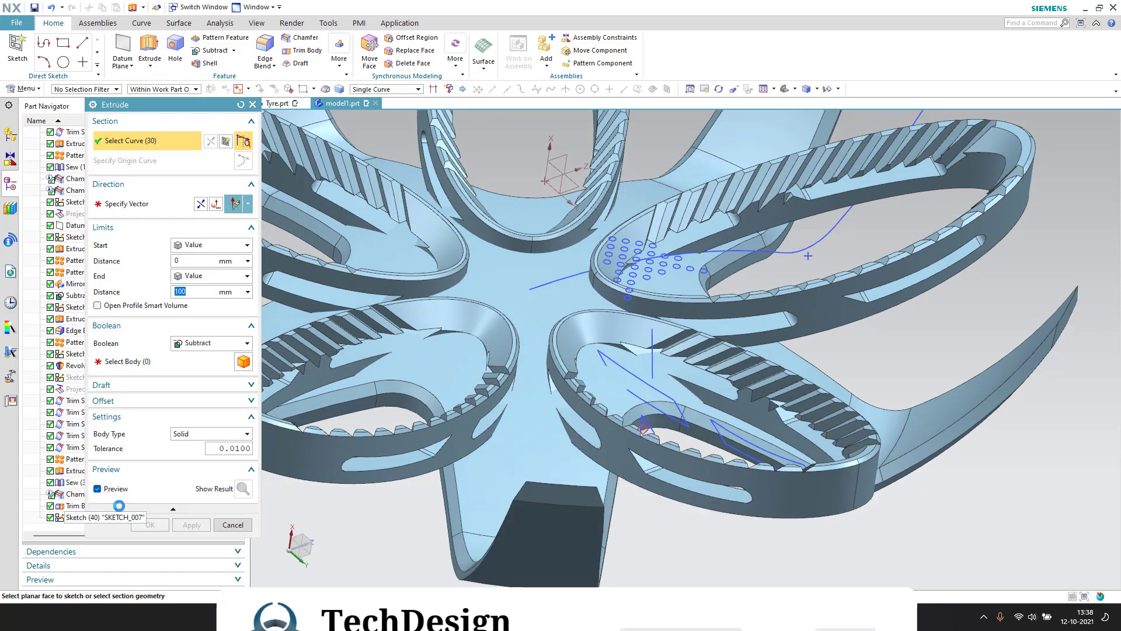
click(199, 342)
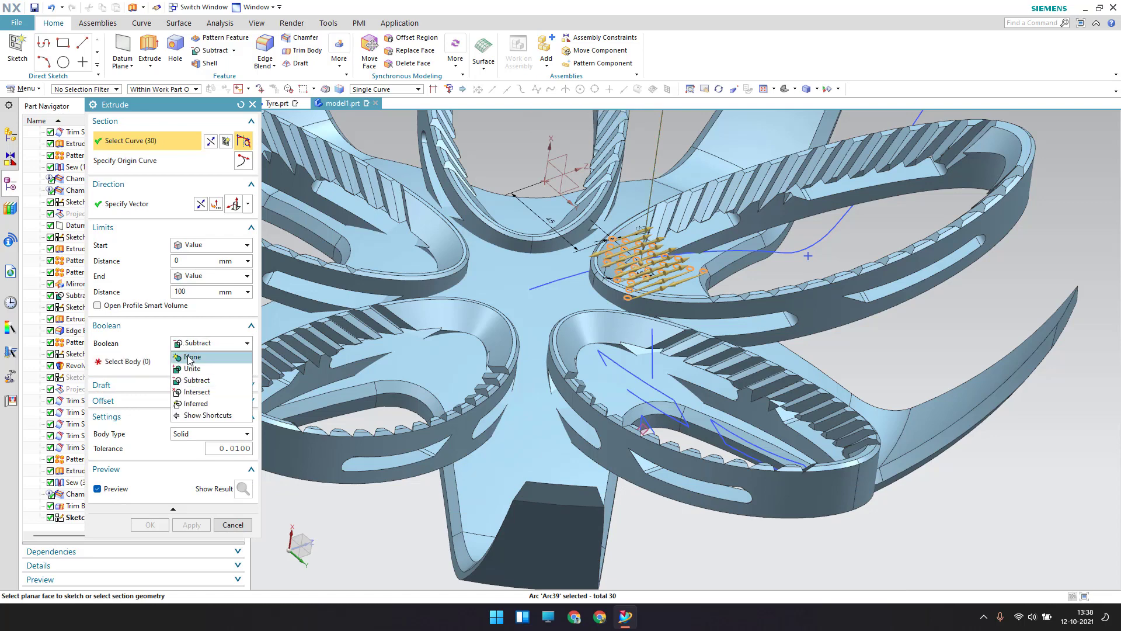
click(195, 353)
click(217, 204)
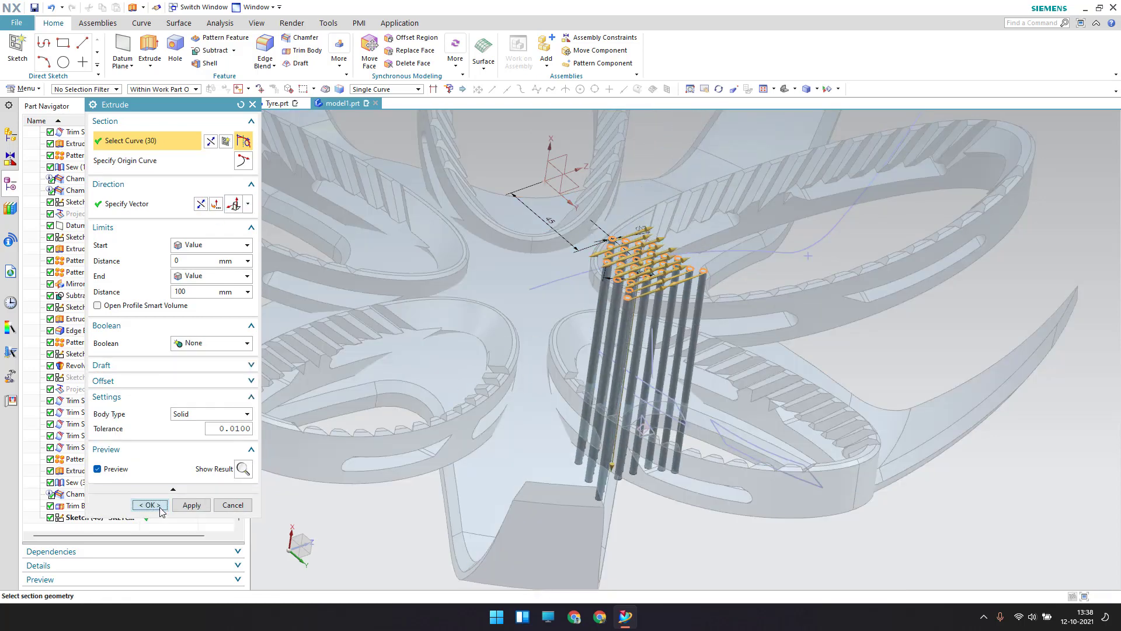
click(150, 504)
- Pattern the 30 extruded rods circularly about the datum X axis with a count of 5 and a 72° pitch
middle_drag(600, 314, 654, 356)
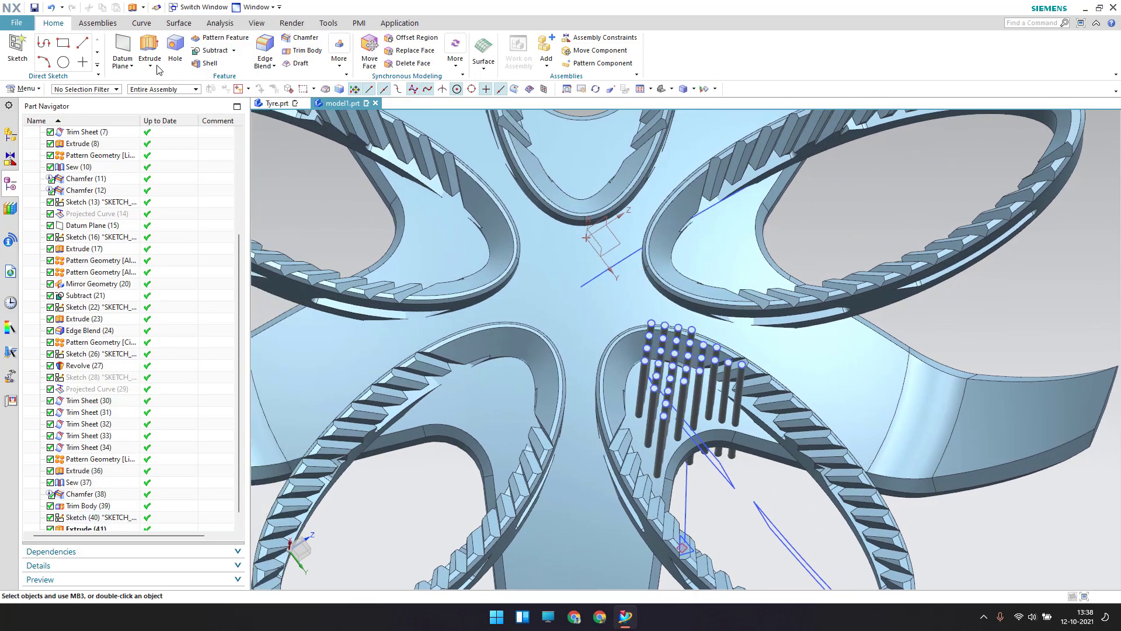
click(25, 89)
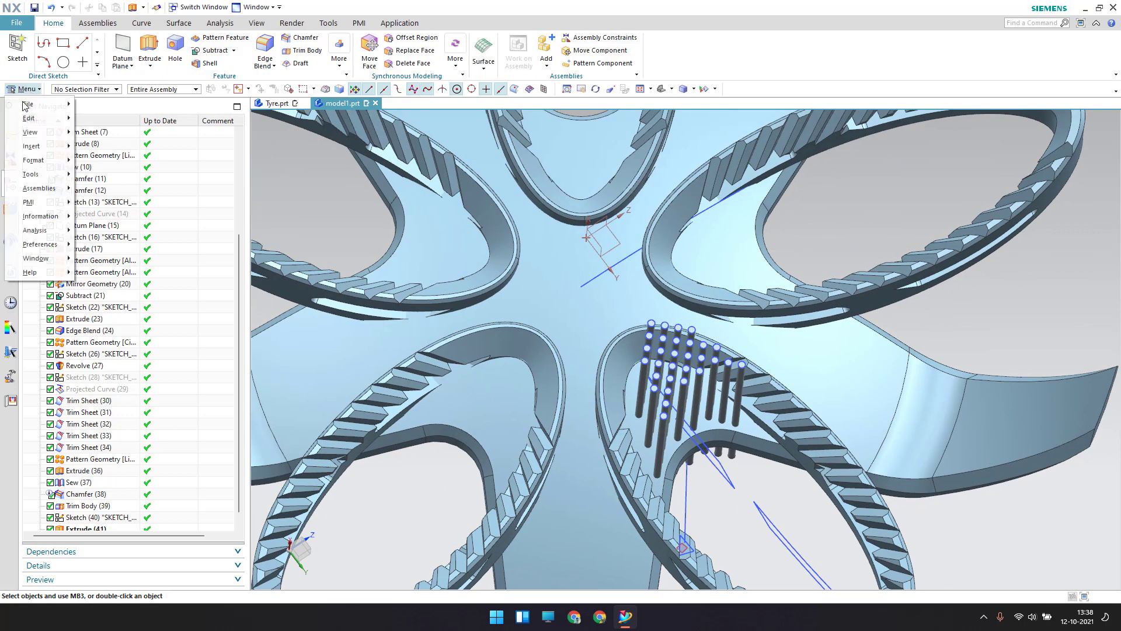
mouse_move(35, 146)
mouse_move(148, 274)
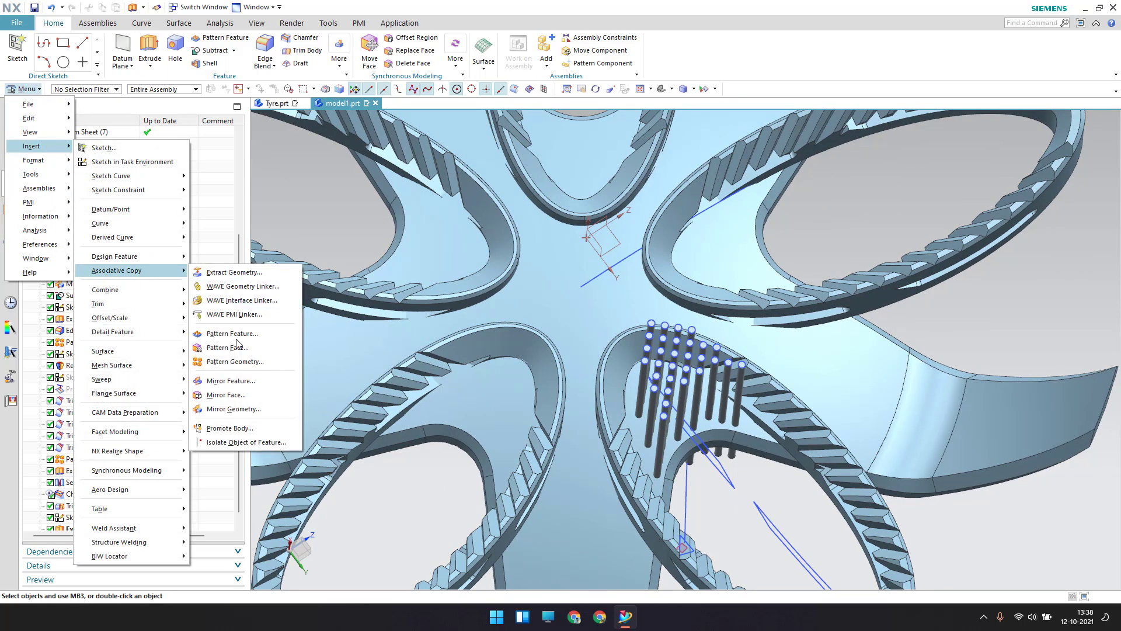
click(237, 365)
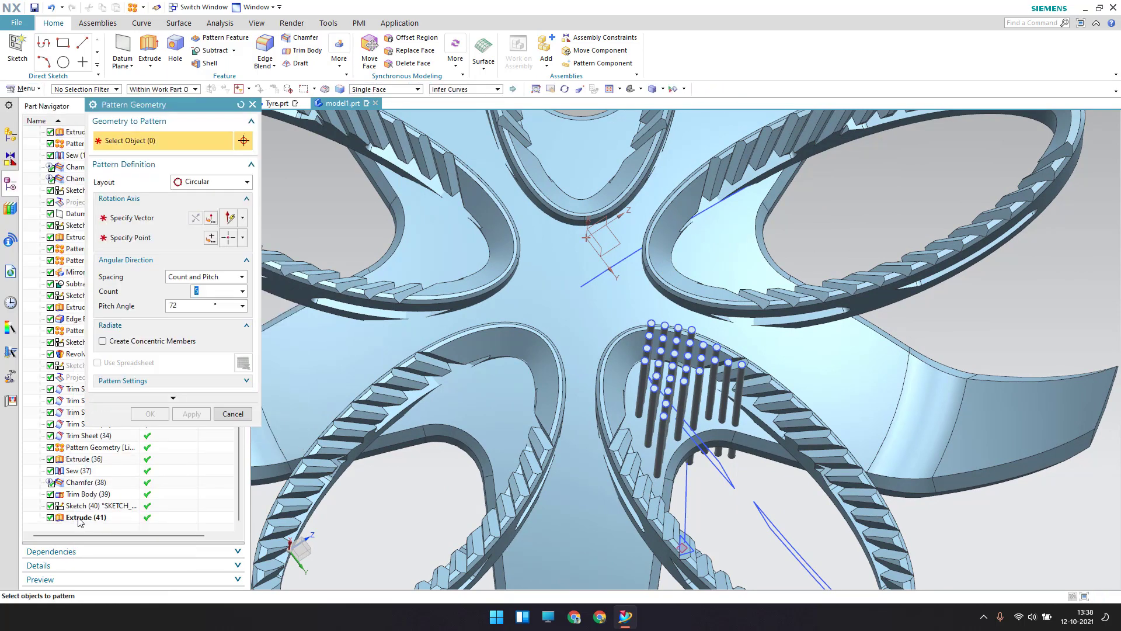
click(148, 230)
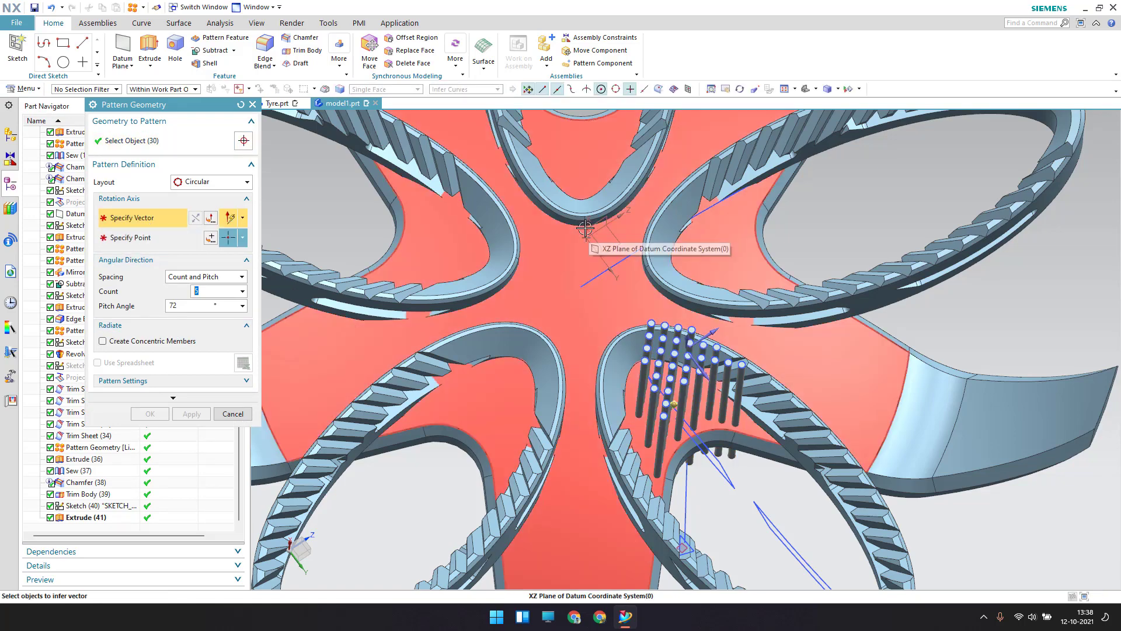
middle_drag(589, 228, 576, 170)
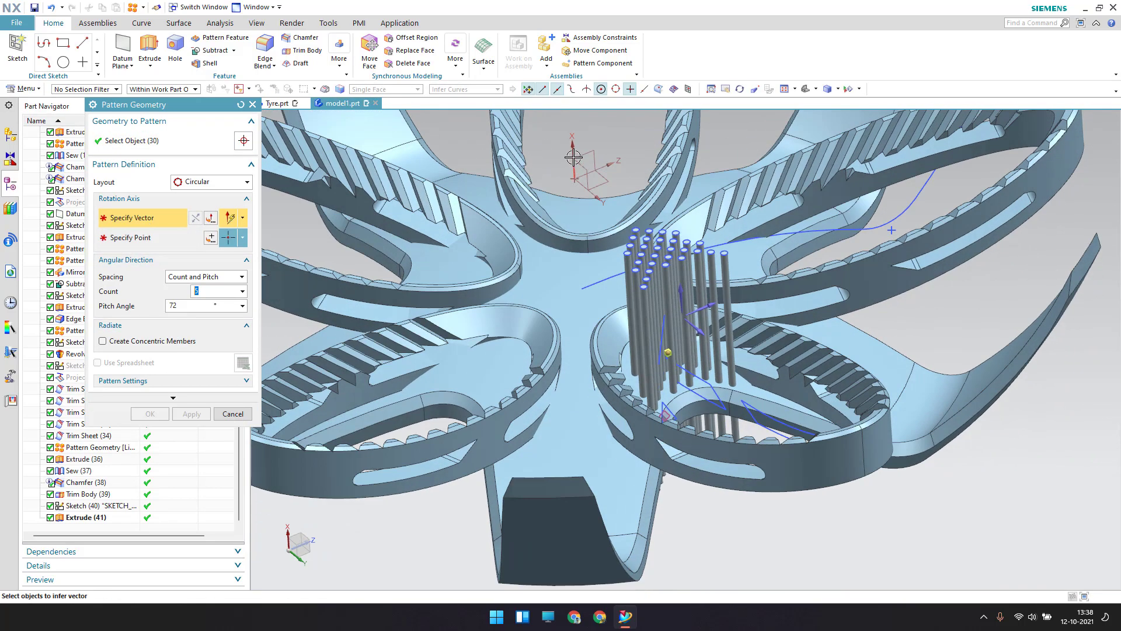
click(573, 158)
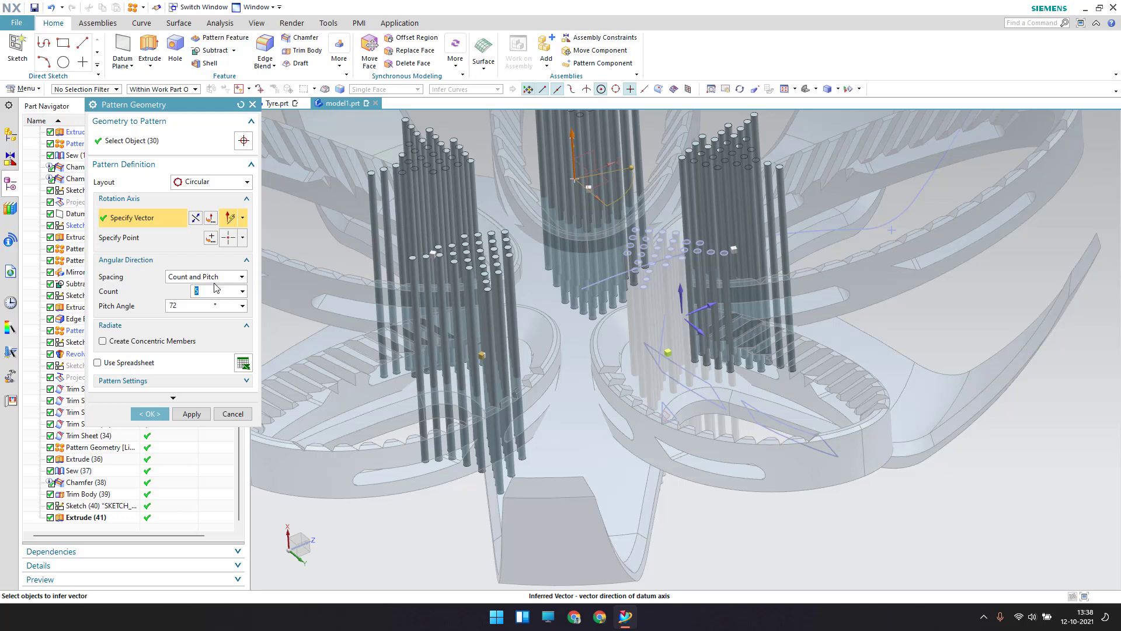
click(151, 414)
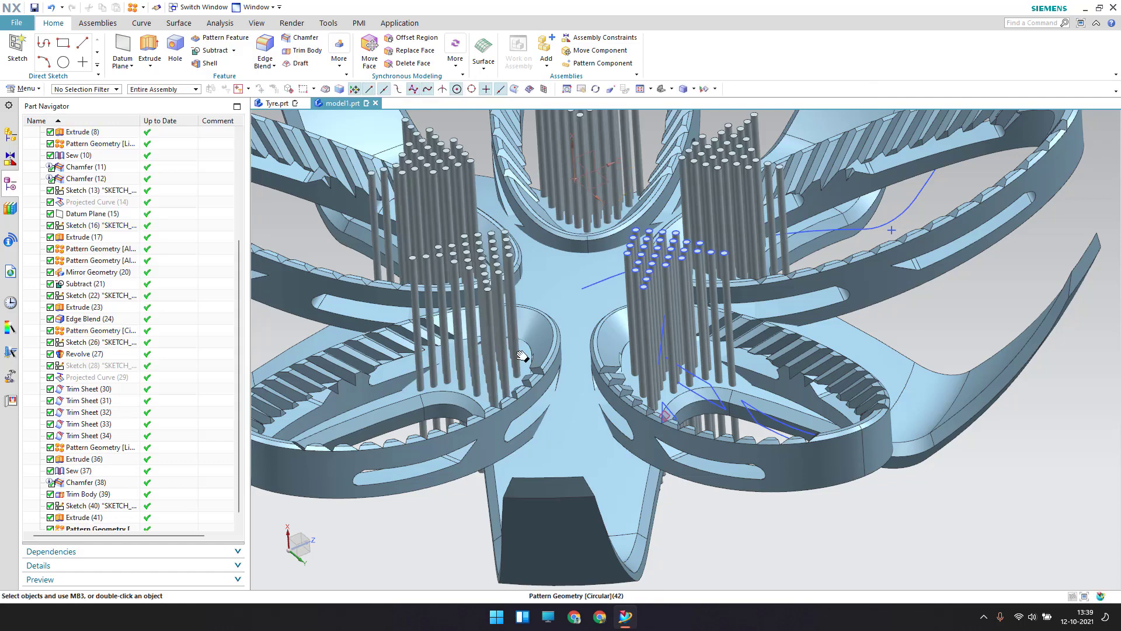
- Subtract all 150 rods, original and patterned, from the spoke body
middle_drag(503, 343, 577, 415)
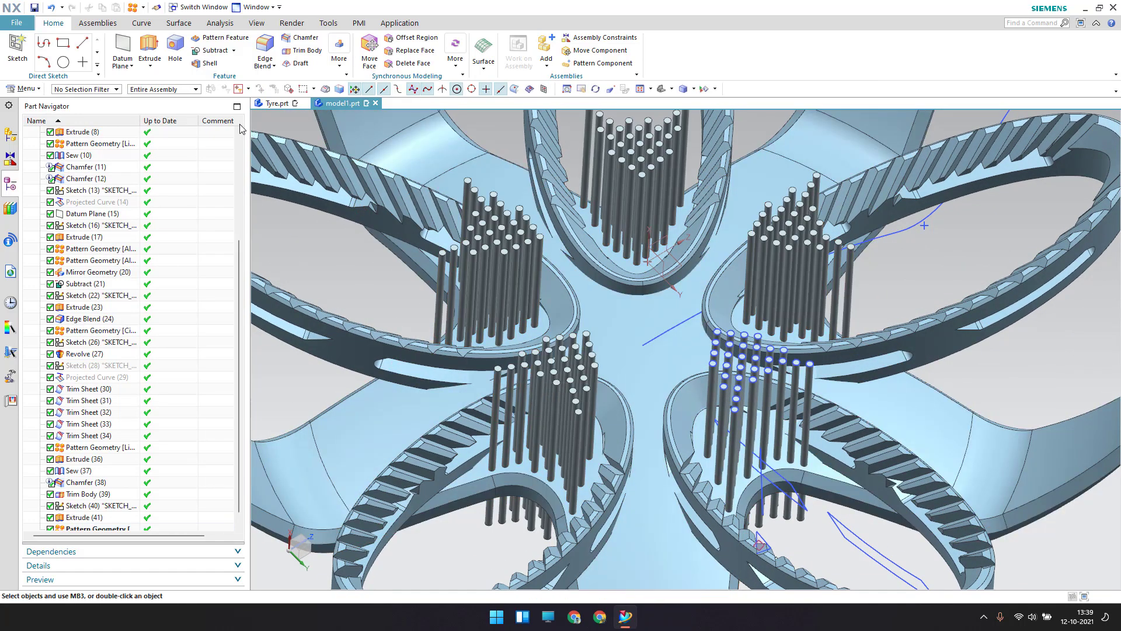
click(215, 50)
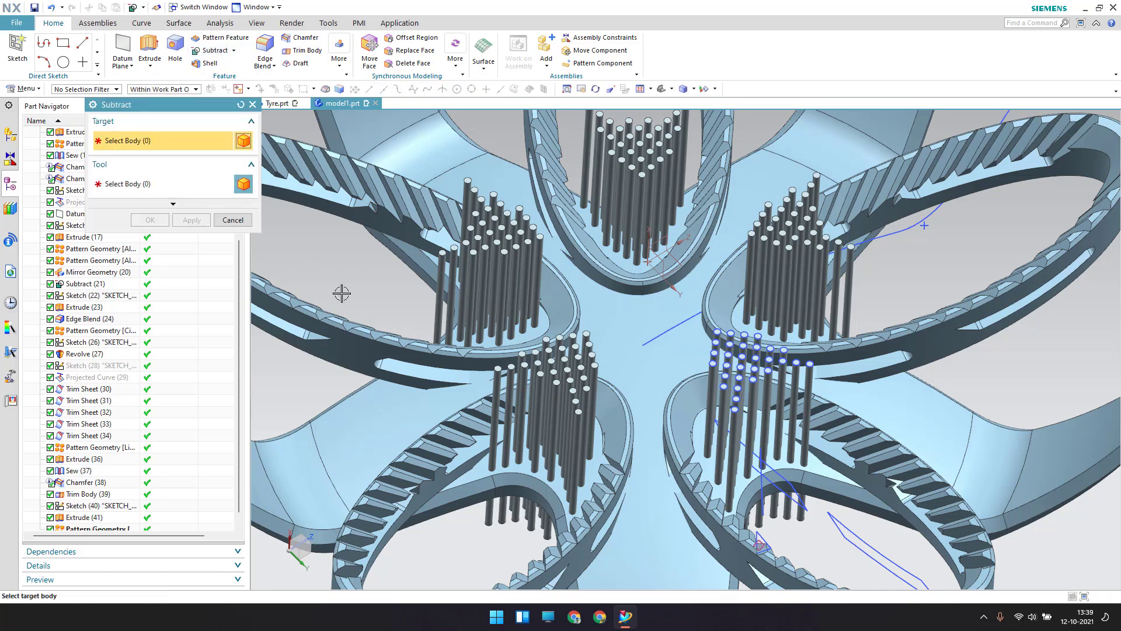
click(383, 436)
scroll(91, 514, down, 1)
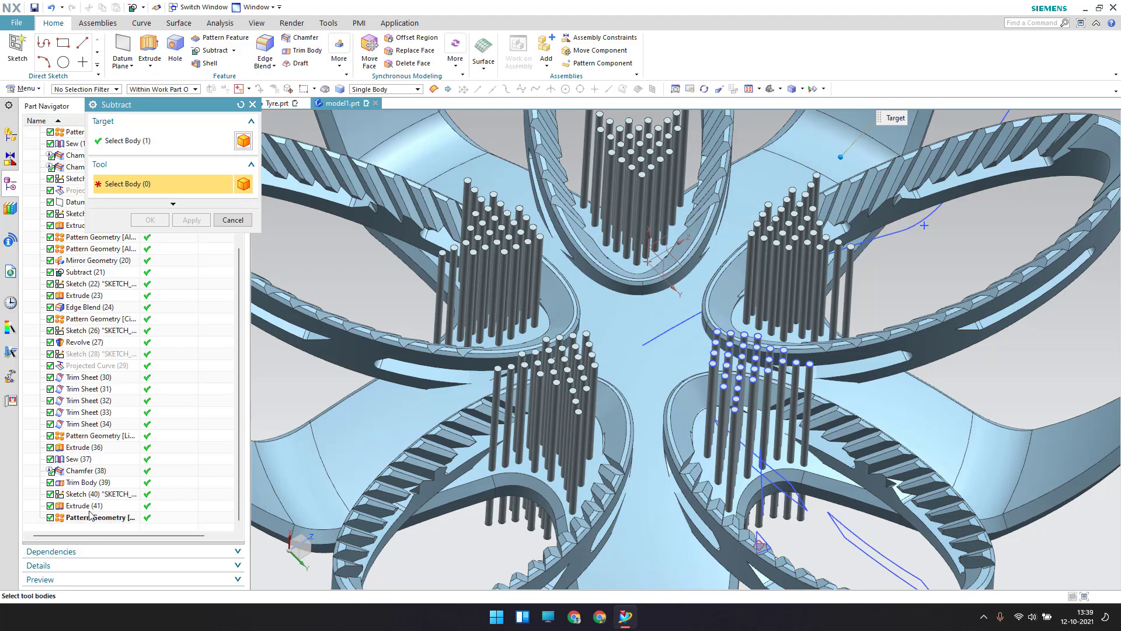
click(92, 517)
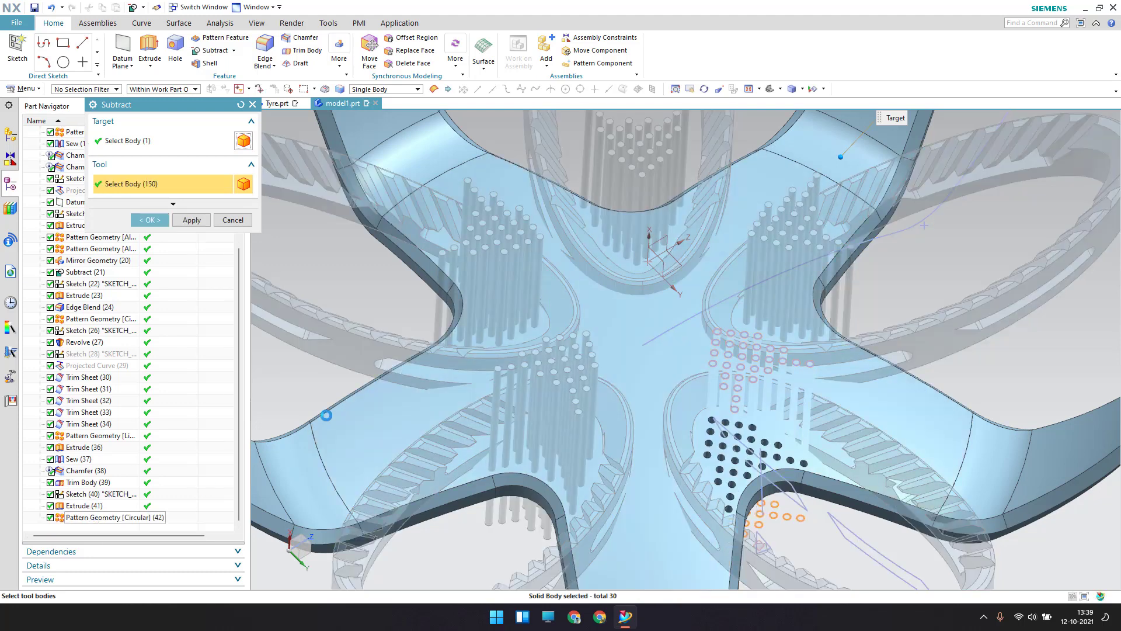
middle_click(326, 416)
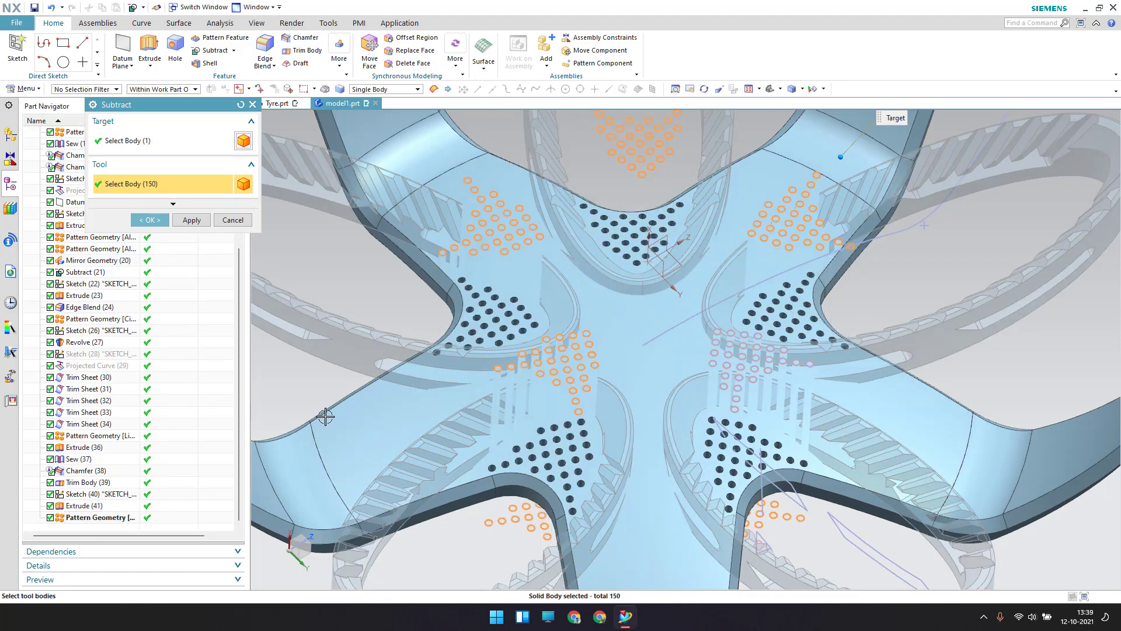
click(153, 221)
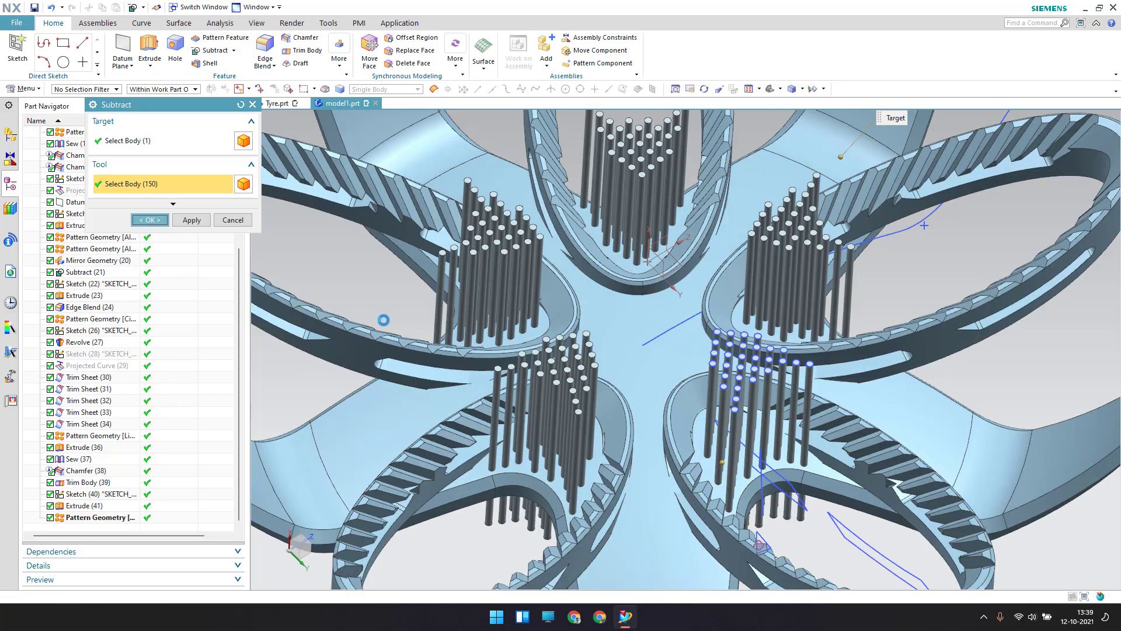
- Hide the sketch that contains the hole circles
middle_drag(426, 327, 601, 235)
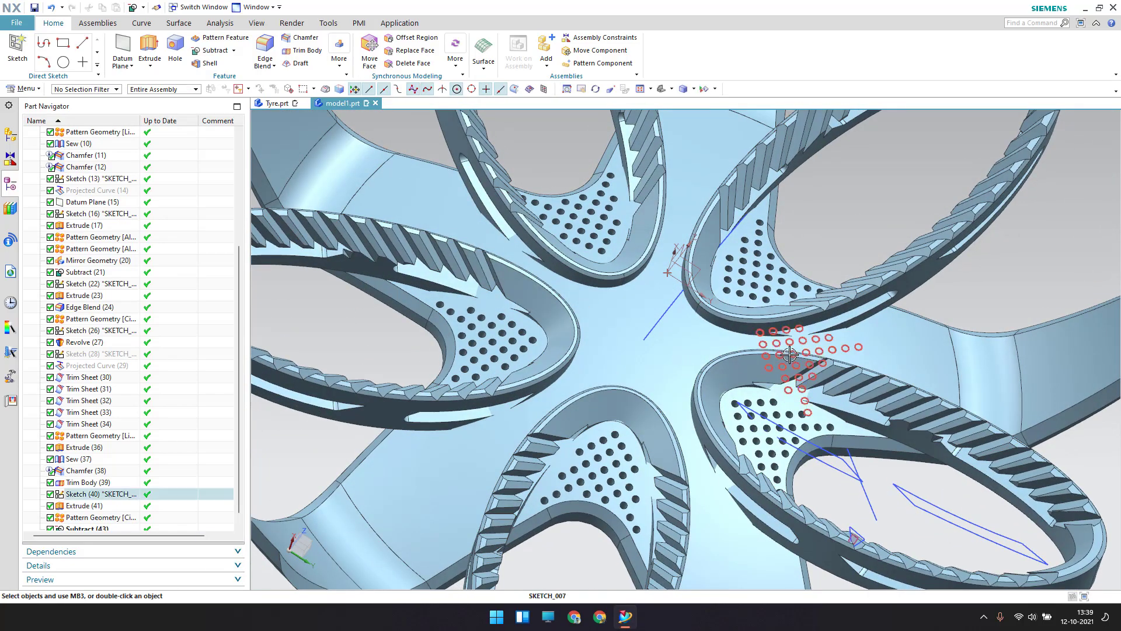
right_click(88, 494)
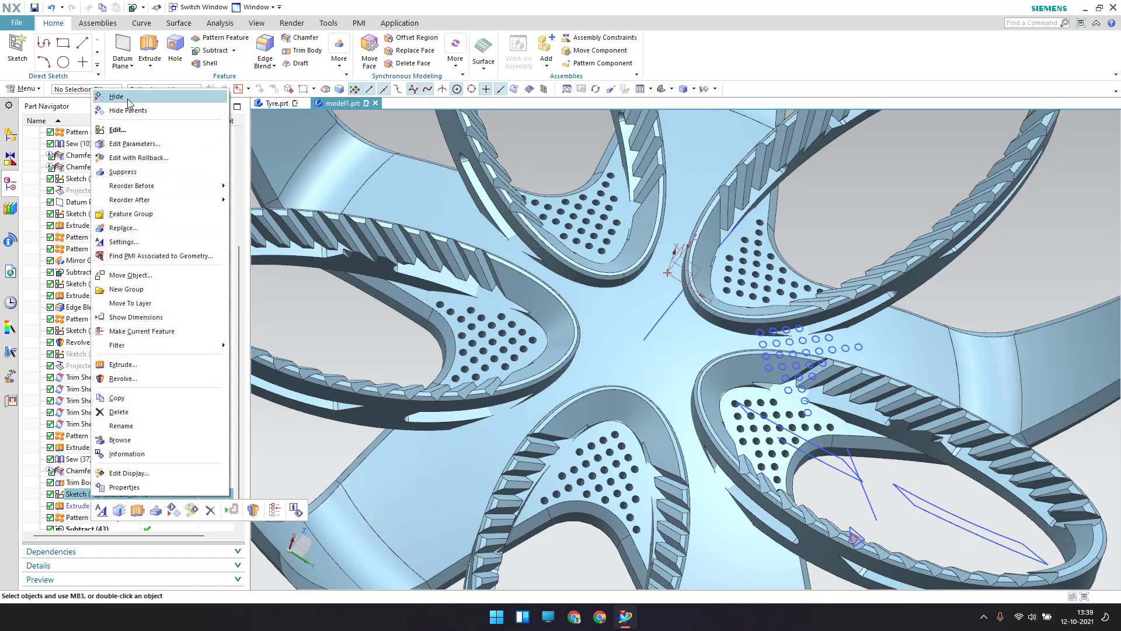
click(116, 96)
- Set up a symmetric 1 mm chamfer and select the rim edges of all 30 holes in the lower hole cluster of the spoke body
mouse_move(546, 353)
middle_down()
mouse_move(566, 352)
mouse_move(541, 316)
middle_up()
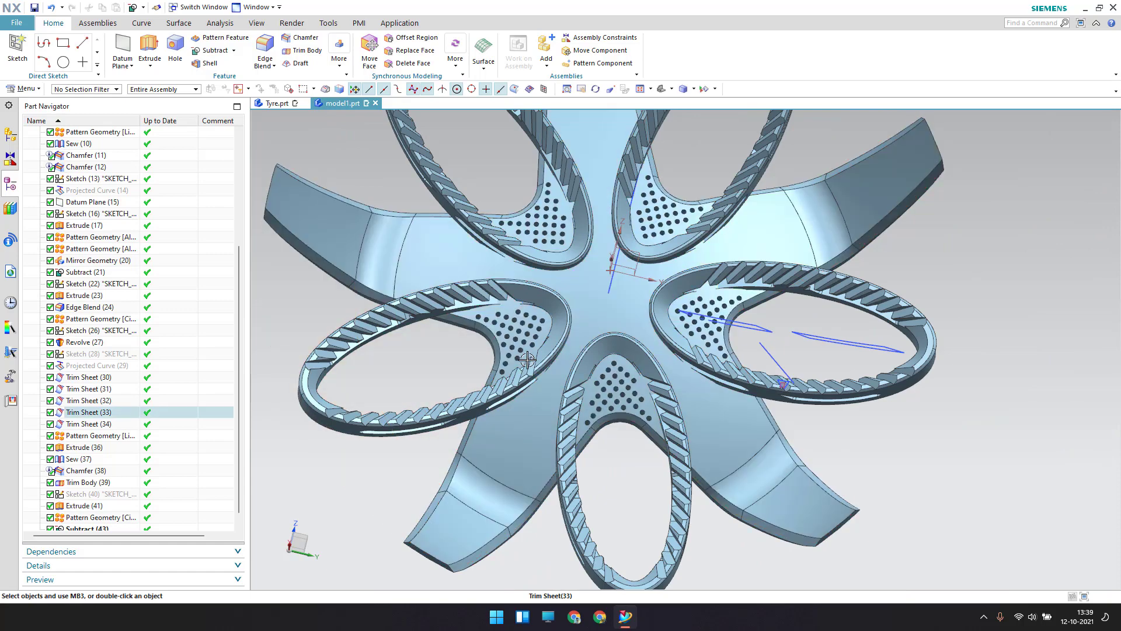
scroll(594, 403, up, 5)
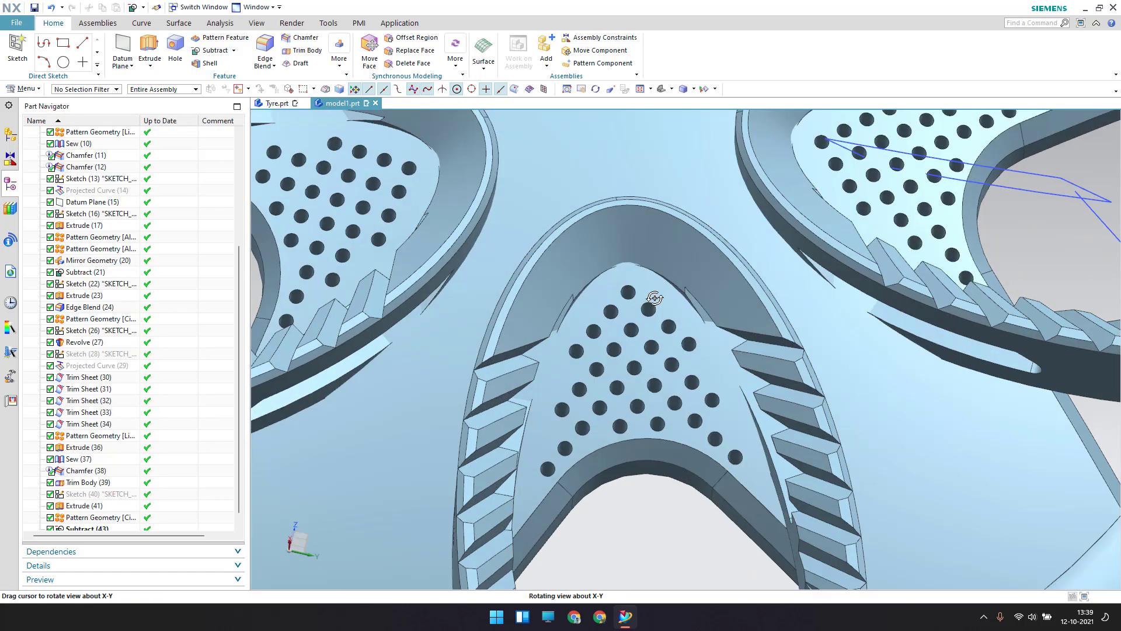
scroll(643, 318, up, 5)
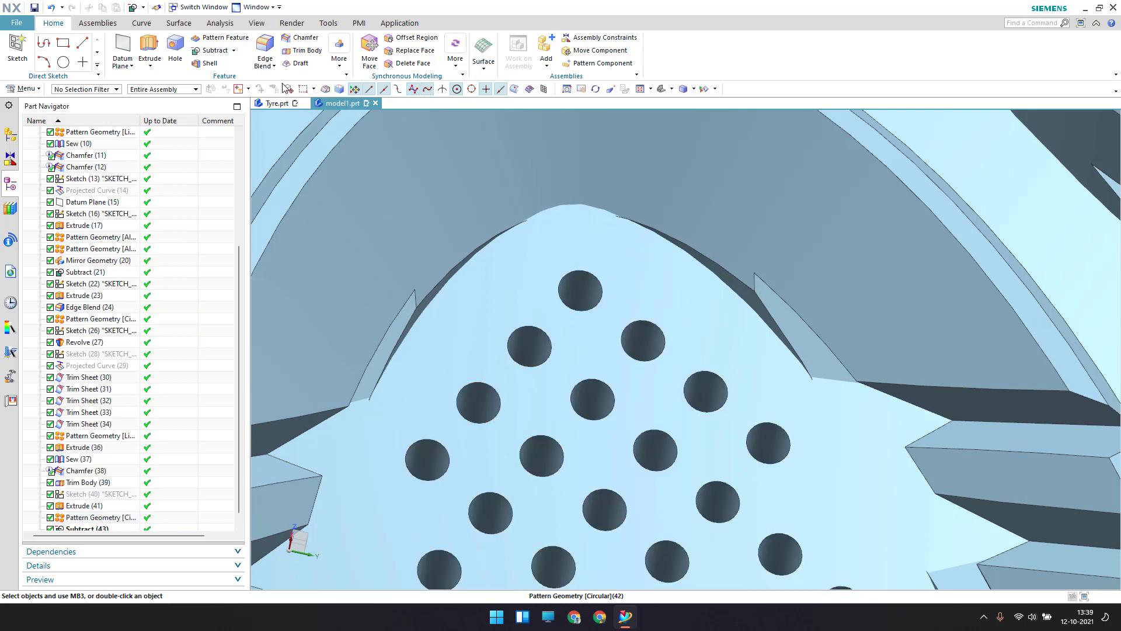
click(297, 44)
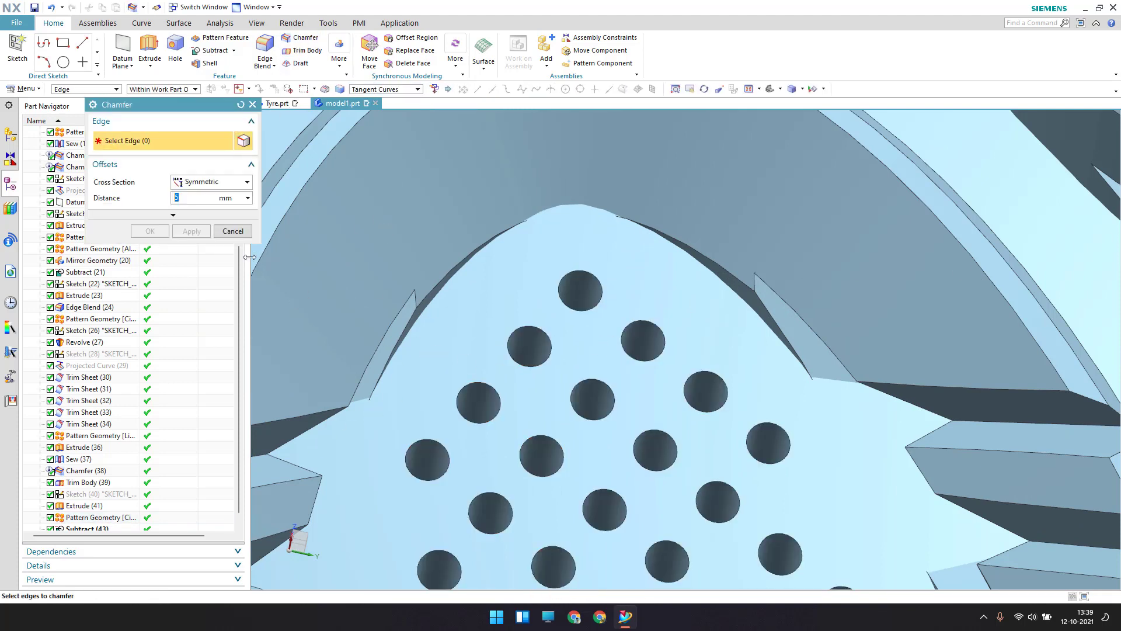
click(565, 274)
click(528, 325)
click(498, 386)
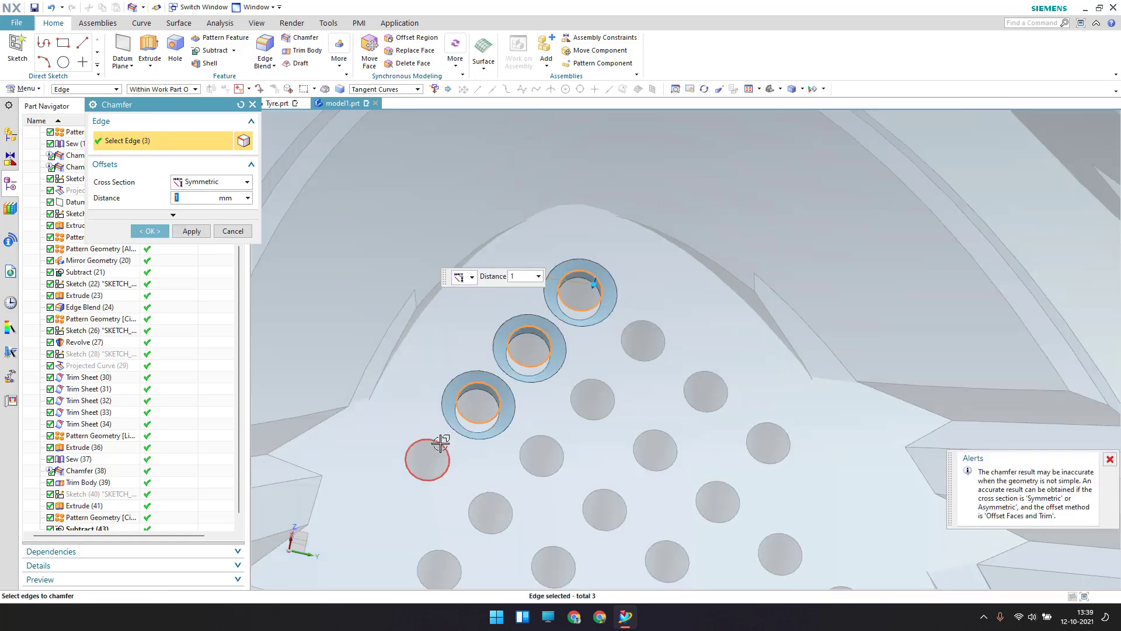
click(446, 449)
click(541, 442)
click(591, 380)
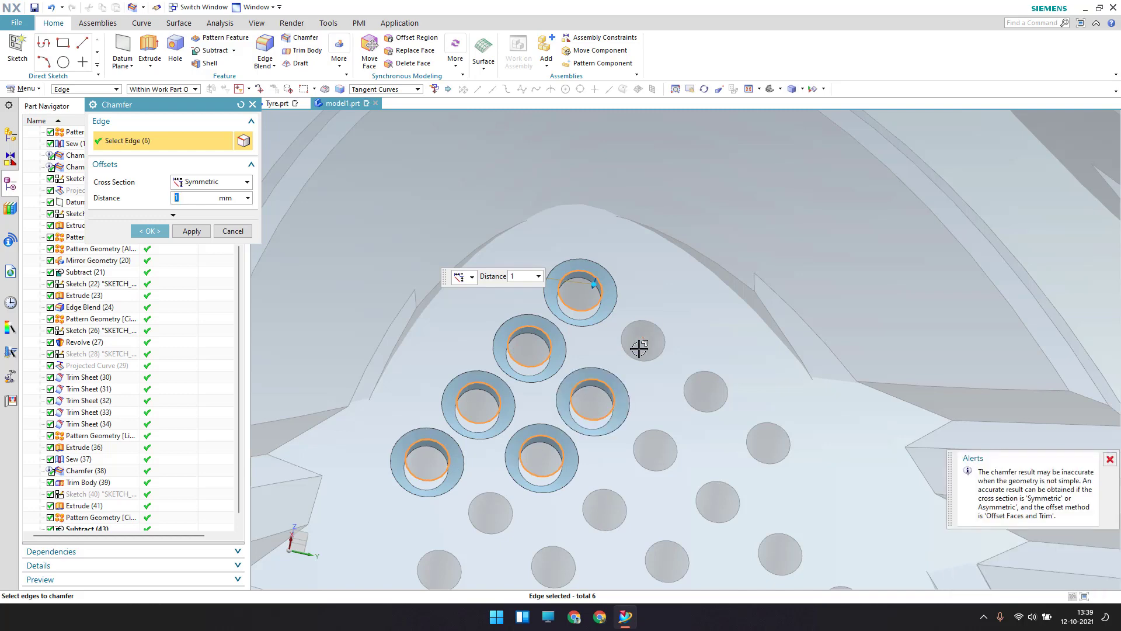
click(646, 361)
click(689, 387)
click(747, 435)
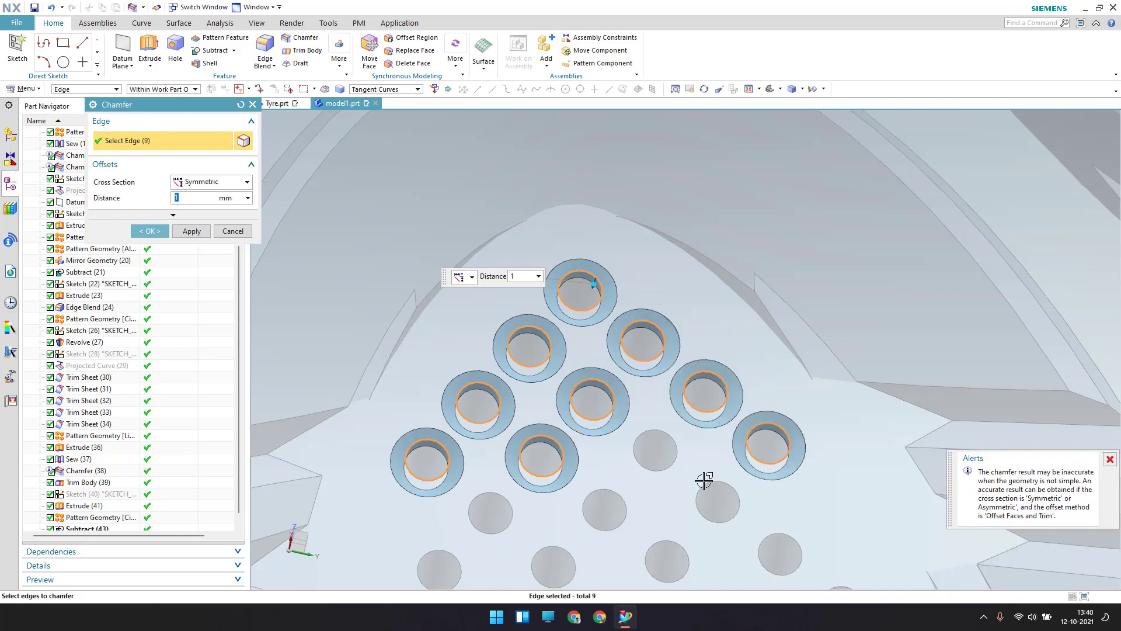
click(701, 488)
click(674, 455)
scroll(661, 301, down, 3)
scroll(611, 351, up, 4)
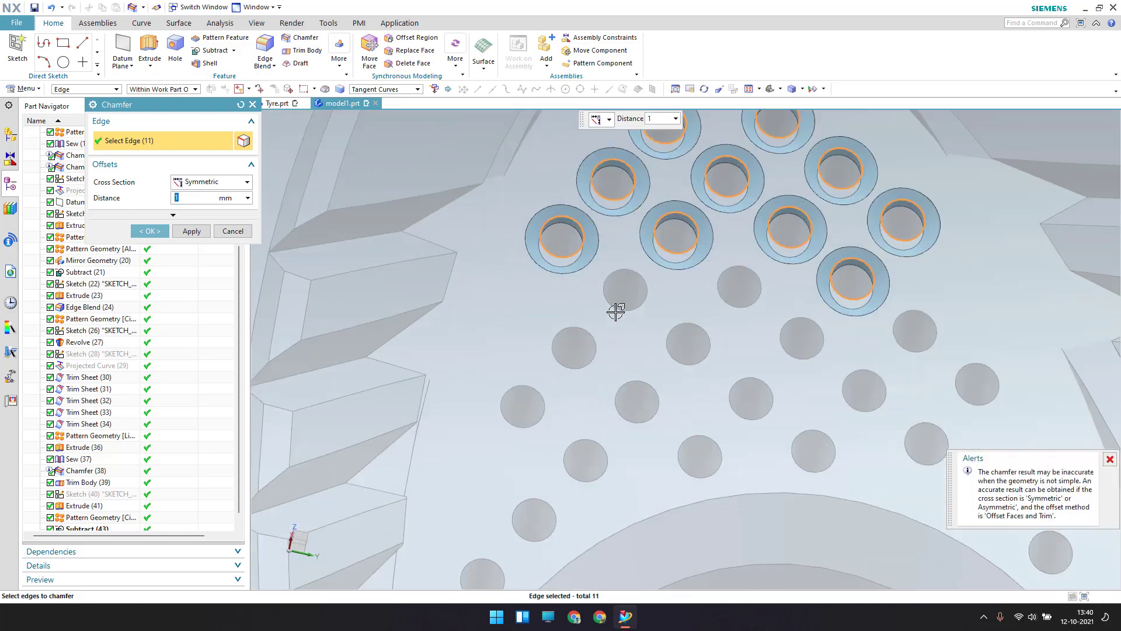
click(607, 318)
click(577, 385)
click(538, 413)
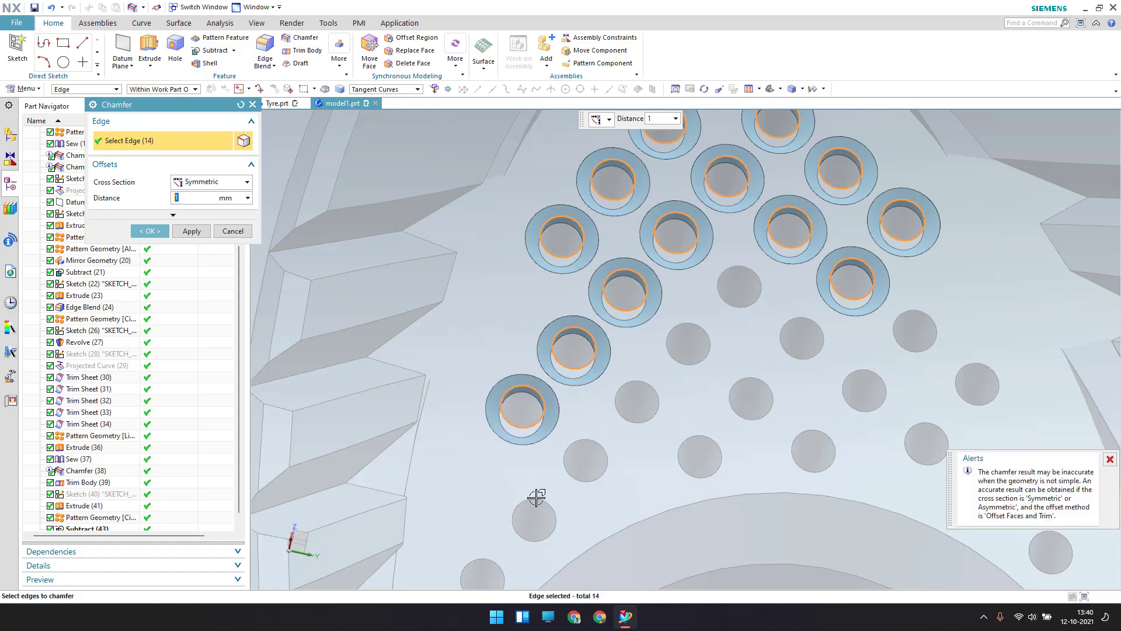
click(536, 499)
click(575, 443)
click(619, 397)
click(692, 338)
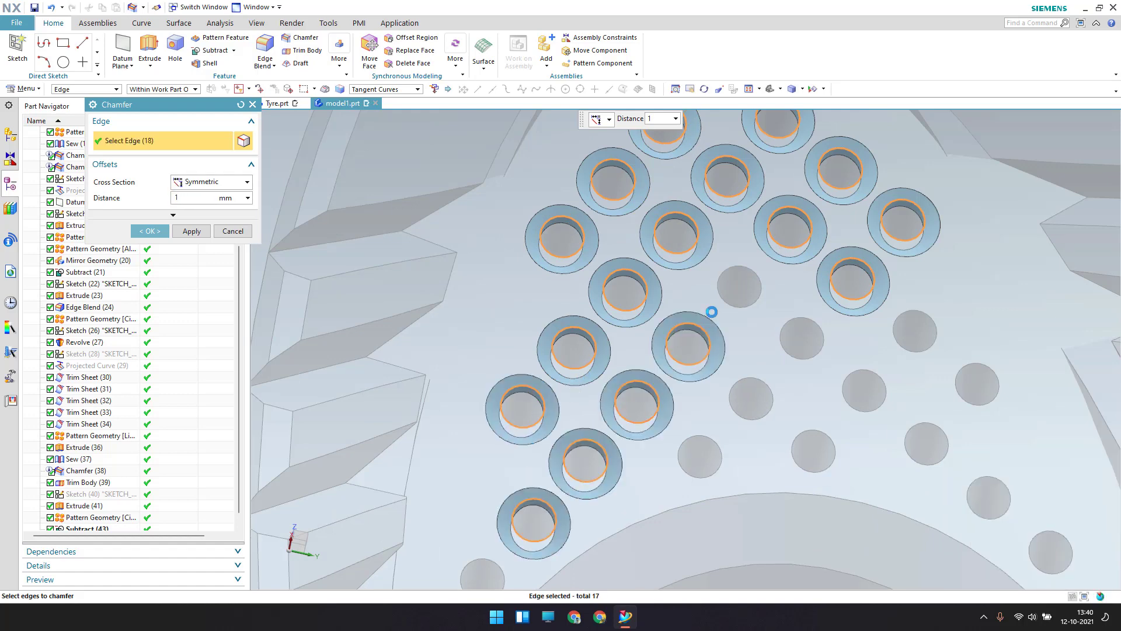
click(730, 292)
click(786, 343)
click(844, 376)
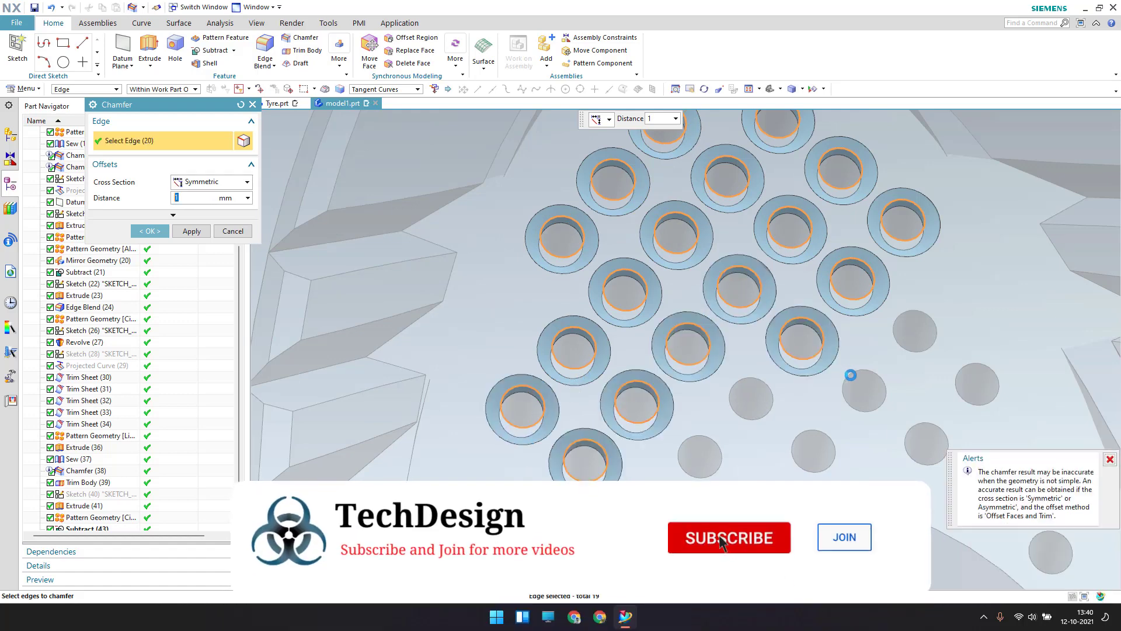
click(889, 339)
click(960, 387)
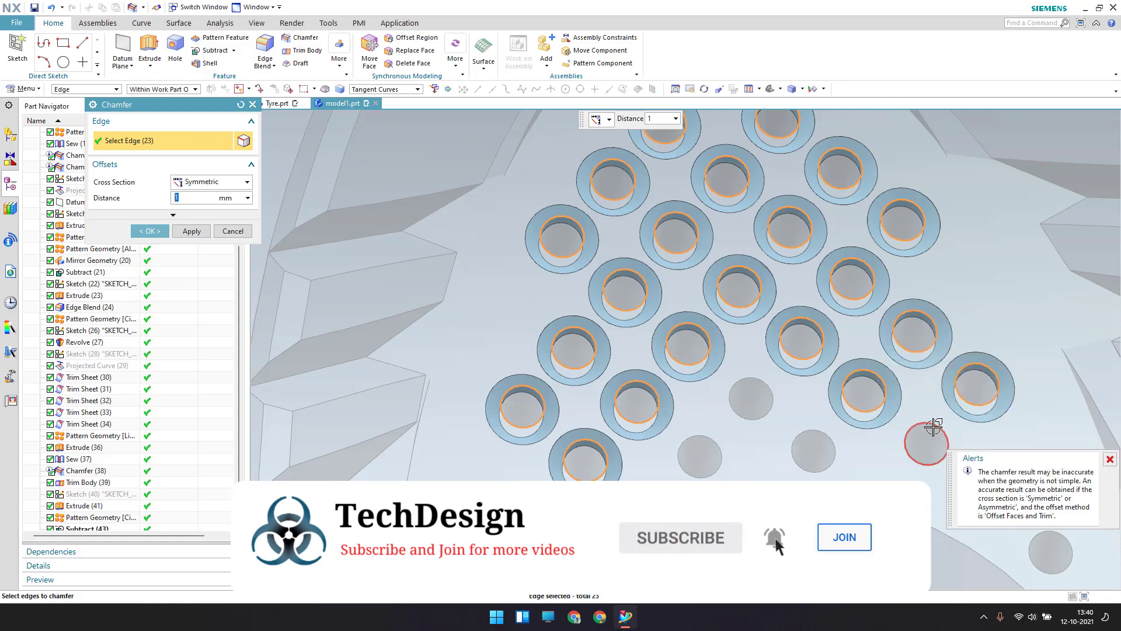
click(797, 458)
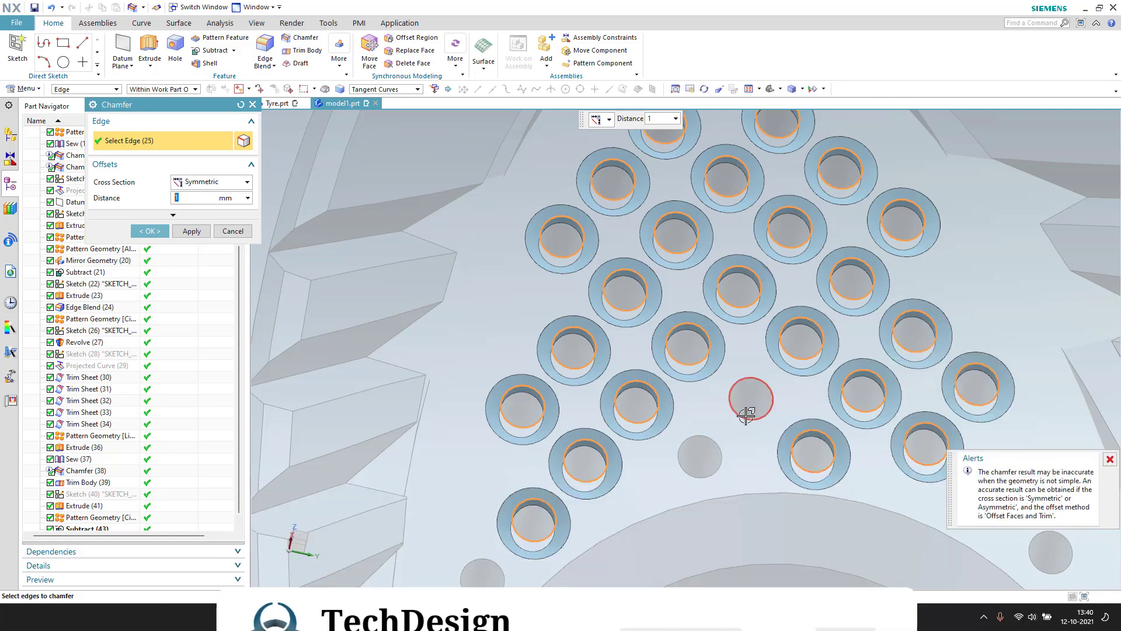
click(744, 395)
click(714, 469)
scroll(659, 266, down, 1)
scroll(653, 286, up, 1)
scroll(652, 292, down, 2)
scroll(565, 468, up, 3)
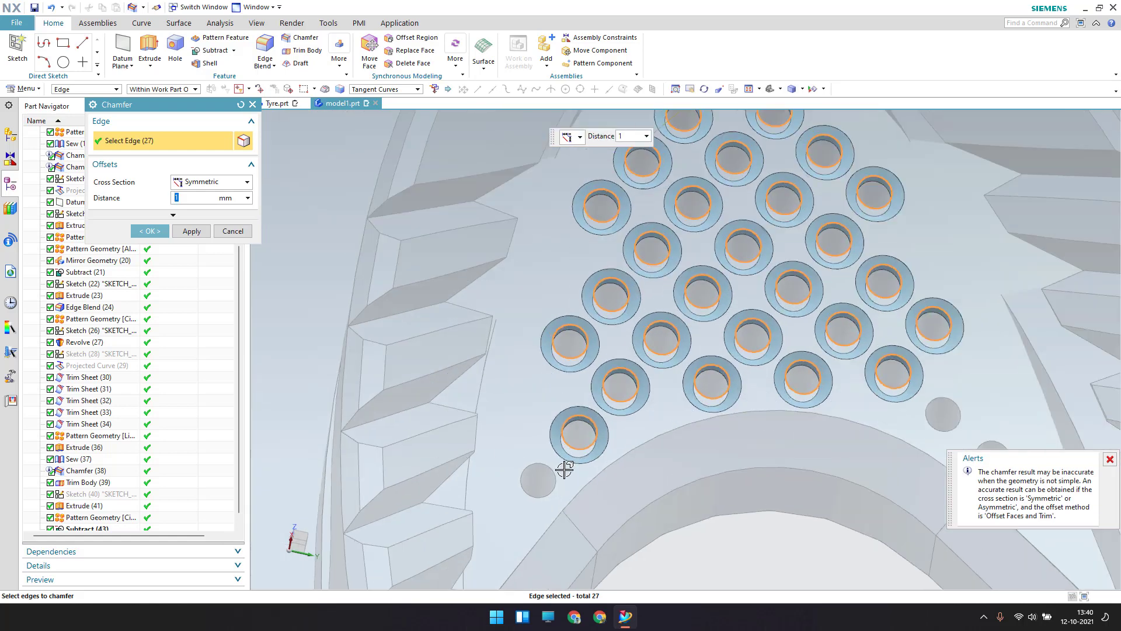
click(554, 476)
scroll(505, 351, down, 5)
scroll(703, 380, up, 5)
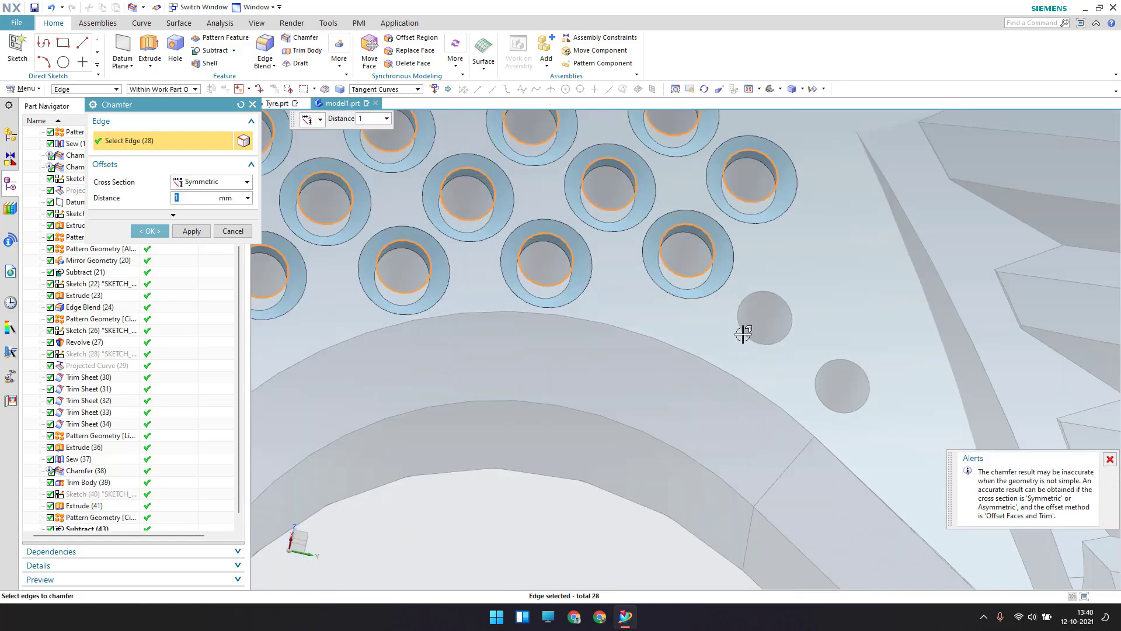
click(744, 334)
click(817, 386)
scroll(689, 358, down, 3)
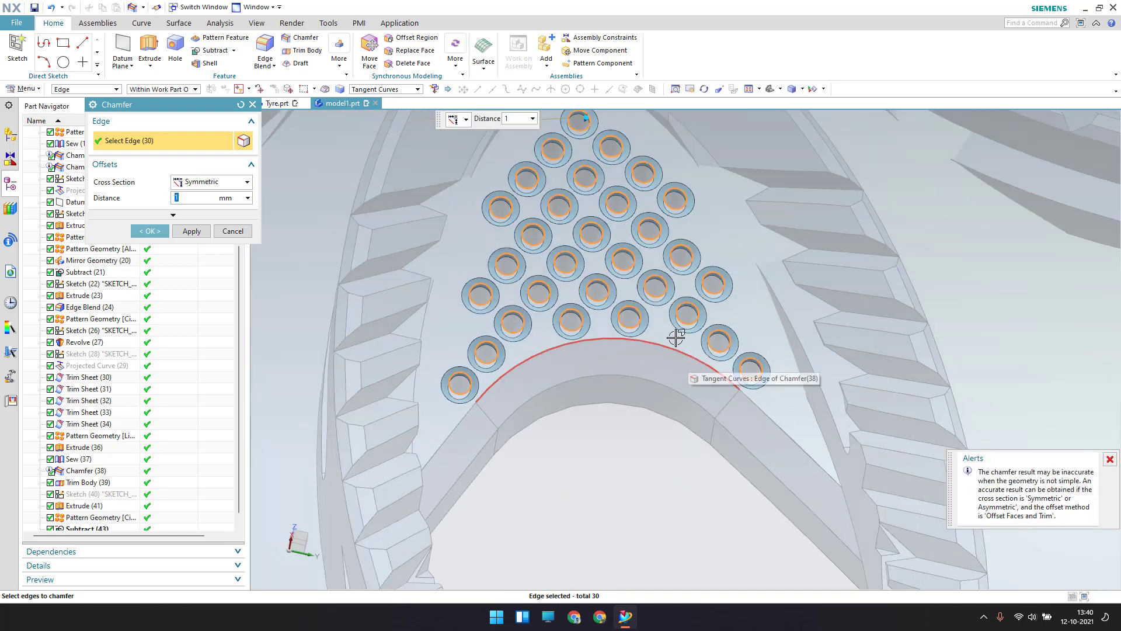
- Add the hole edges of the other four clusters to the selection and create the symmetric 1 mm chamfer
scroll(621, 401, down, 3)
scroll(709, 370, up, 3)
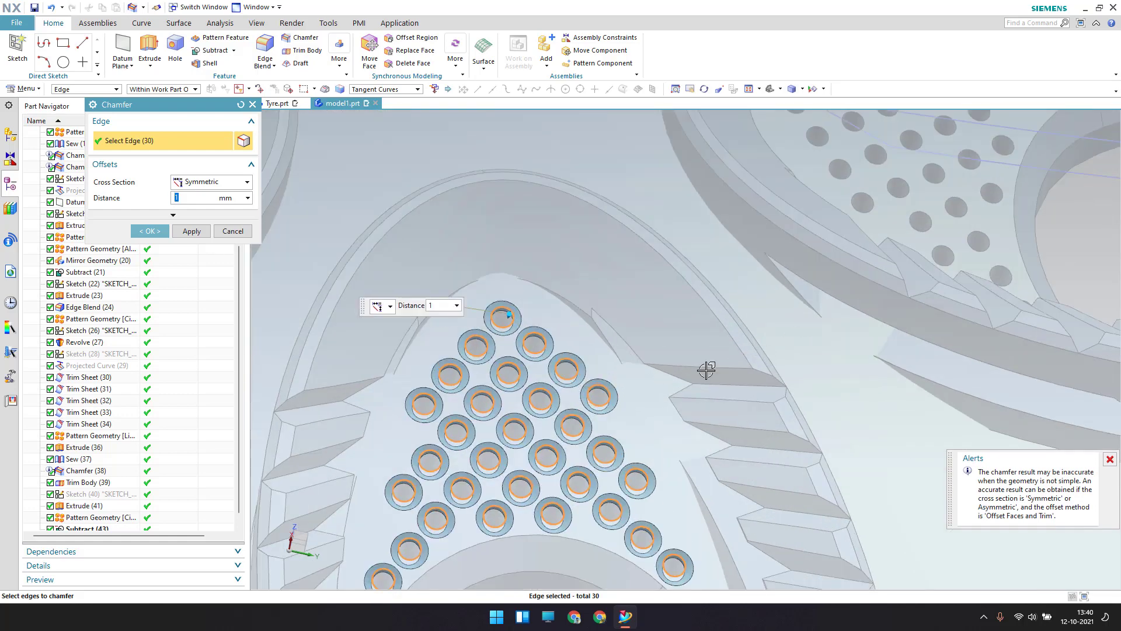
scroll(838, 175, up, 4)
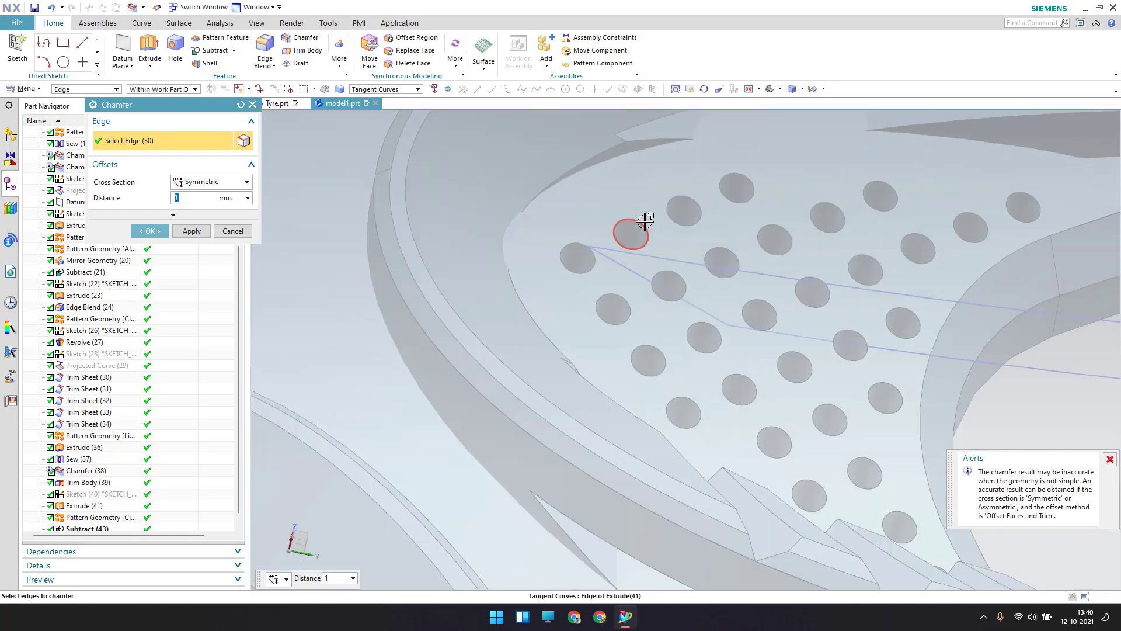
click(645, 220)
click(686, 205)
click(737, 186)
click(780, 233)
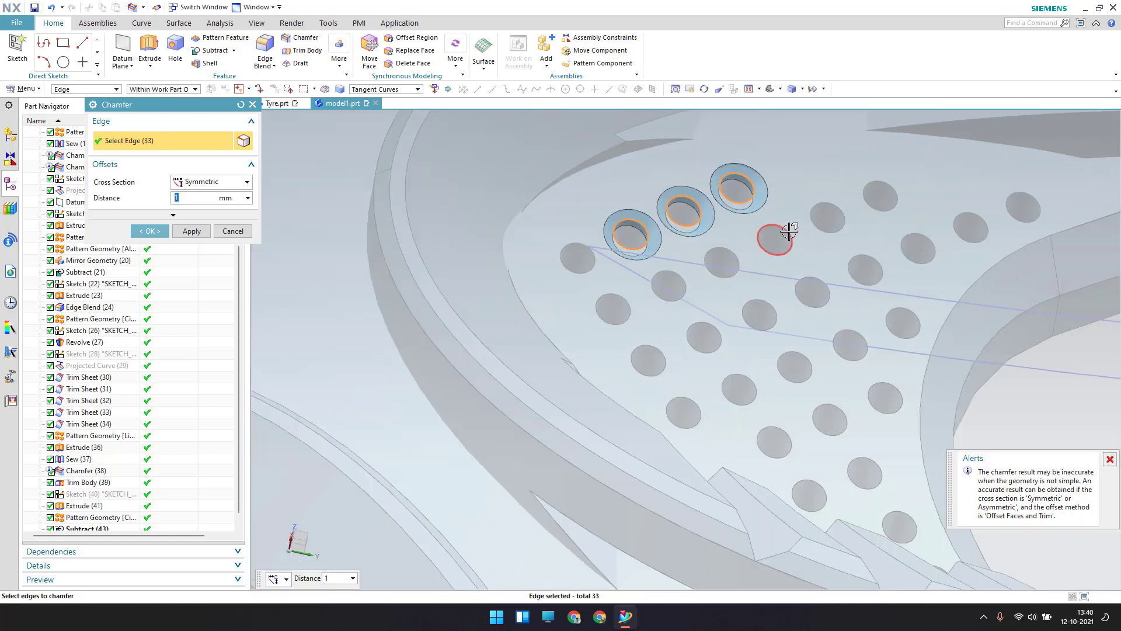
scroll(712, 305, down, 1)
scroll(712, 305, down, 4)
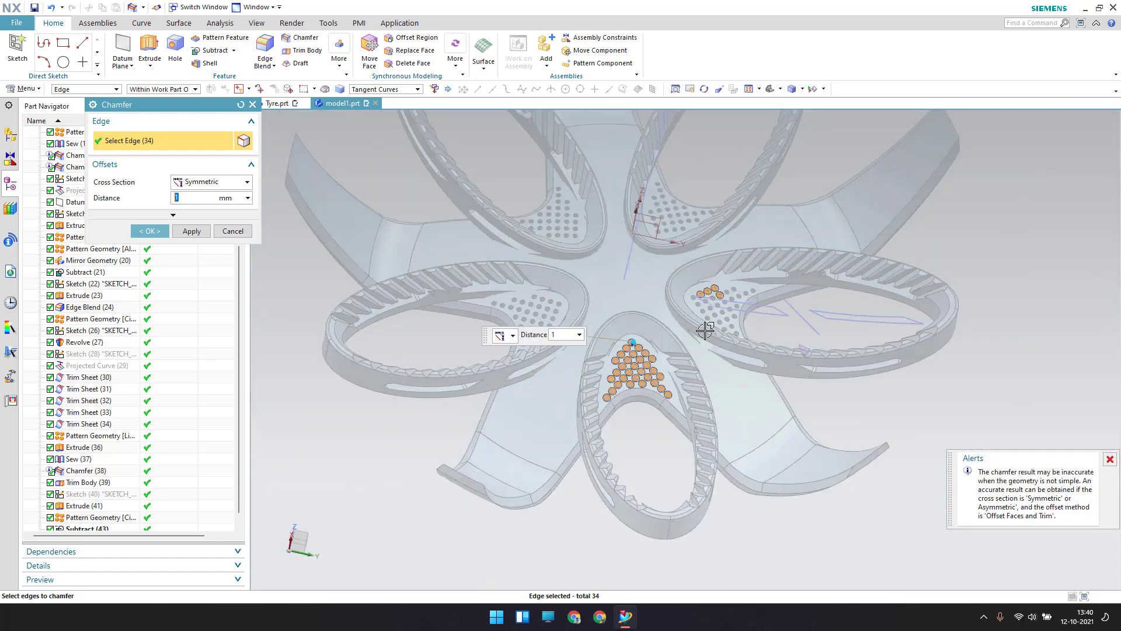
scroll(730, 289, up, 6)
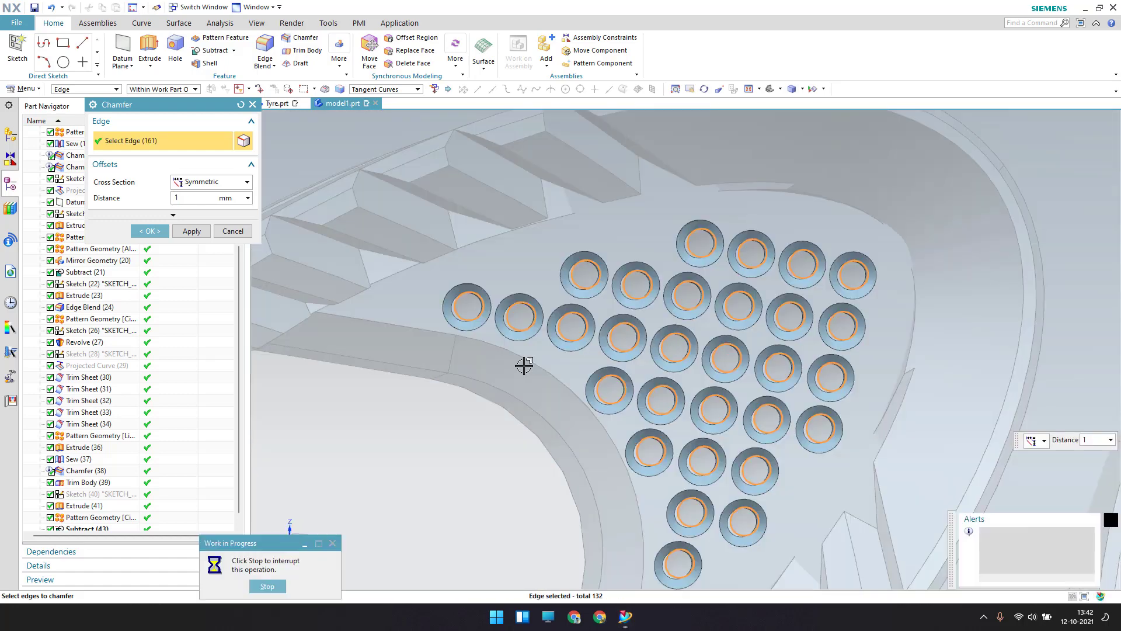
scroll(542, 284, down, 6)
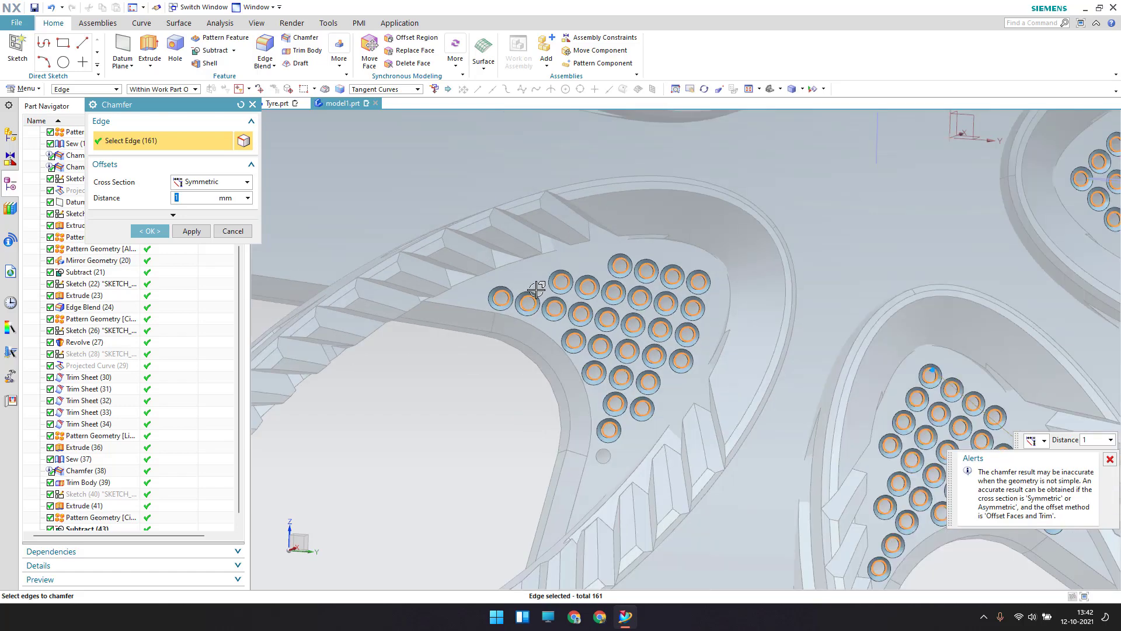
scroll(587, 242, up, 4)
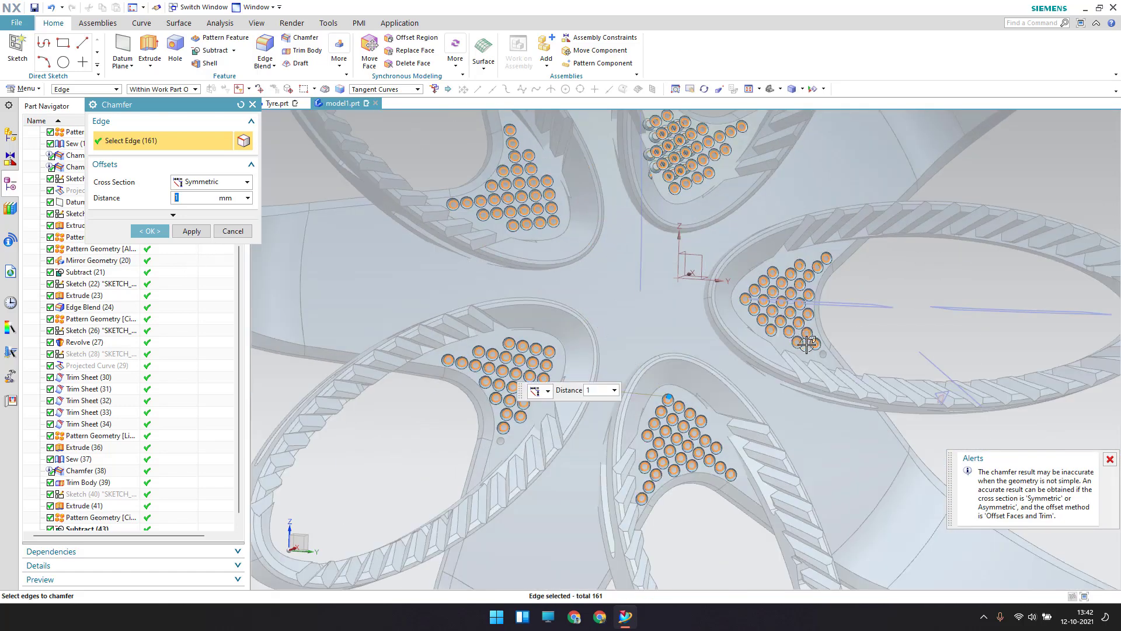
scroll(806, 345, up, 5)
click(789, 352)
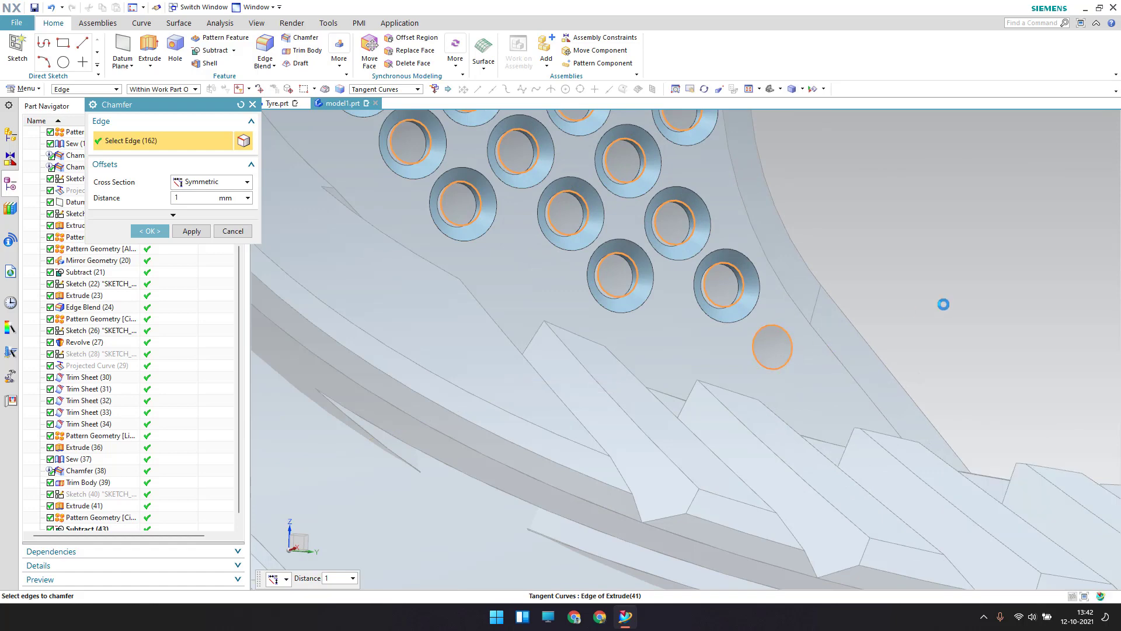
scroll(943, 305, down, 4)
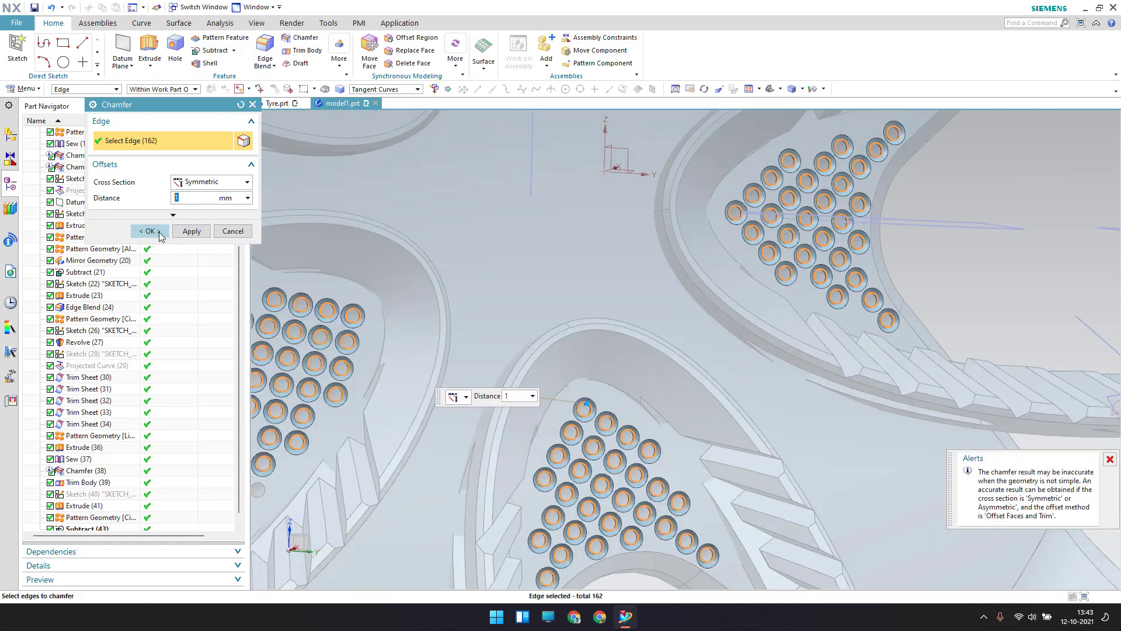
click(159, 233)
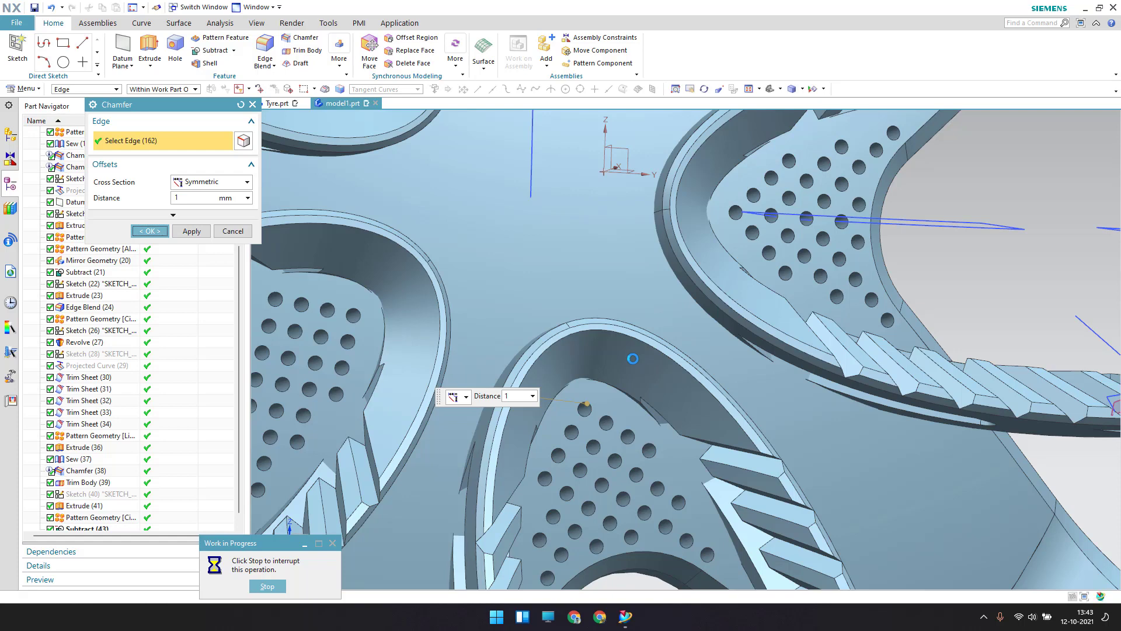
- Unite the spoke body as target with the five oval ribbed rings as tool bodies
scroll(635, 359, down, 5)
mouse_move(635, 360)
middle_down()
mouse_move(614, 335)
mouse_move(636, 361)
middle_up()
scroll(637, 361, up, 1)
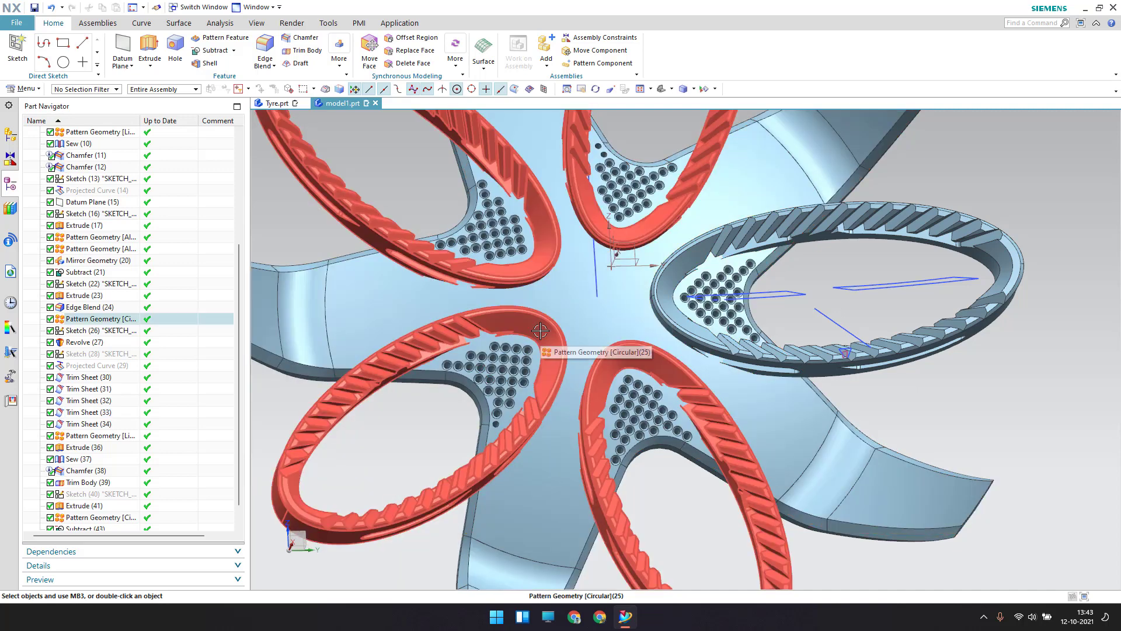
click(232, 51)
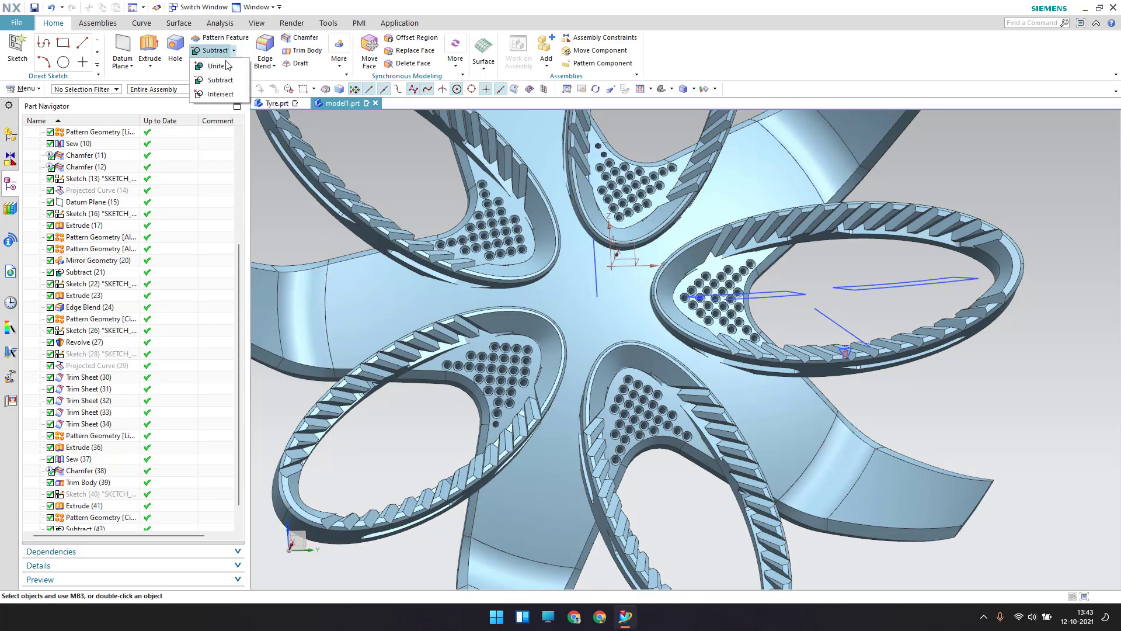
click(214, 66)
click(401, 301)
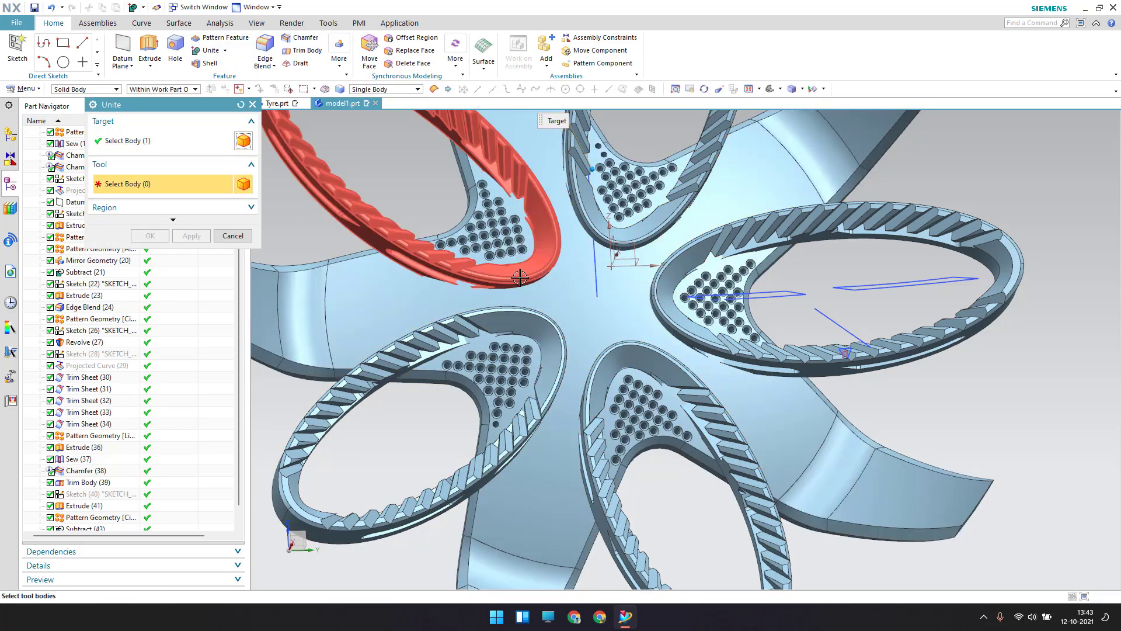
click(510, 287)
click(521, 314)
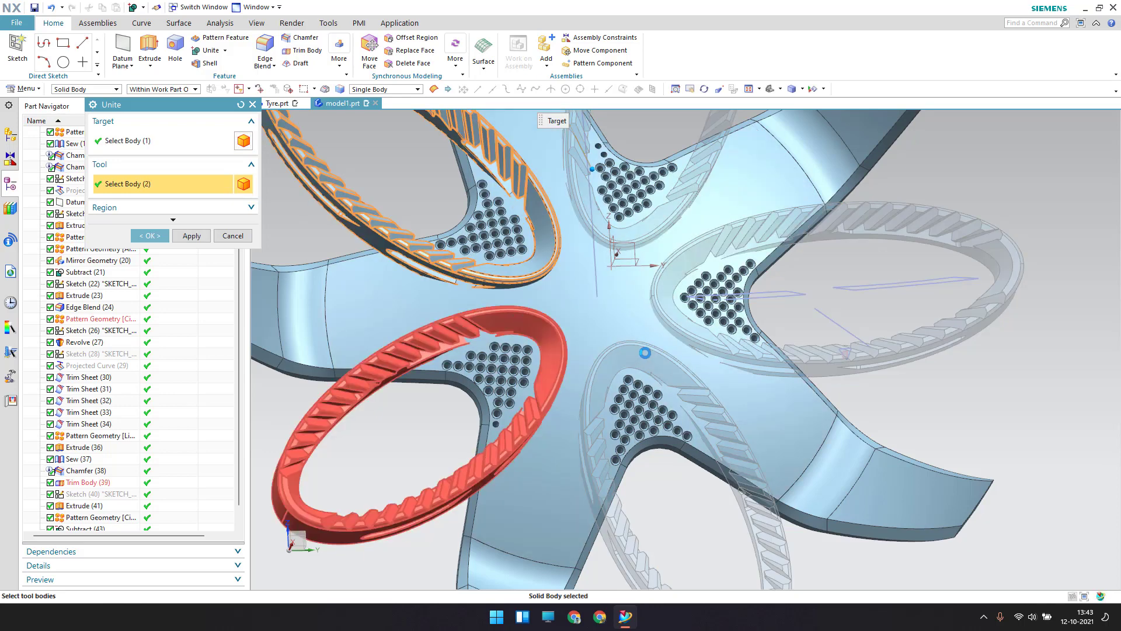
click(645, 354)
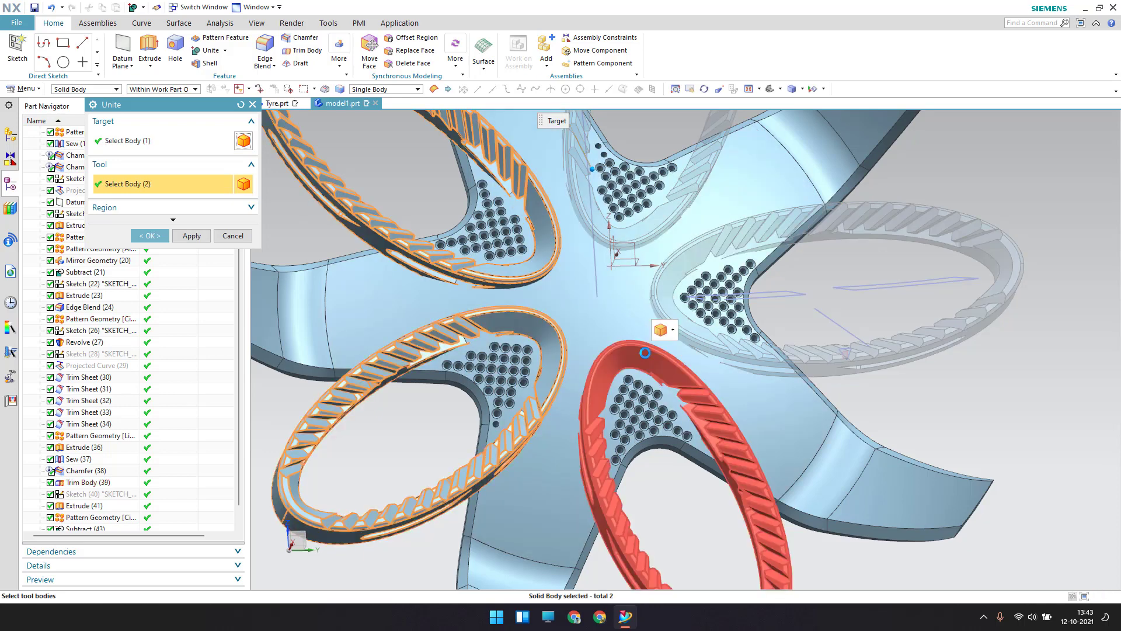
click(669, 310)
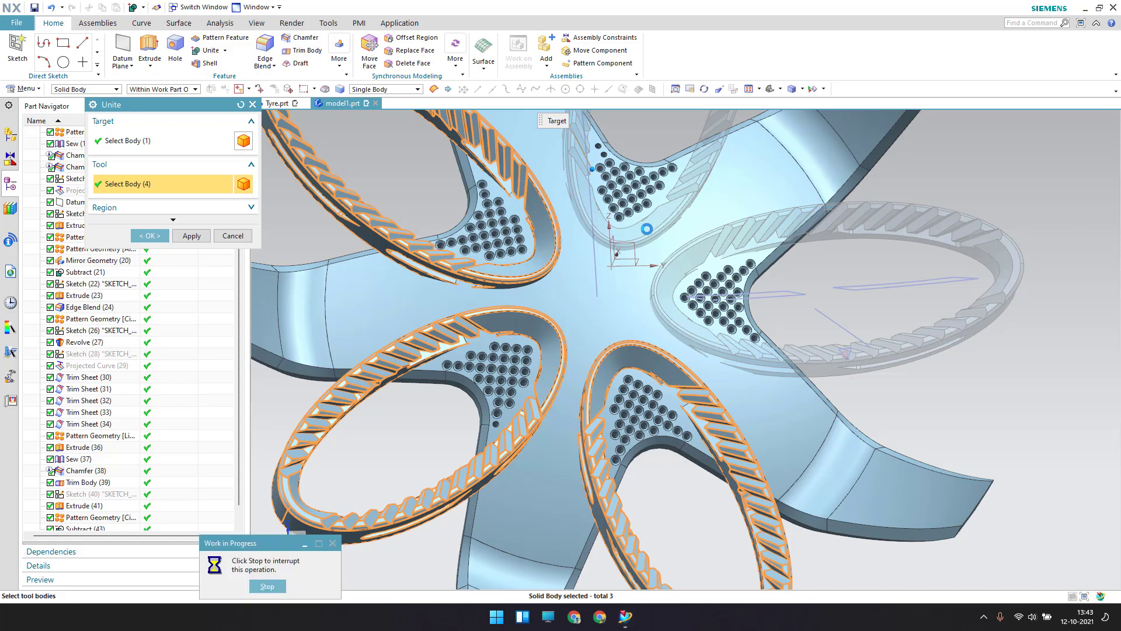
click(642, 227)
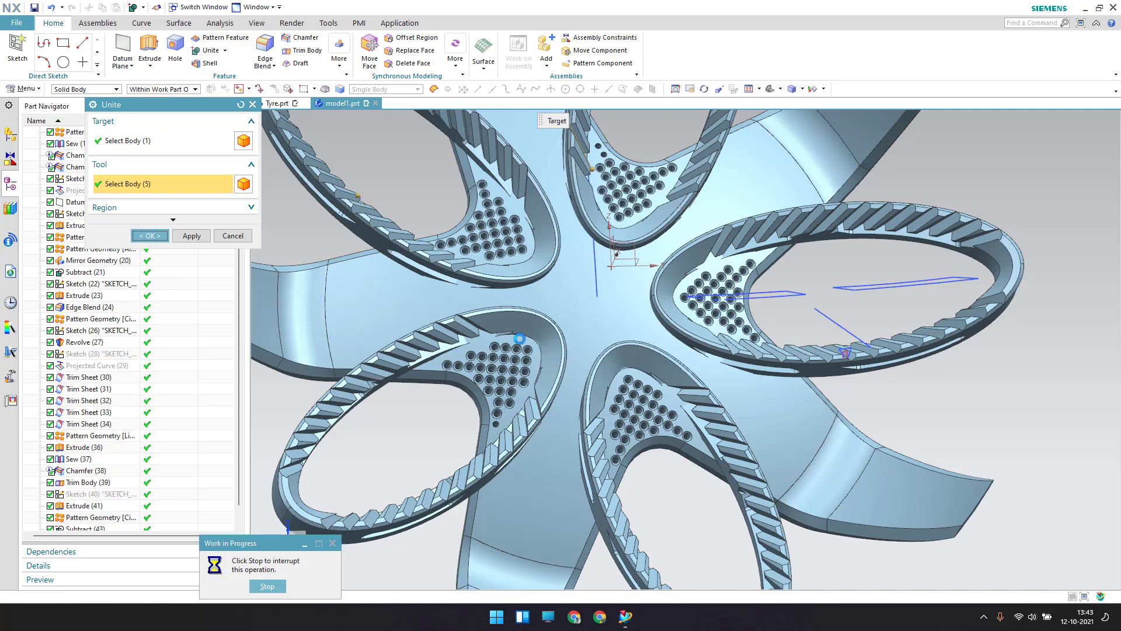
- Examine the united spoke body, its ribbed oval rings and the chamfered holes from several angles
scroll(780, 412, down, 3)
middle_drag(780, 412, 693, 371)
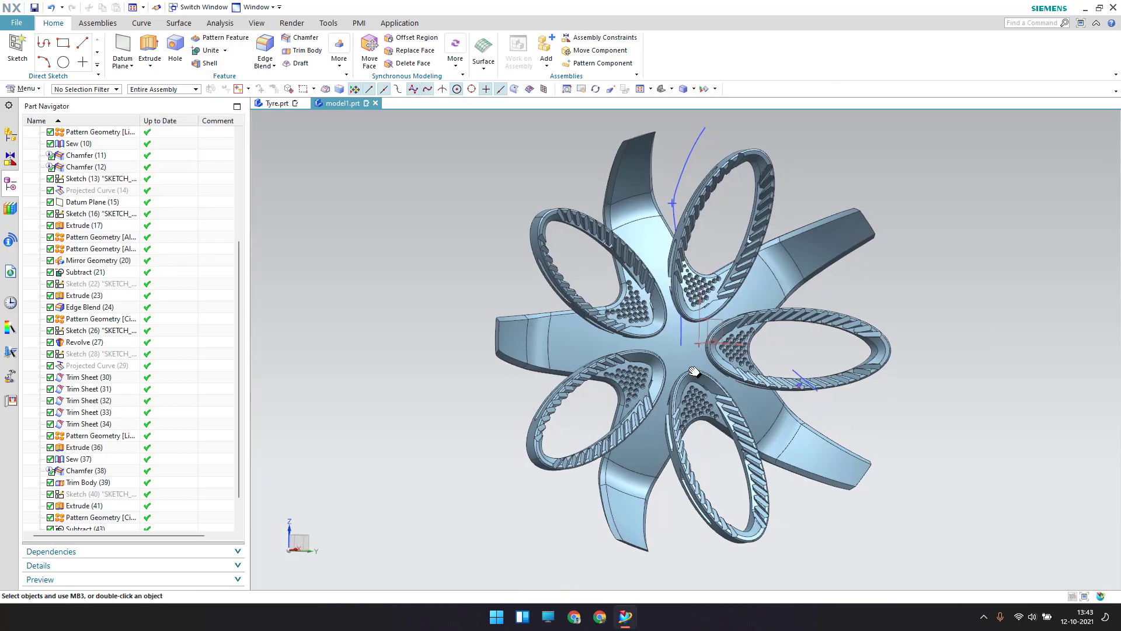
scroll(666, 390, up, 5)
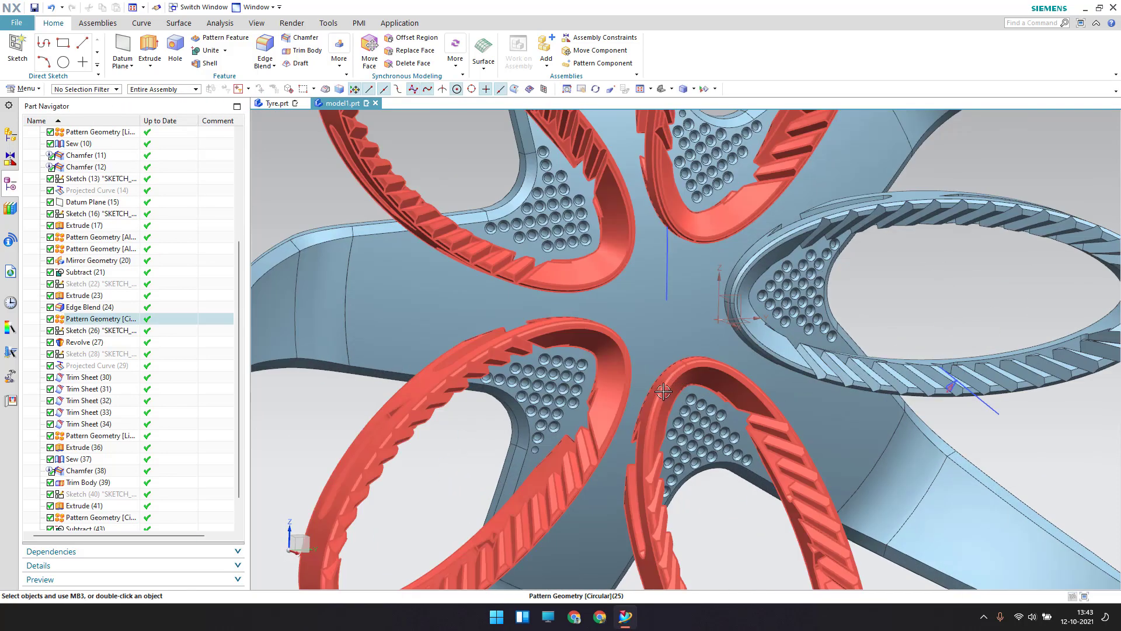
middle_drag(660, 386, 631, 365)
scroll(631, 365, down, 2)
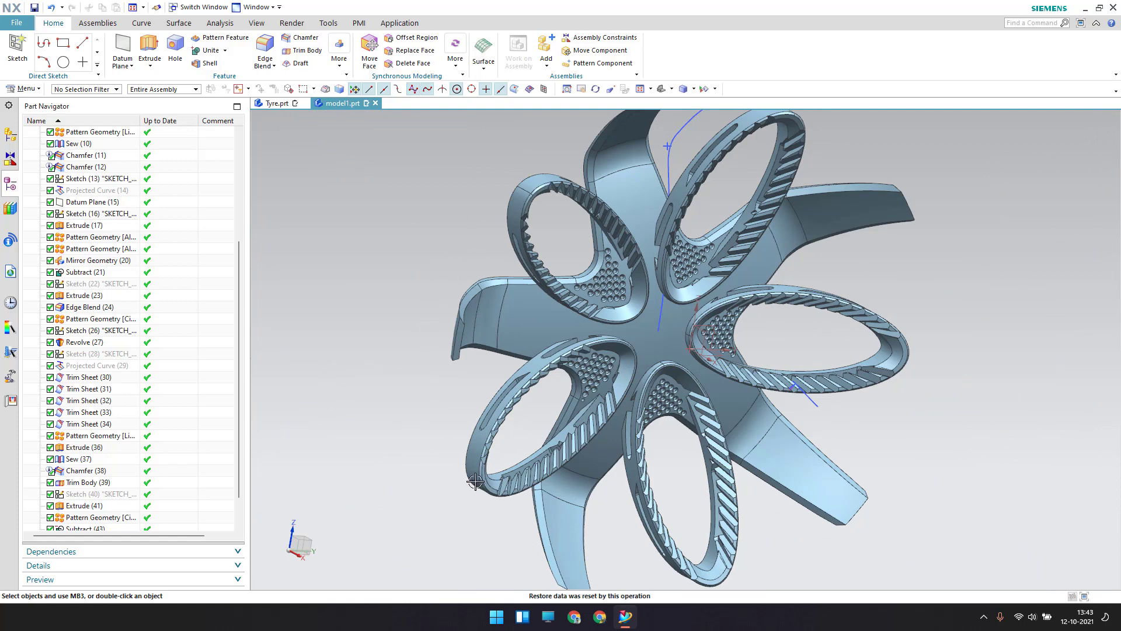
scroll(498, 469, up, 1)
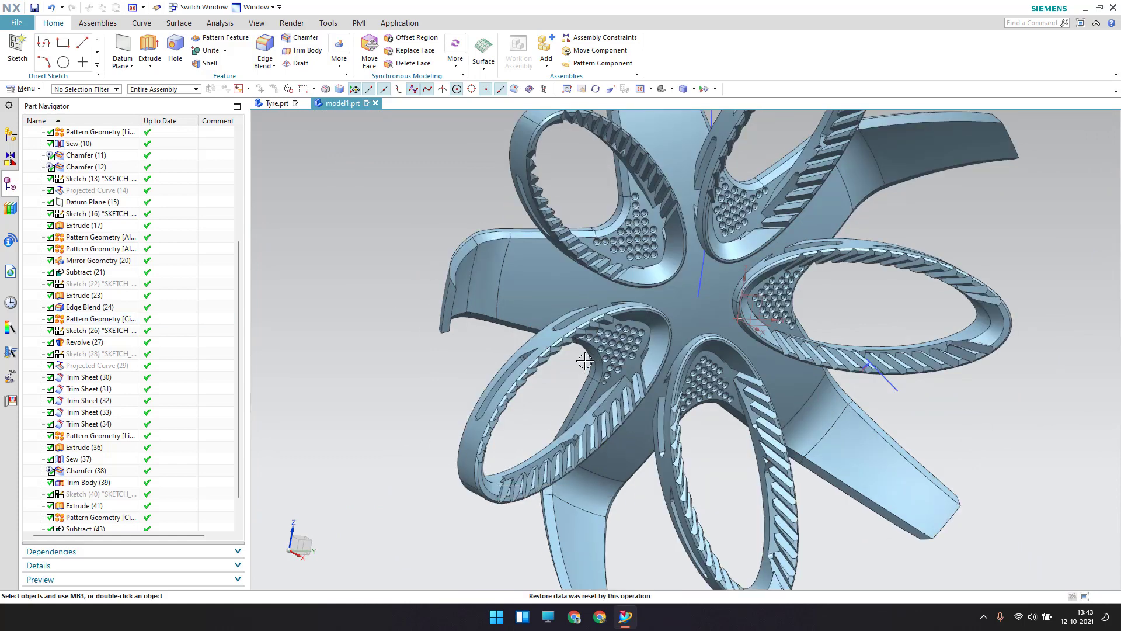
scroll(632, 282, up, 2)
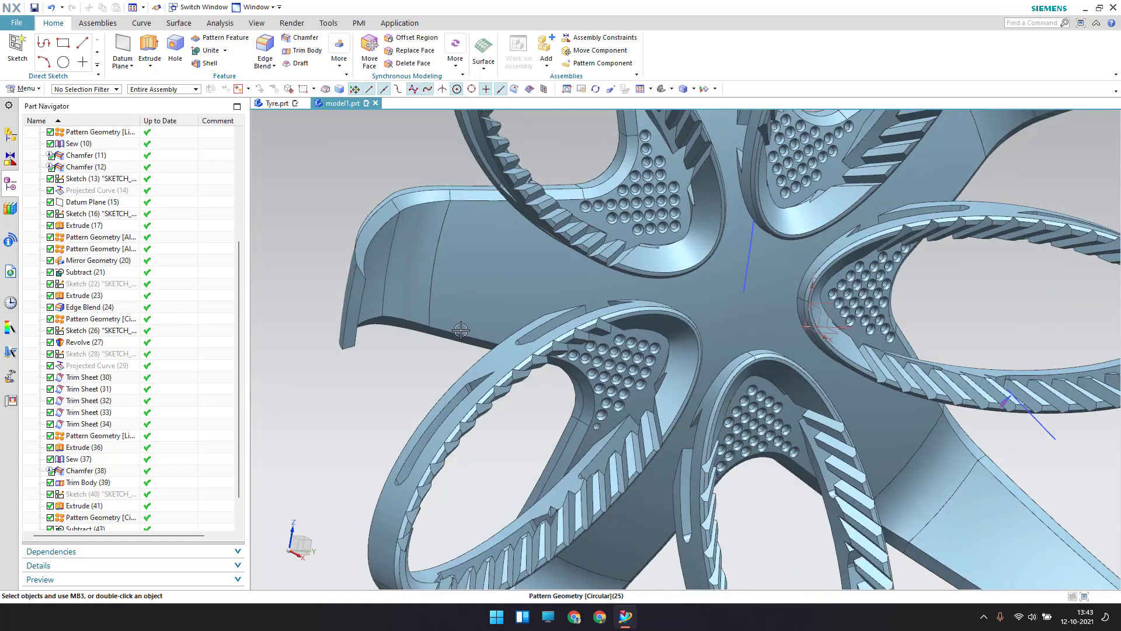
scroll(461, 330, down, 3)
mouse_move(430, 356)
middle_down()
mouse_move(408, 338)
mouse_move(418, 347)
middle_up()
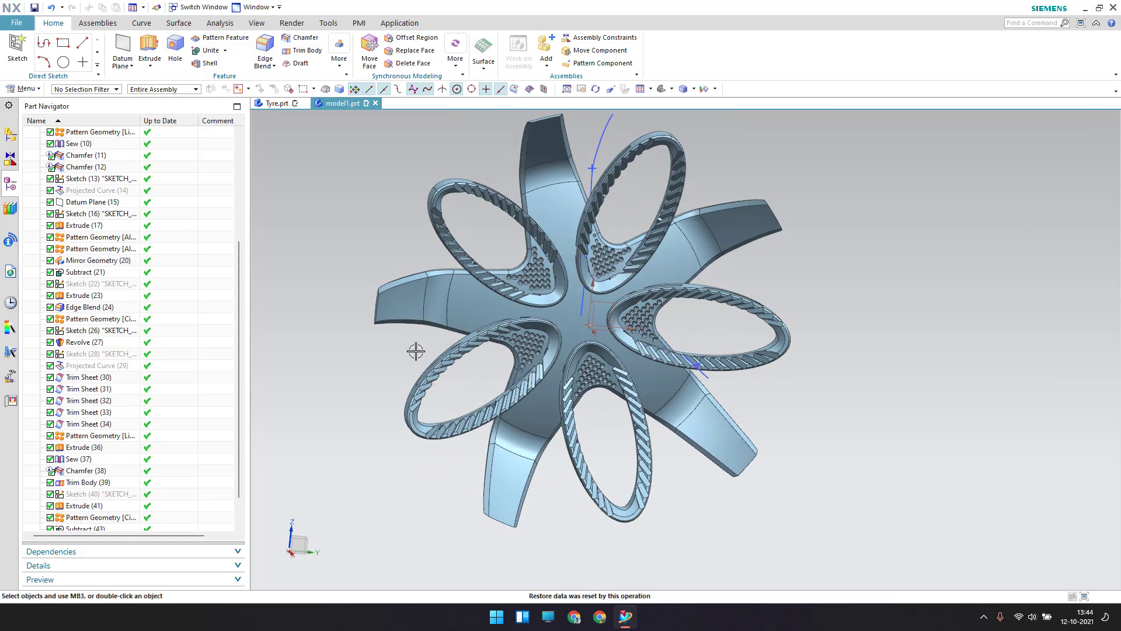